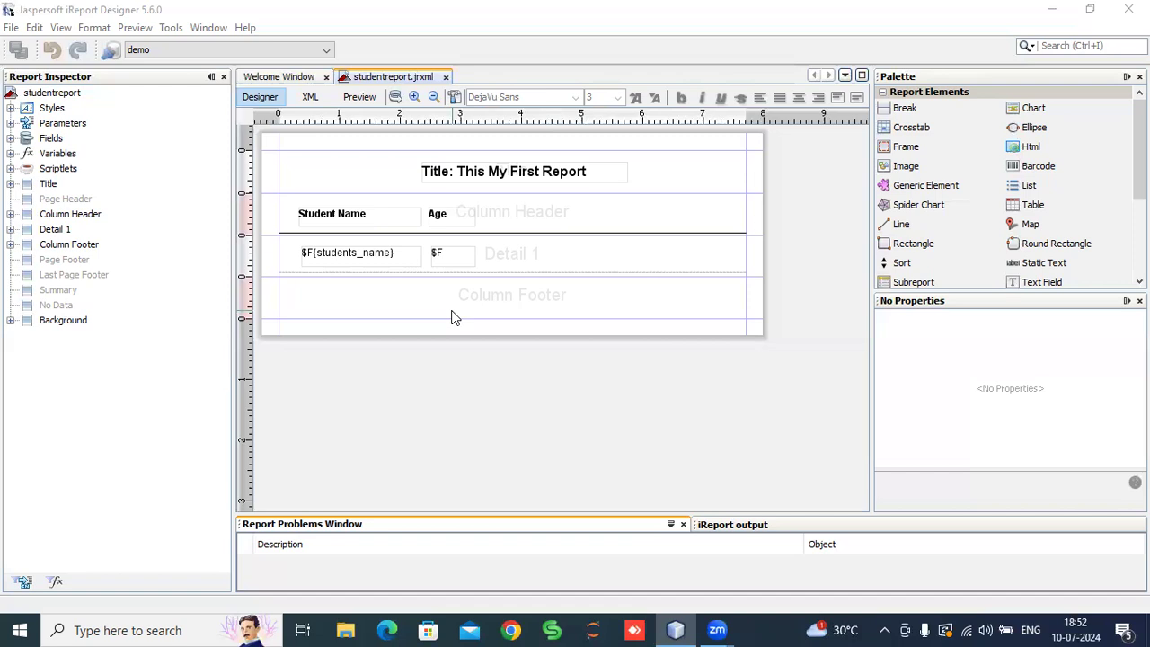
Step: Check the contents of the myreport folder on the desktop
click(457, 308)
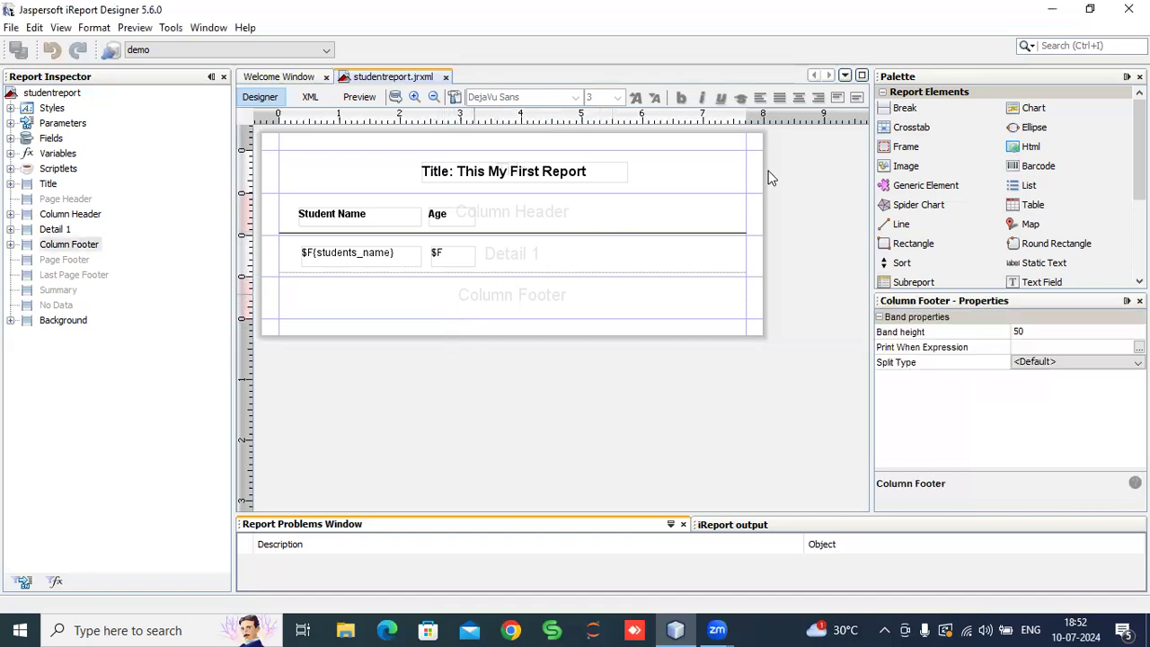
click(1053, 12)
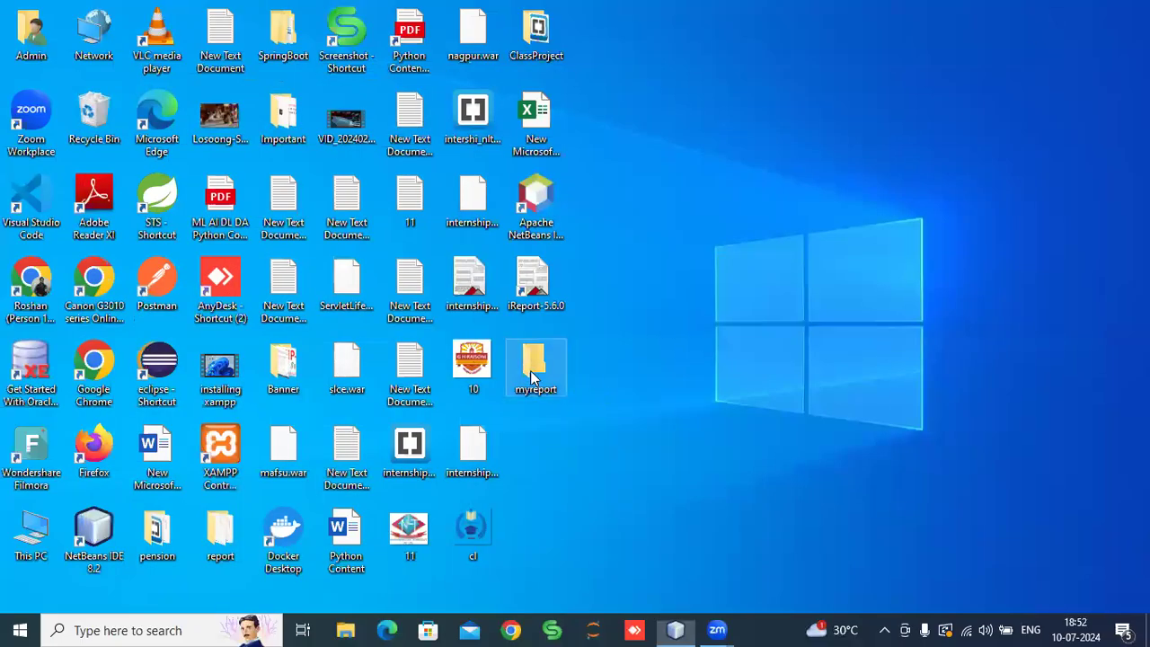
double_click(534, 376)
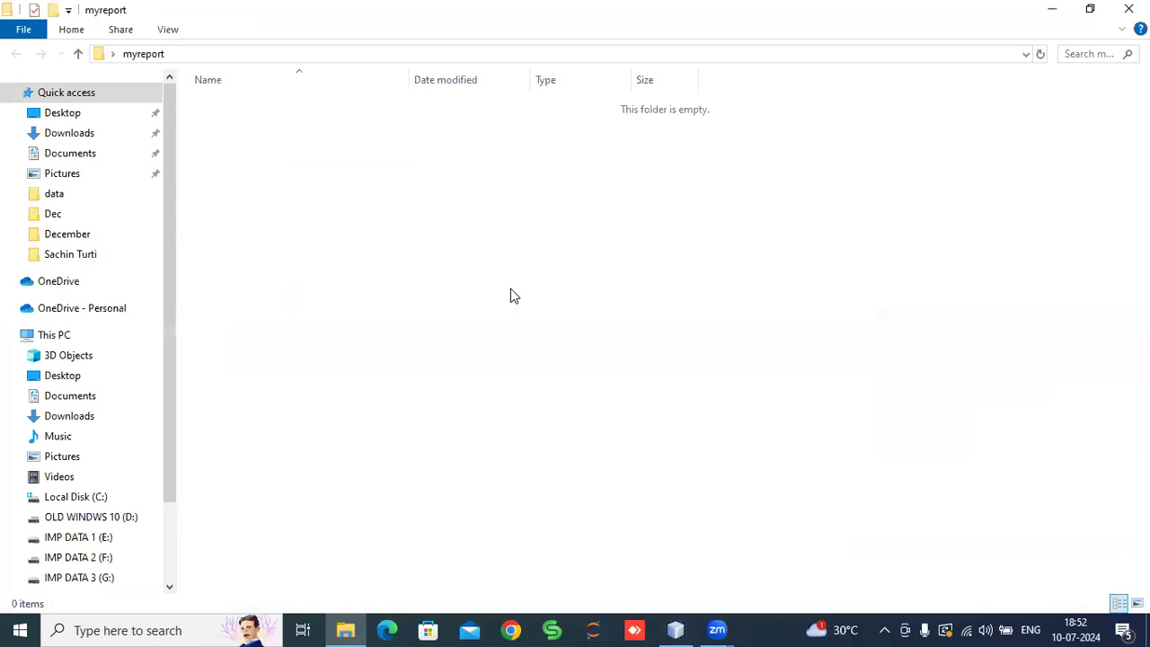
Step: Switch to iReport Designer and save a copy of studentreport.jrxml in the desktop's myreport folder
click(676, 630)
click(11, 27)
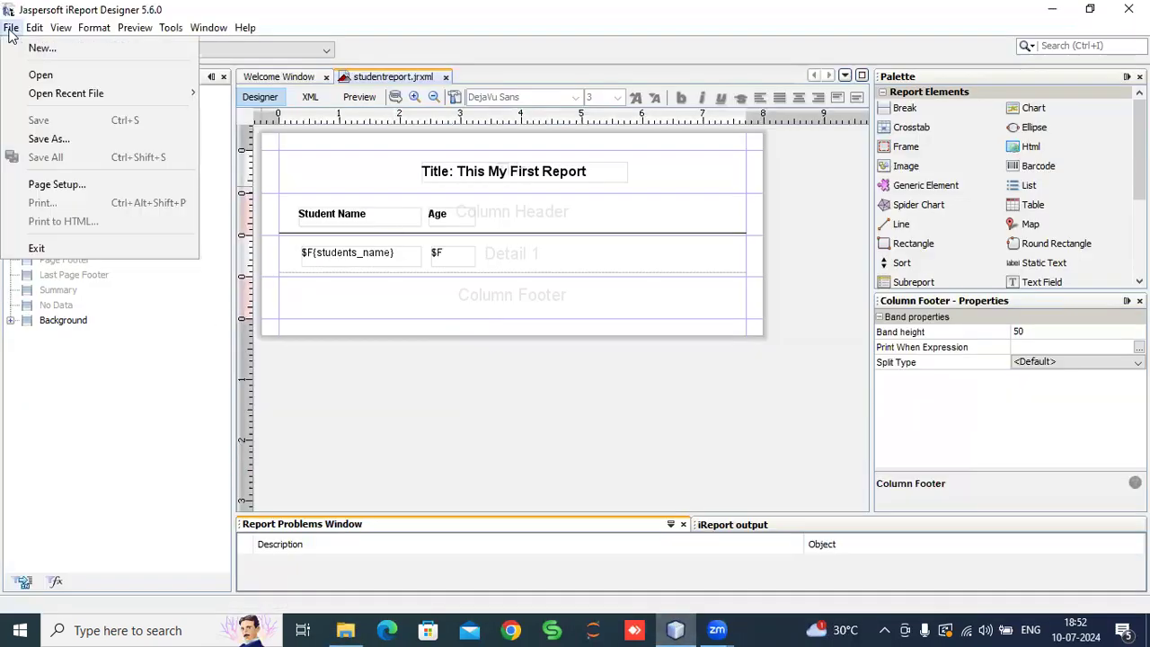
click(56, 142)
click(366, 271)
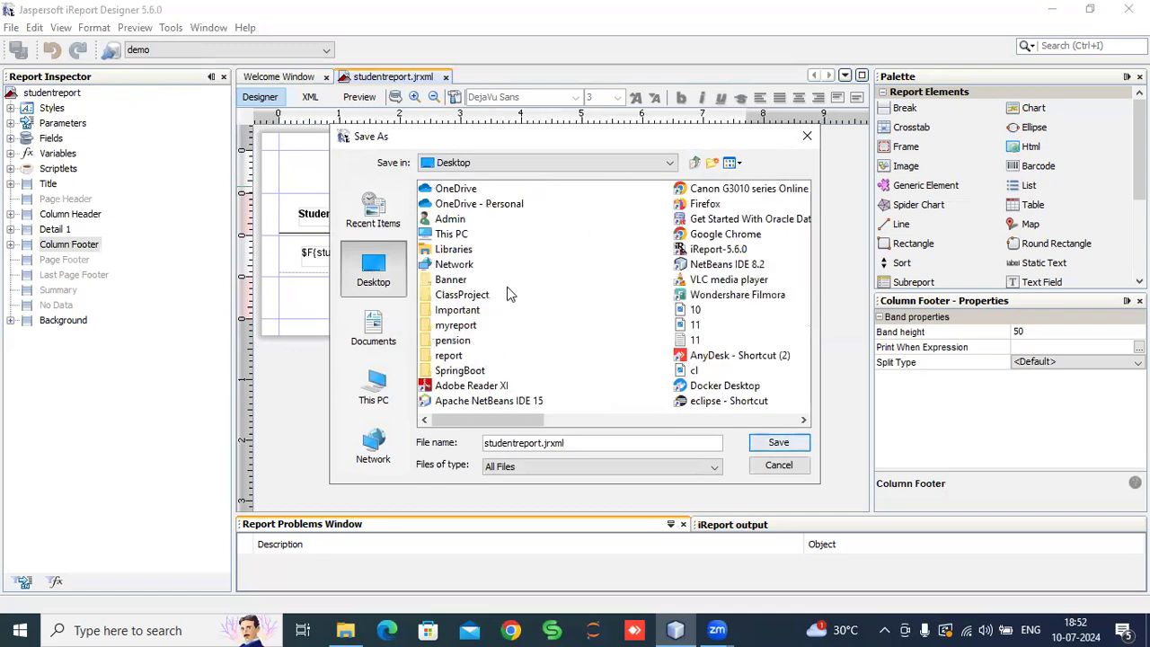
double_click(456, 325)
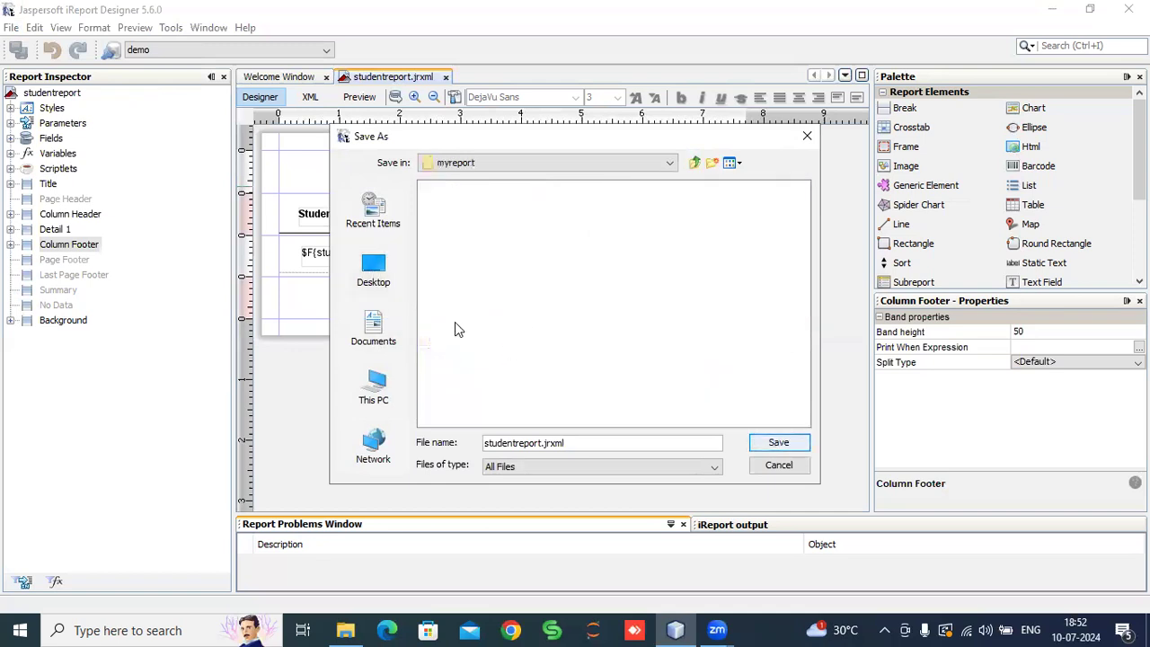
click(780, 442)
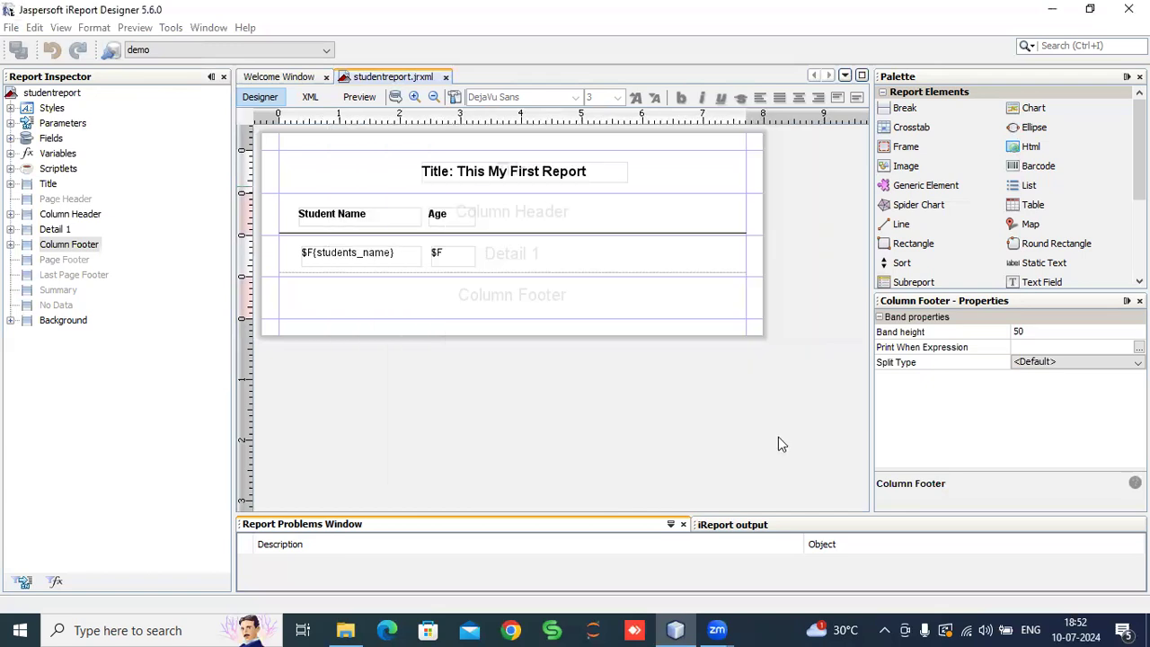
Step: Preview the student report, return to its design view, and check the files in the myreport folder
click(360, 97)
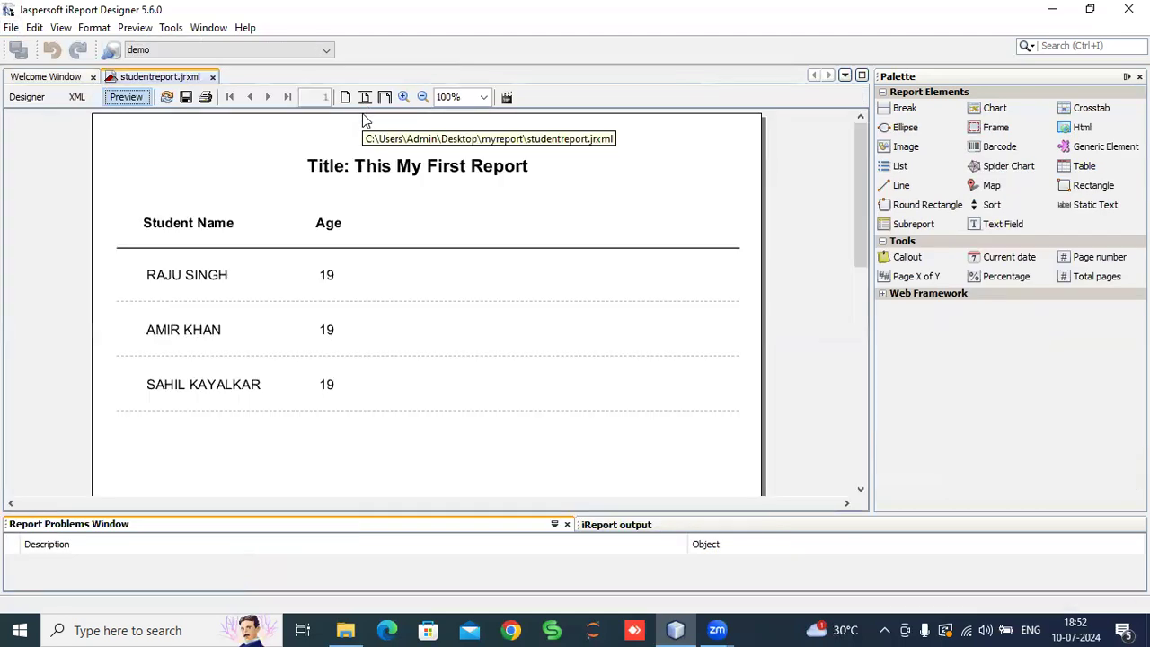
click(25, 100)
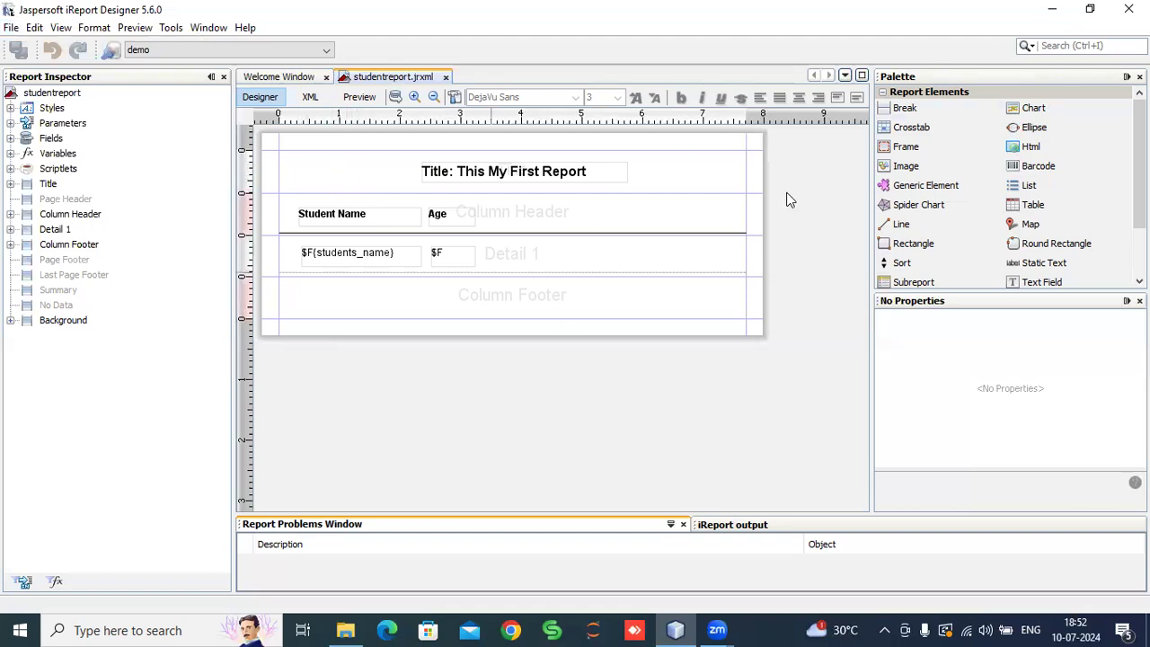
click(1052, 16)
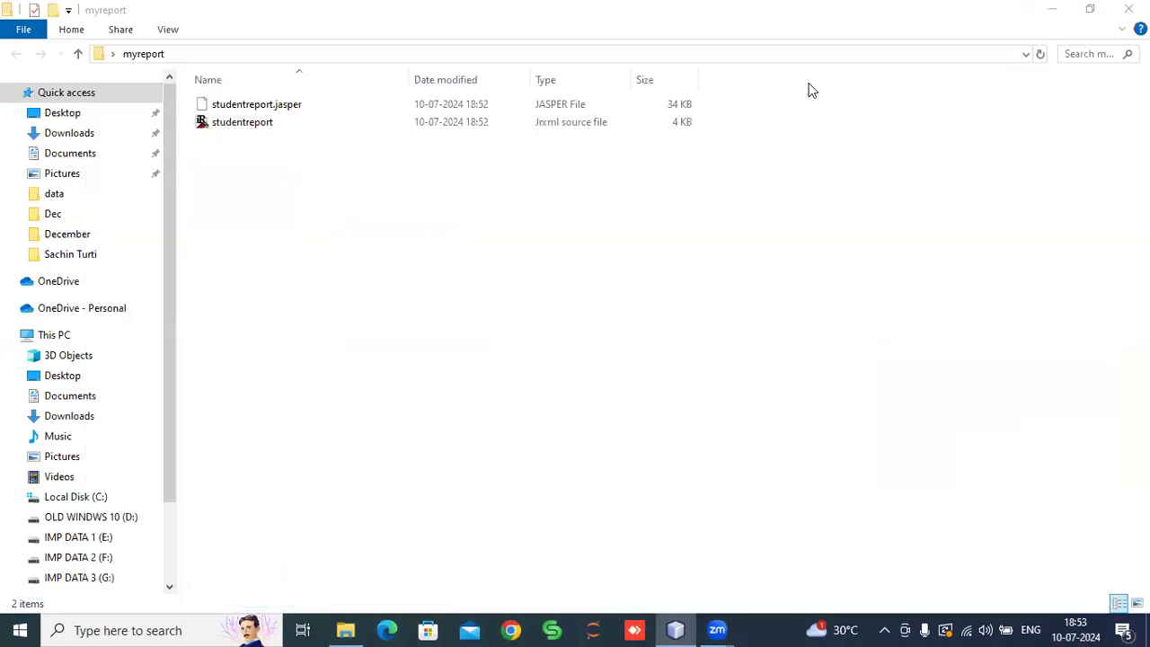
click(1049, 9)
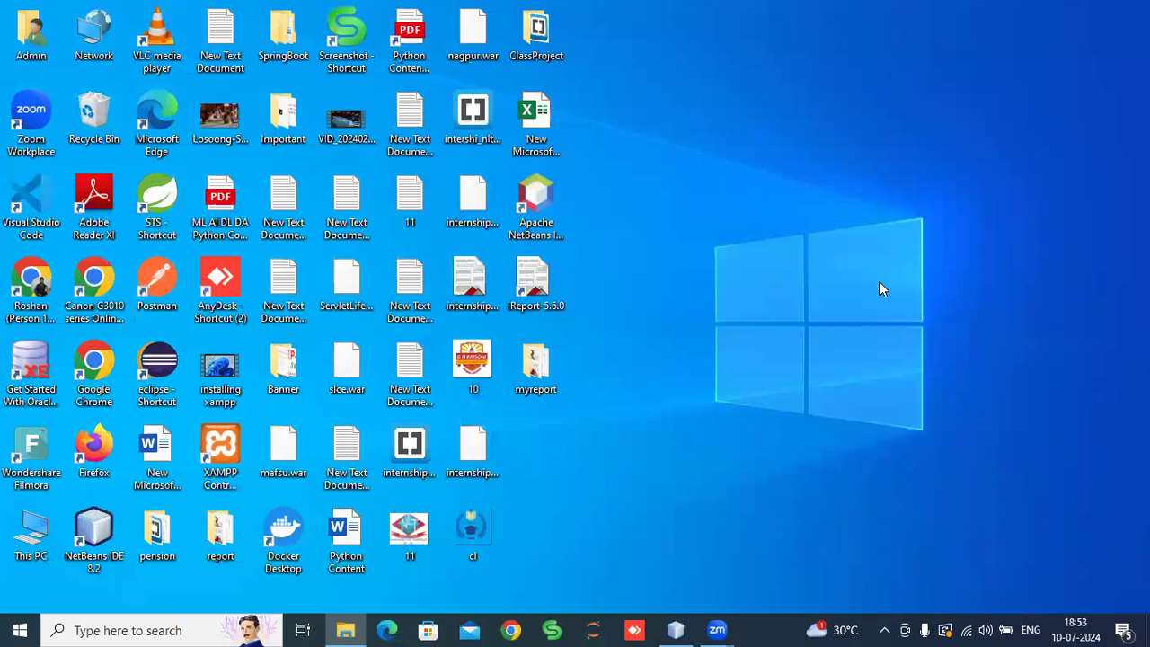
Step: Copy the PNG image 11 from the desktop into the myreport folder
click(409, 532)
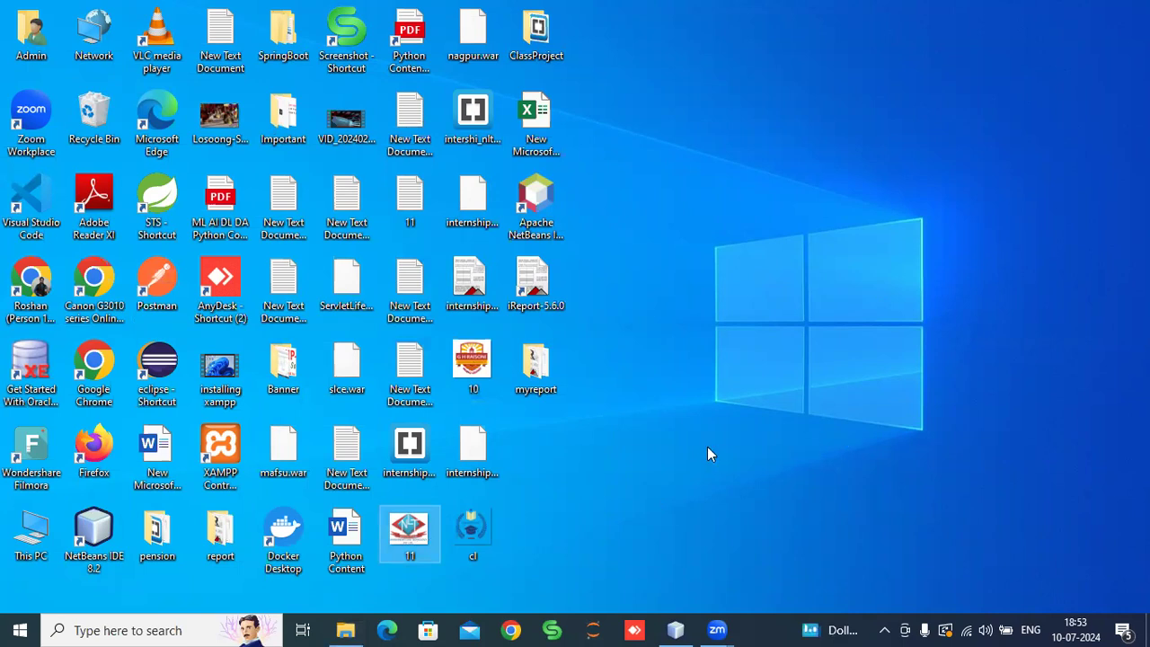
click(538, 370)
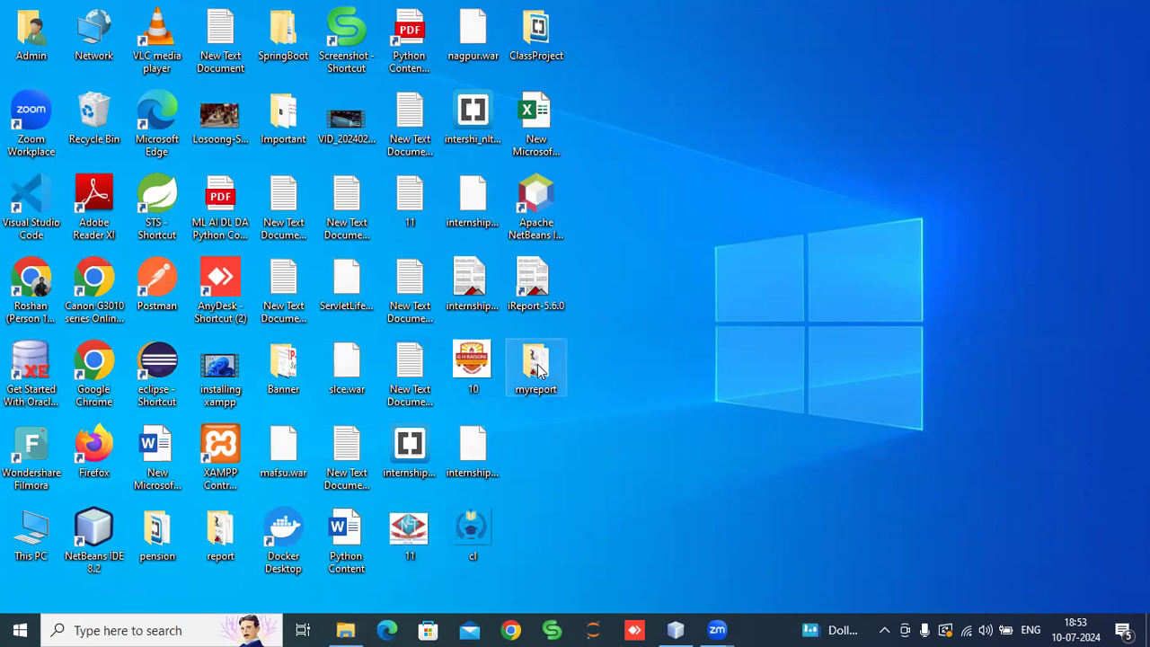
double_click(538, 370)
key(ctrl+v)
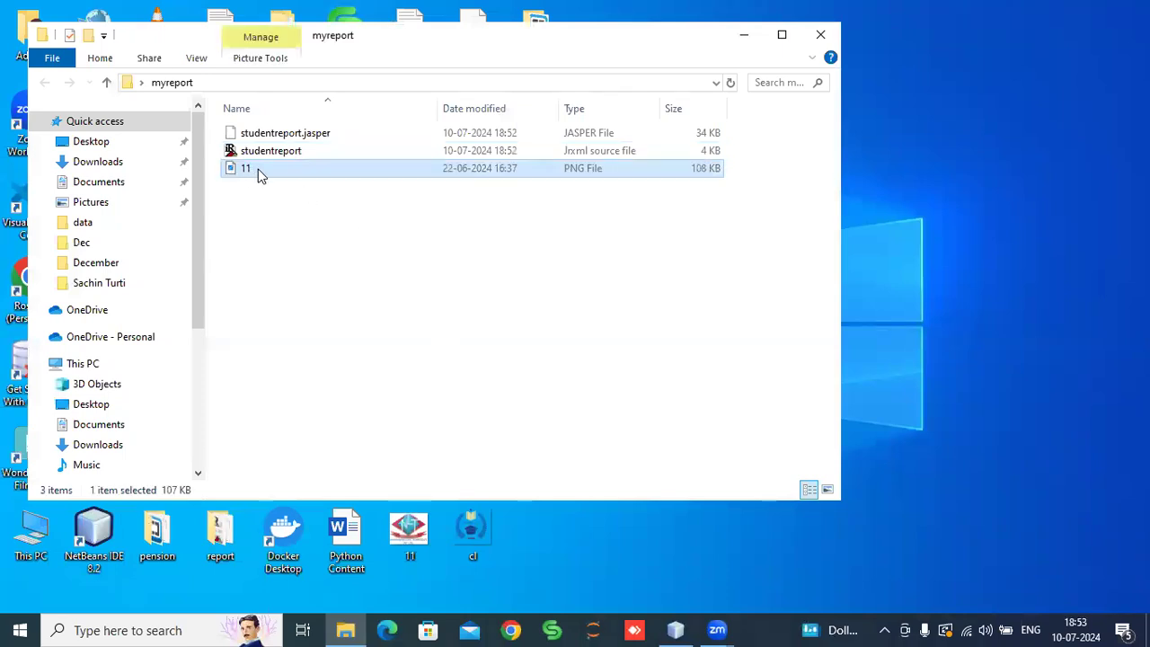
Step: In iReport Designer, enlarge the Title band to a height of about 83 and move the title text to about left 205, top 30
click(675, 630)
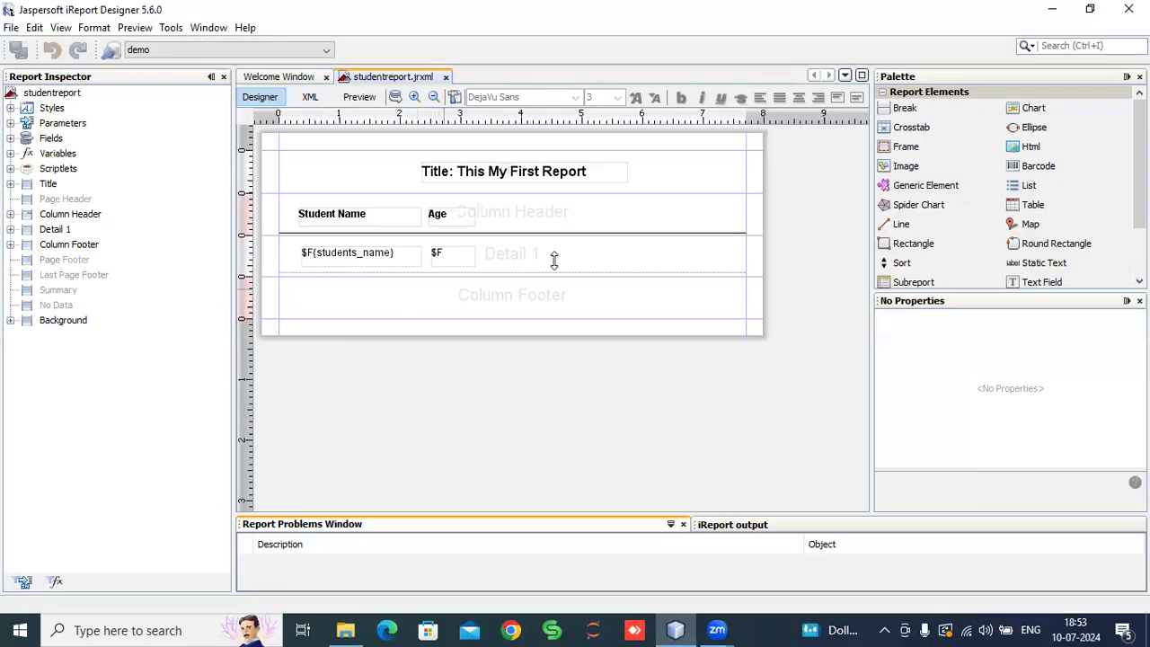
drag(707, 193, 712, 220)
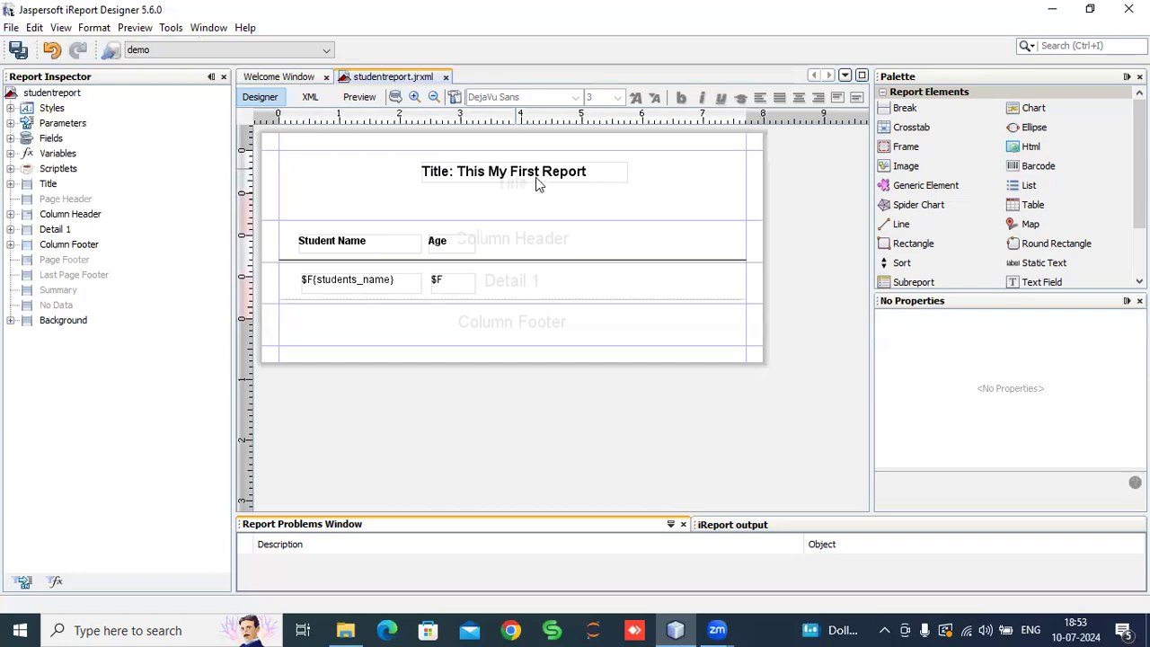
click(510, 176)
drag(509, 176, 538, 189)
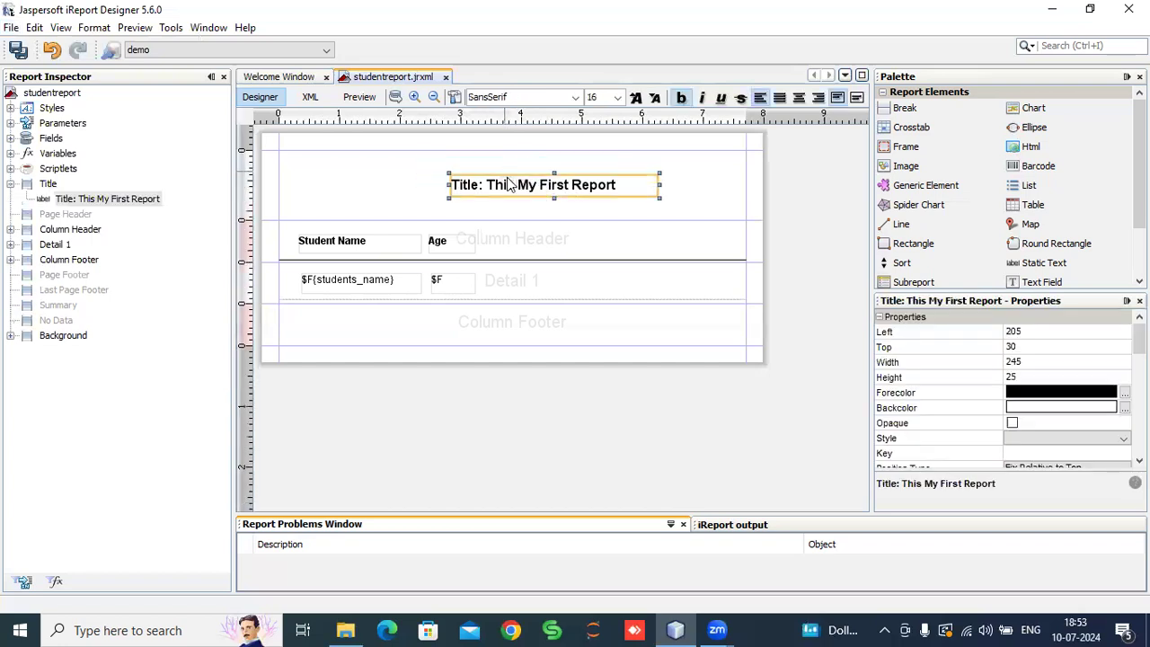
click(387, 185)
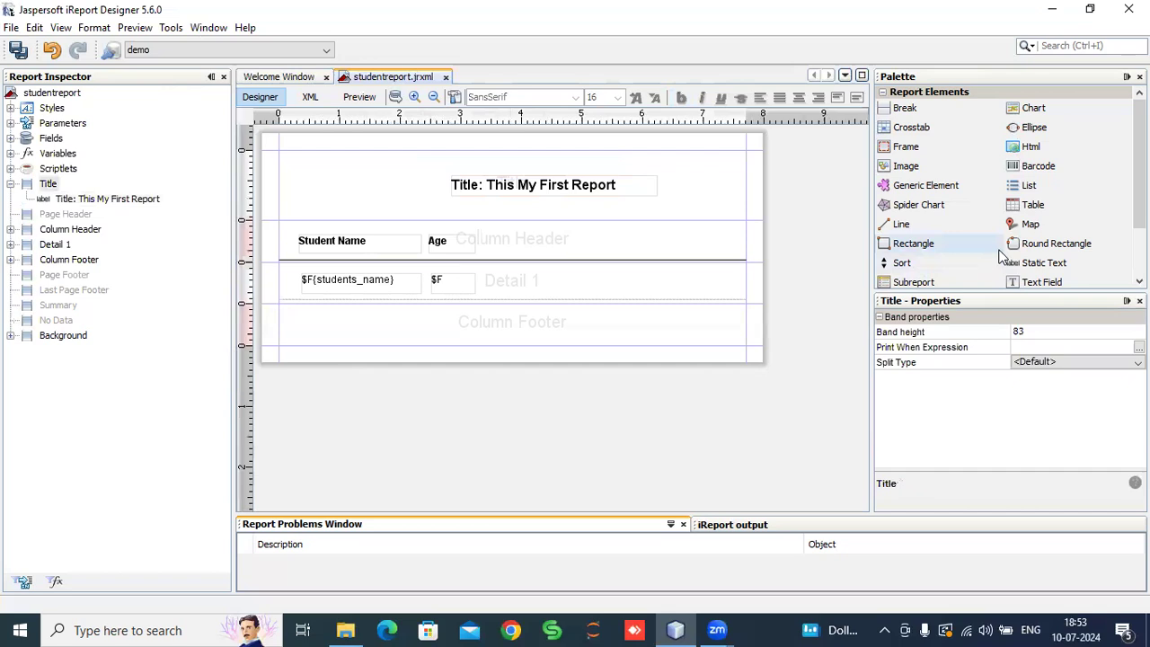
Step: Insert the image 11.png from the myreport folder into the Title band, beside the title text
scroll(957, 266, down, 2)
scroll(983, 251, up, 2)
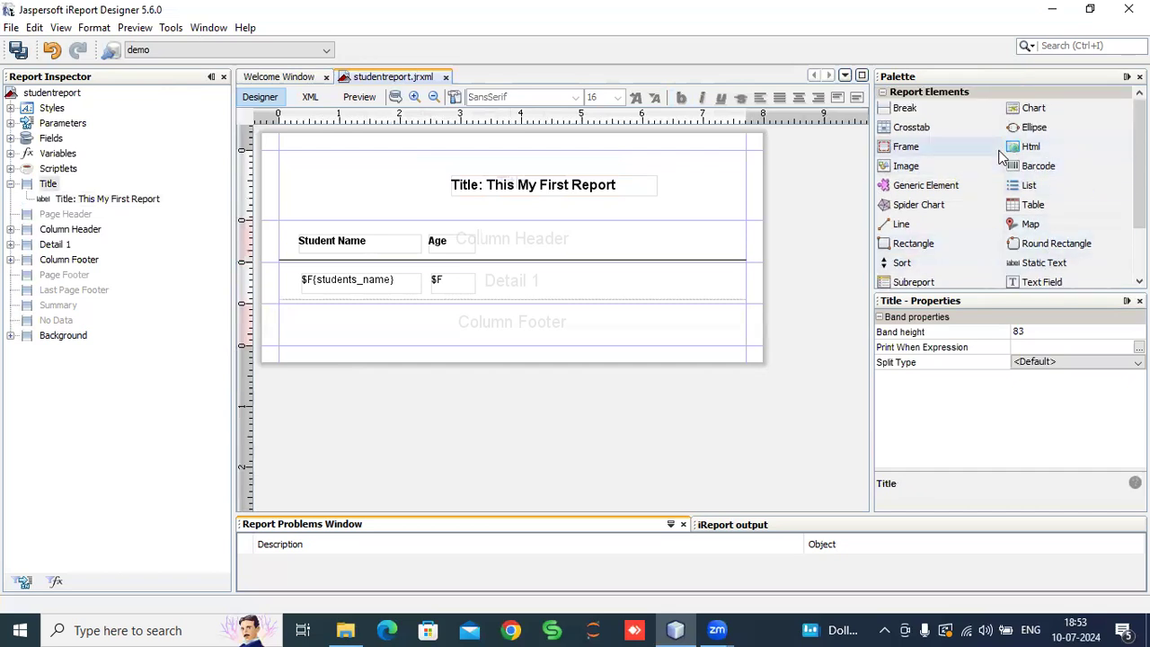
click(893, 171)
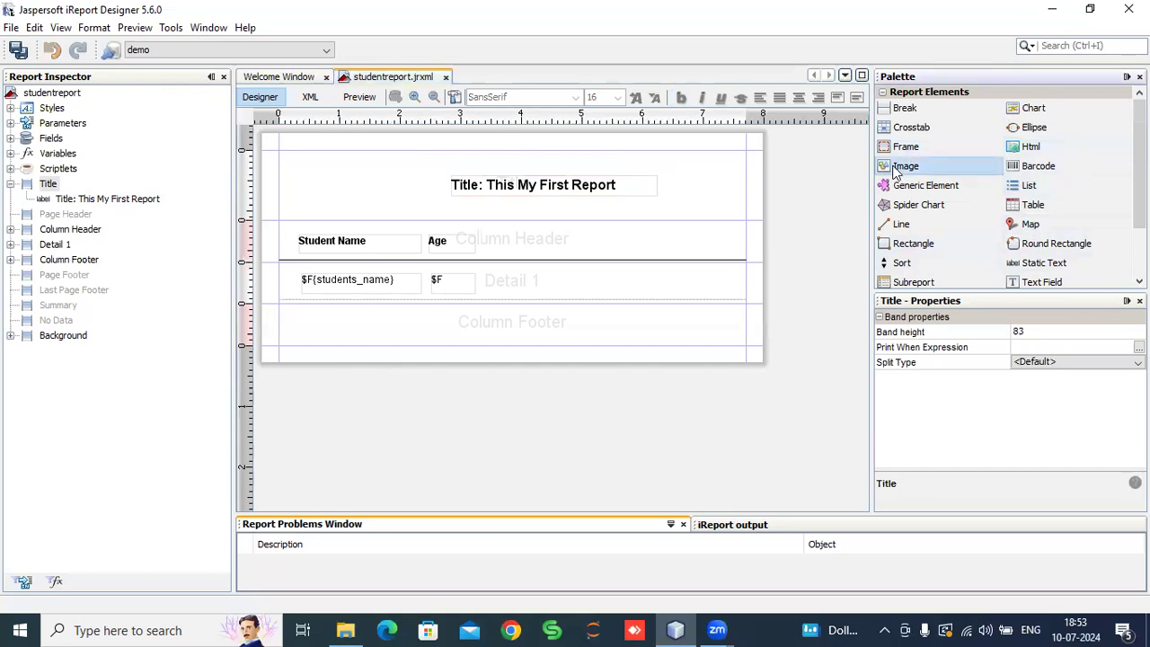
drag(892, 170, 341, 174)
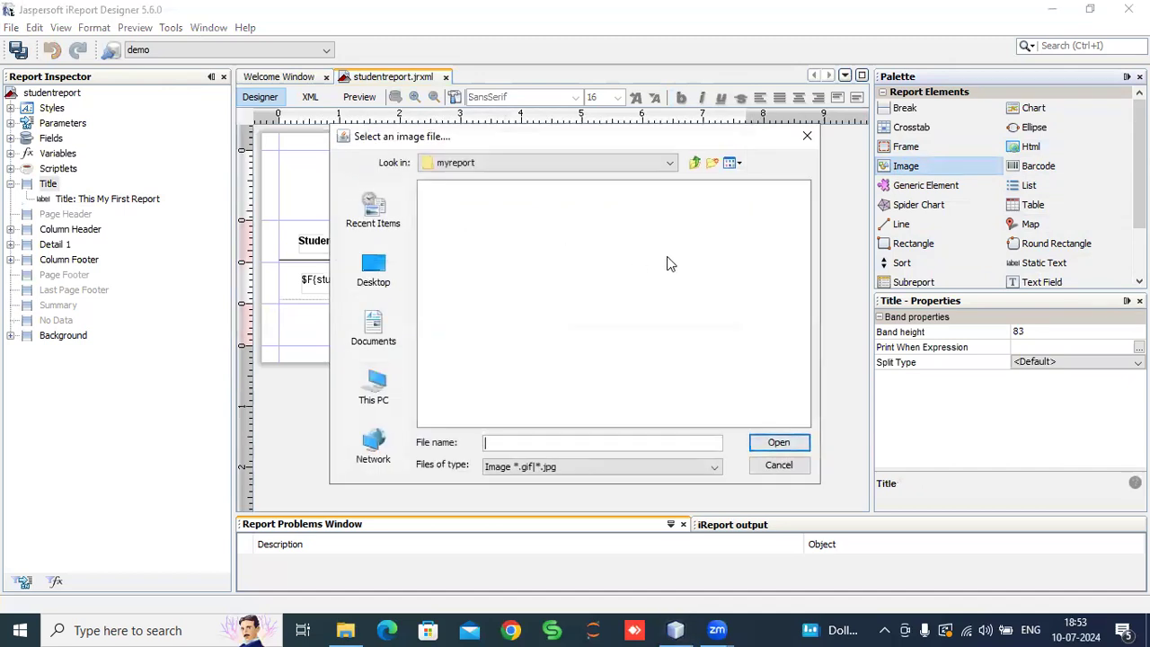
click(576, 466)
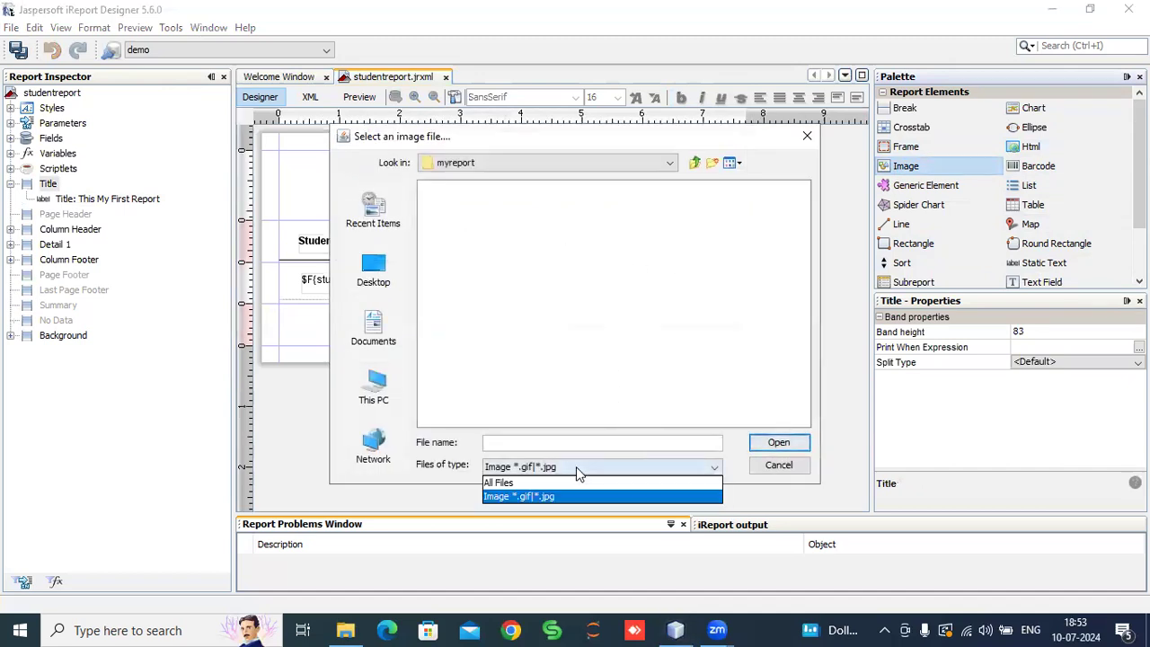
click(504, 483)
click(439, 189)
click(778, 443)
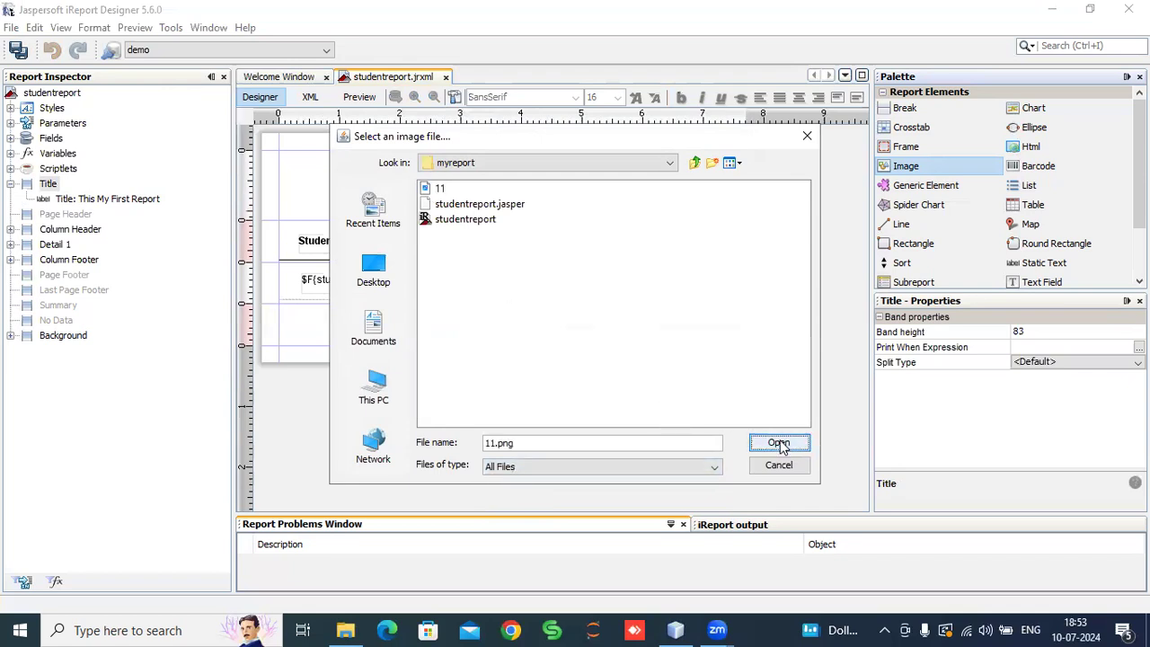
click(670, 286)
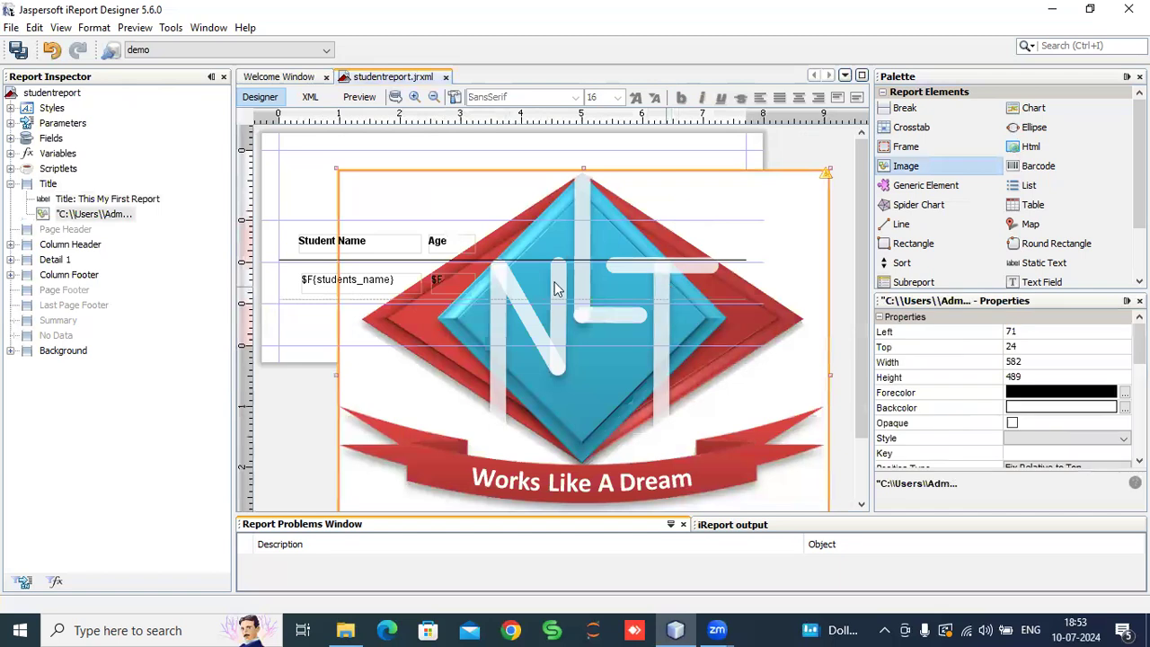
Step: Try shrinking the inserted logo to about 233 by 225 and repositioning it, and delete it from the Title band
drag(334, 167, 627, 391)
drag(665, 431, 316, 189)
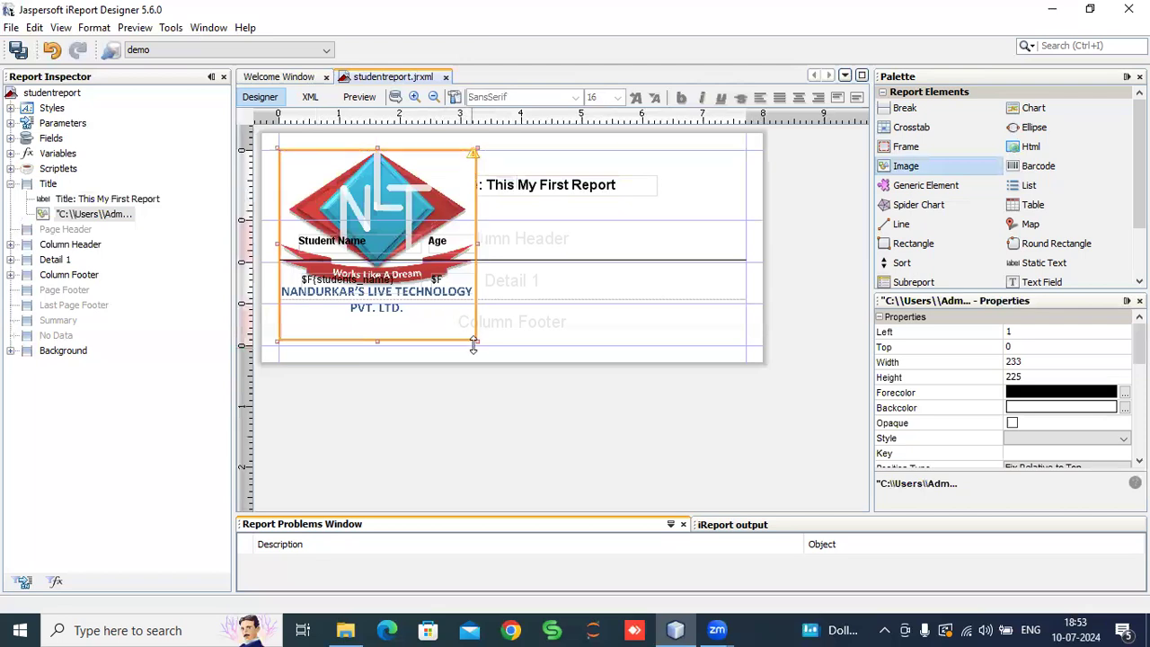
drag(374, 180, 414, 198)
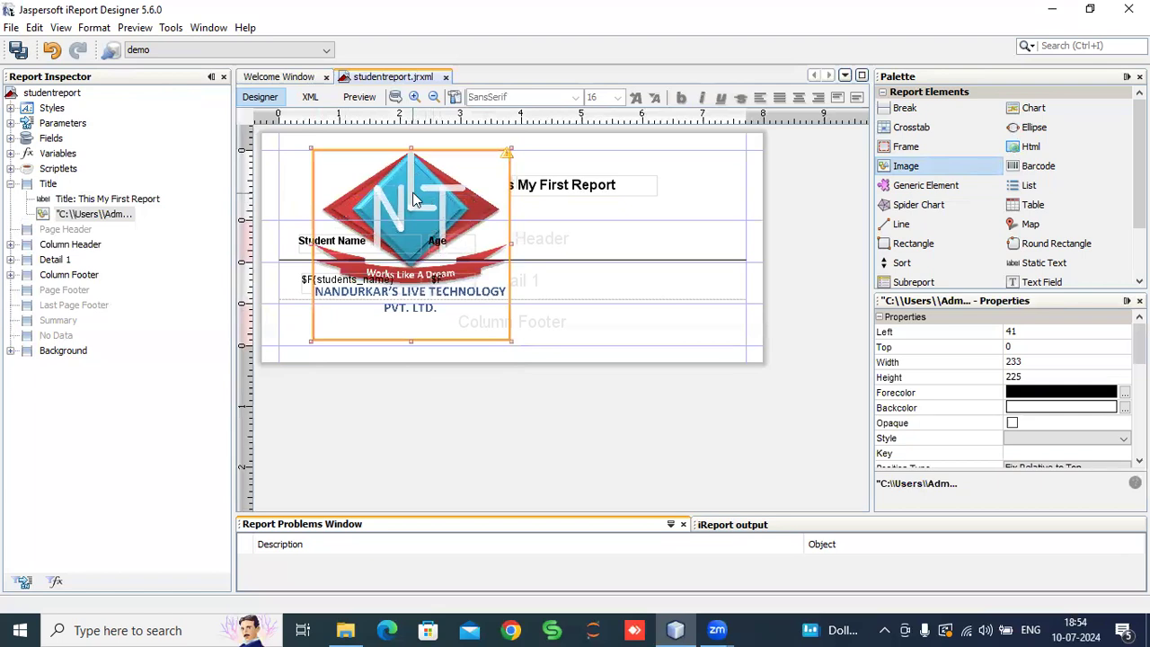
key(Delete)
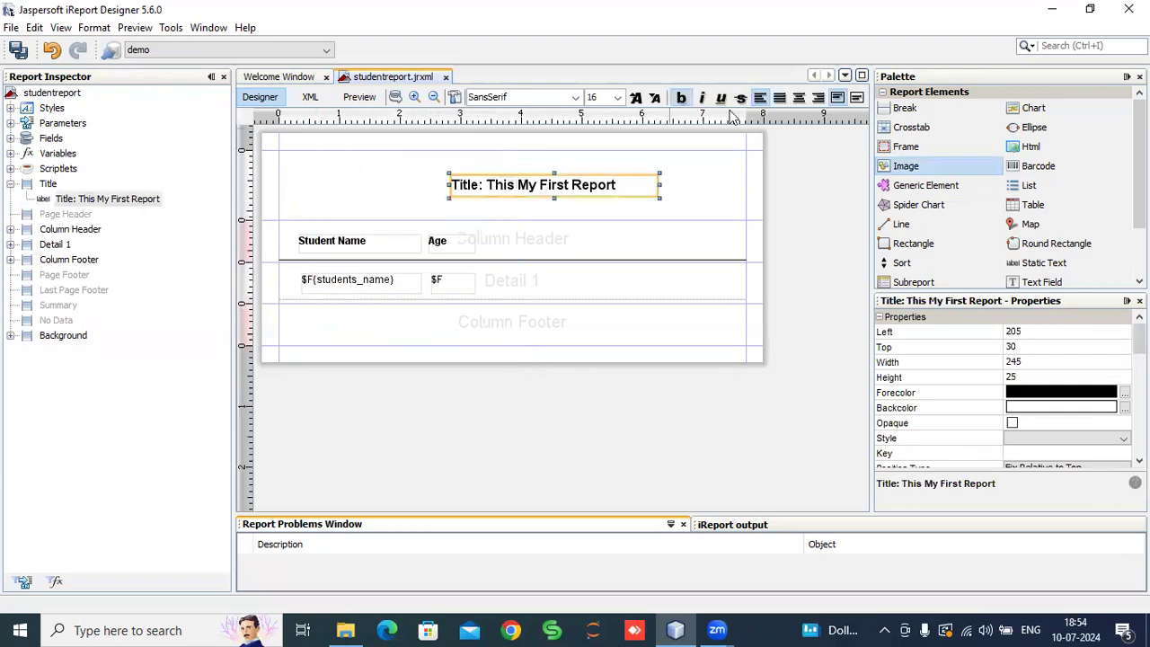
Step: Copy the PNG image cl from the desktop into the myreport folder
click(1050, 10)
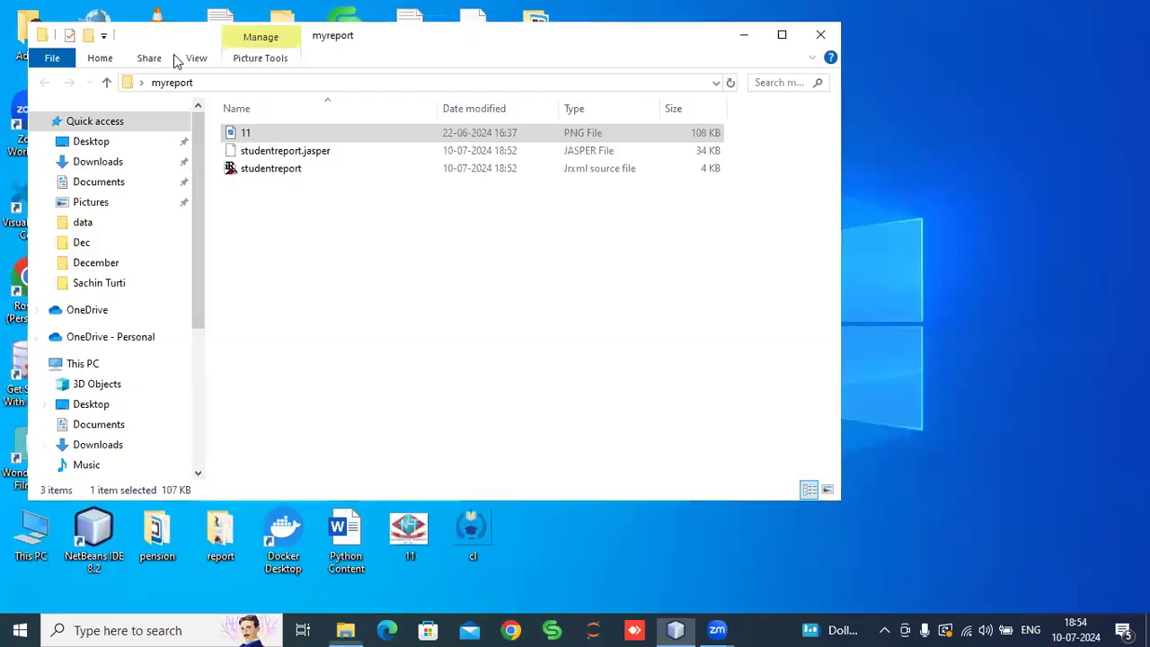
drag(174, 54, 755, 275)
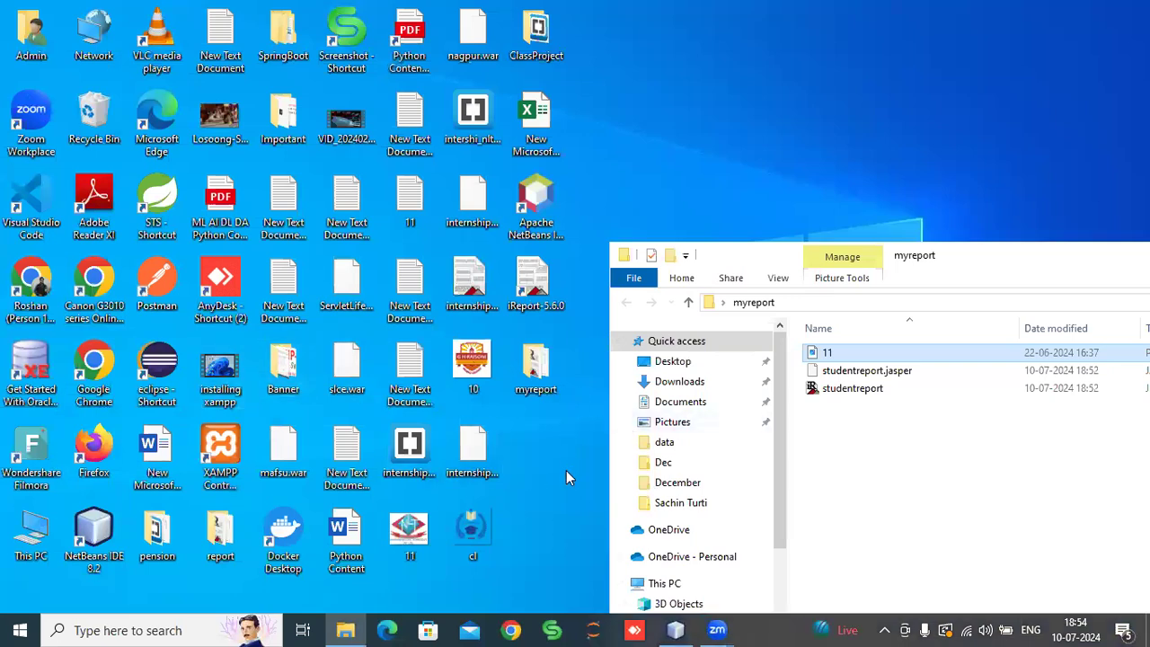
click(467, 533)
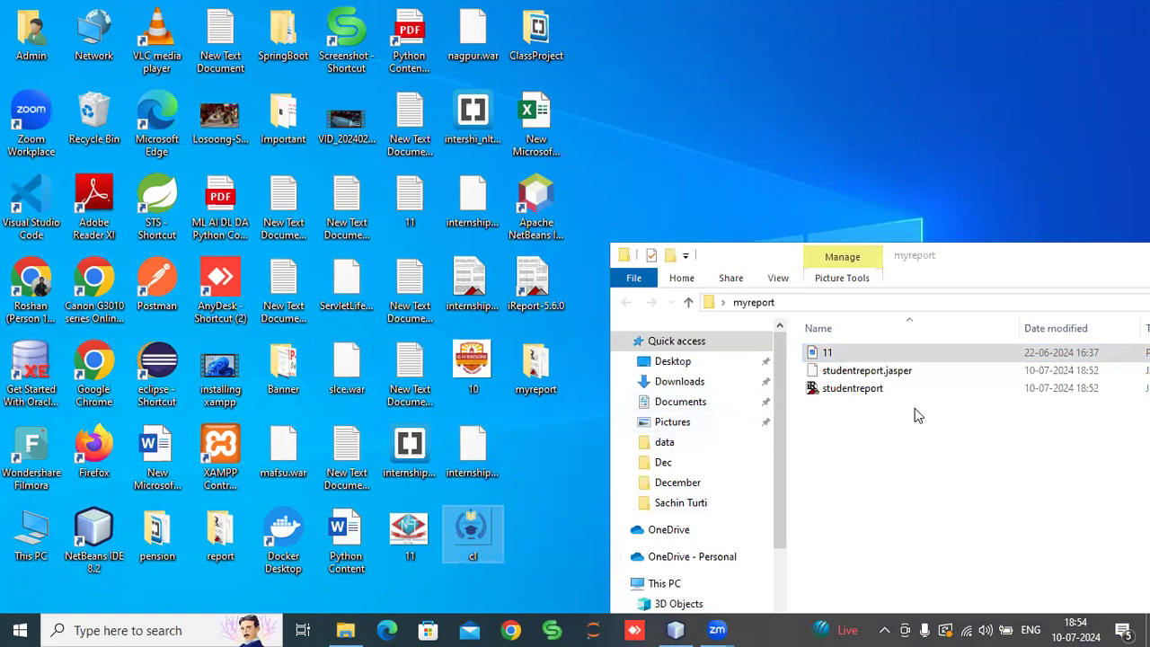
click(939, 537)
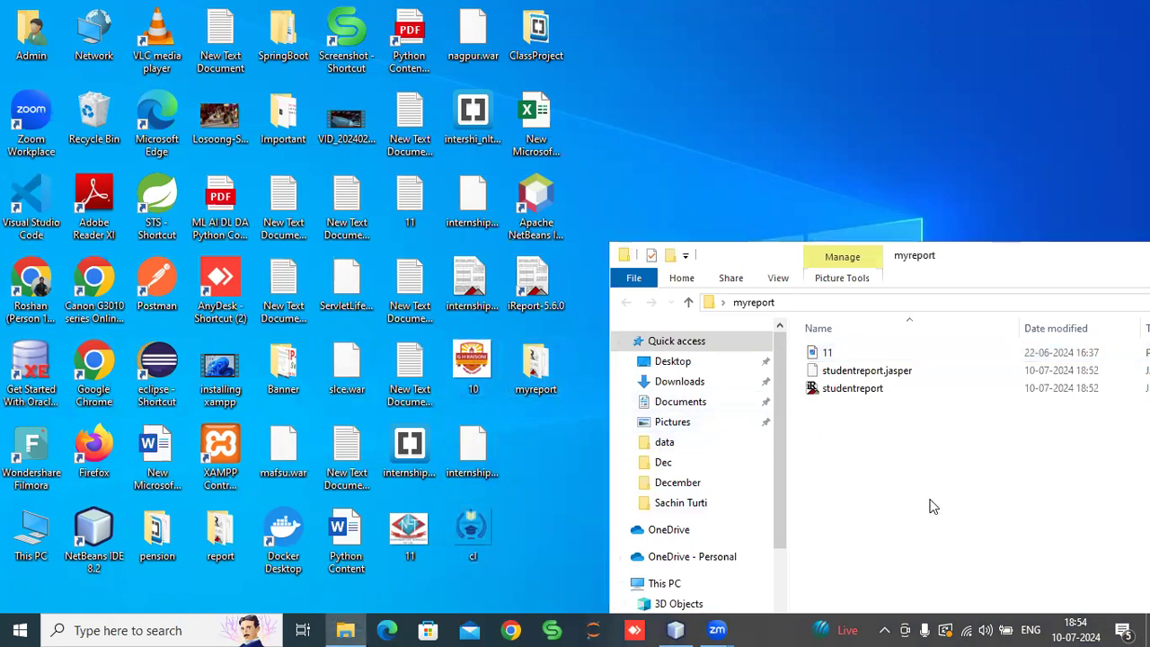
key(ctrl+v)
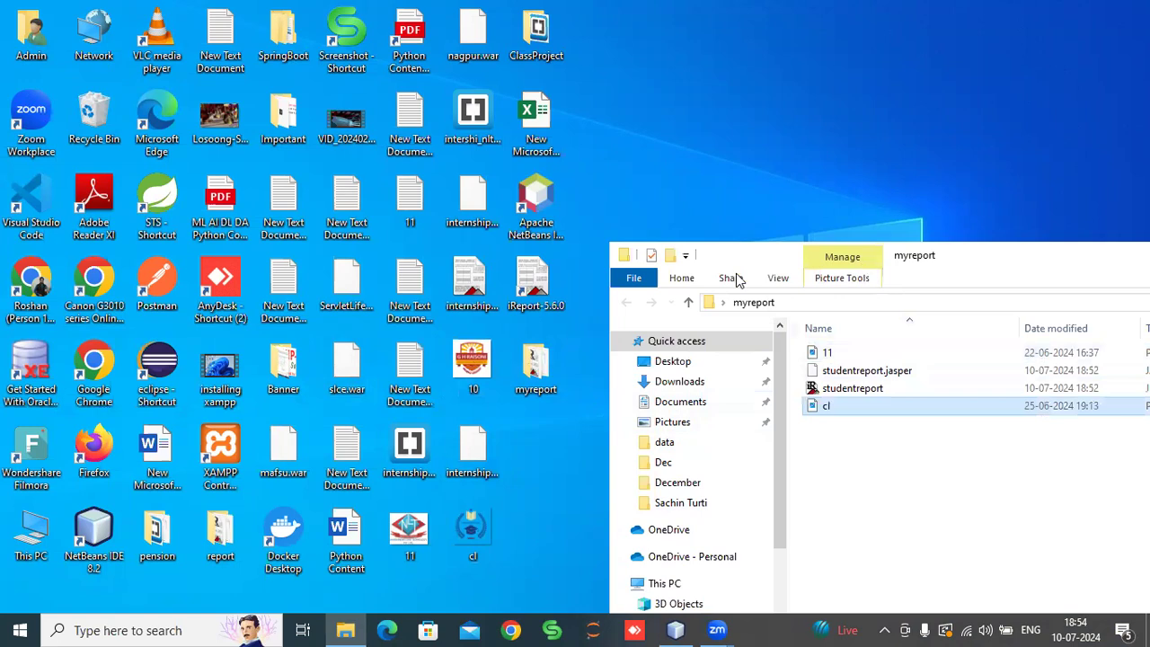
drag(1013, 264, 635, 166)
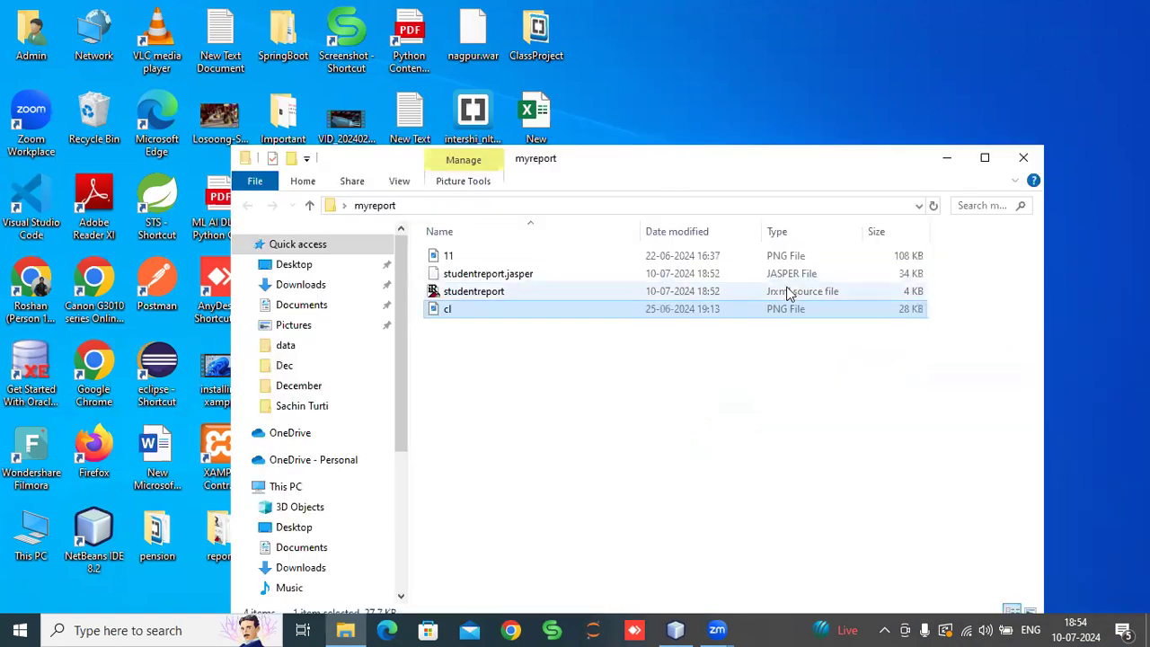
Step: Back in iReport Designer, insert the image cl from the myreport folder into the Title band, beside the title text
click(675, 629)
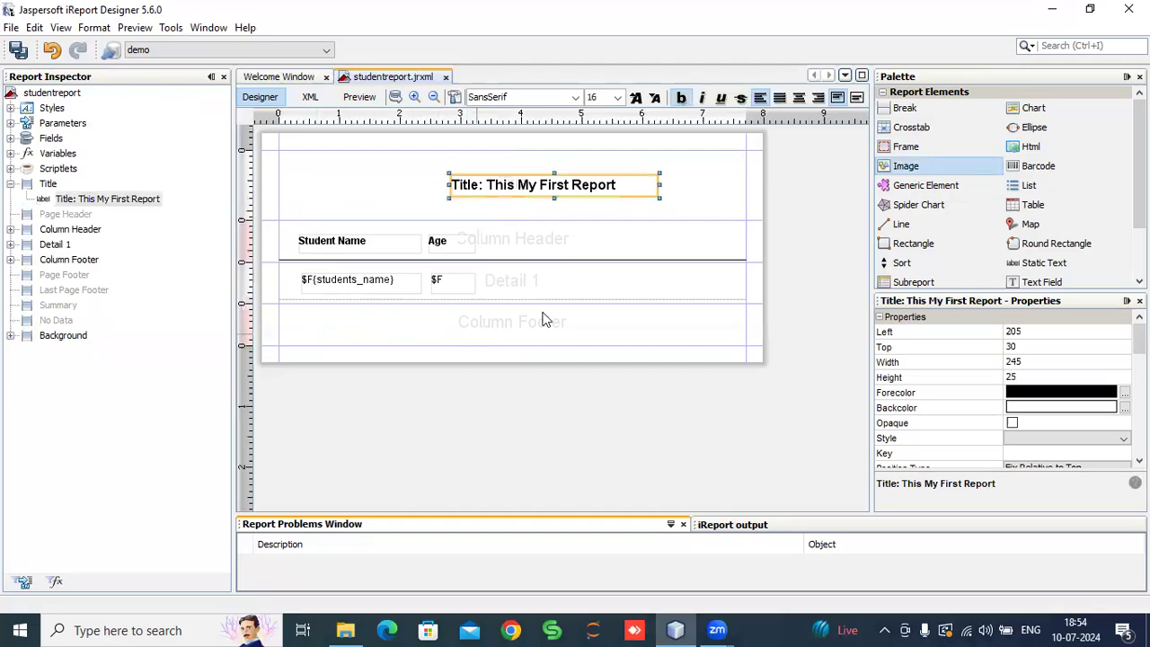
click(309, 168)
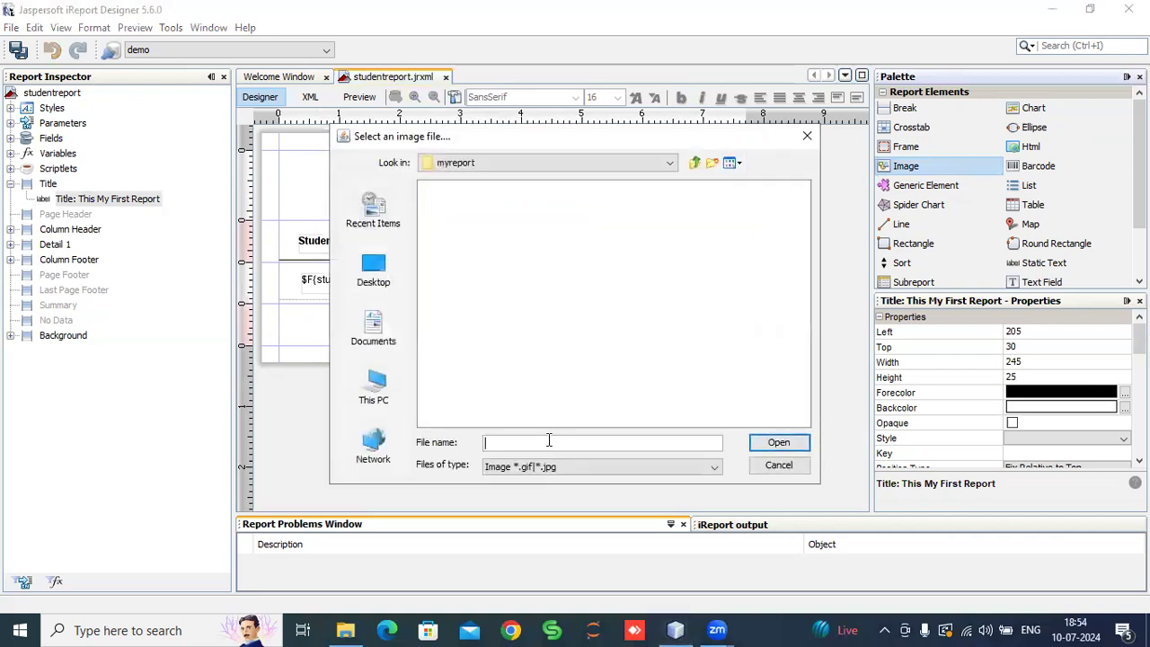
click(537, 472)
click(494, 485)
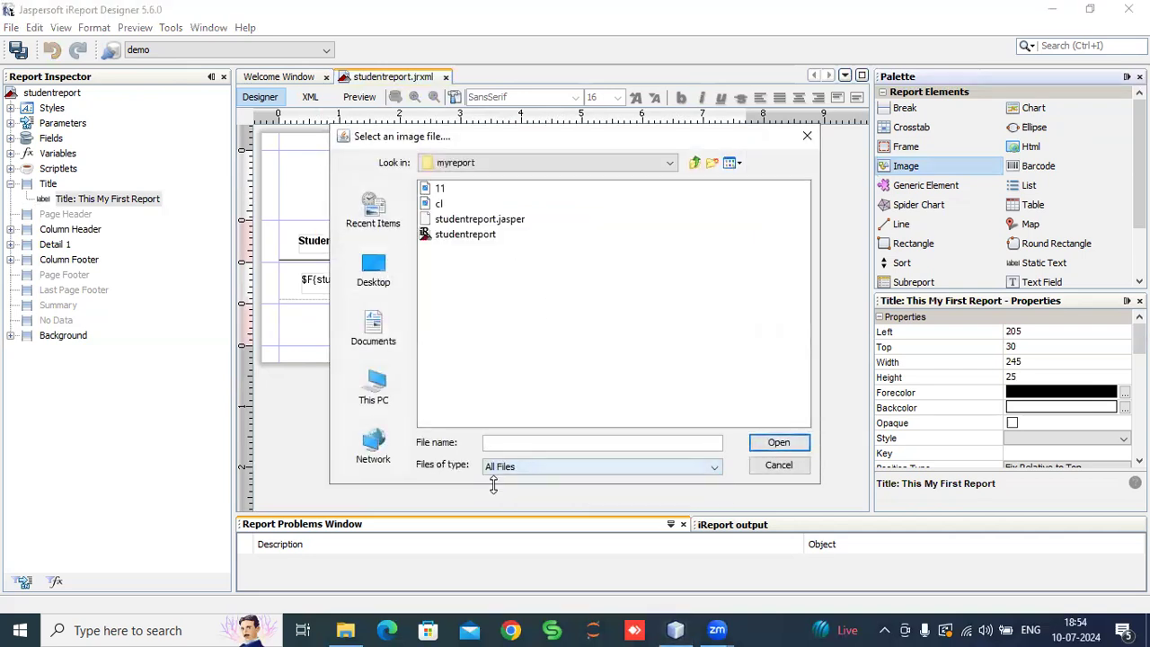
click(439, 203)
click(779, 442)
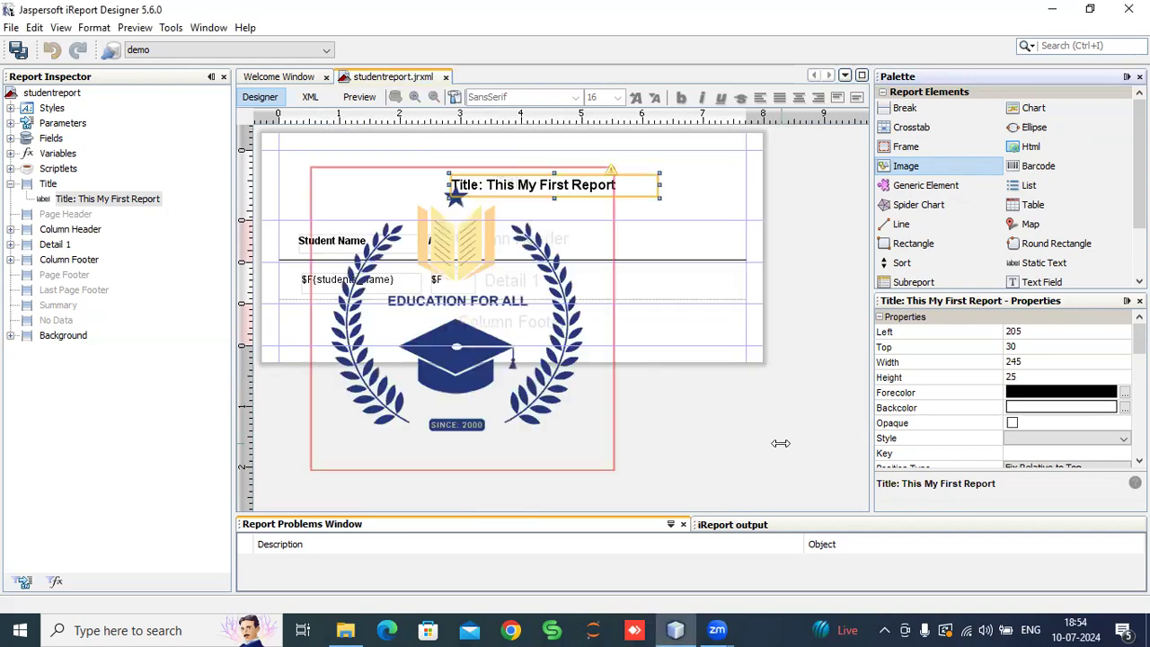
Step: Shrink the inserted logo to about 66 by 63 and place it at about left 74, top 10 in the Title band
click(525, 388)
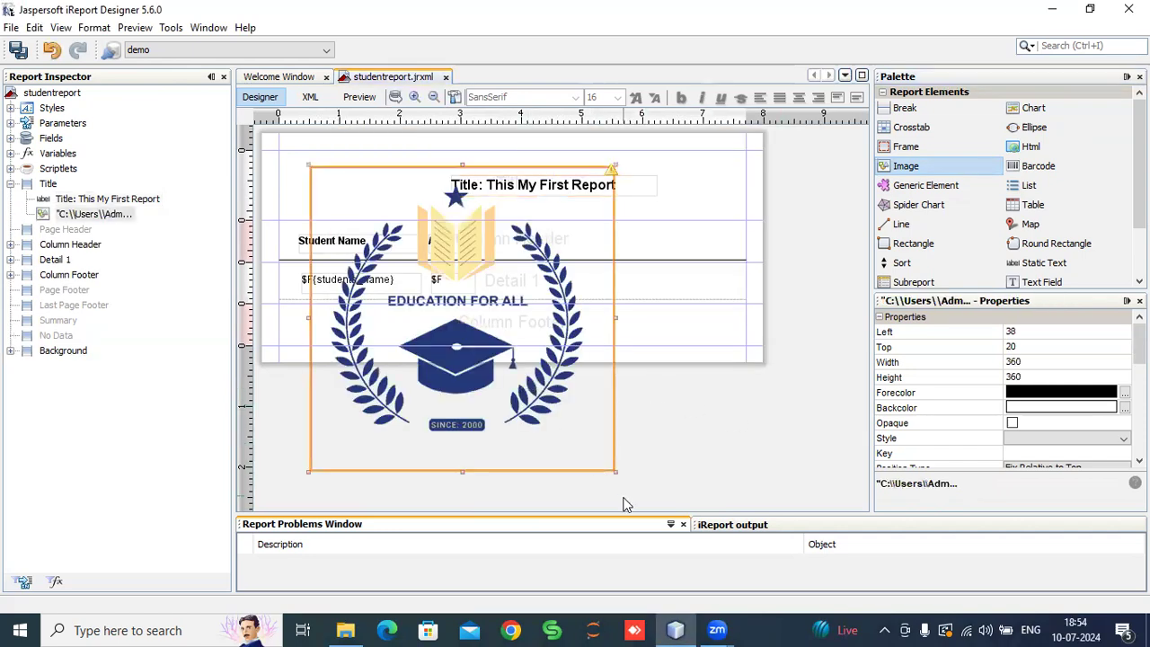
drag(615, 471, 542, 390)
drag(517, 339, 399, 213)
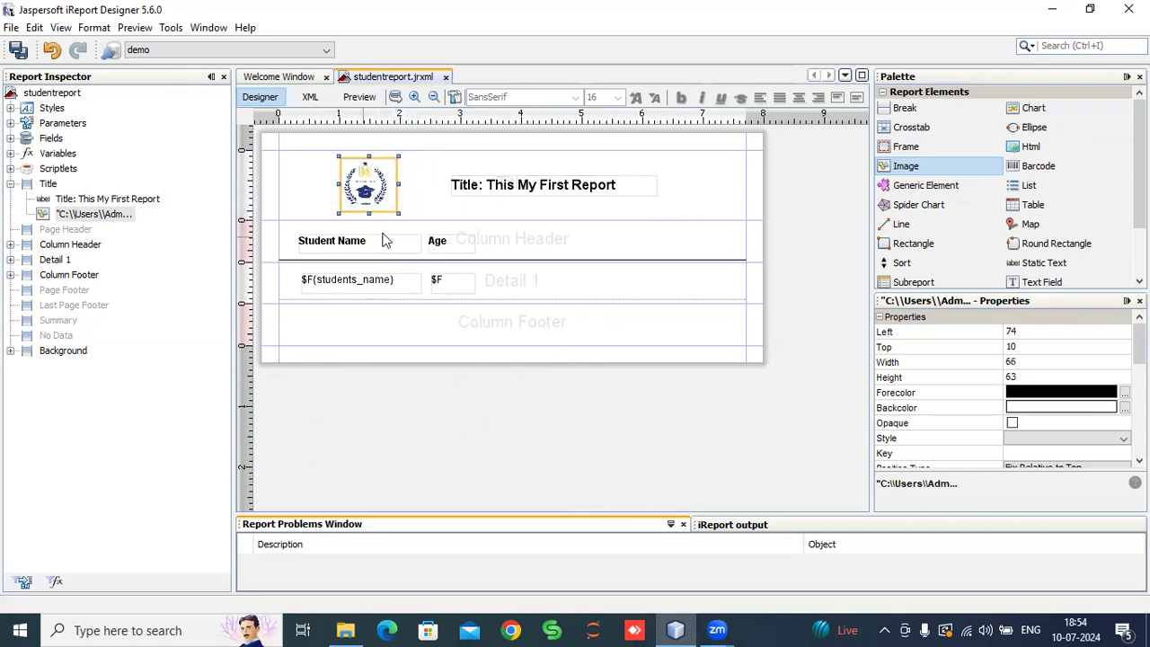
Step: Preview the report with the logo lowered to about top 37, and reposition the logo to about left 83, top 10
drag(381, 191, 379, 215)
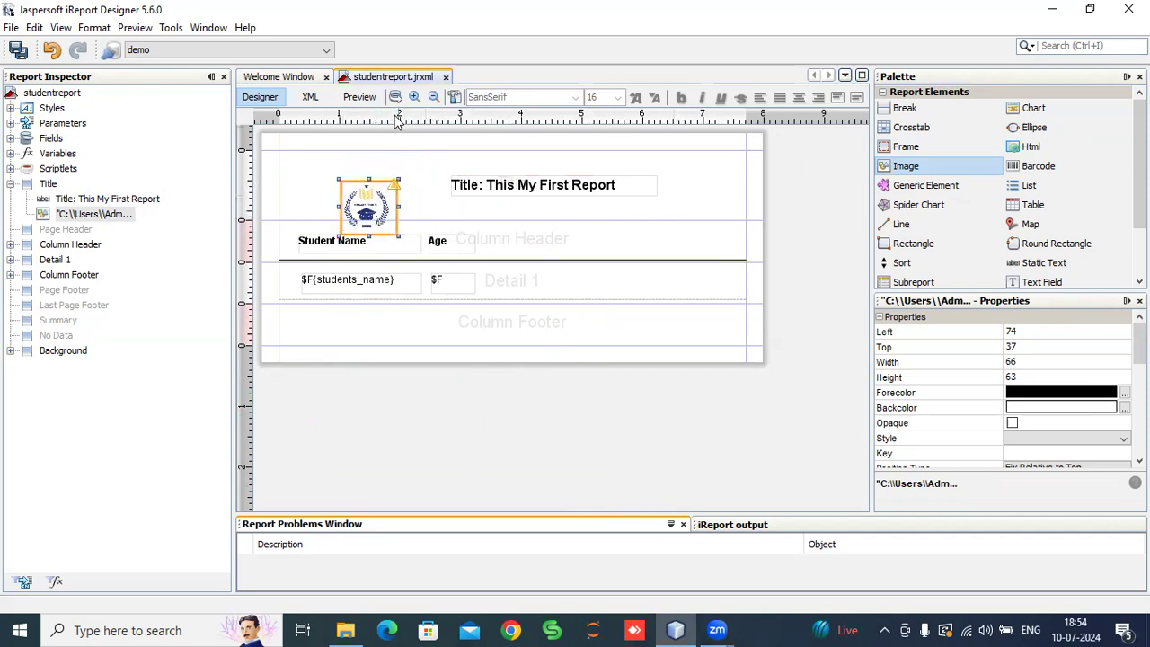
click(360, 97)
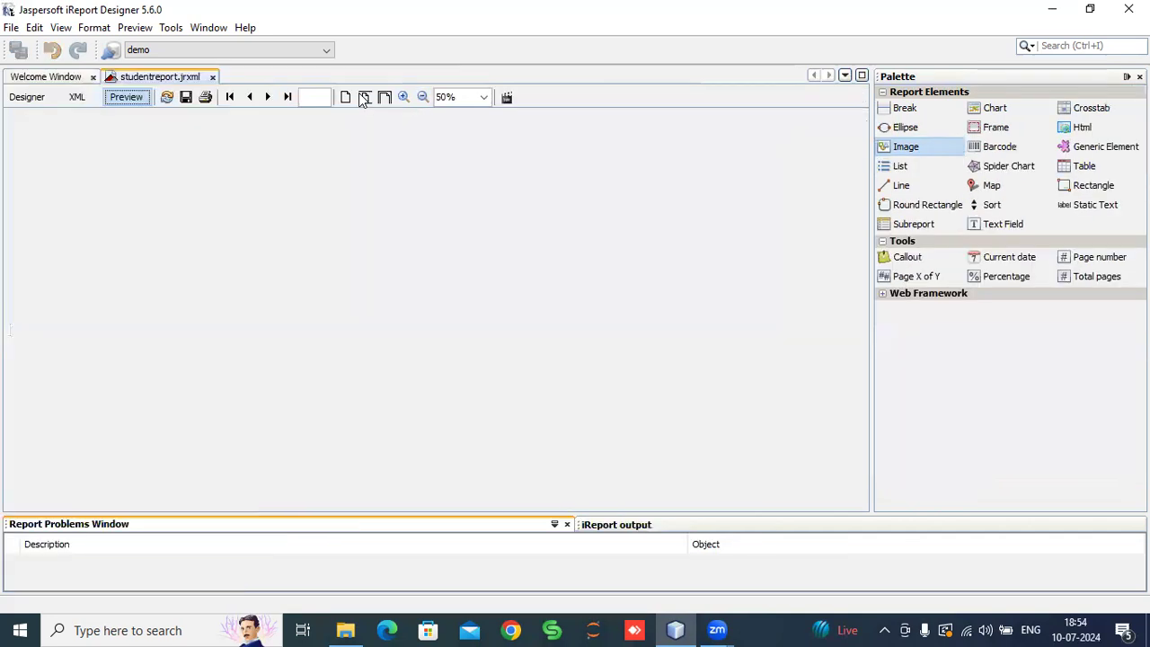
drag(372, 218, 375, 192)
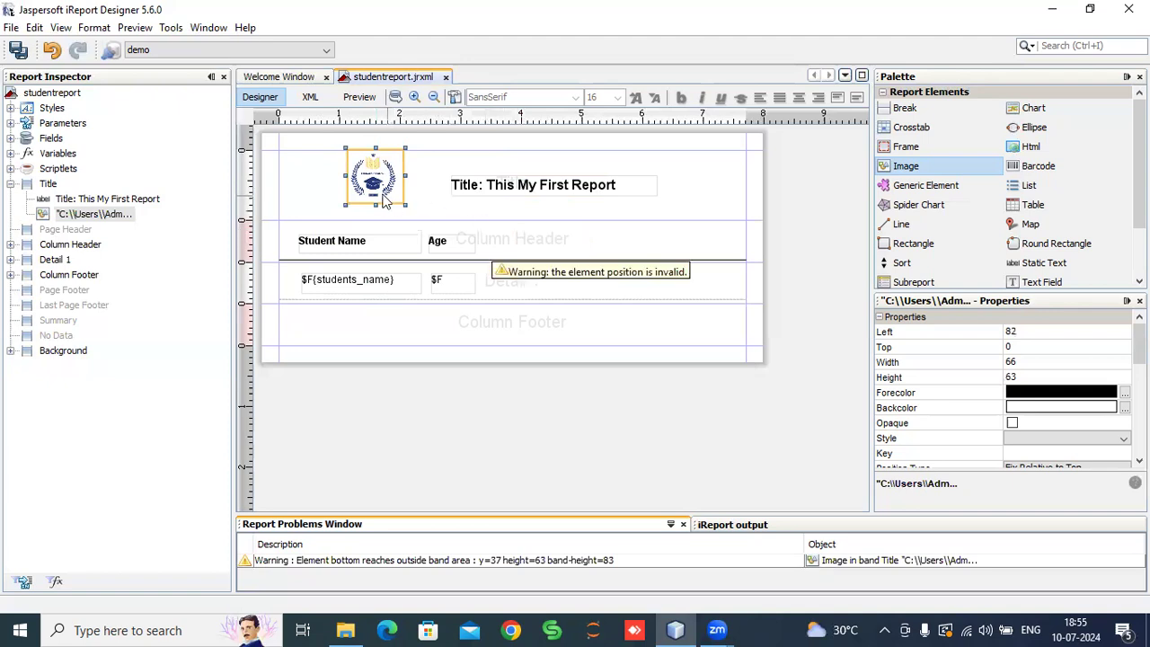
drag(378, 190, 379, 199)
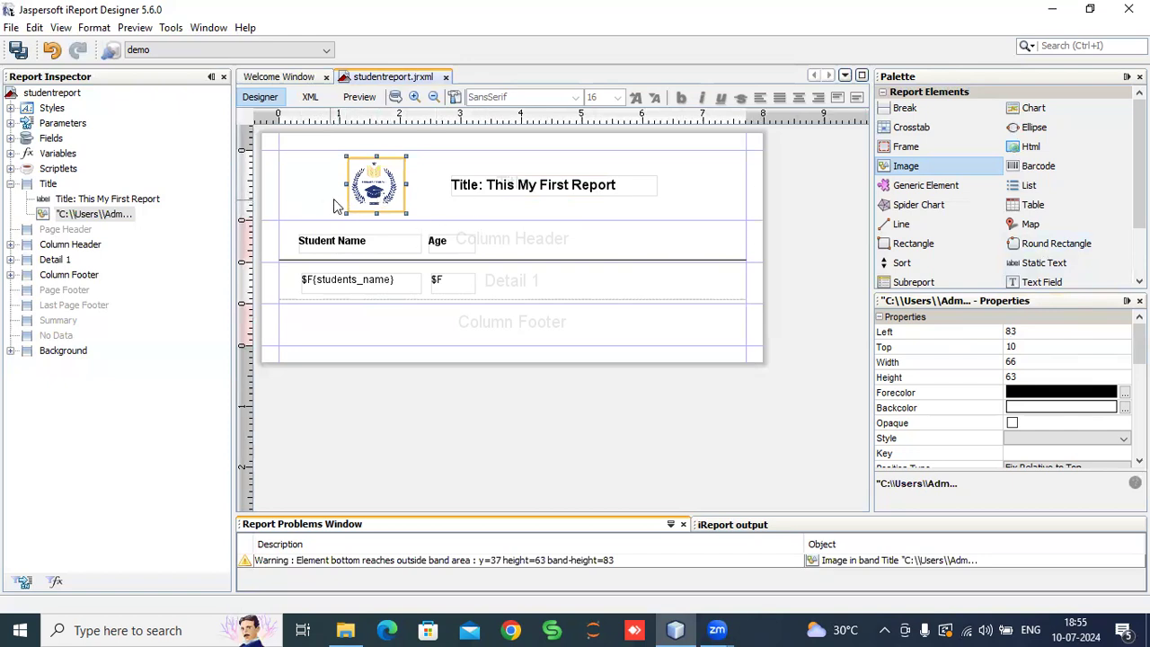
Step: Strip the folder path from the logo's Image Expression so it reads "cl.png", and preview the report
scroll(1031, 360, down, 3)
scroll(1044, 390, up, 3)
scroll(1043, 389, down, 2)
scroll(1044, 389, down, 2)
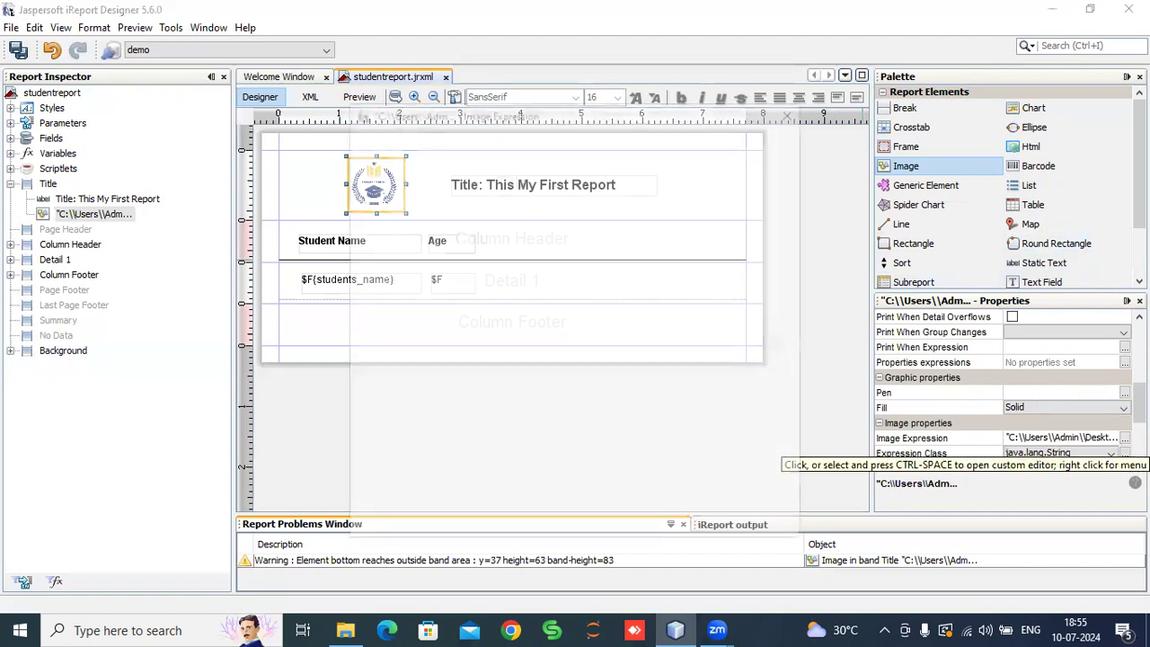
click(1123, 438)
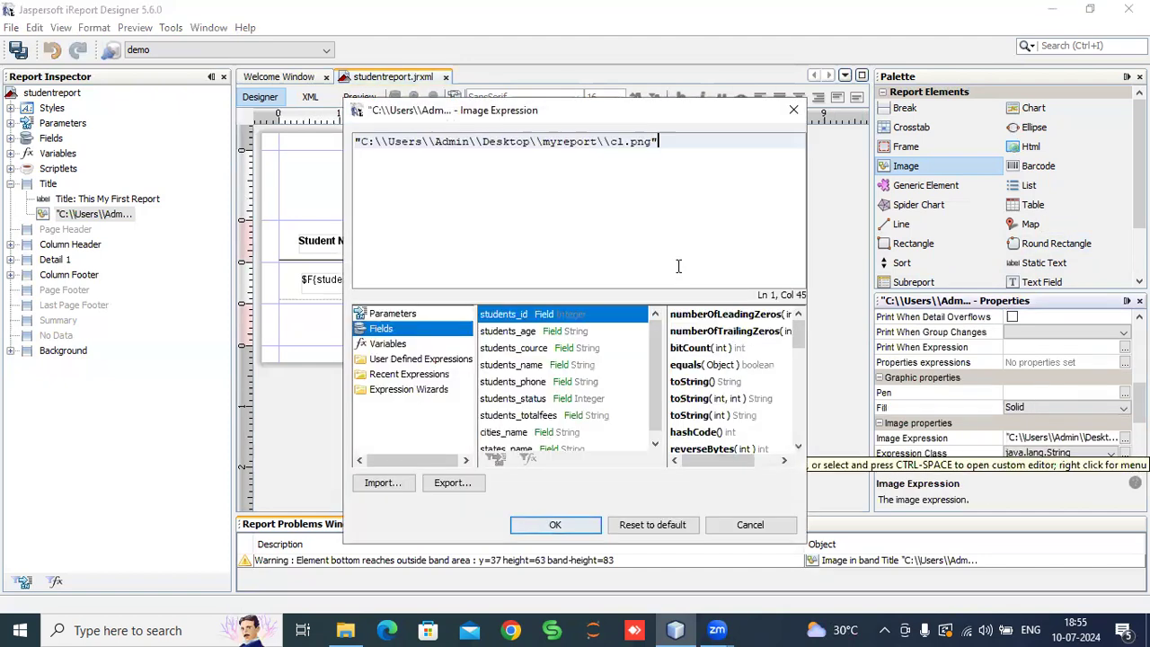
click(793, 109)
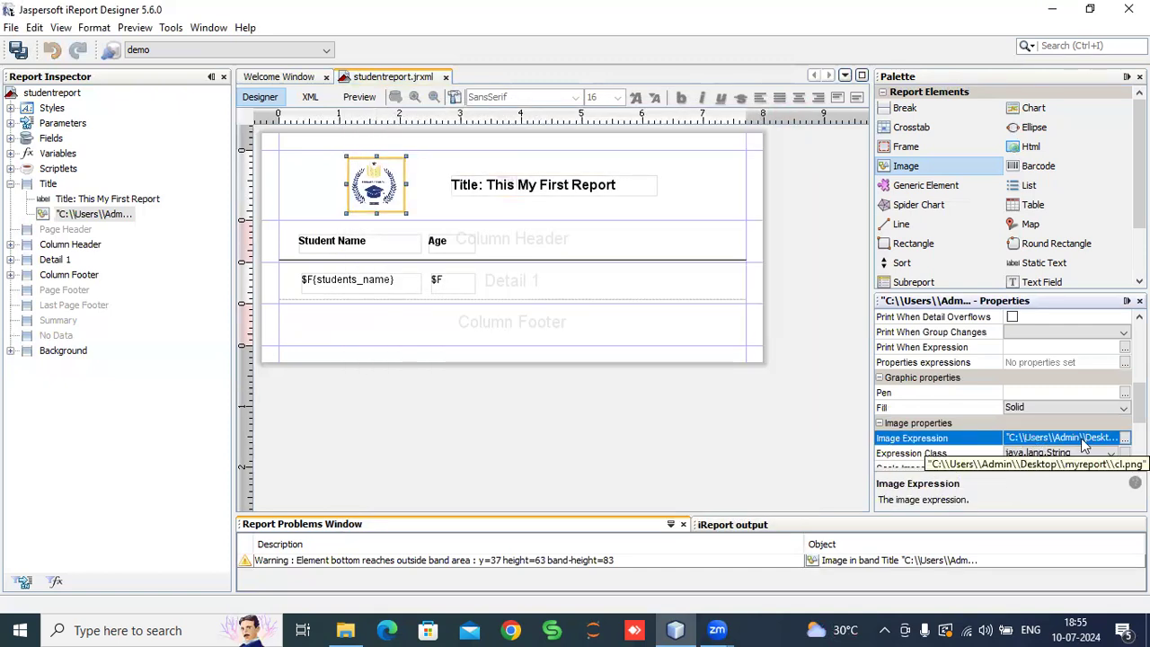
click(1124, 438)
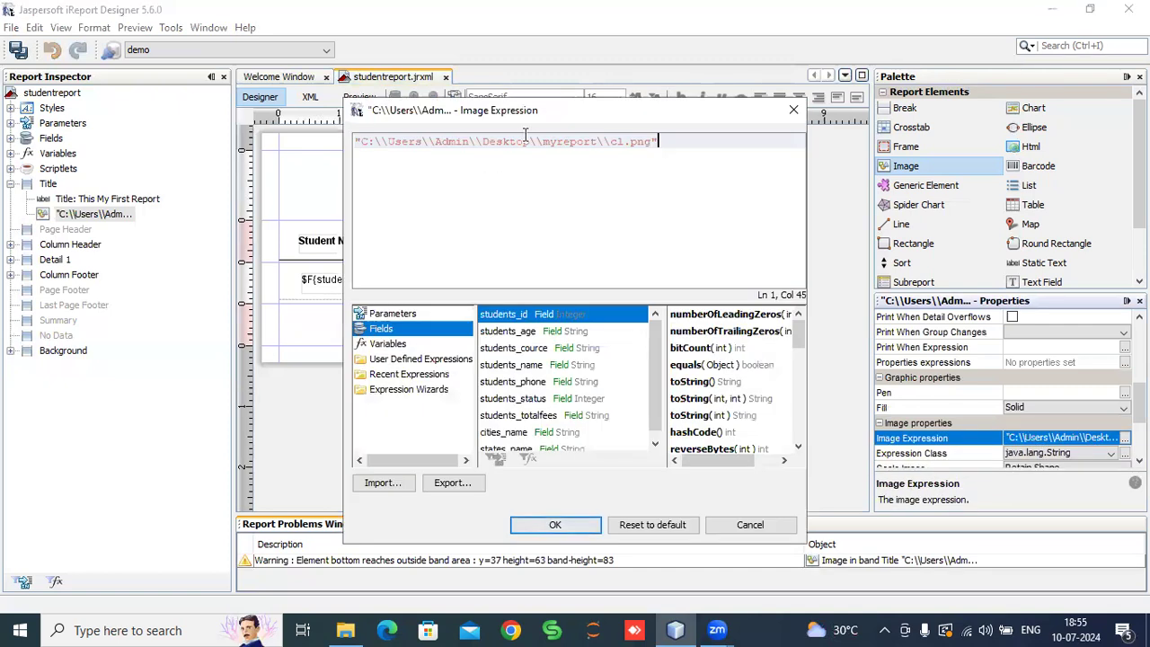
drag(362, 141, 610, 141)
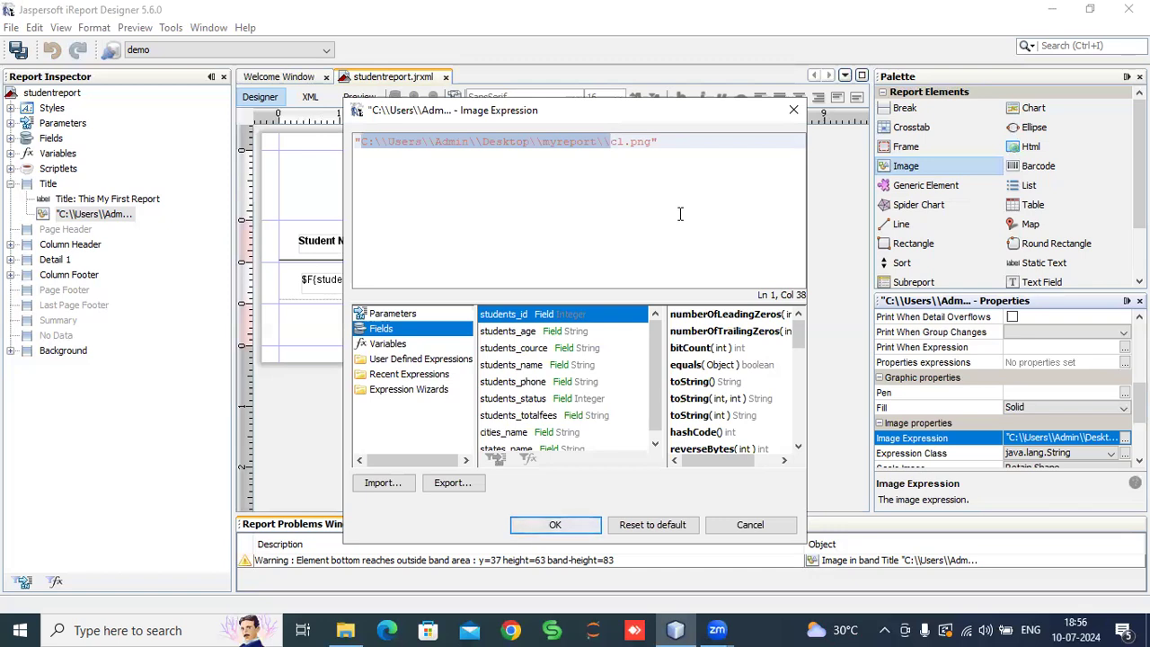
key(BackSpace)
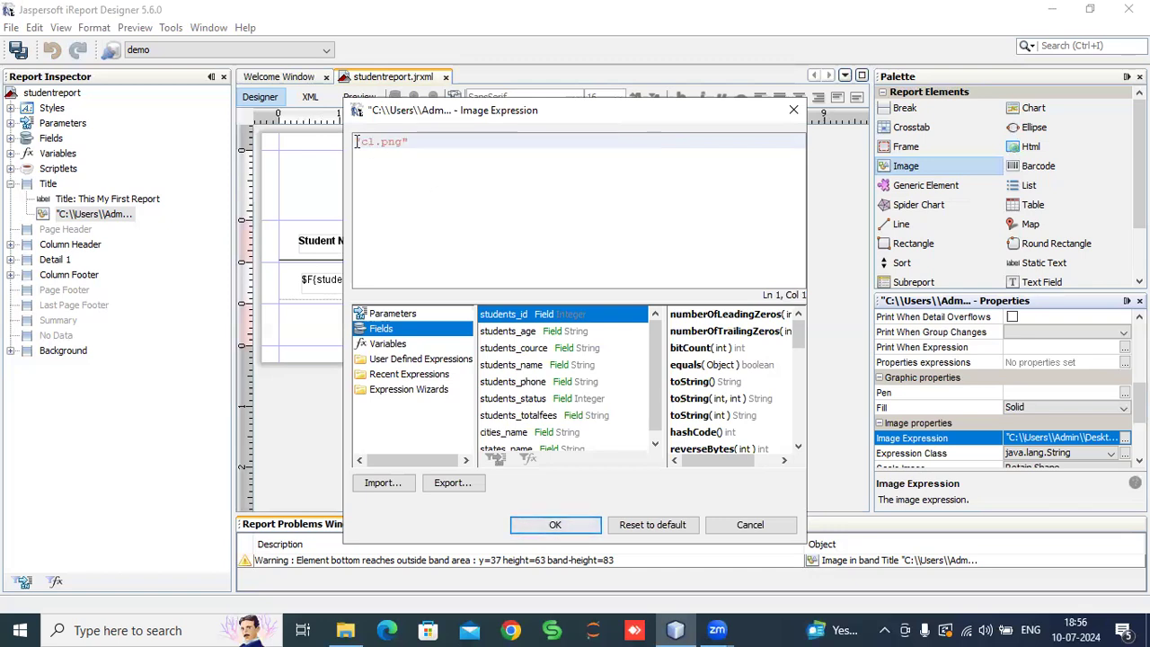
drag(361, 141, 402, 142)
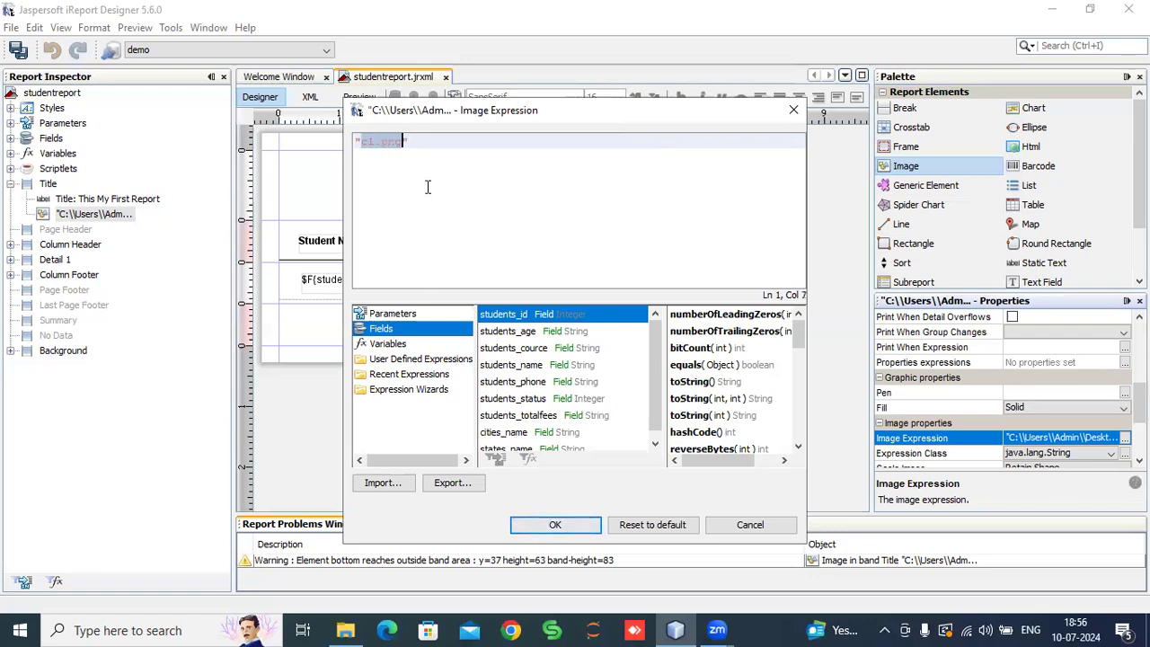
click(575, 522)
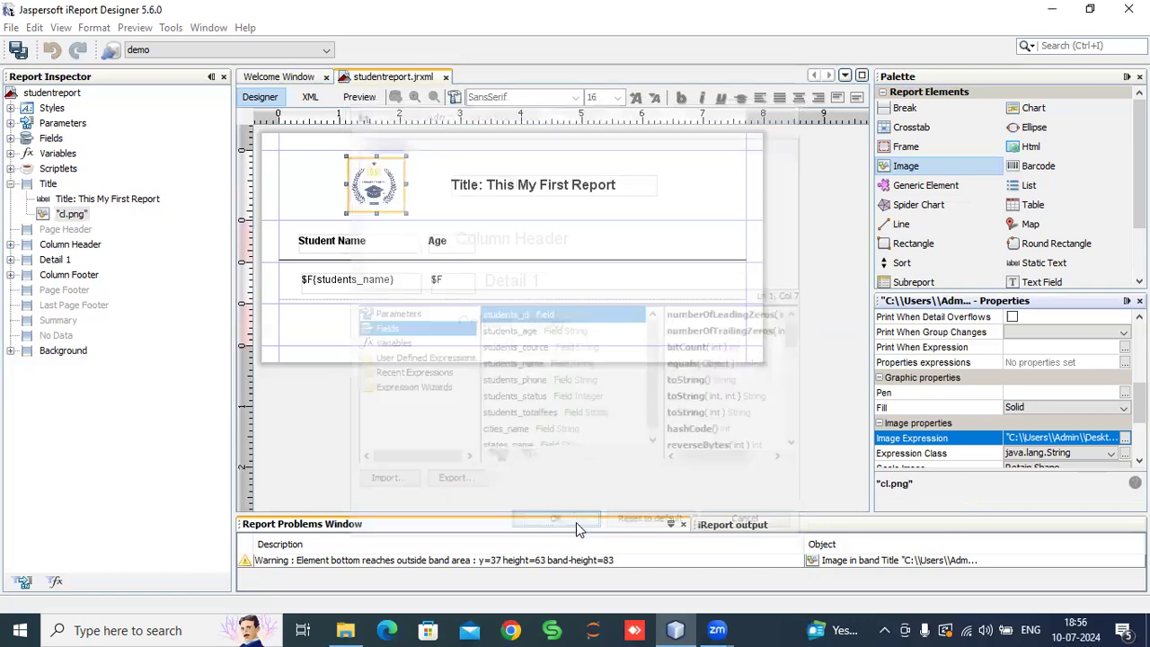
click(360, 98)
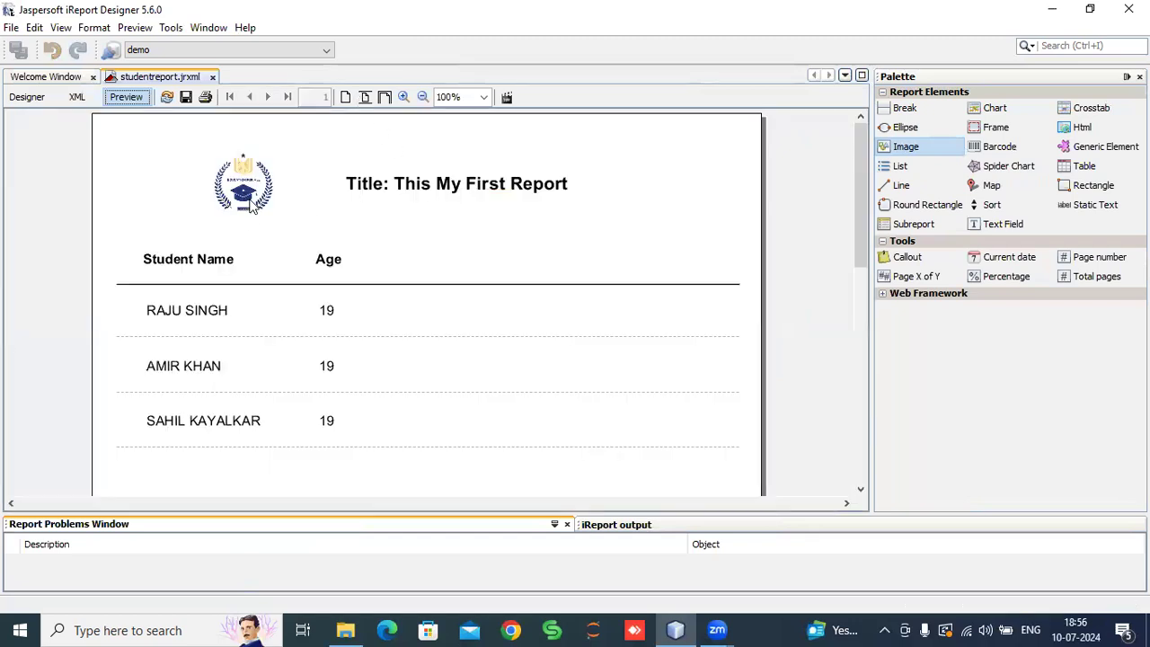
click(35, 99)
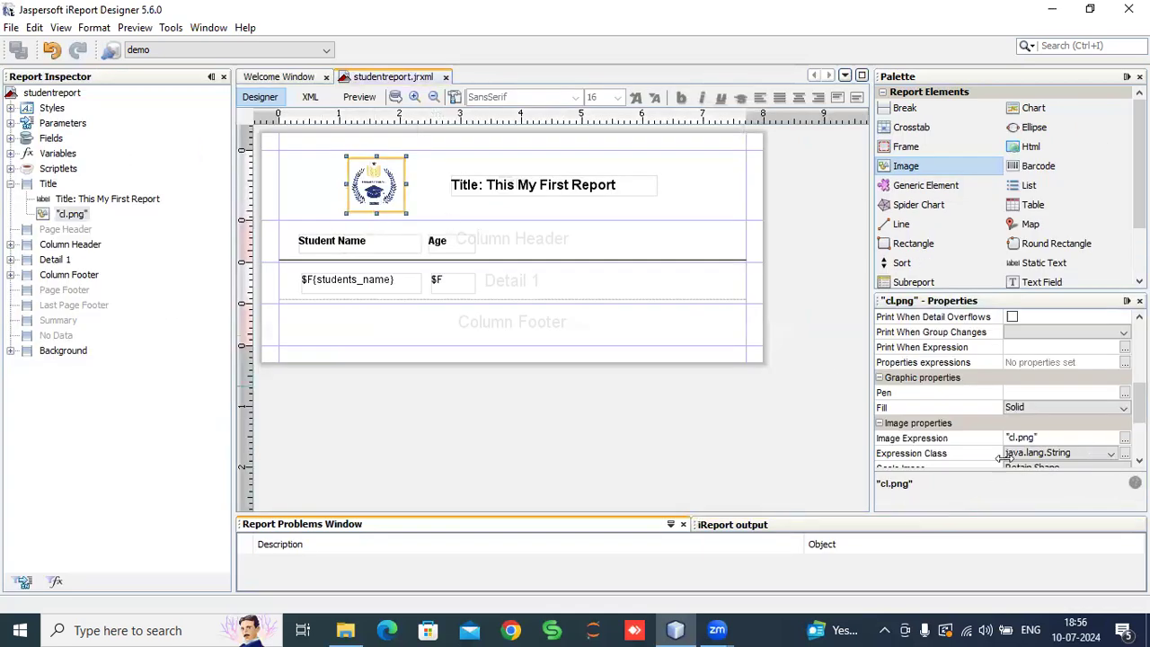
Step: Set the logo's Scale Image property to Fill Frame
scroll(1070, 431, down, 2)
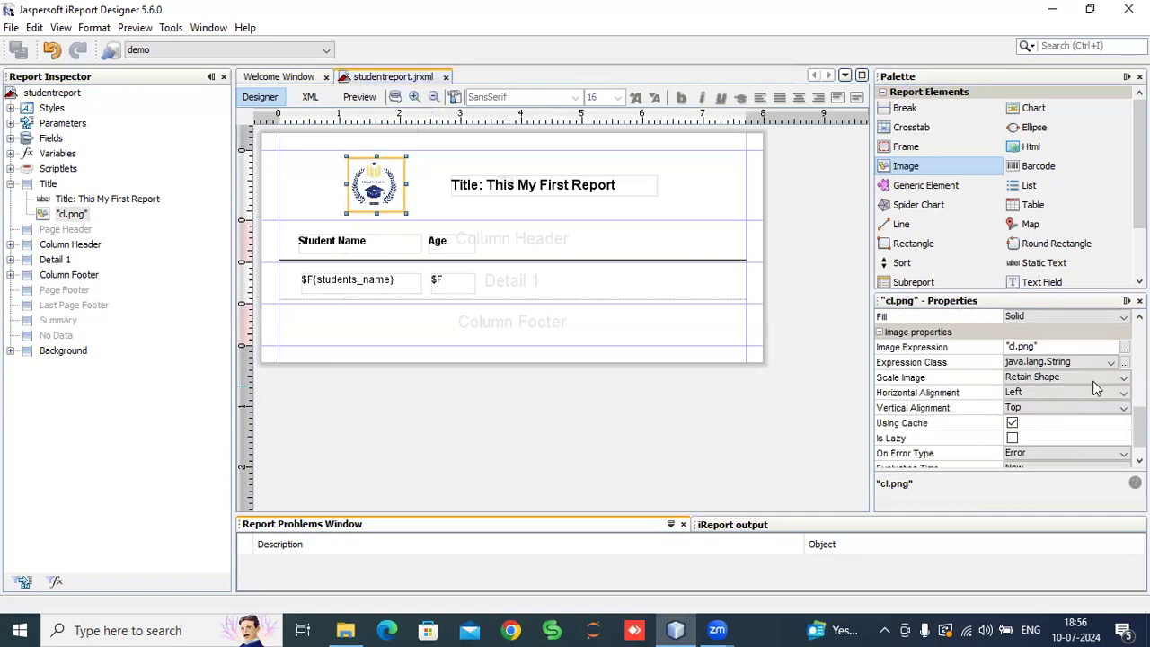
click(1122, 380)
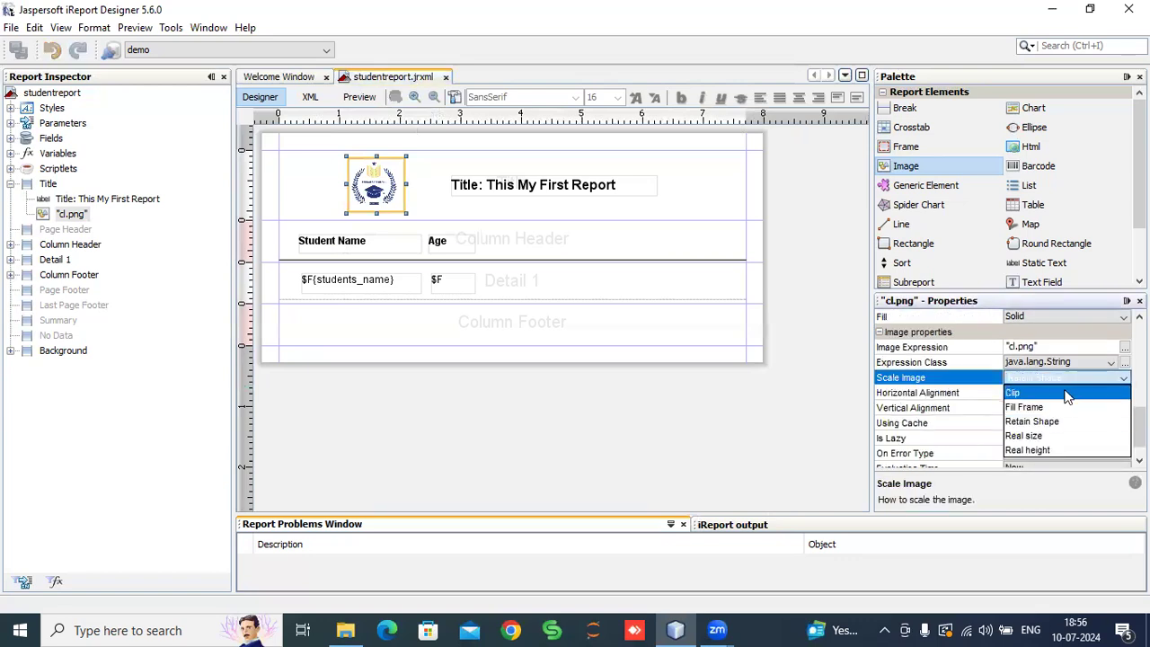
click(1034, 409)
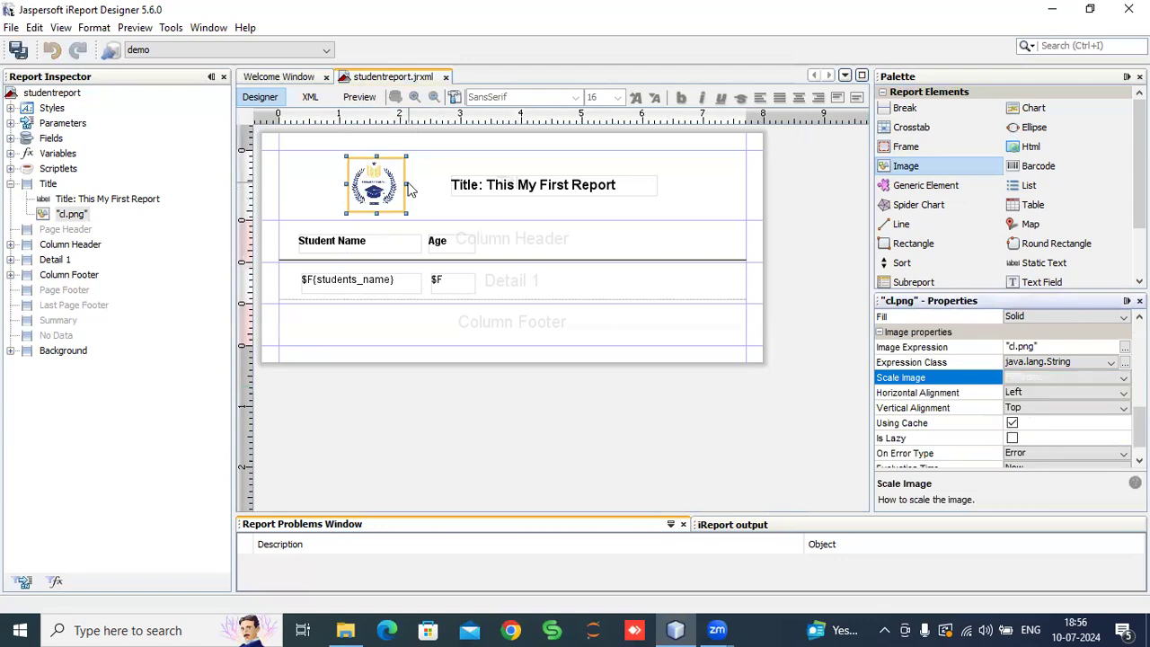
Step: Stretch the logo to about 75 wide and 73 high within the Title band, and preview the report
drag(407, 184, 414, 184)
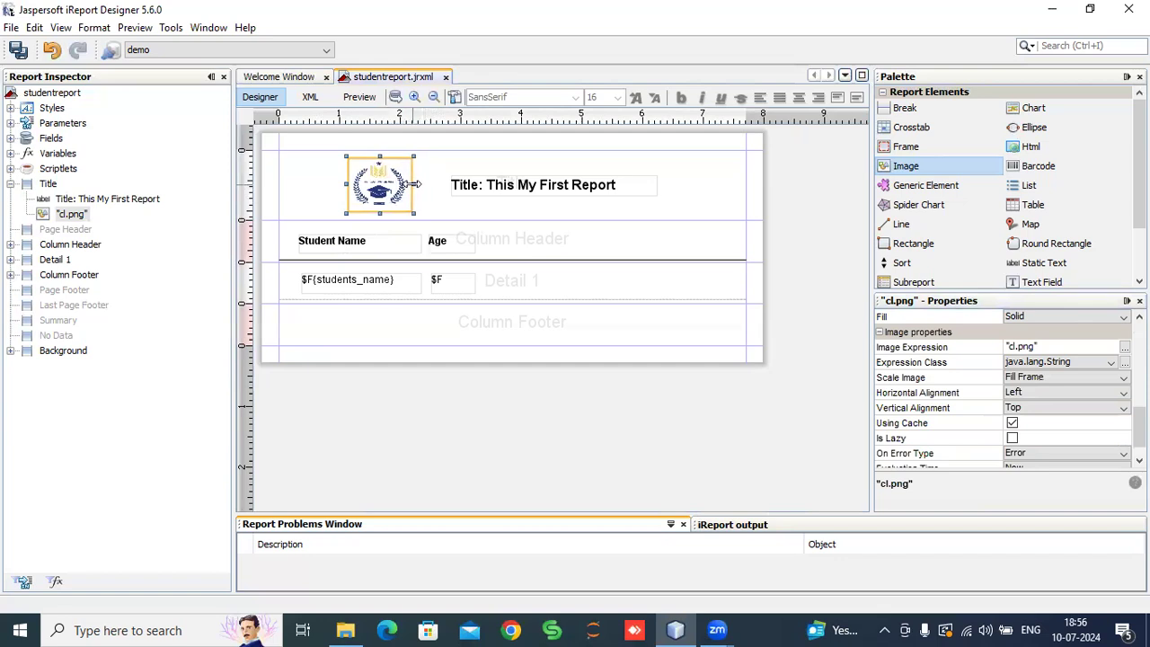
scroll(1067, 411, down, 1)
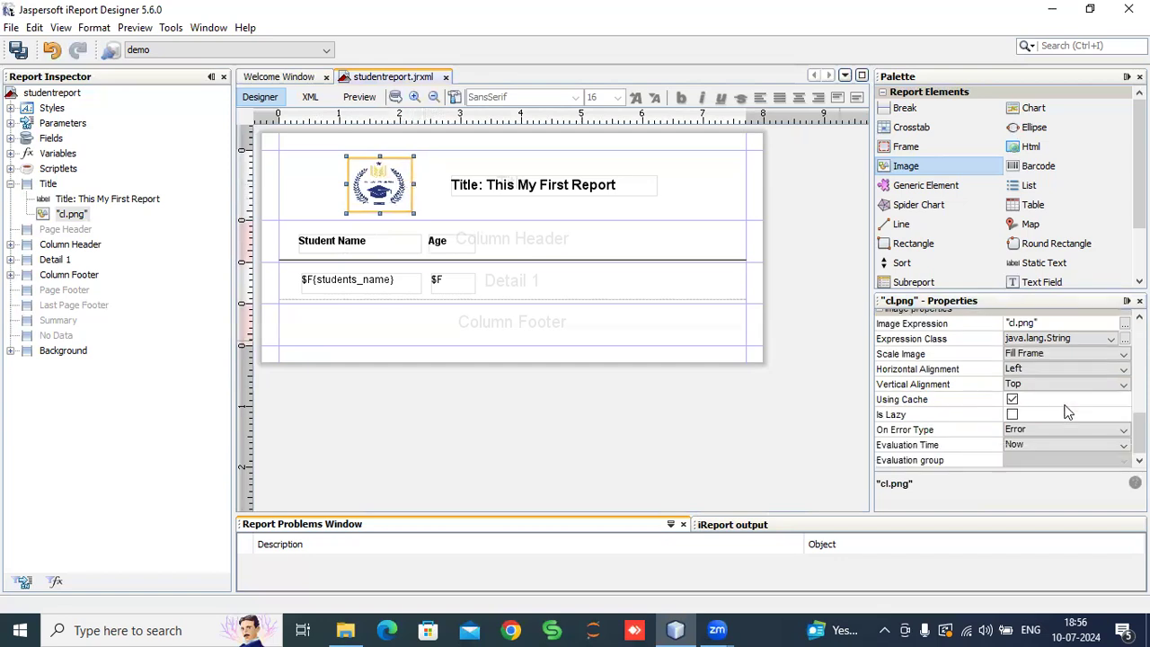
scroll(1062, 408, up, 5)
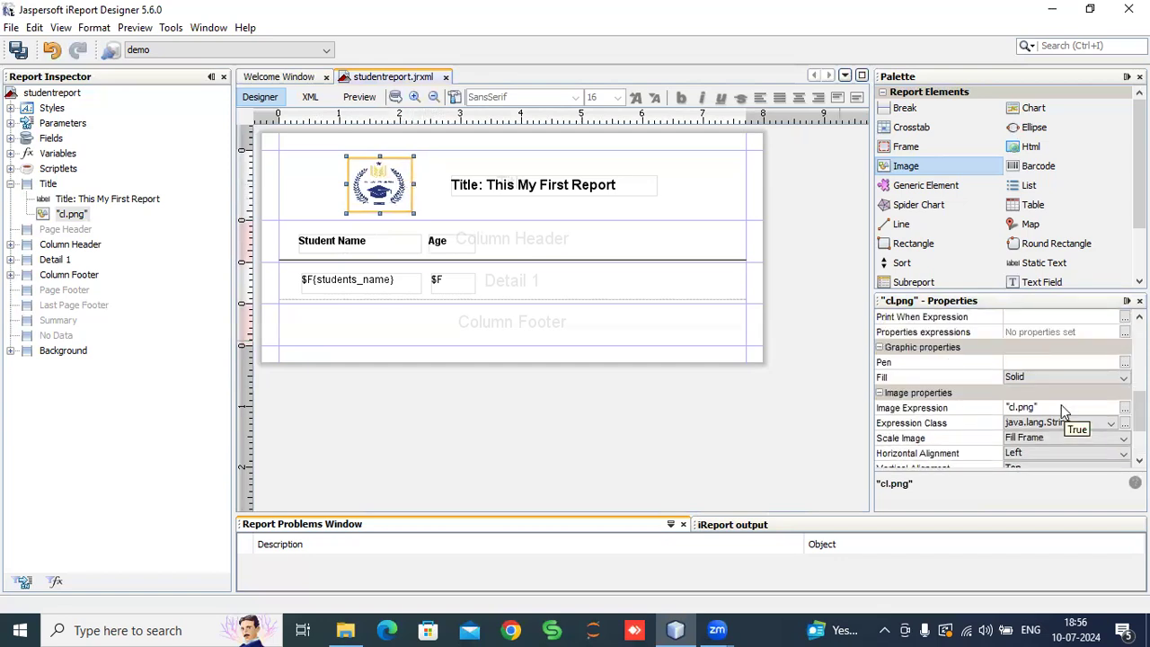
scroll(1060, 410, up, 6)
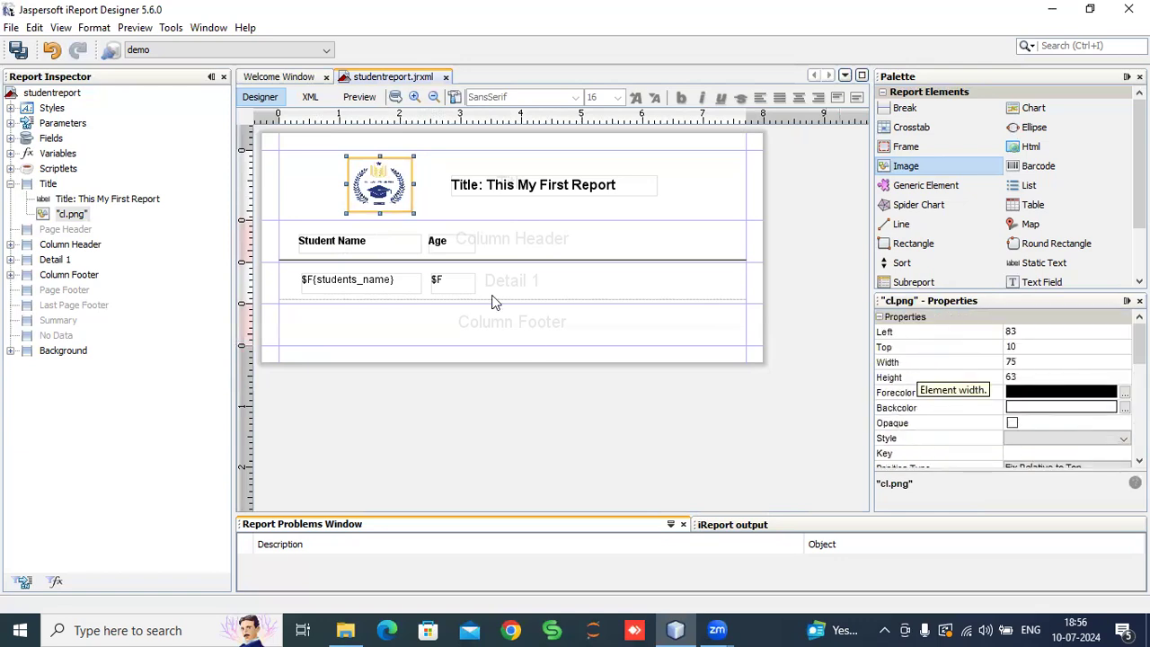
mouse_move(379, 213)
mouse_down()
mouse_move(395, 232)
mouse_move(389, 215)
mouse_move(379, 221)
mouse_up()
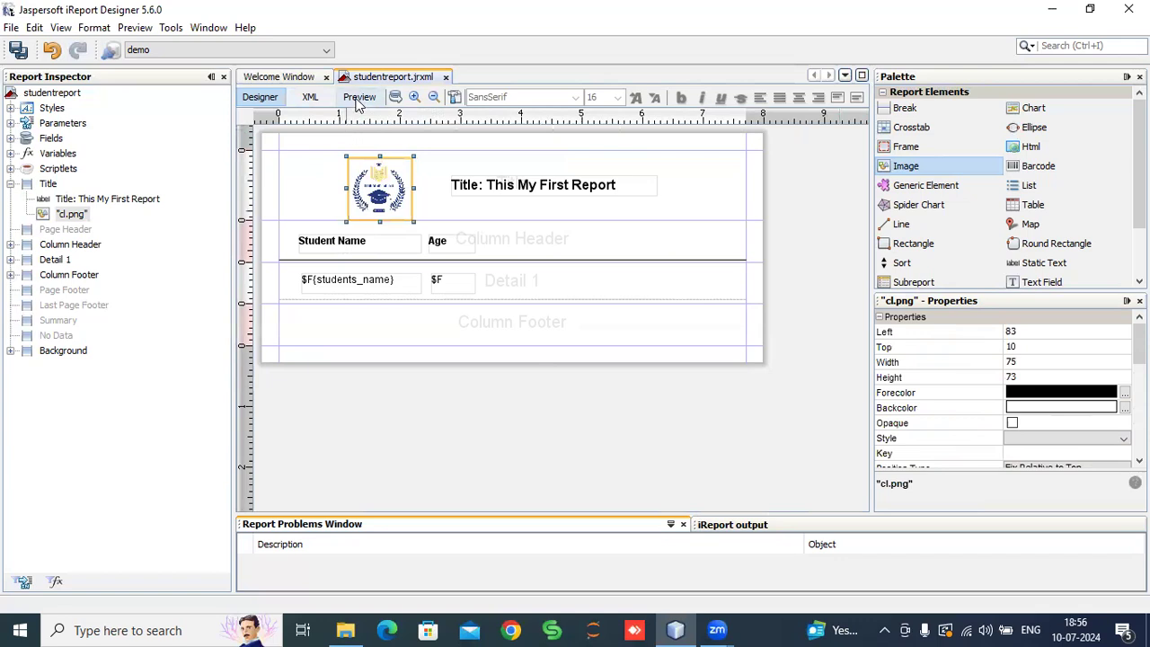
click(358, 97)
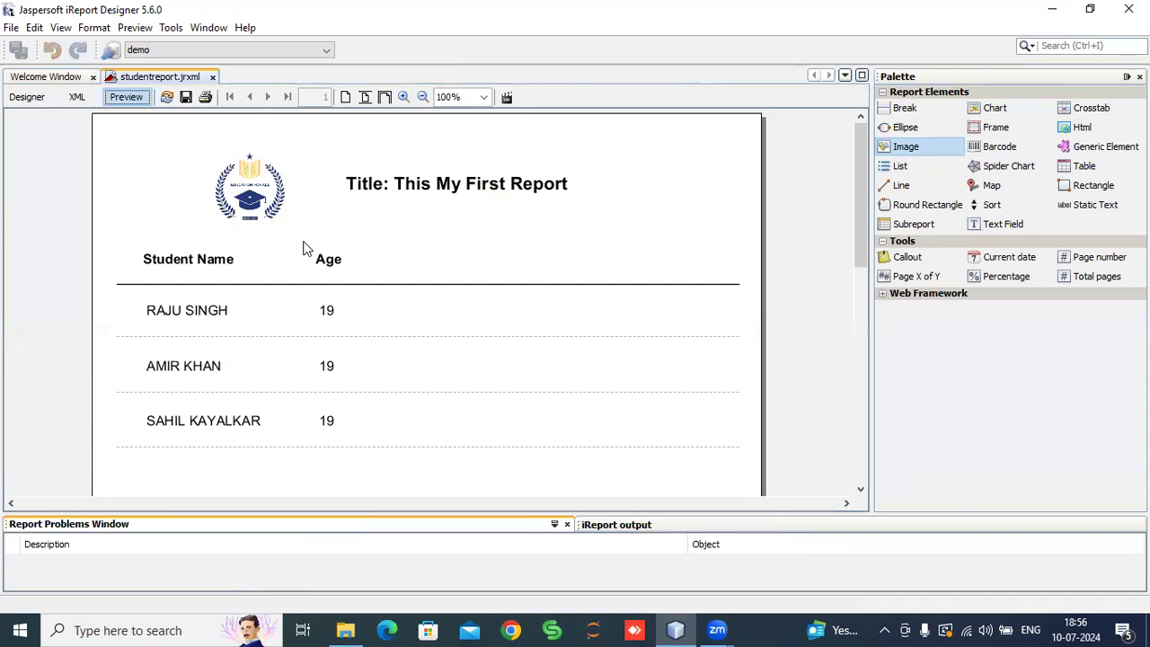
click(24, 98)
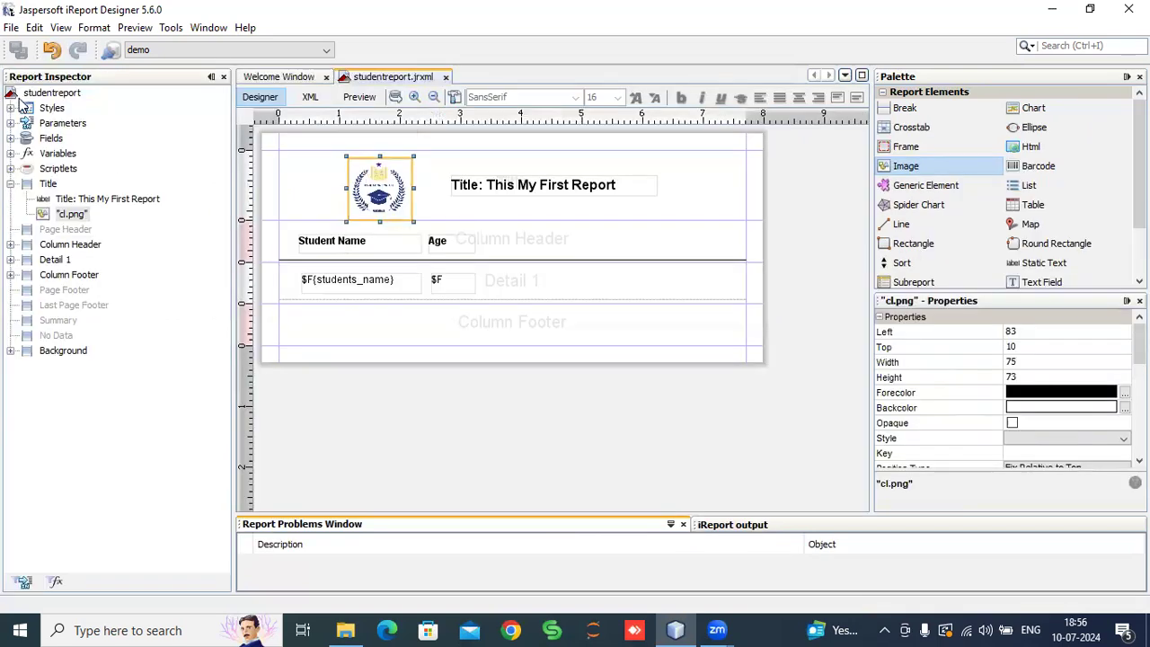
Step: Select the Background band and open its band height for editing
click(48, 353)
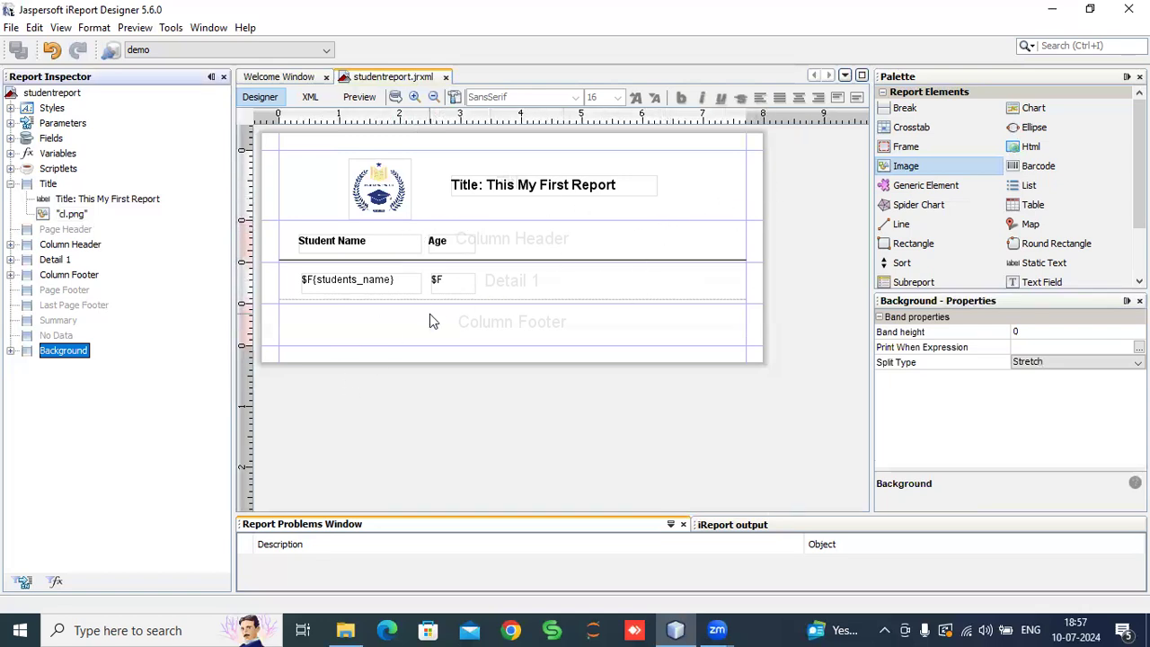
right_click(67, 352)
click(55, 351)
click(1046, 331)
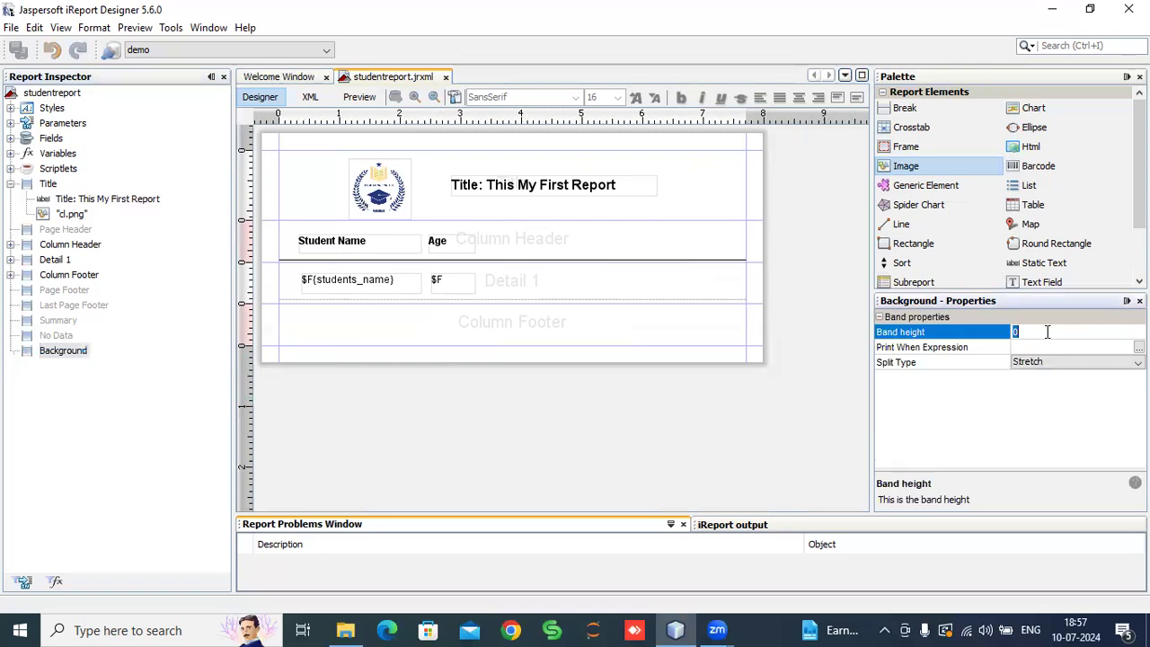
Step: Check the page height of the studentreport report and its page width and height in the Page format settings
click(52, 93)
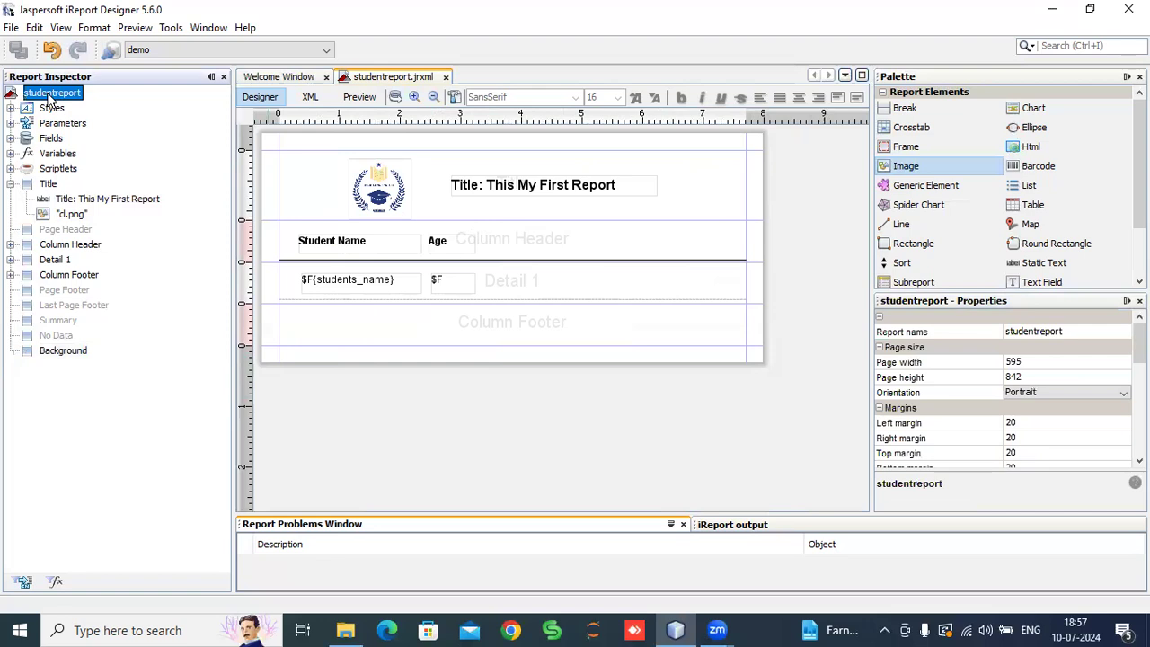
click(1027, 376)
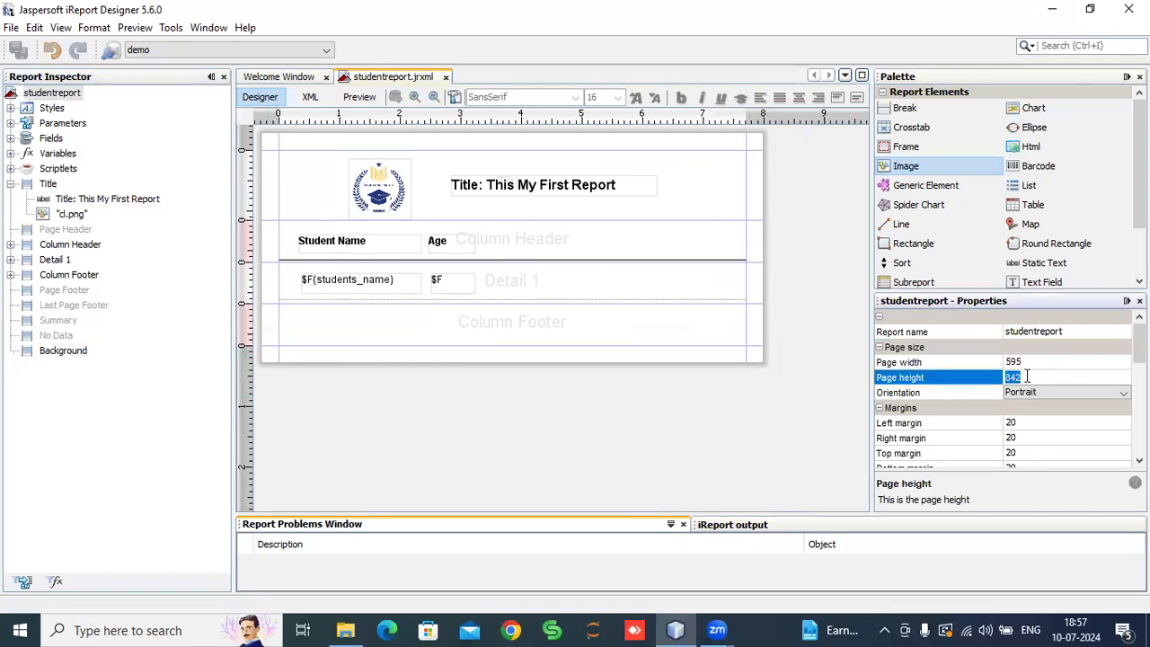
right_click(52, 95)
click(92, 109)
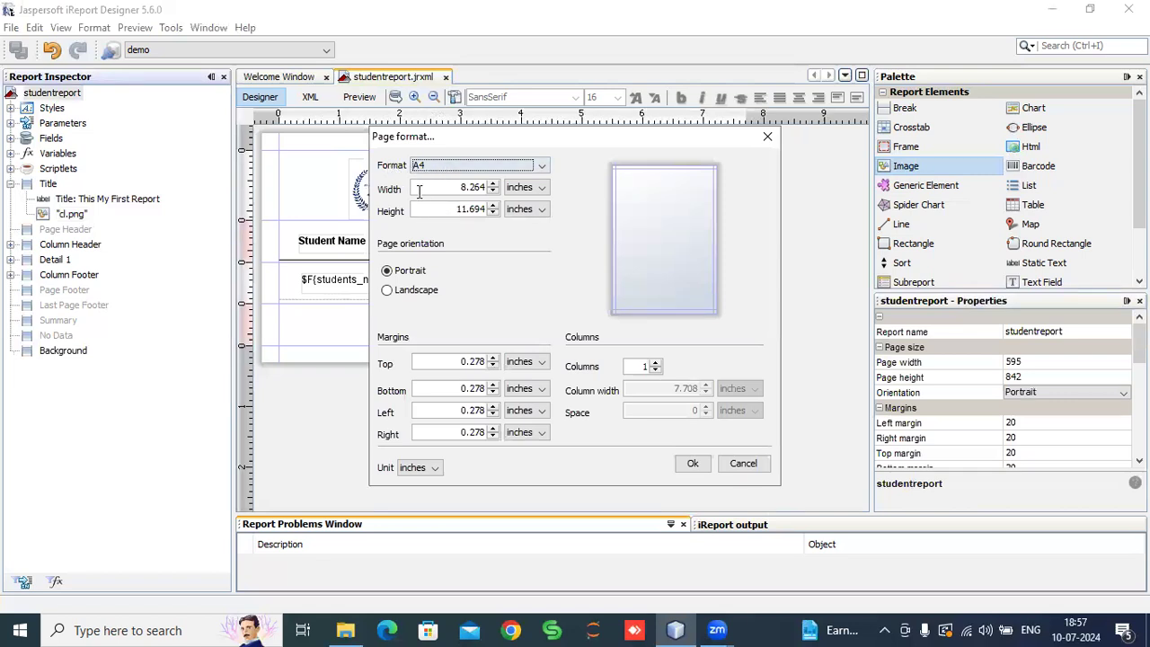
drag(429, 189, 466, 200)
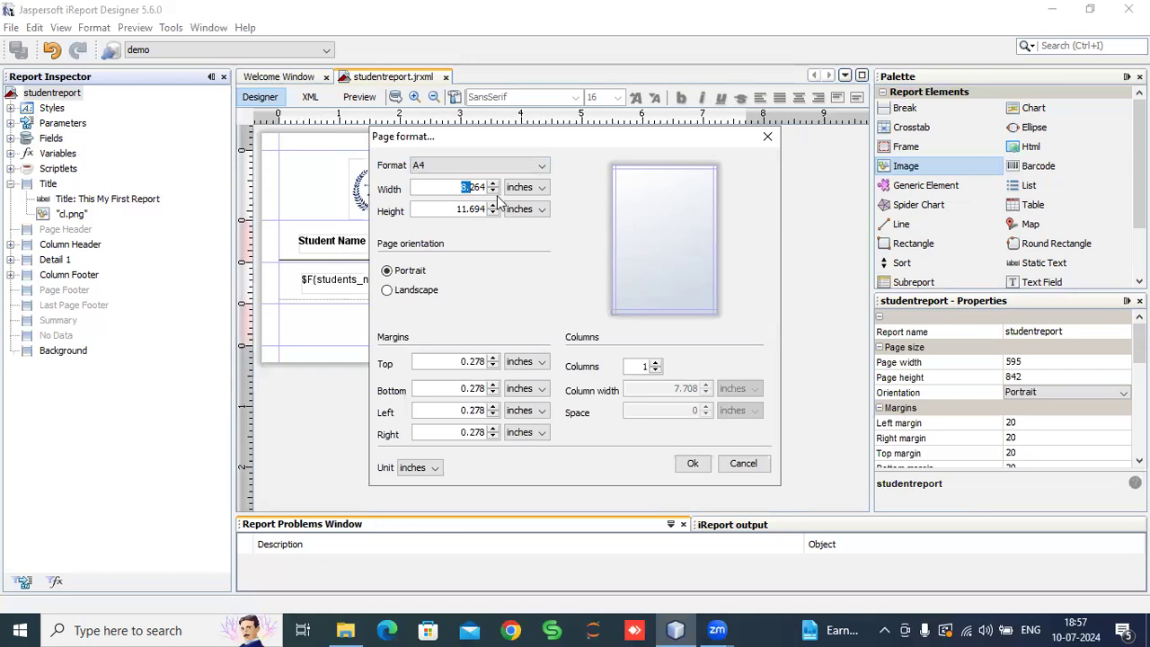
click(766, 136)
Step: Look through the paper formats offered for the report page and keep the A4 format
right_click(63, 99)
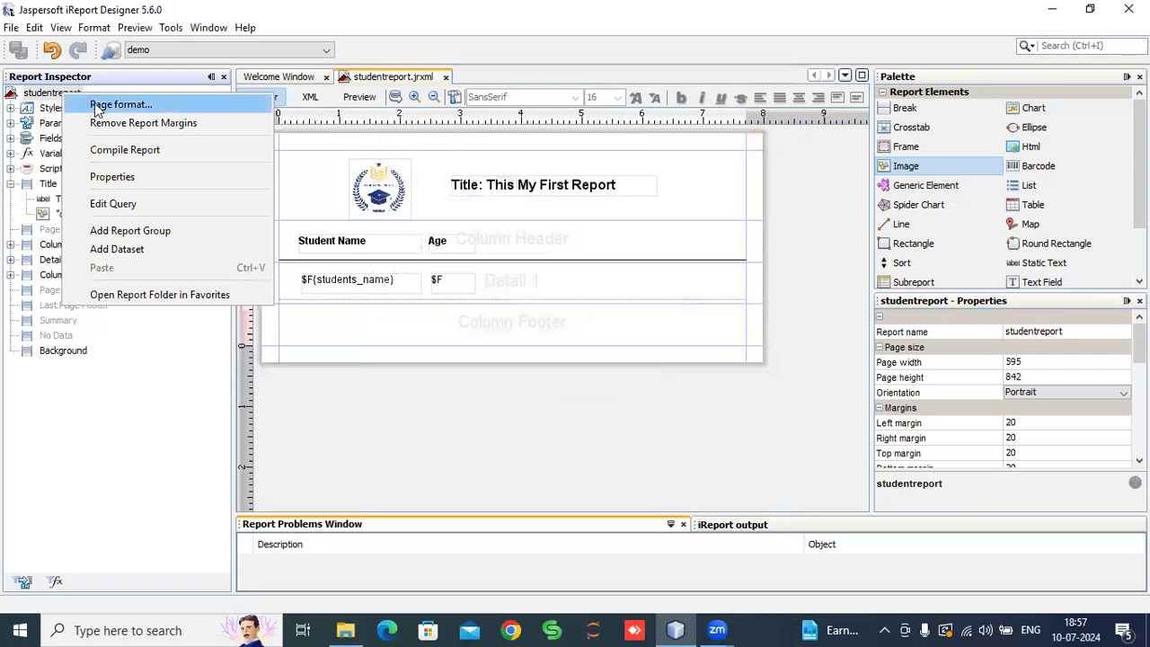
click(101, 107)
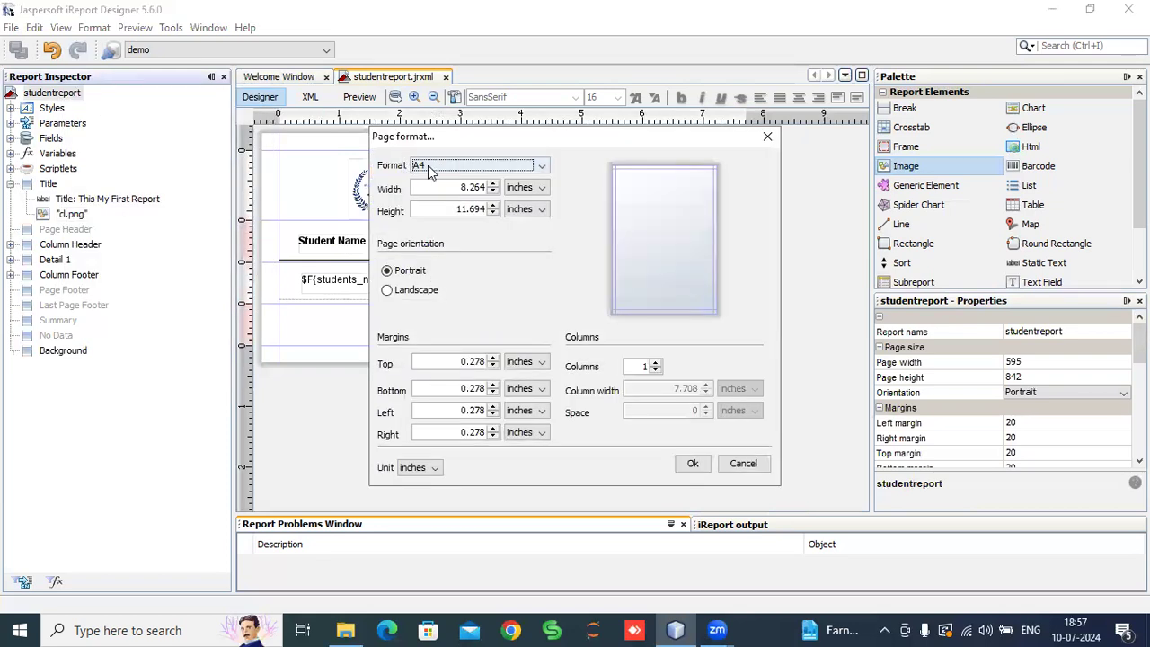
click(479, 165)
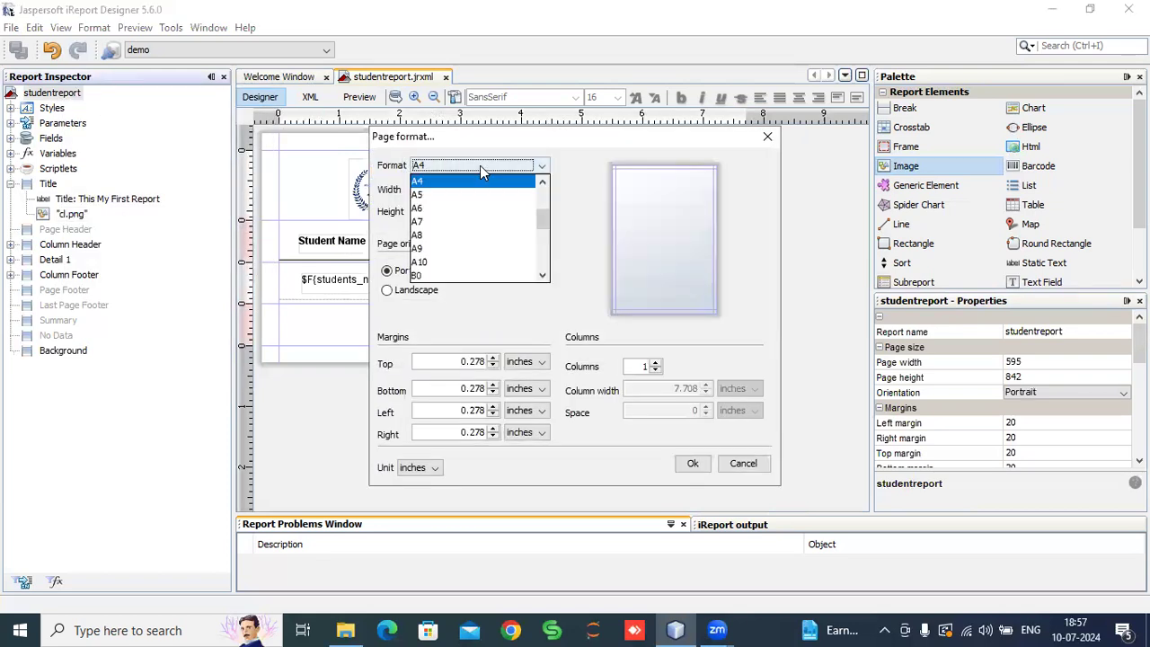
mouse_move(546, 223)
mouse_down()
mouse_move(545, 269)
mouse_move(543, 202)
mouse_up()
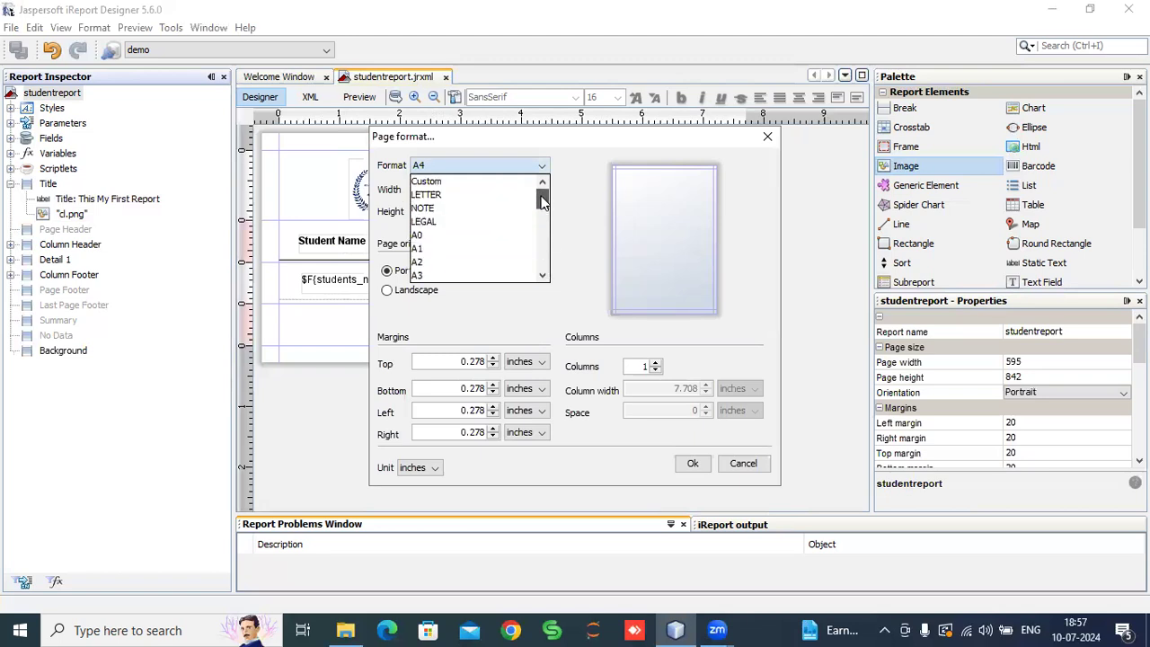
click(576, 187)
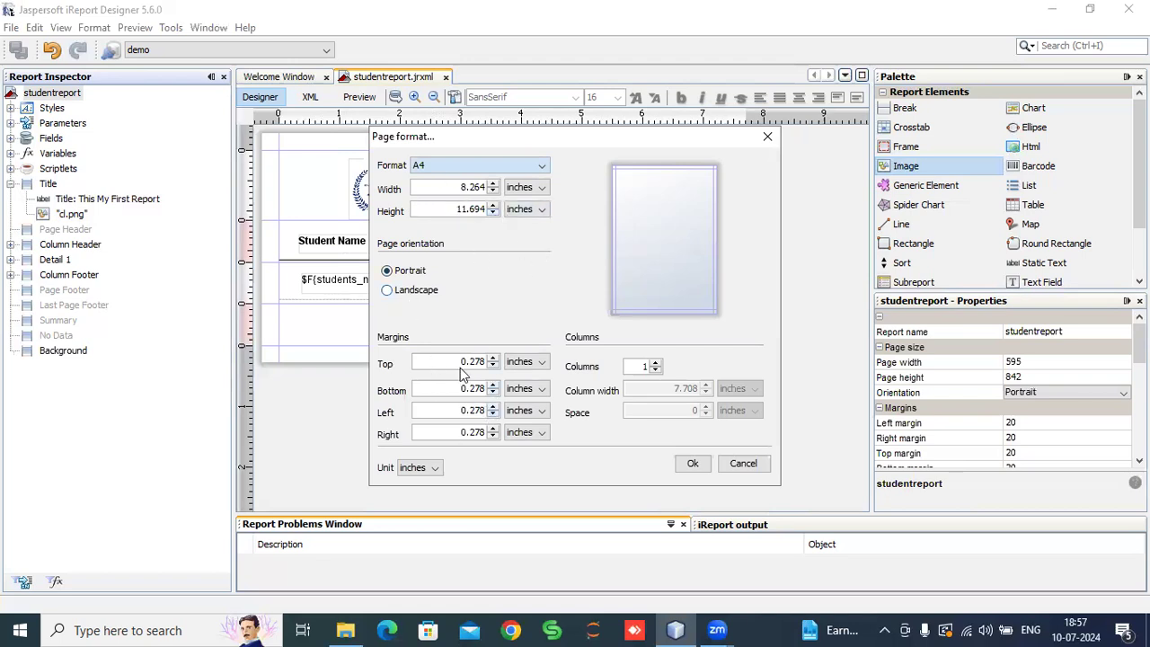
click(691, 465)
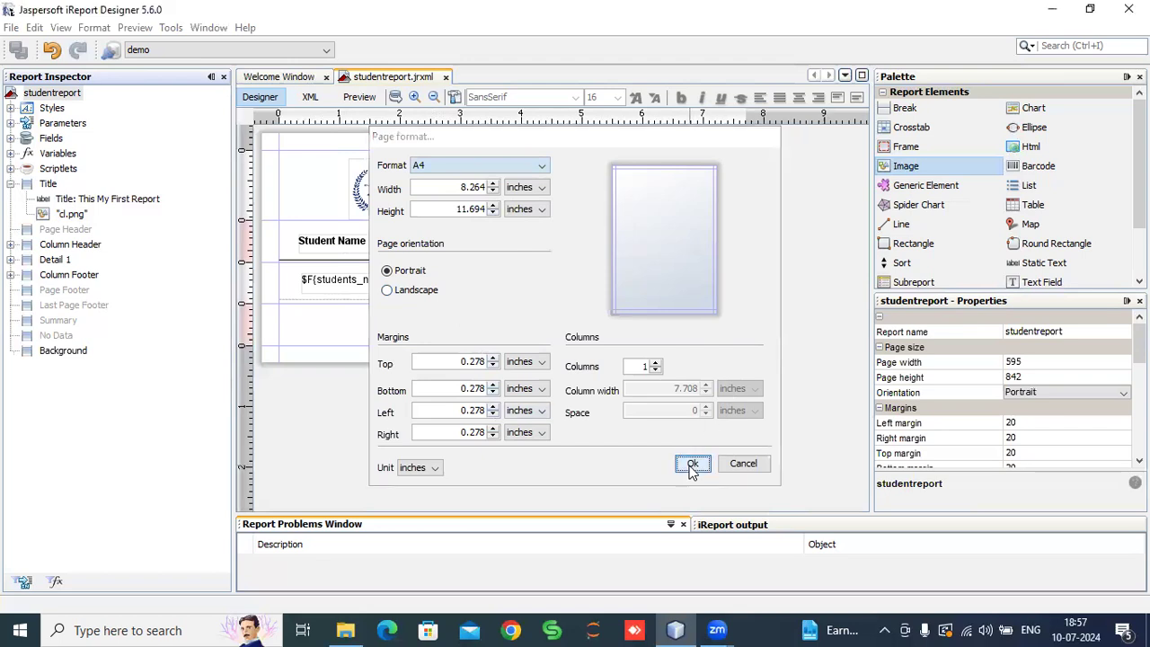
Step: Check the report's page height and try to set the Background band's height to 842
click(60, 95)
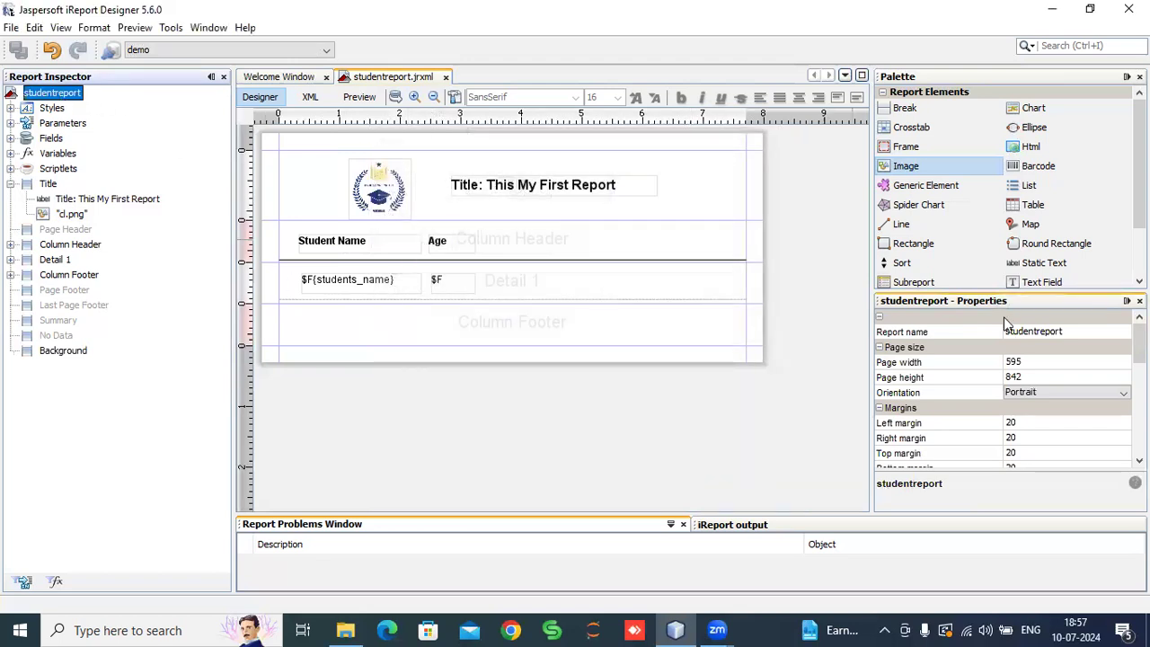
click(1032, 377)
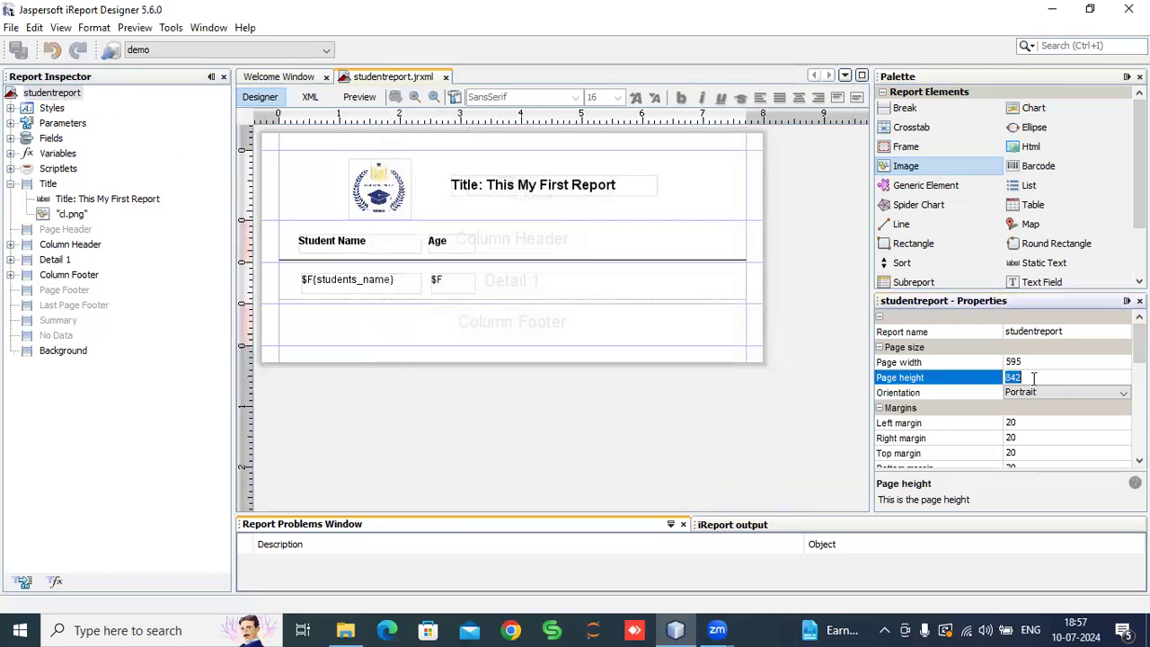
click(65, 352)
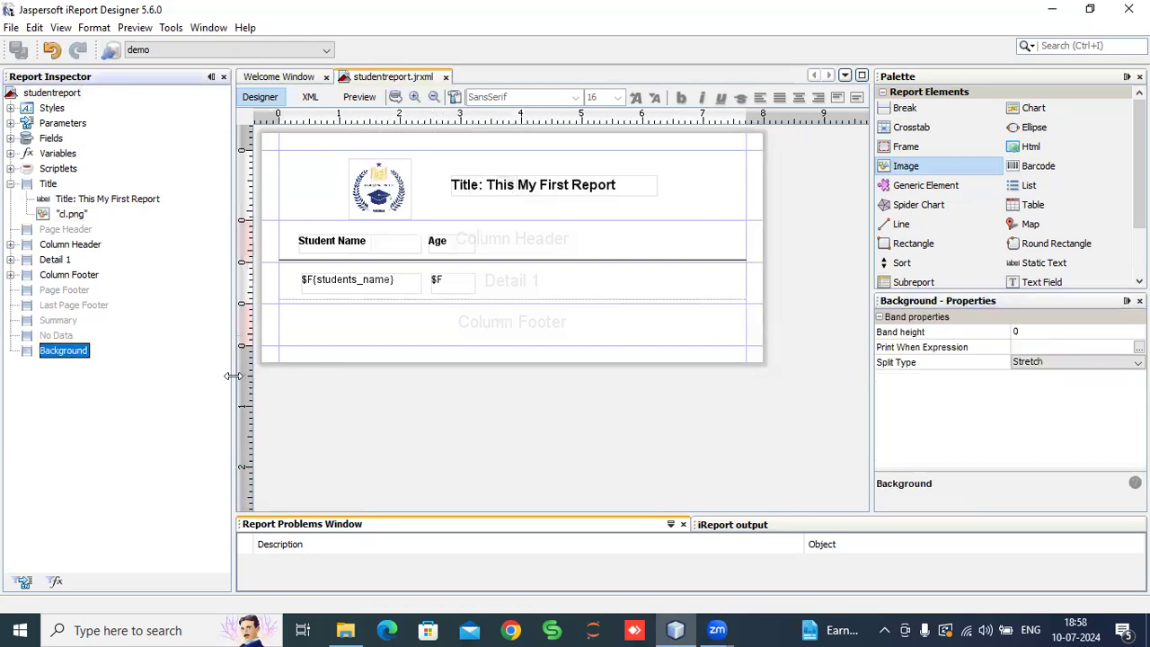
click(1037, 332)
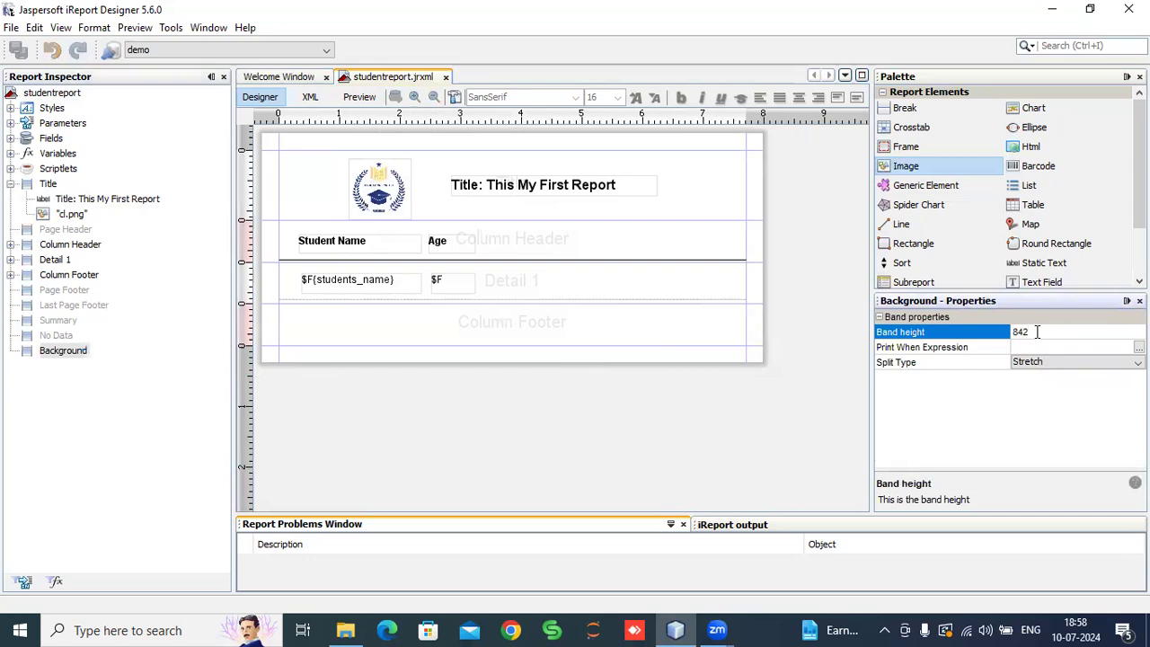
key(Return)
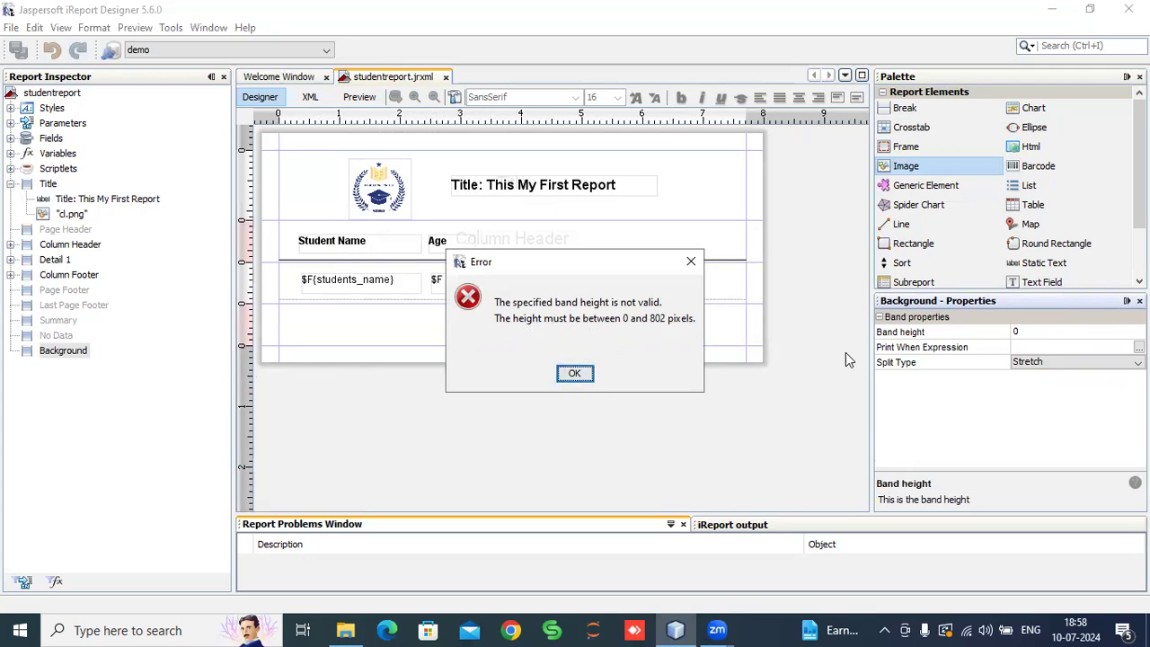
click(575, 373)
Step: Set the Background band's height to 800
click(1045, 334)
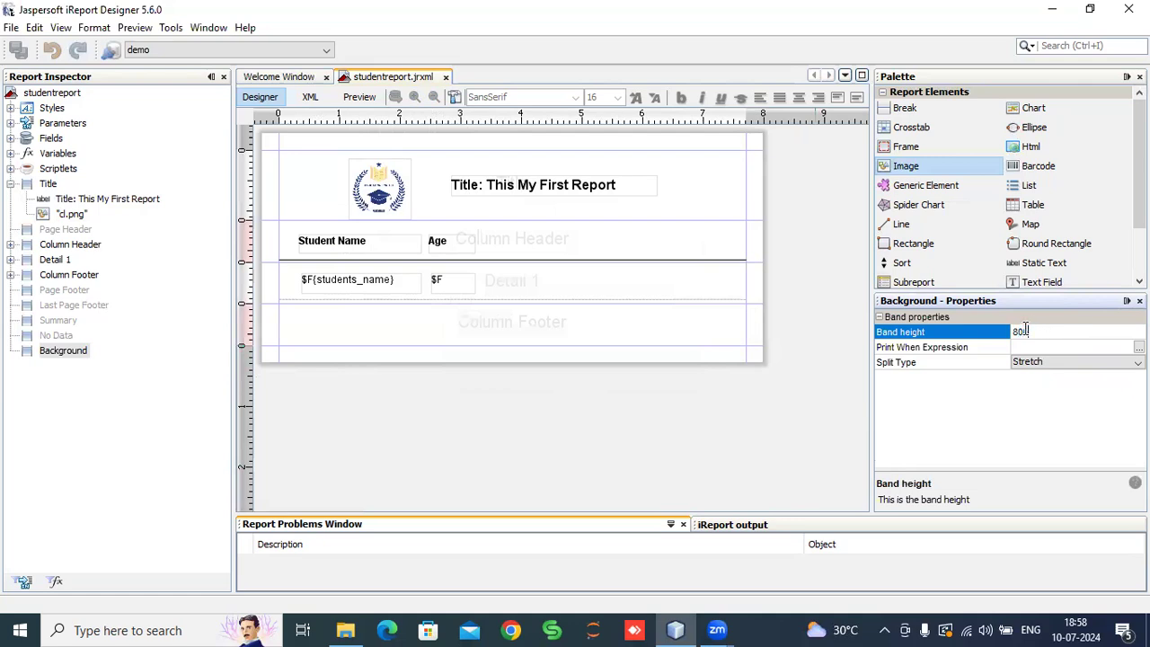
key(Return)
scroll(772, 345, down, 4)
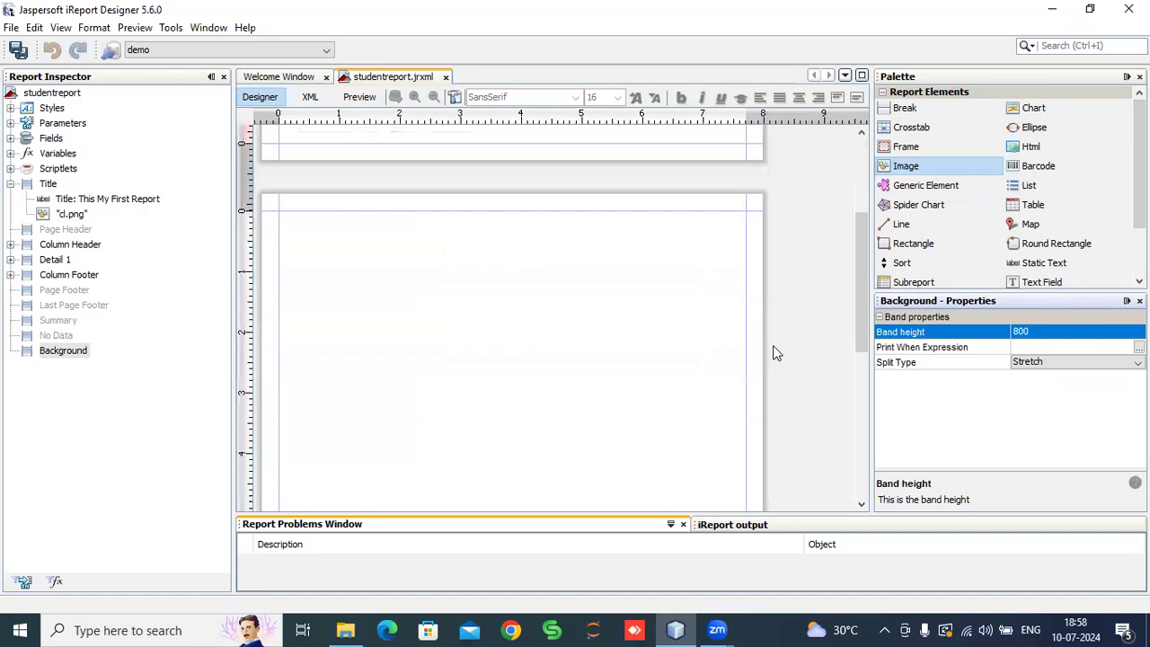
scroll(590, 335, up, 1)
scroll(590, 335, up, 1)
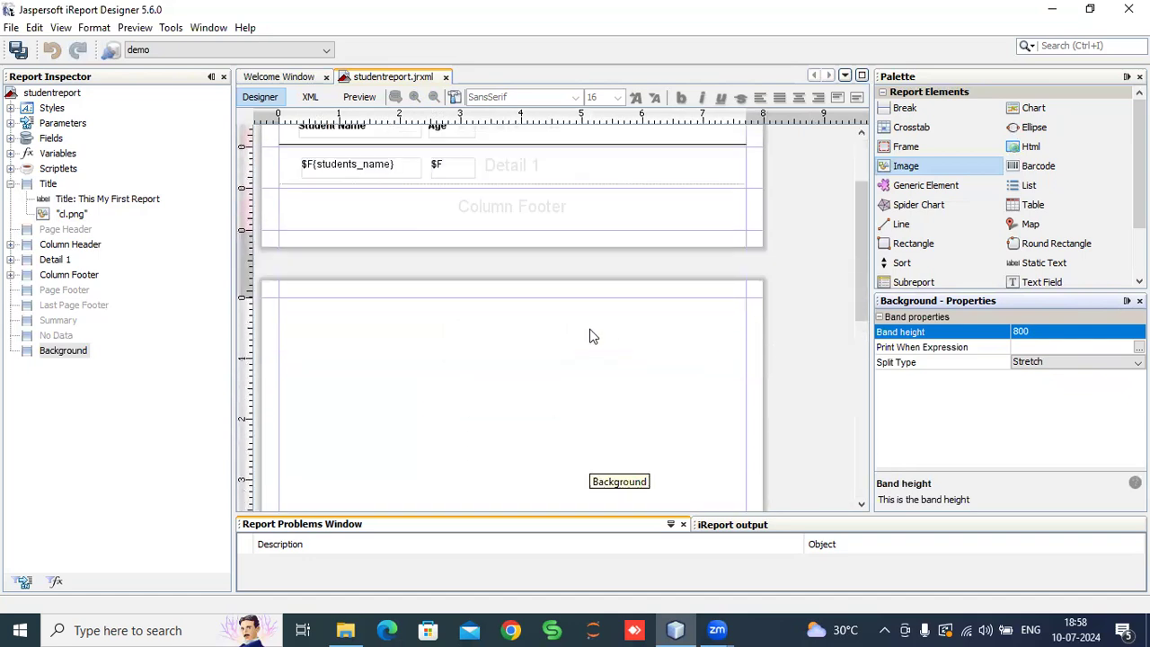
click(522, 364)
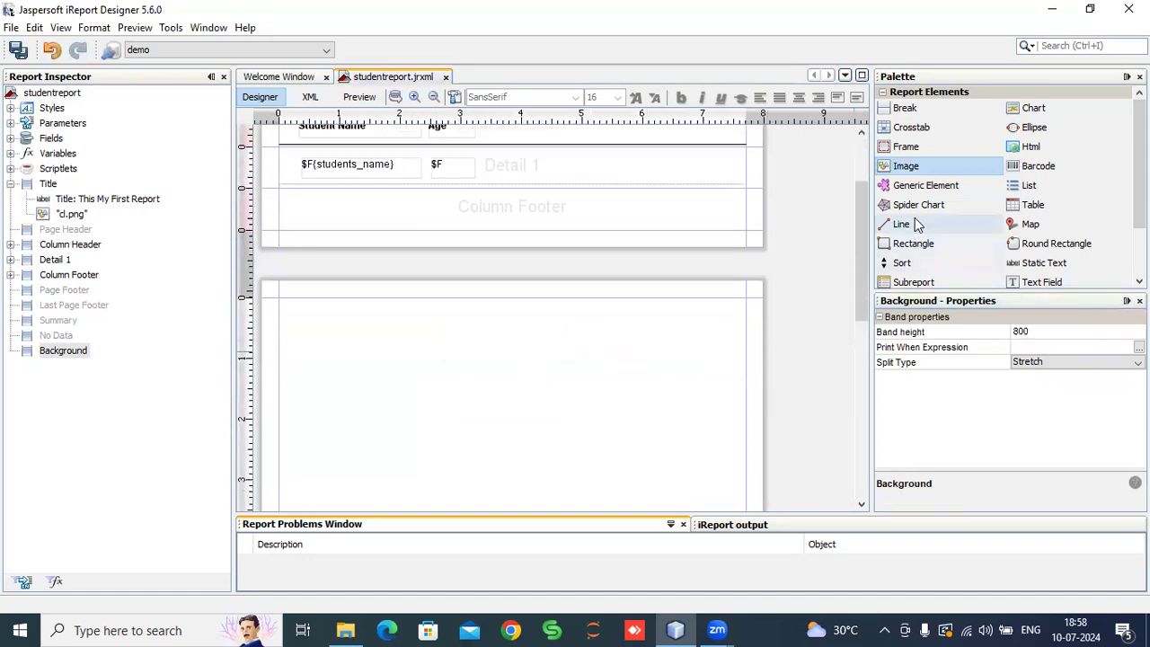
drag(895, 171, 324, 347)
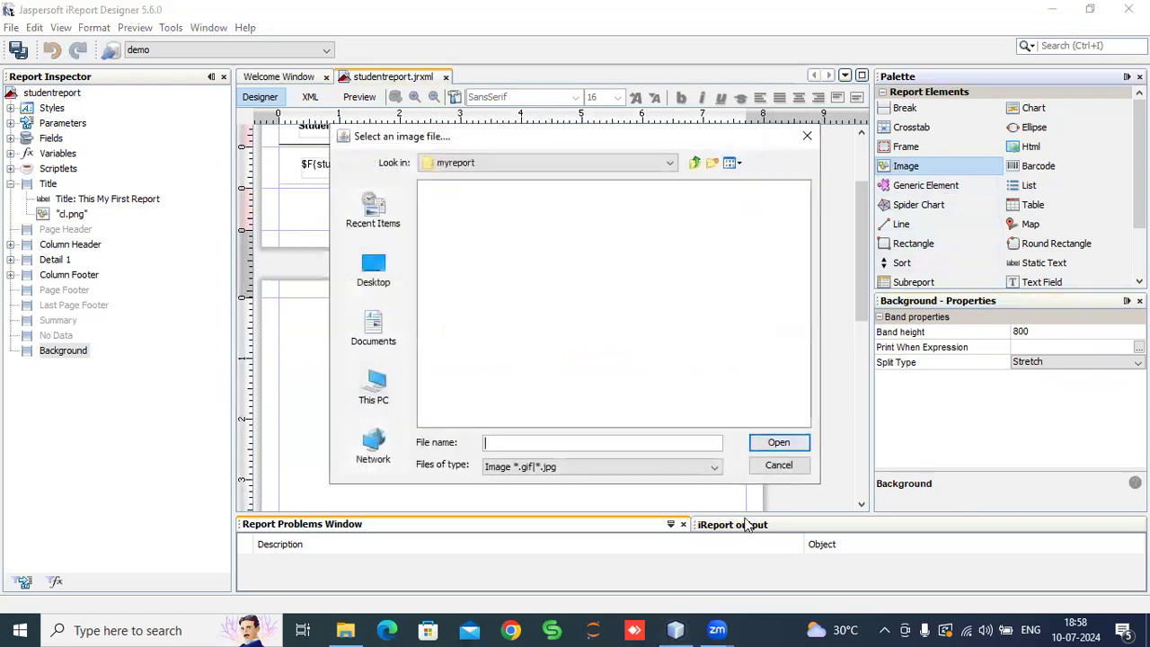
click(791, 465)
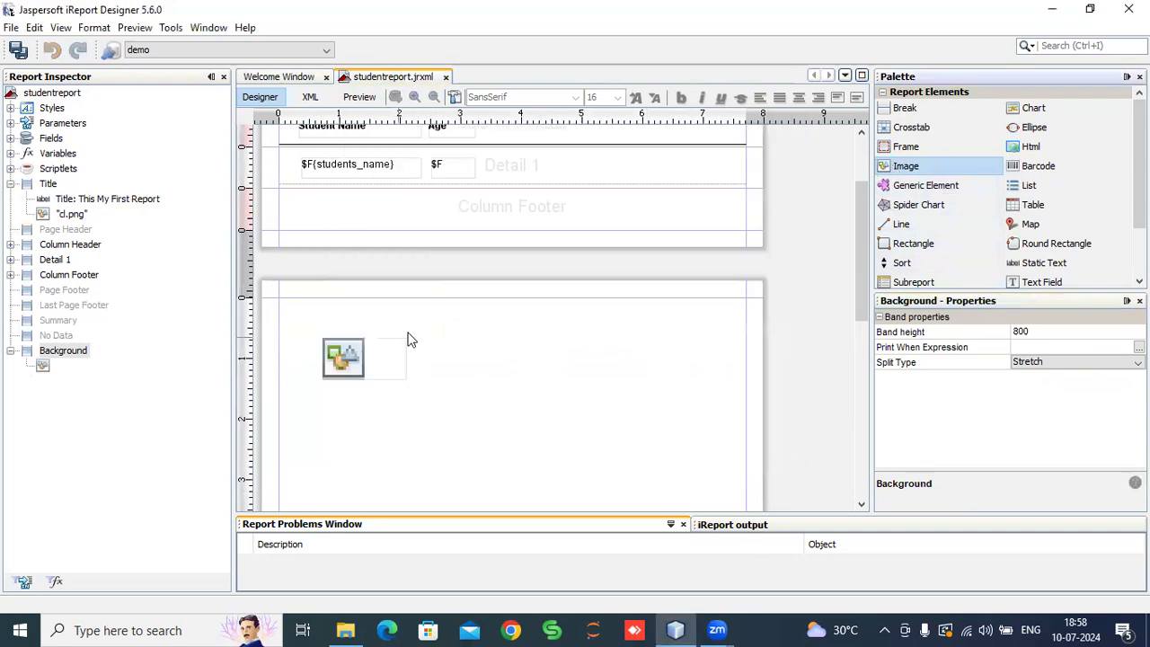
scroll(407, 340, up, 3)
click(304, 179)
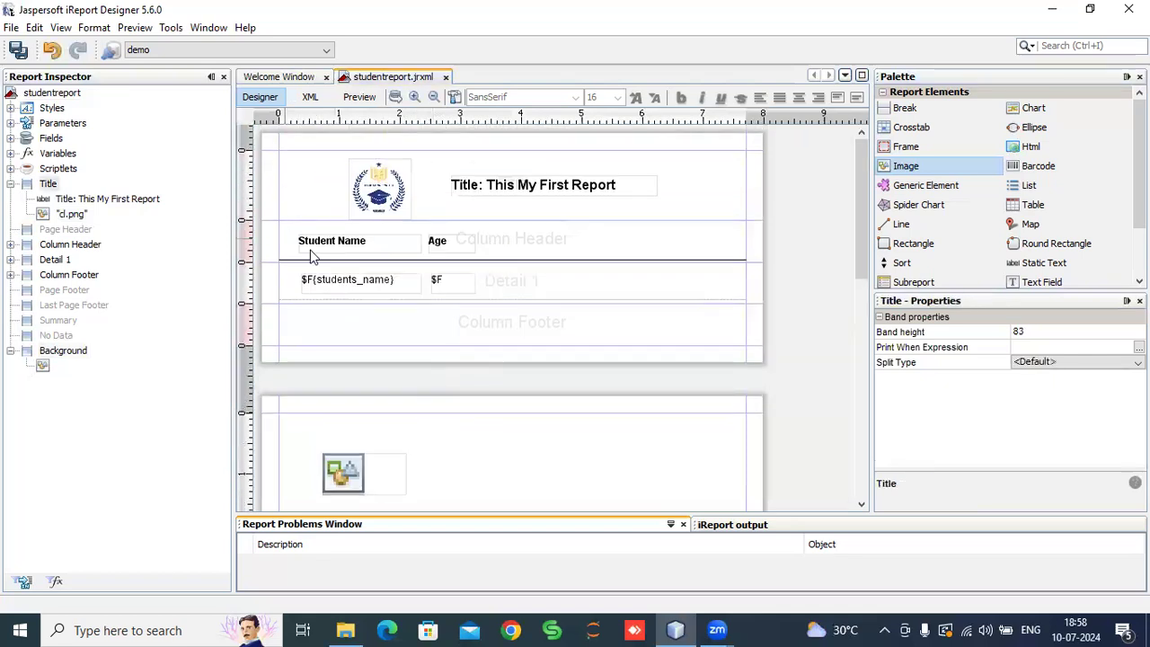
click(365, 466)
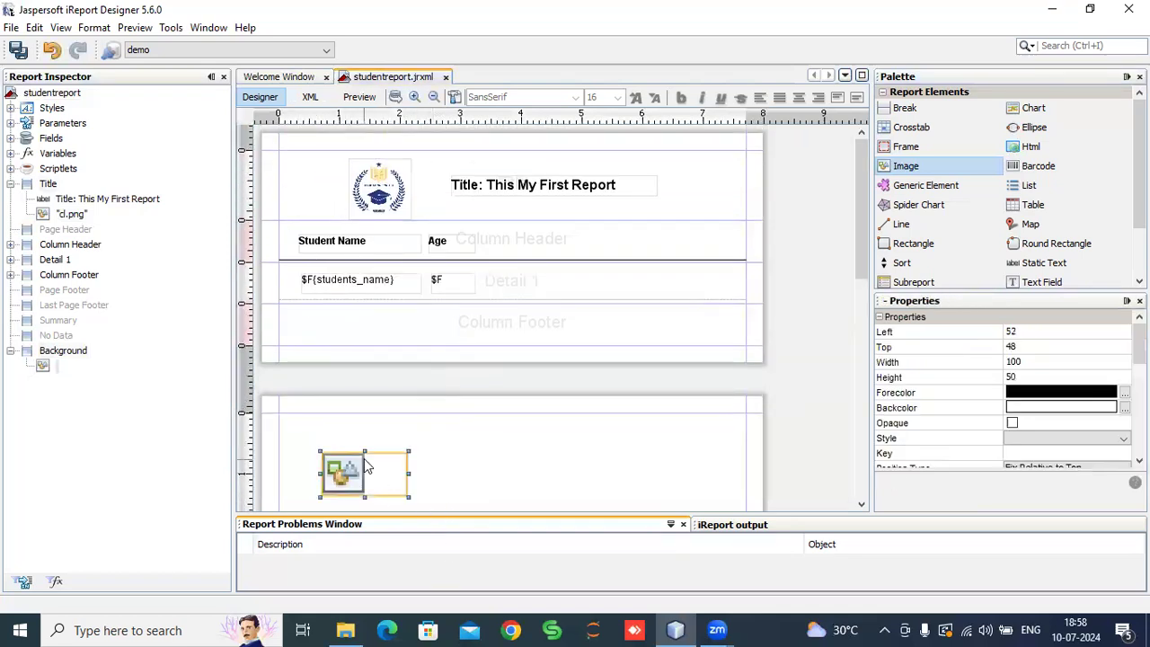
key(Delete)
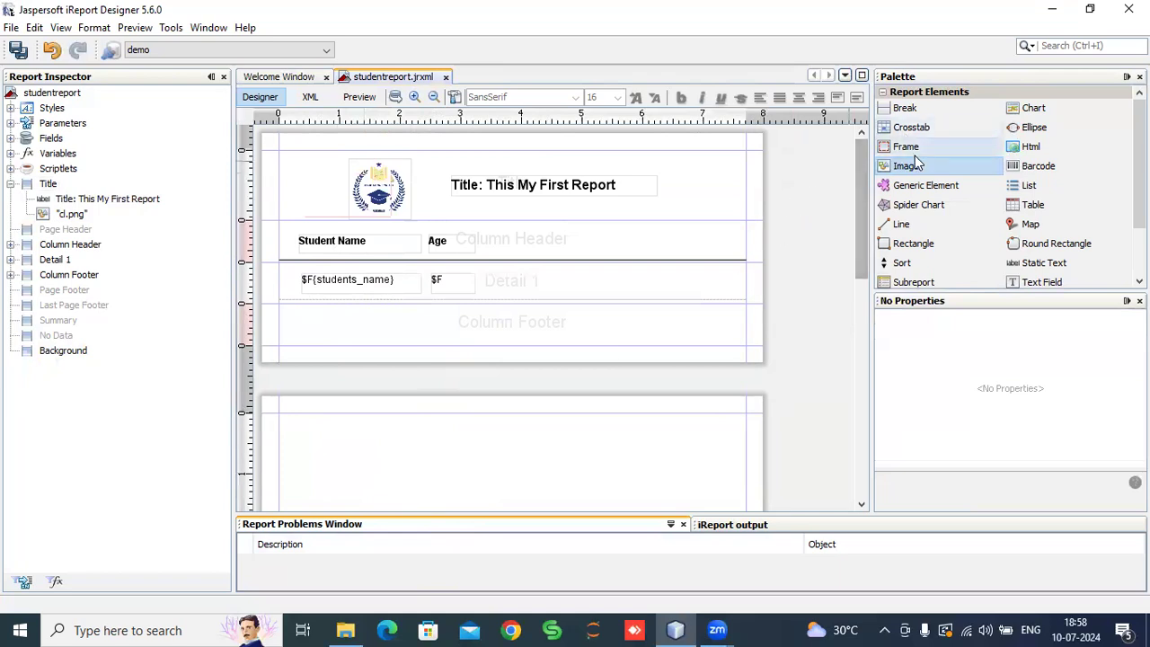
Step: Add an Image element to the Background band using cl.png from the myreport folder, with all file types listed
drag(892, 169, 413, 463)
click(712, 466)
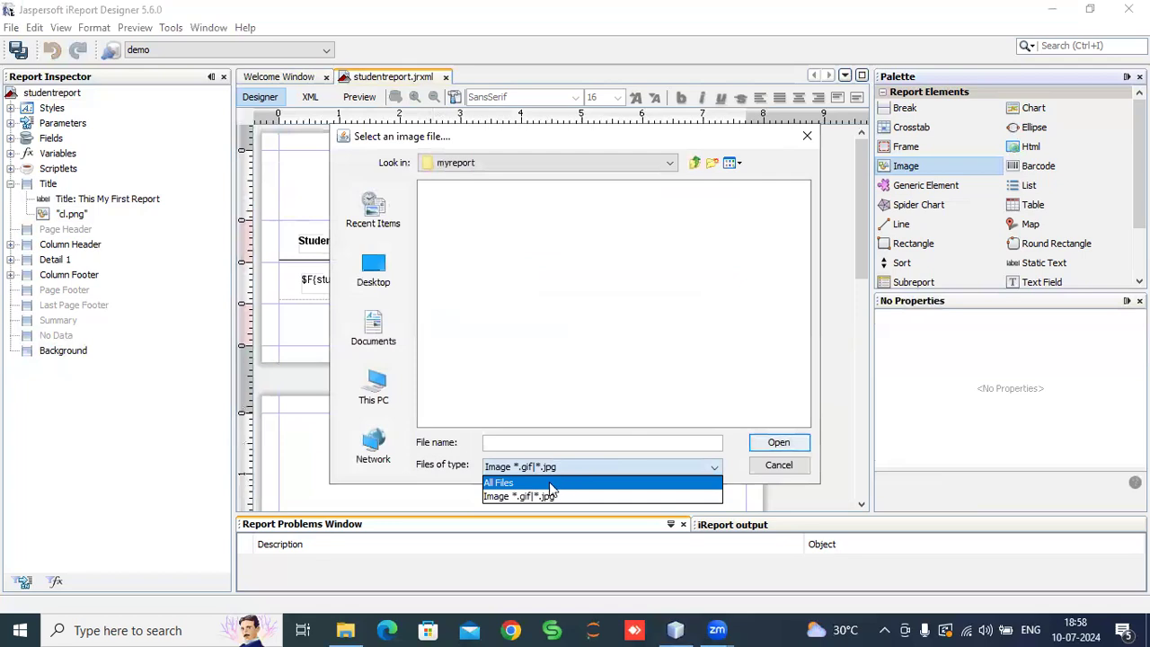
click(511, 482)
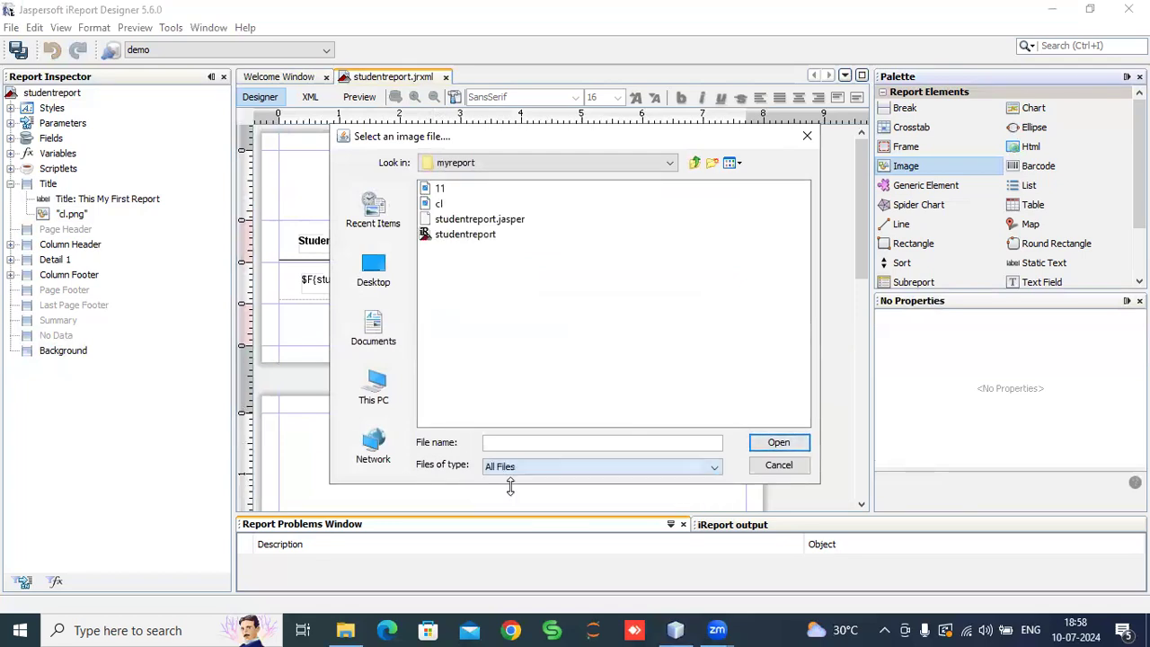
click(434, 204)
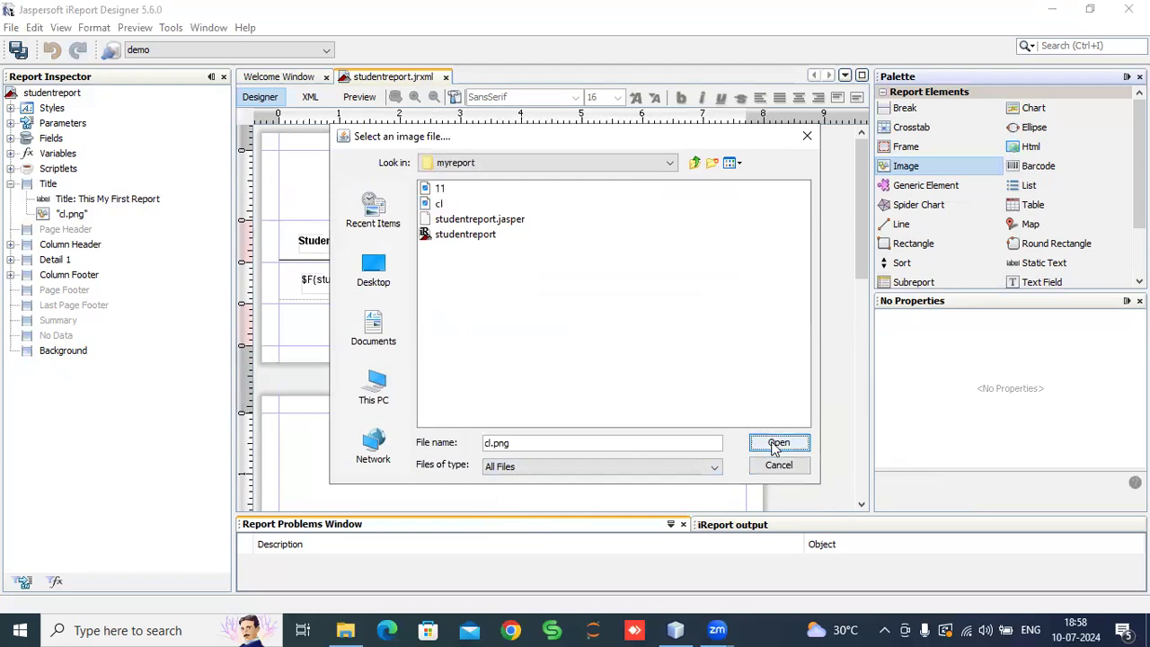
click(778, 442)
Step: Stretch the background logo to about 519 wide and 412 high, and move it down toward the middle of the band
scroll(623, 320, down, 3)
click(411, 259)
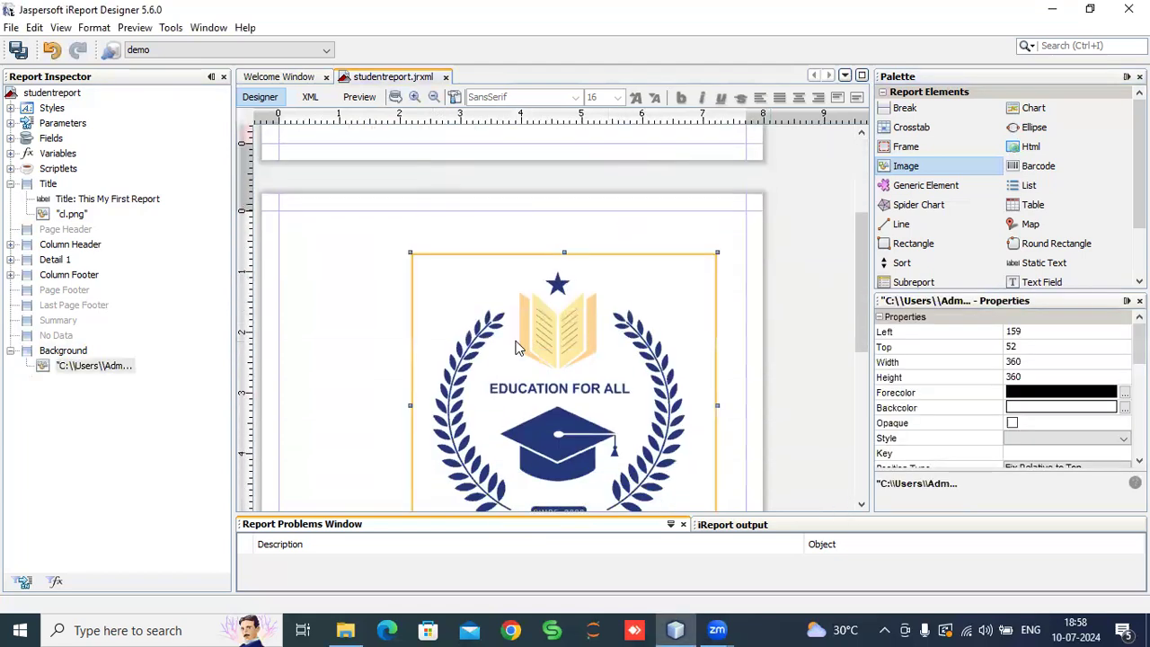
drag(411, 253, 276, 209)
scroll(678, 332, down, 3)
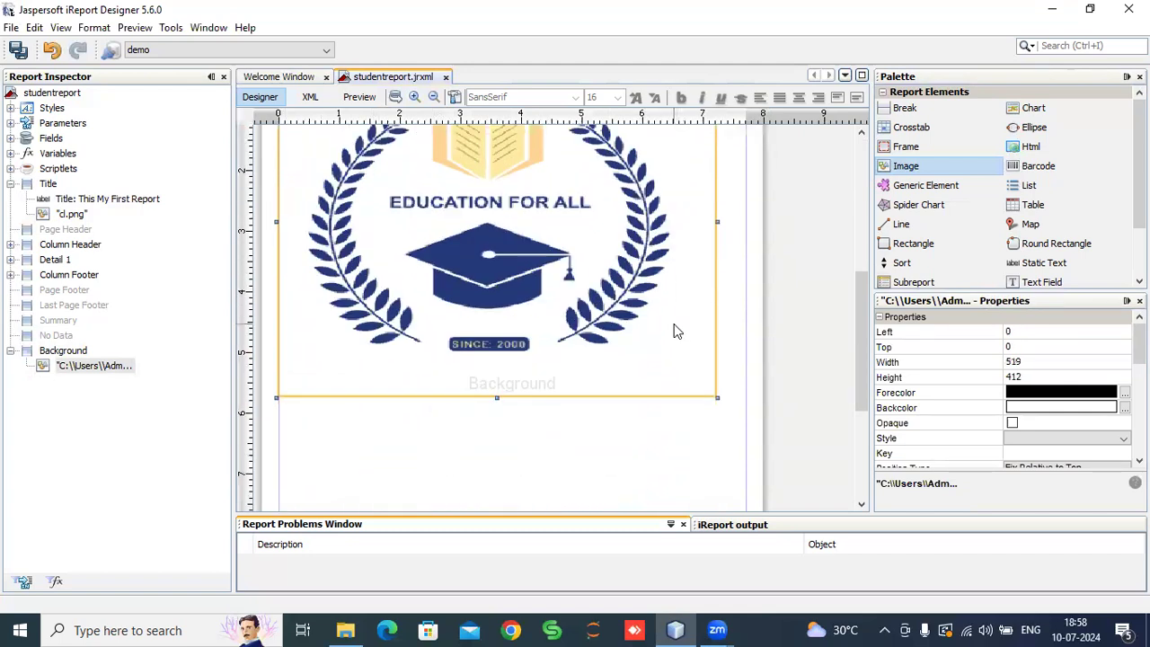
drag(514, 261, 536, 370)
Step: Set the background logo's Scale Image property to Fill Frame
scroll(1046, 398, down, 10)
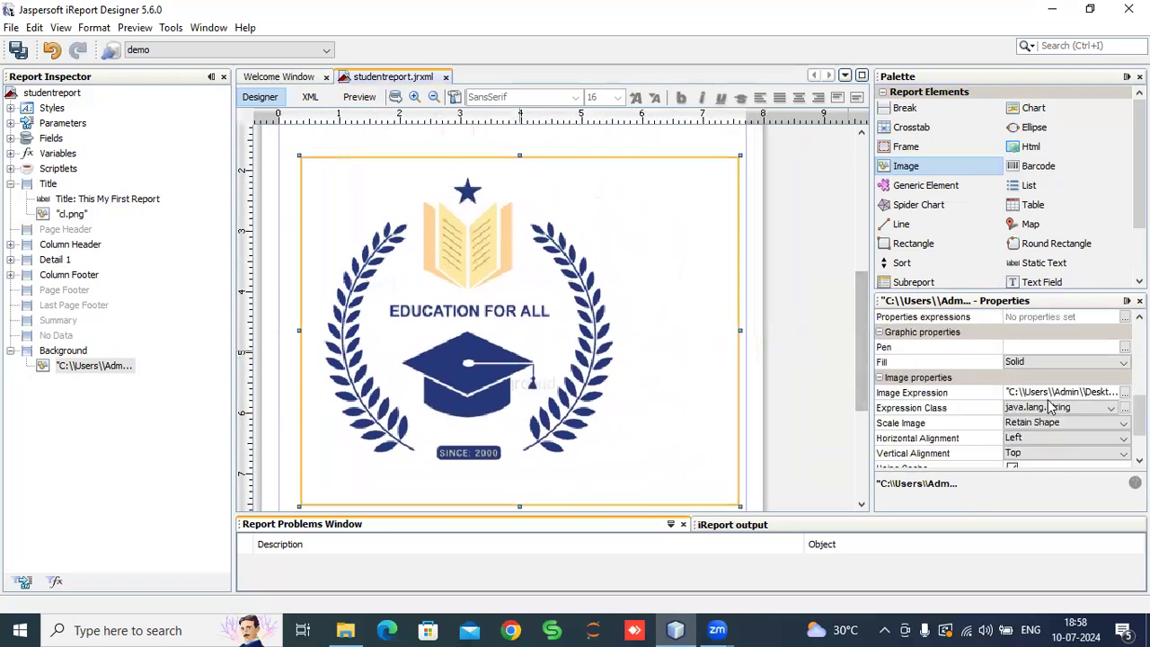
click(1105, 423)
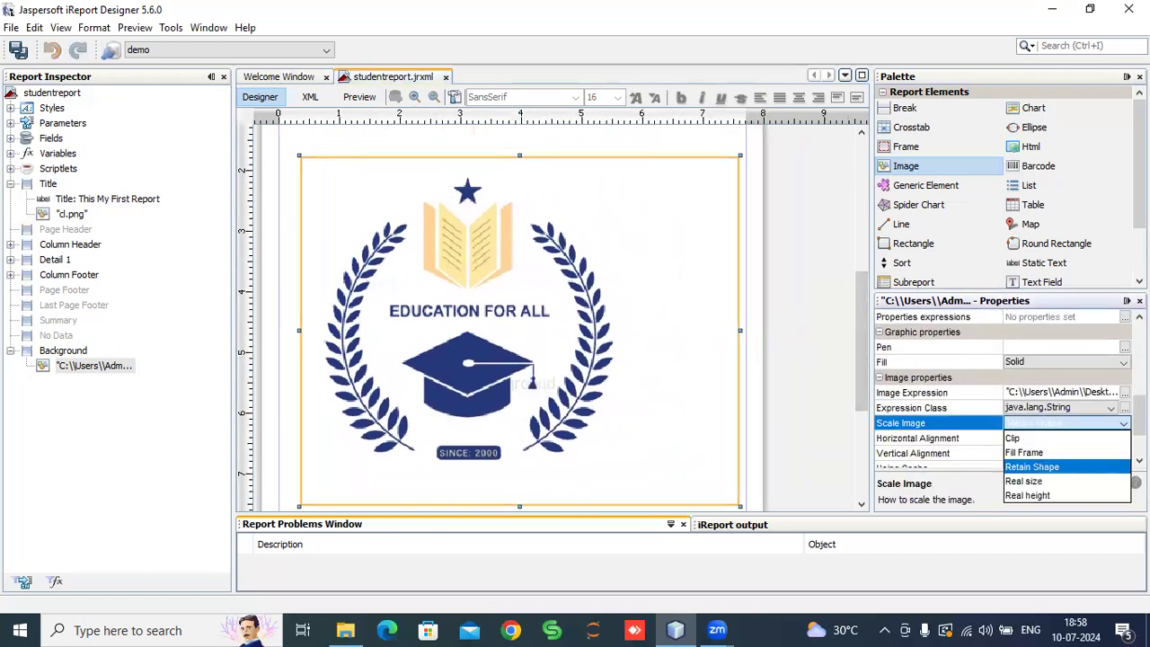
click(1031, 452)
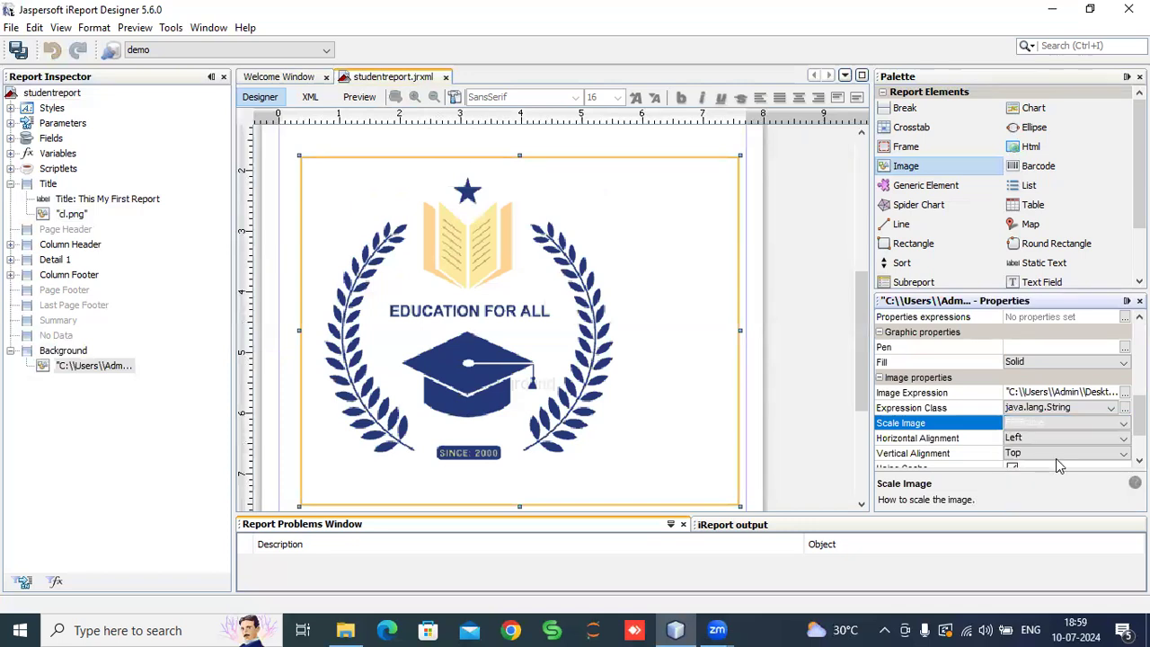
click(1114, 424)
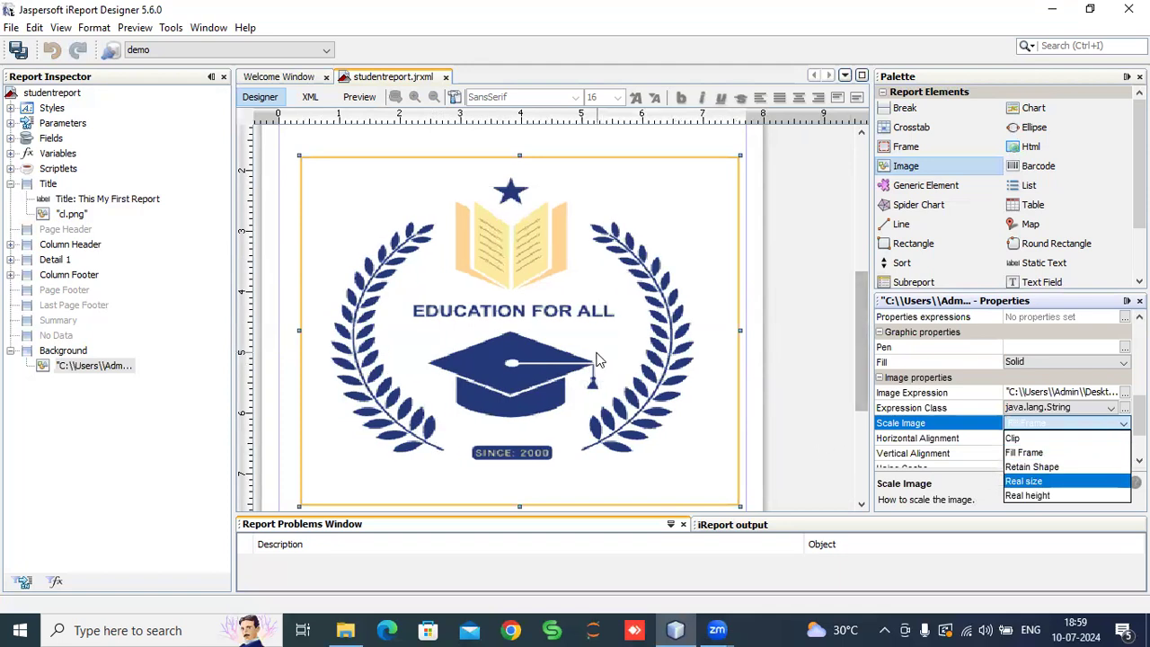
click(629, 366)
click(1060, 421)
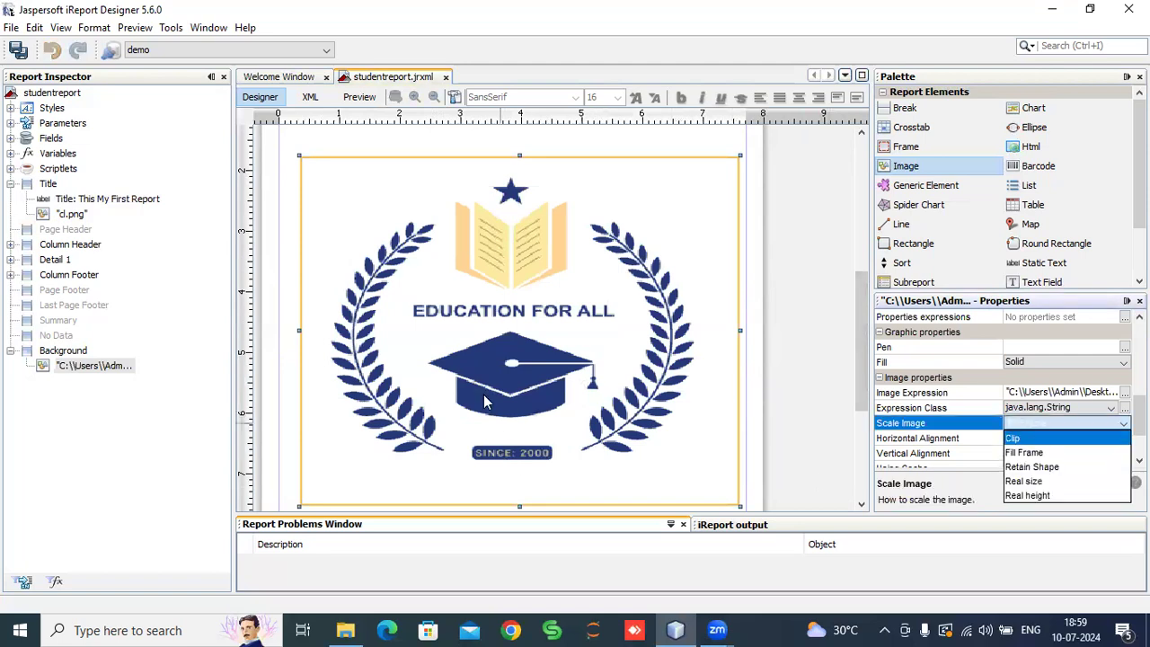
Step: Narrow the background logo slightly by pulling in its right edge
scroll(656, 319, down, 1)
mouse_move(740, 289)
mouse_down()
mouse_move(653, 283)
mouse_move(745, 302)
mouse_move(728, 303)
mouse_up()
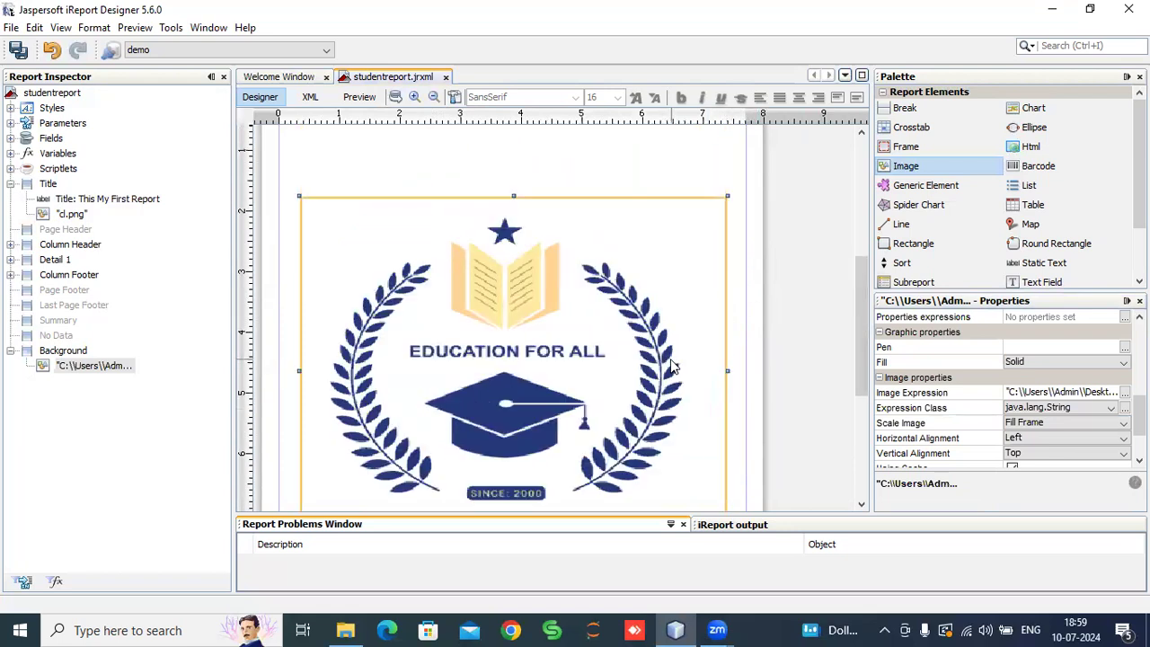
Step: Stretch the background logo taller by extending its lower edge further down the Background band
scroll(671, 364, down, 2)
drag(515, 388, 525, 449)
scroll(689, 408, up, 6)
scroll(575, 377, down, 2)
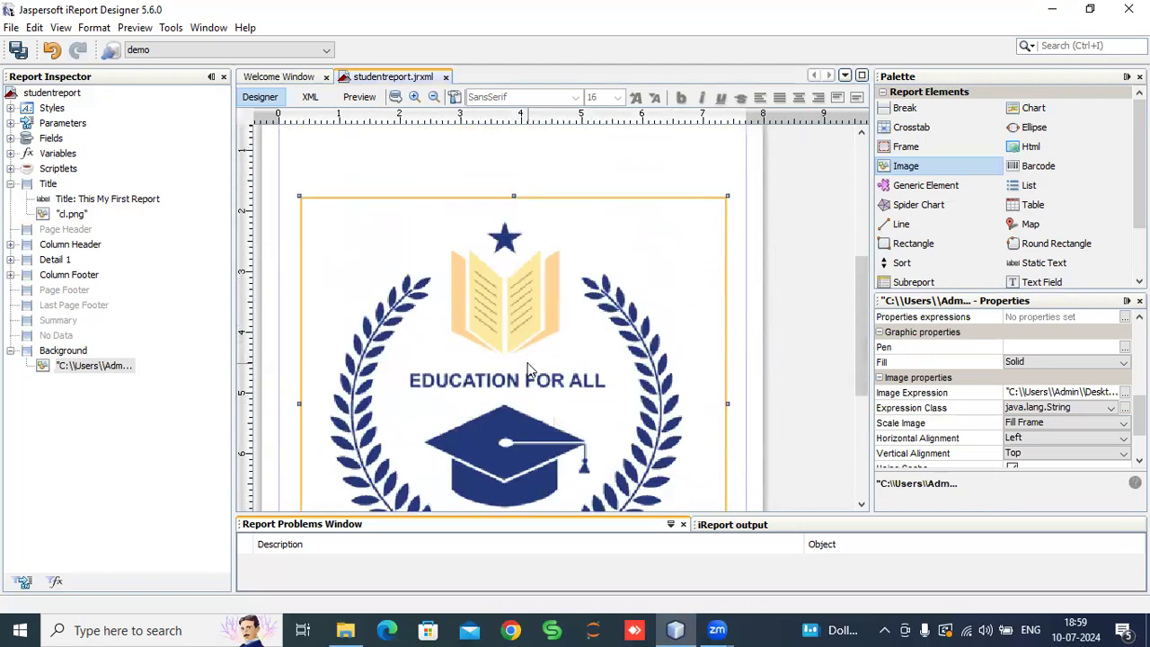
scroll(528, 370, down, 3)
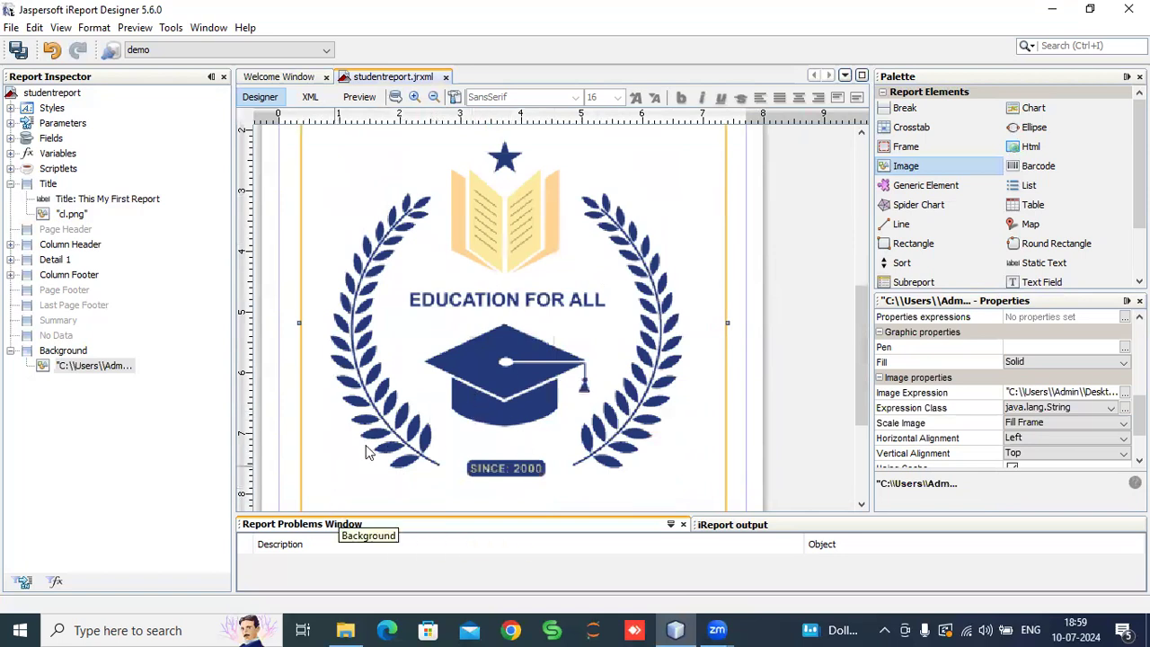
scroll(405, 442, down, 3)
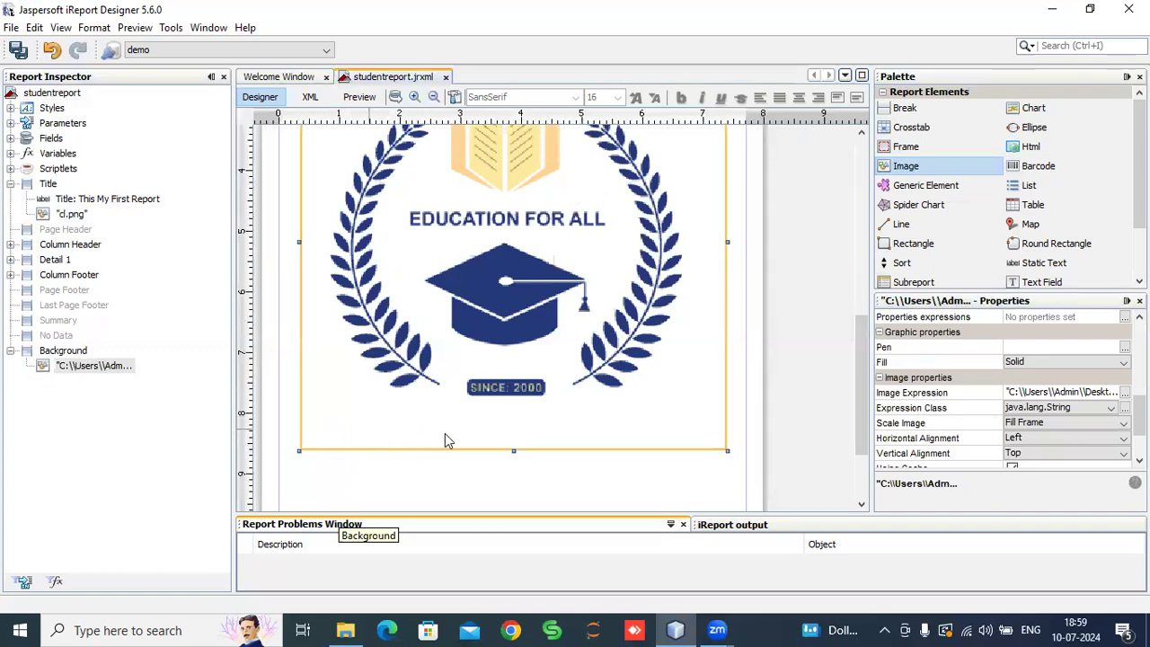
scroll(510, 410, up, 2)
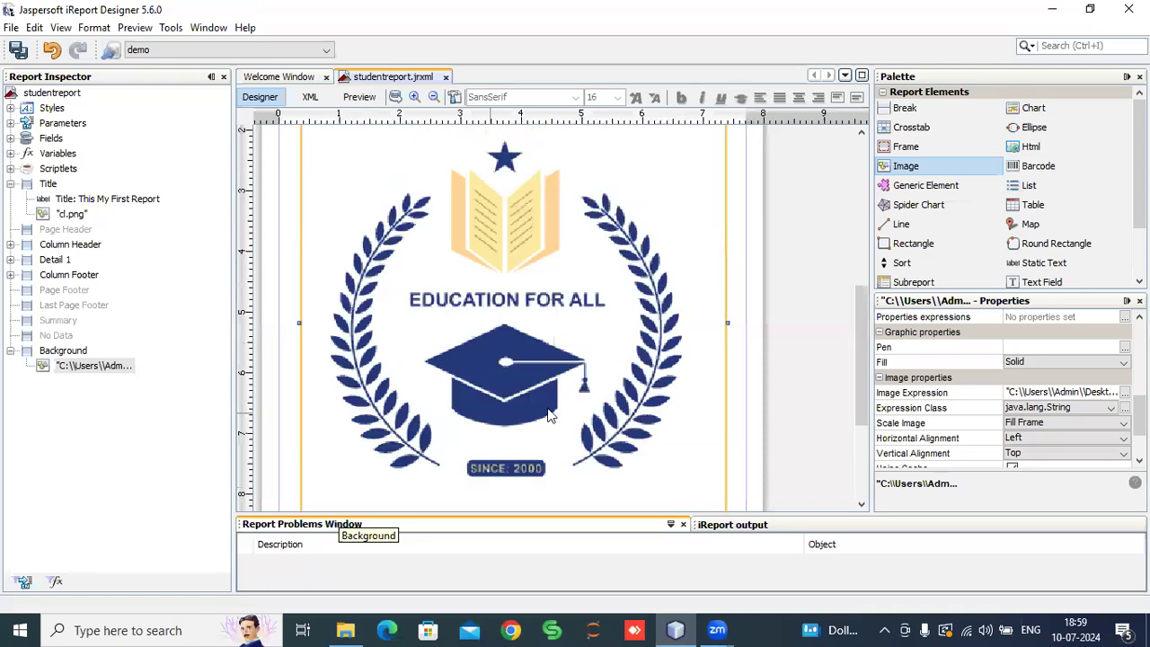
Step: Preview the report and check the background logo's size and position on the page at 50% and 100% zoom
click(359, 97)
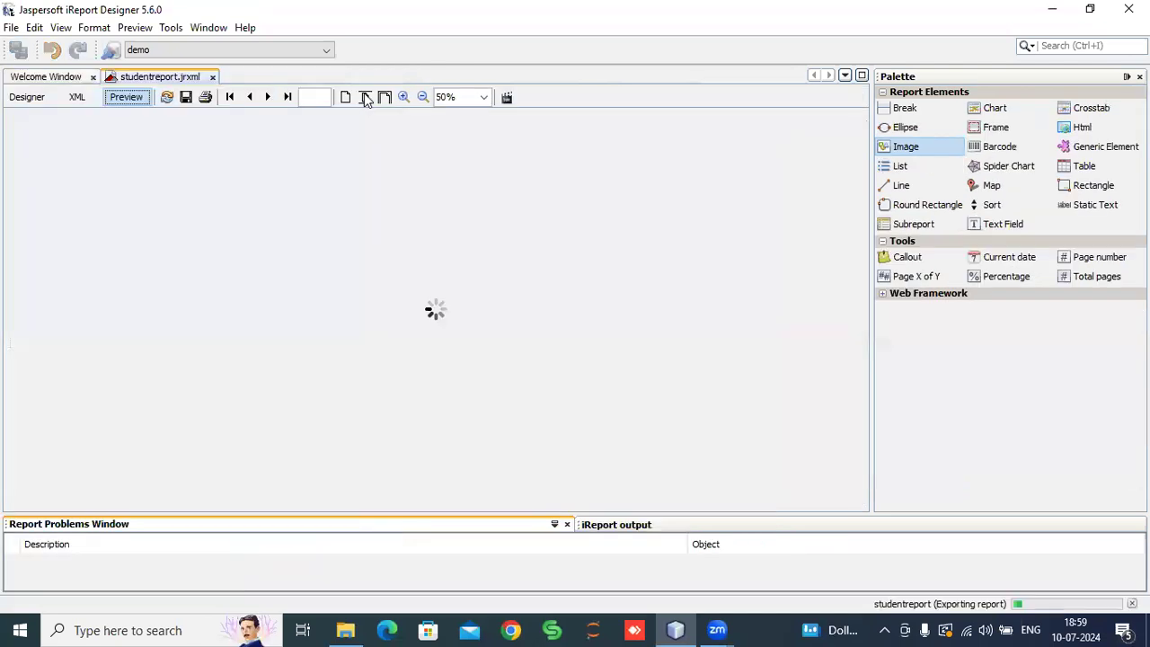
scroll(556, 189, down, 6)
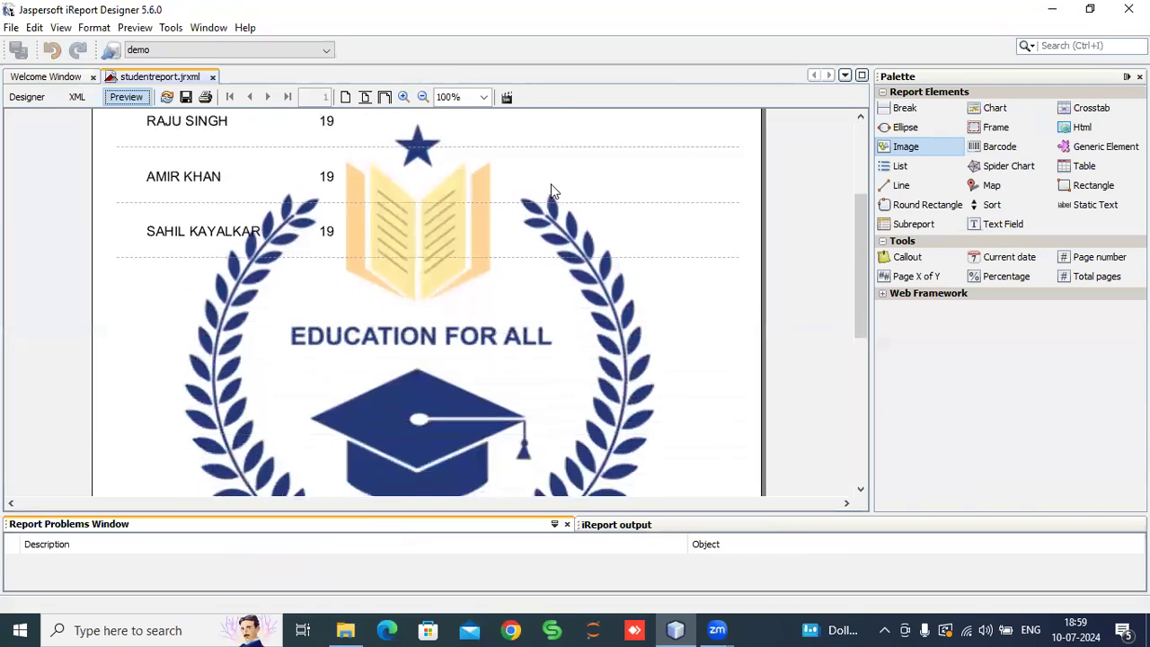
scroll(552, 191, up, 6)
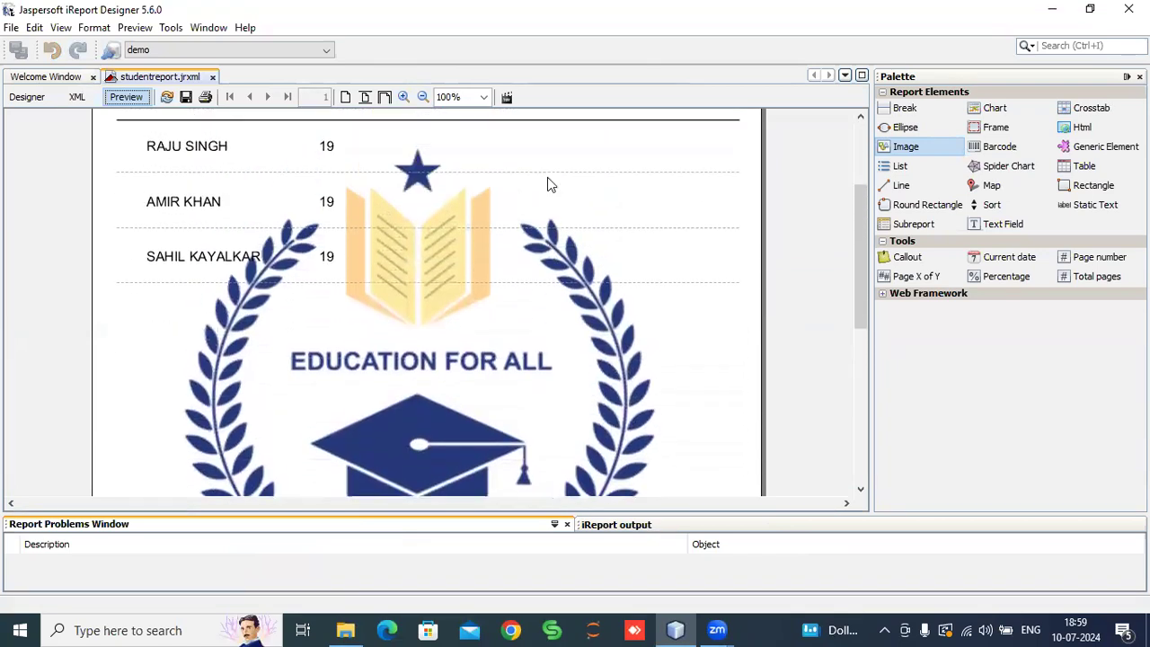
scroll(546, 181, down, 2)
mouse_move(739, 524)
mouse_down()
mouse_move(736, 569)
mouse_move(736, 535)
mouse_up()
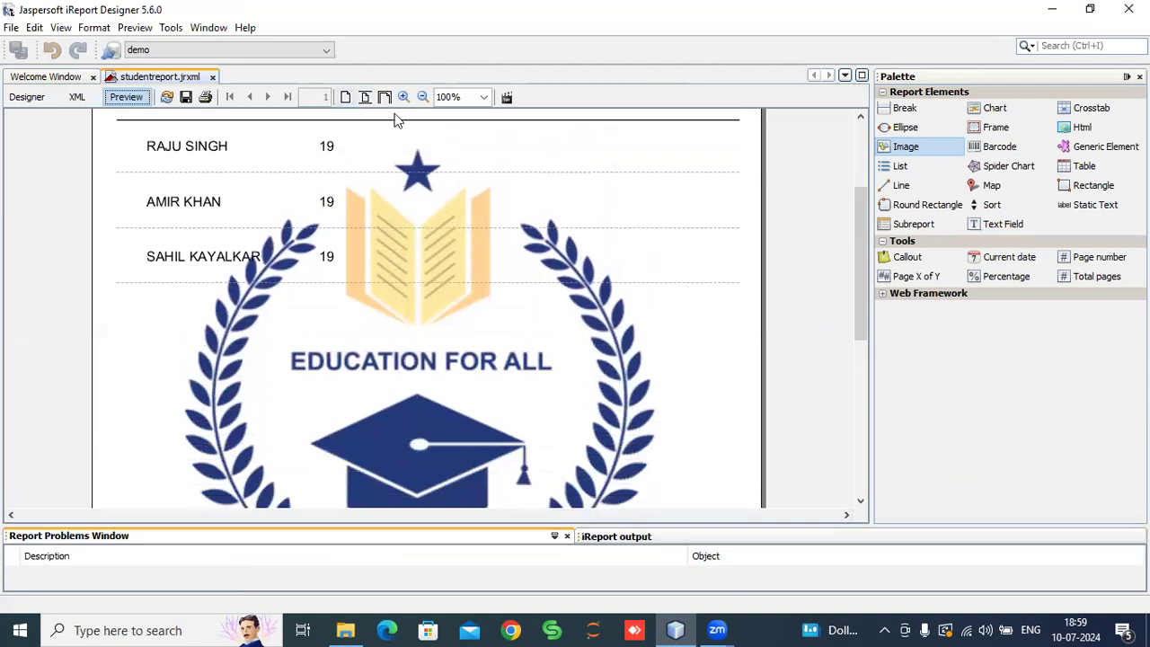
click(423, 97)
click(423, 97)
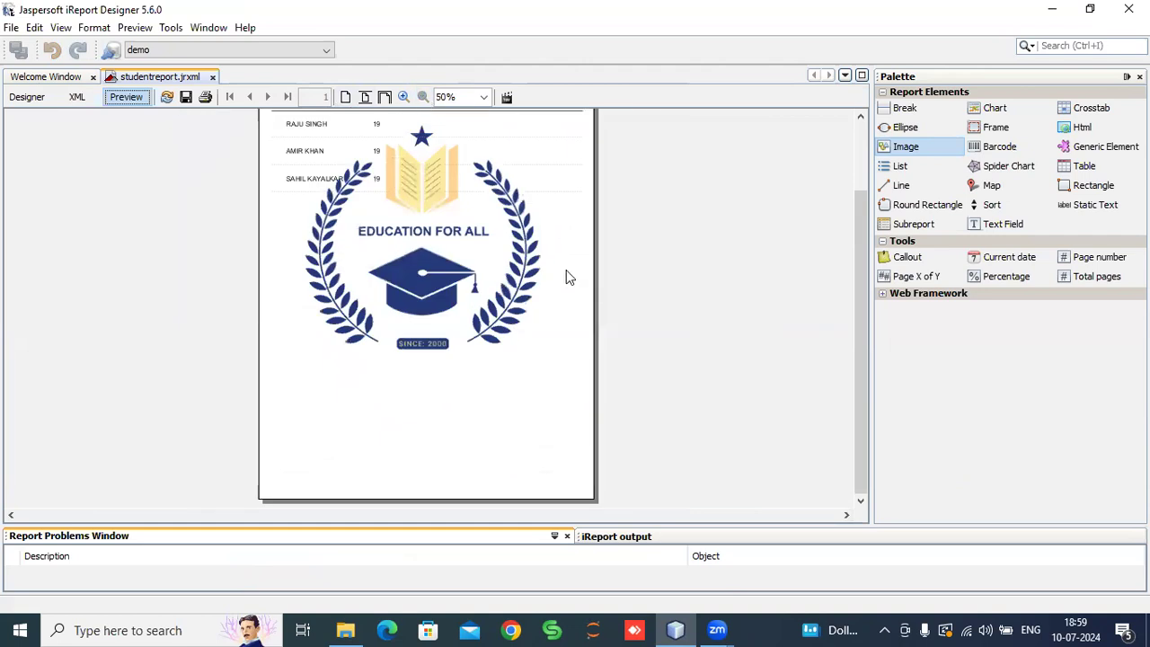
scroll(507, 263, up, 1)
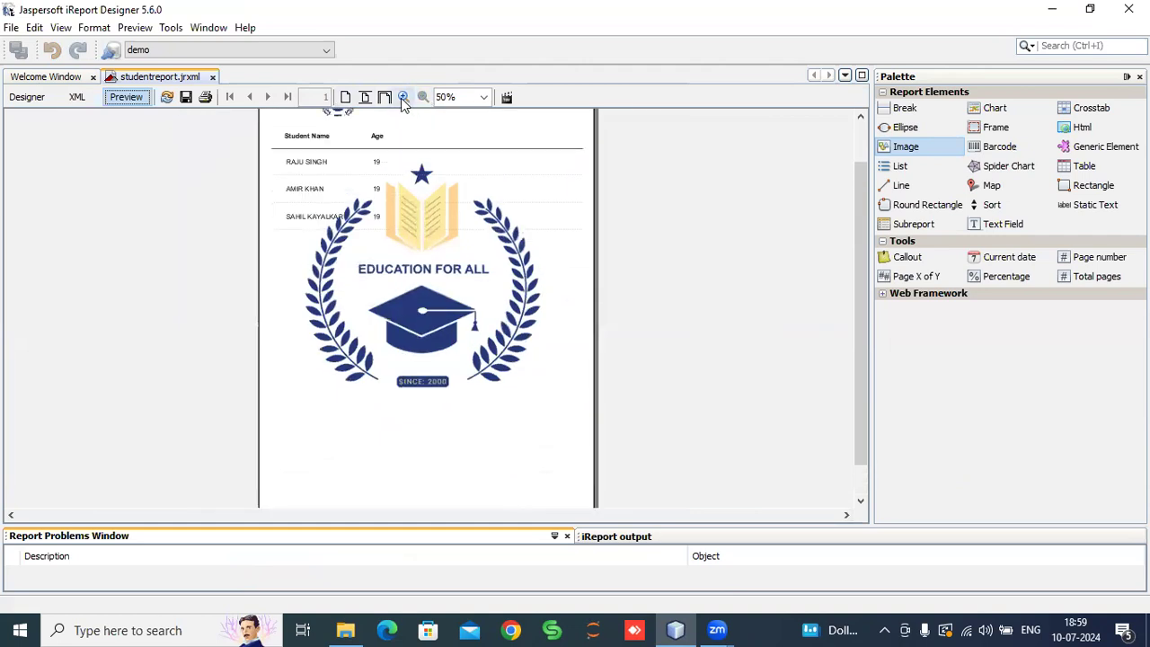
click(403, 97)
click(404, 97)
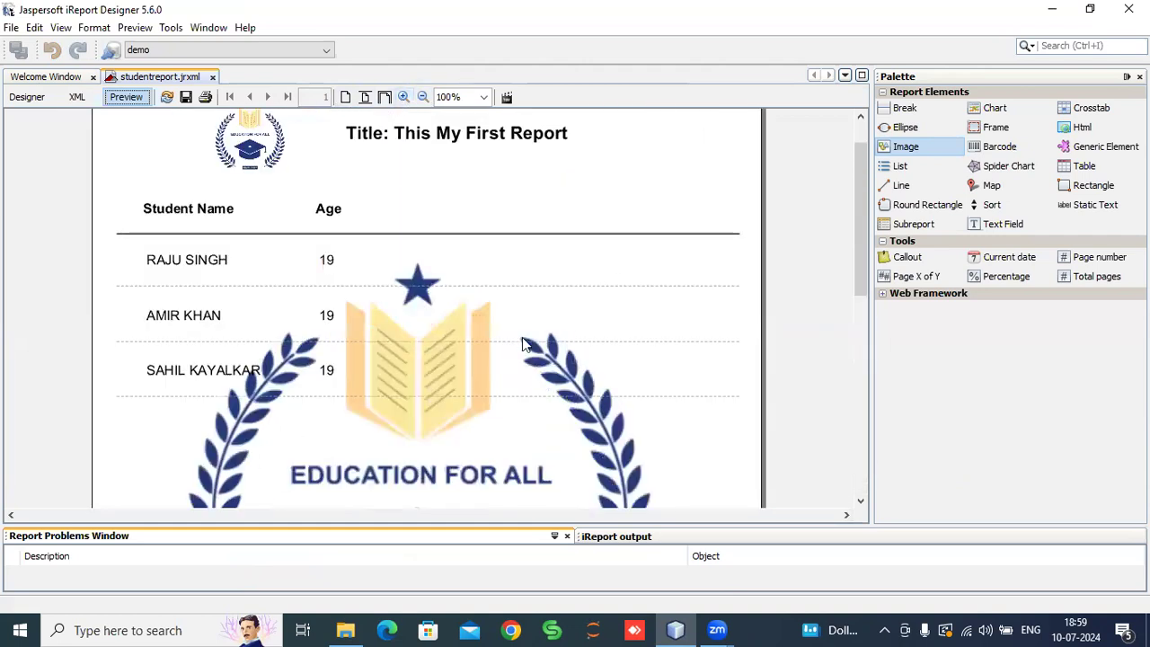
Step: Remove the folder path from the background logo's Image Expression in the designer so it reads "cl.png"
click(27, 97)
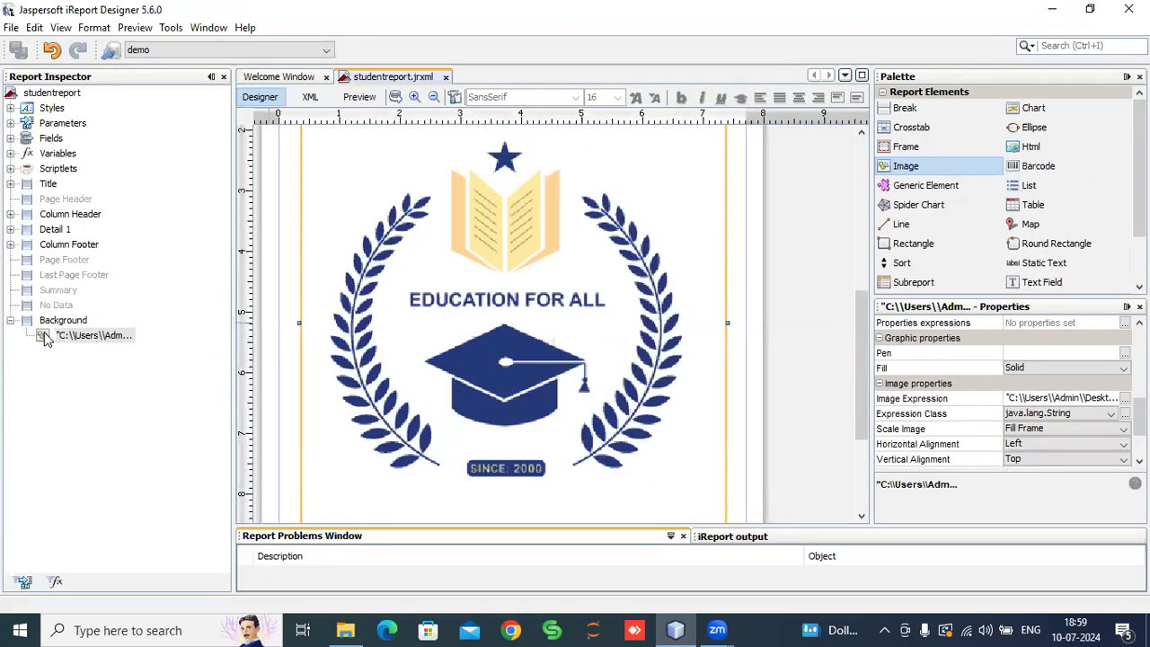
click(86, 337)
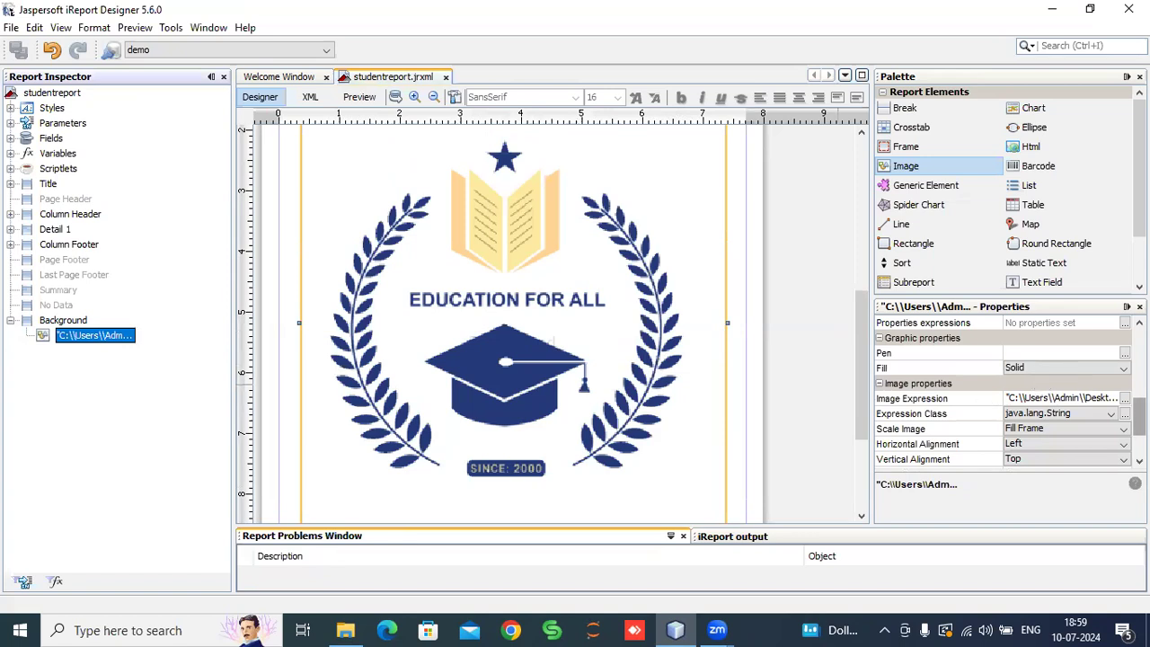
click(1124, 398)
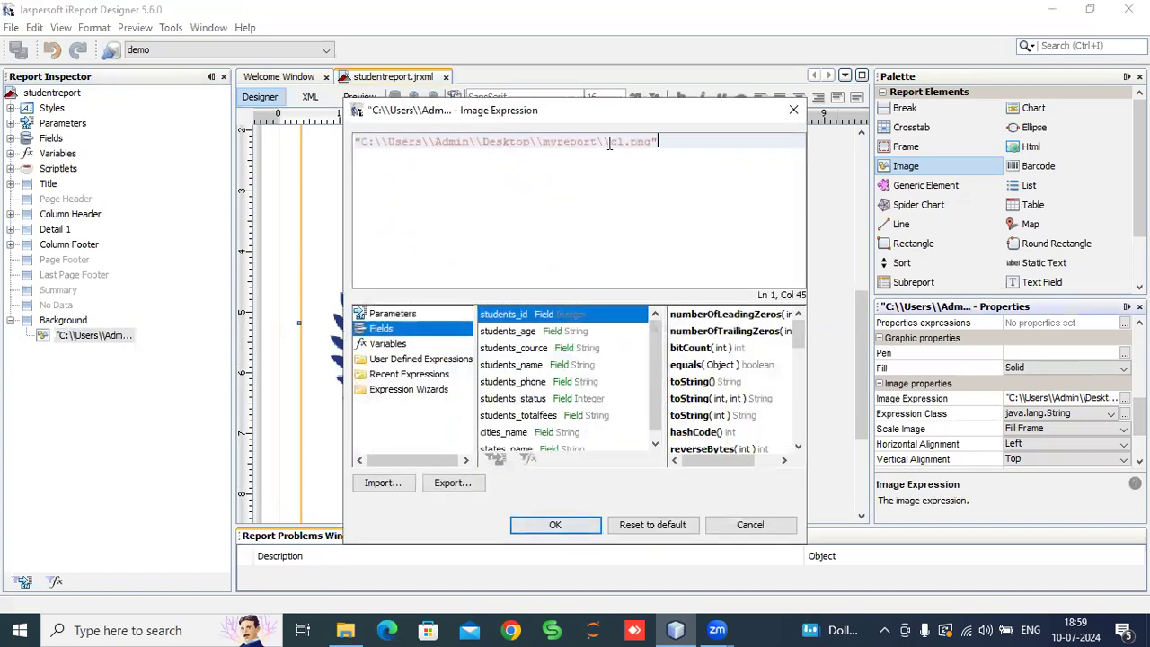
drag(609, 141, 362, 141)
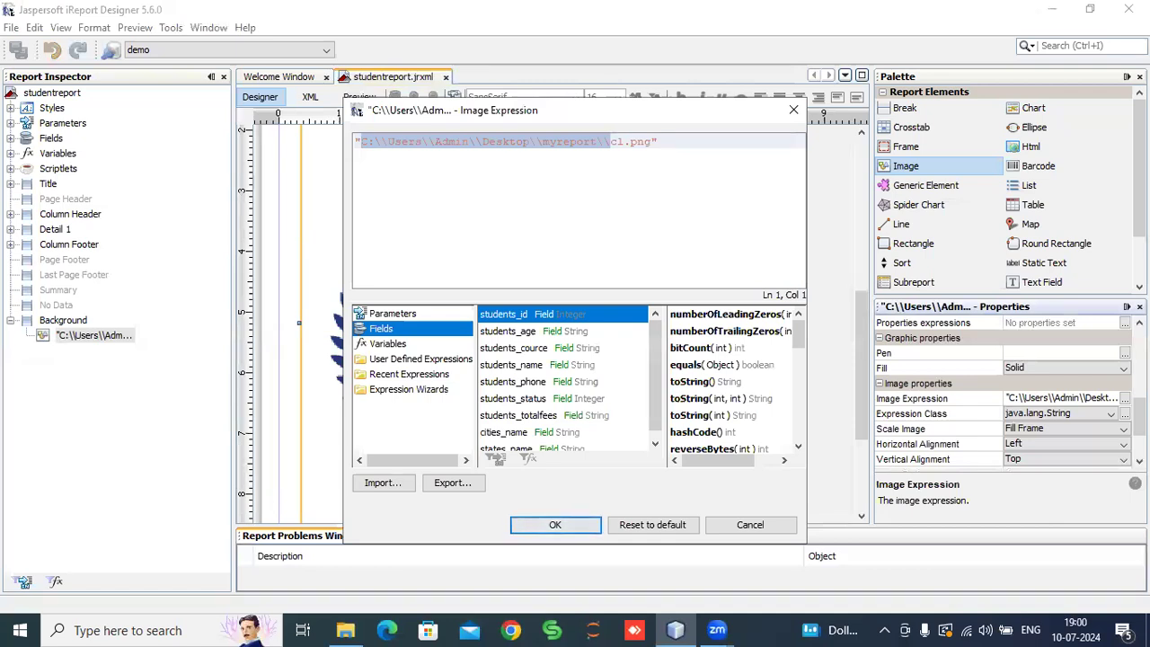
key(BackSpace)
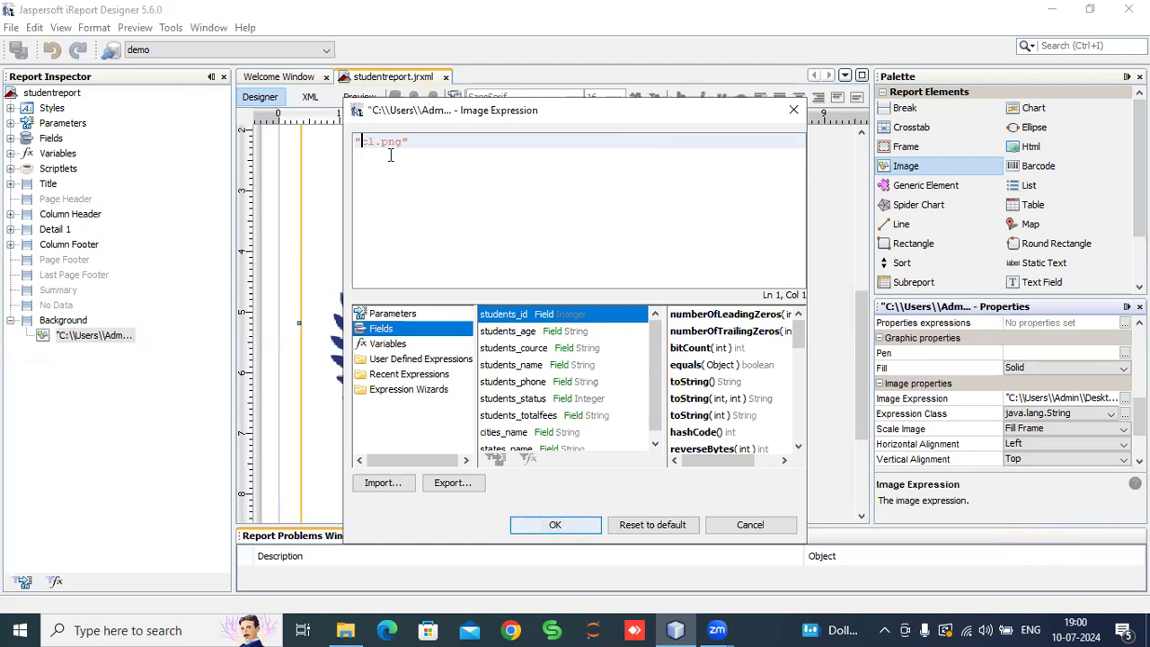
key(shift+Right)
key(shift+Right)
key(shift+Right)
key(shift+Right)
key(shift+Right)
key(shift+Right)
click(555, 524)
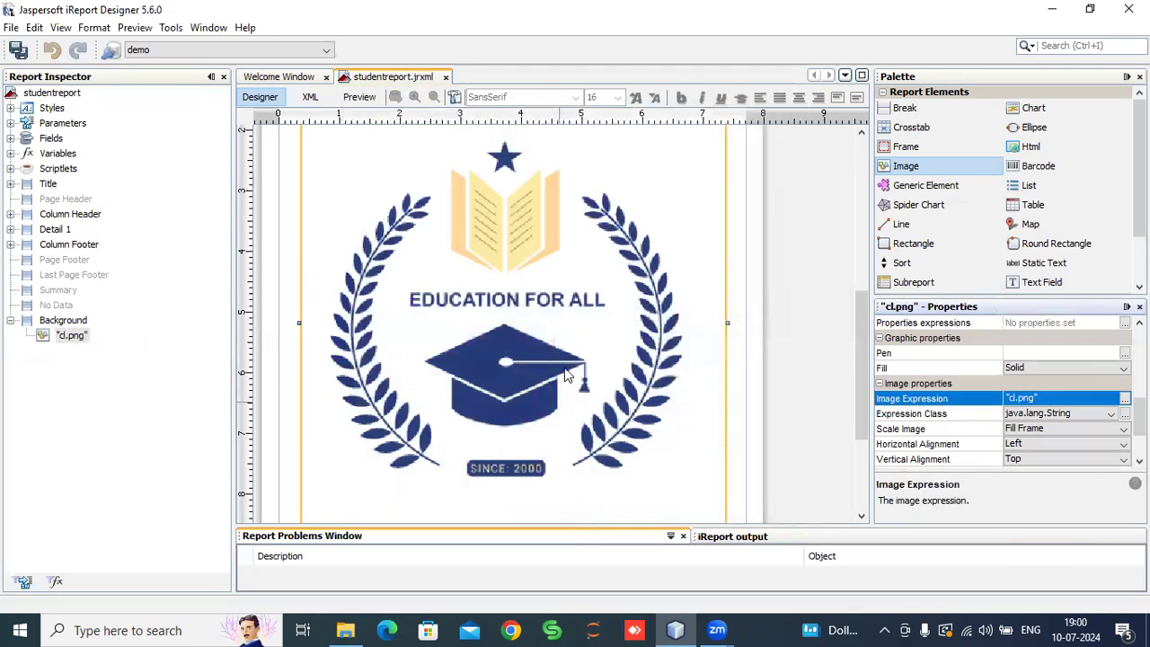
Step: Preview the report to check that the background logo loads from its file name alone, and return to the design view
click(368, 97)
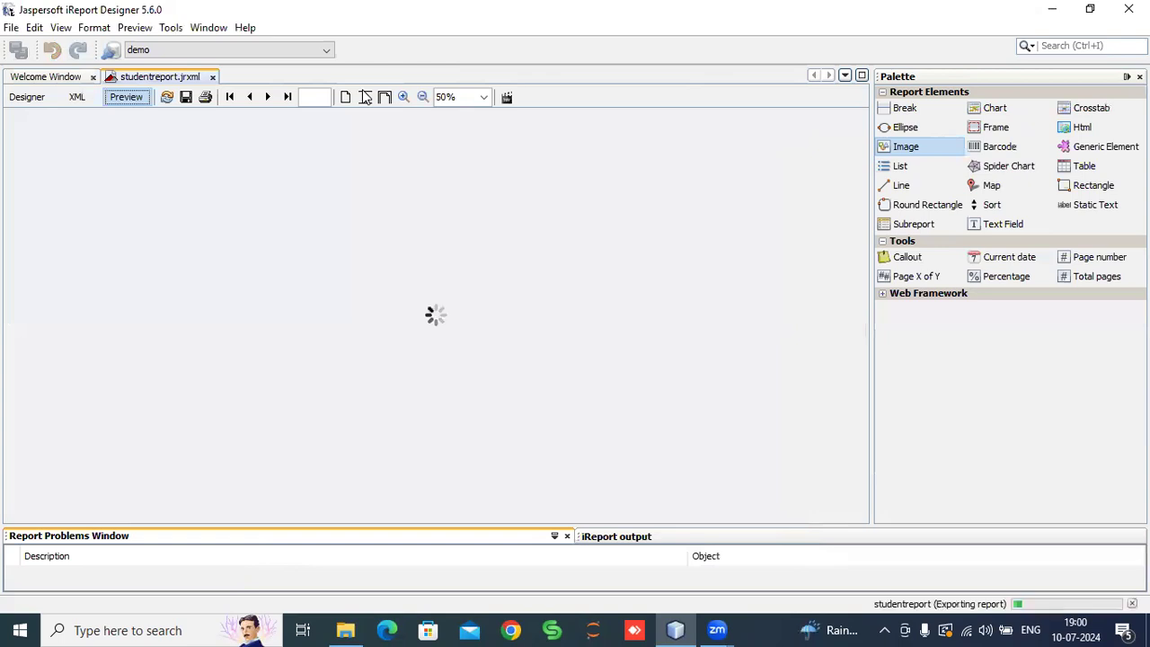
scroll(535, 244, down, 1)
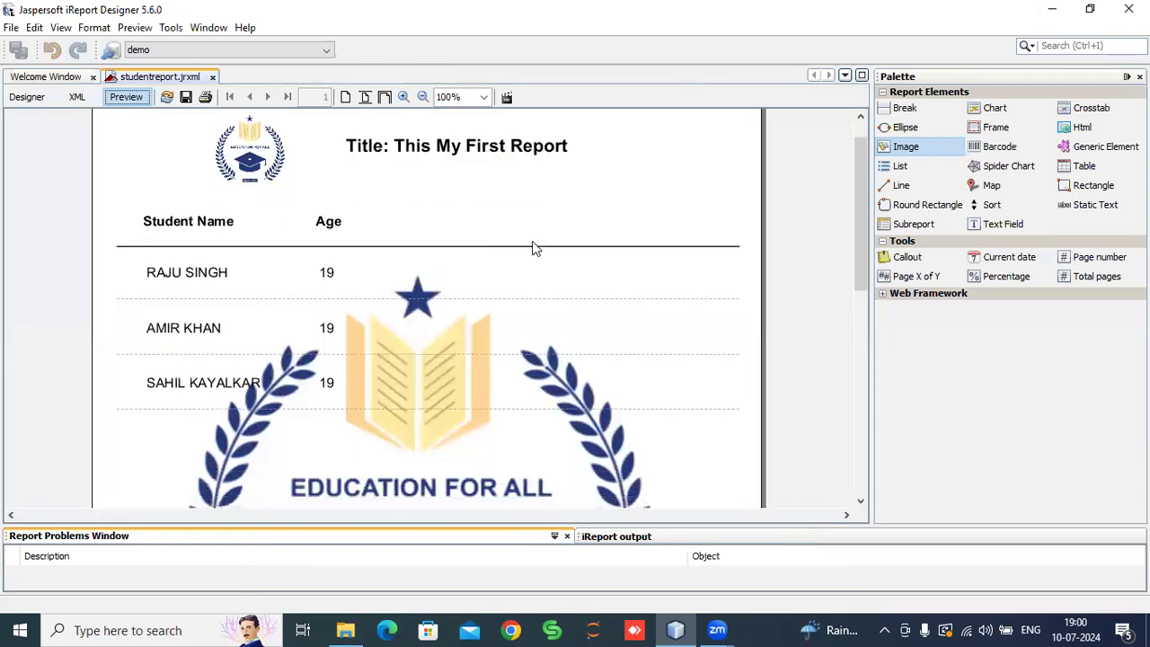
click(26, 97)
scroll(357, 239, down, 3)
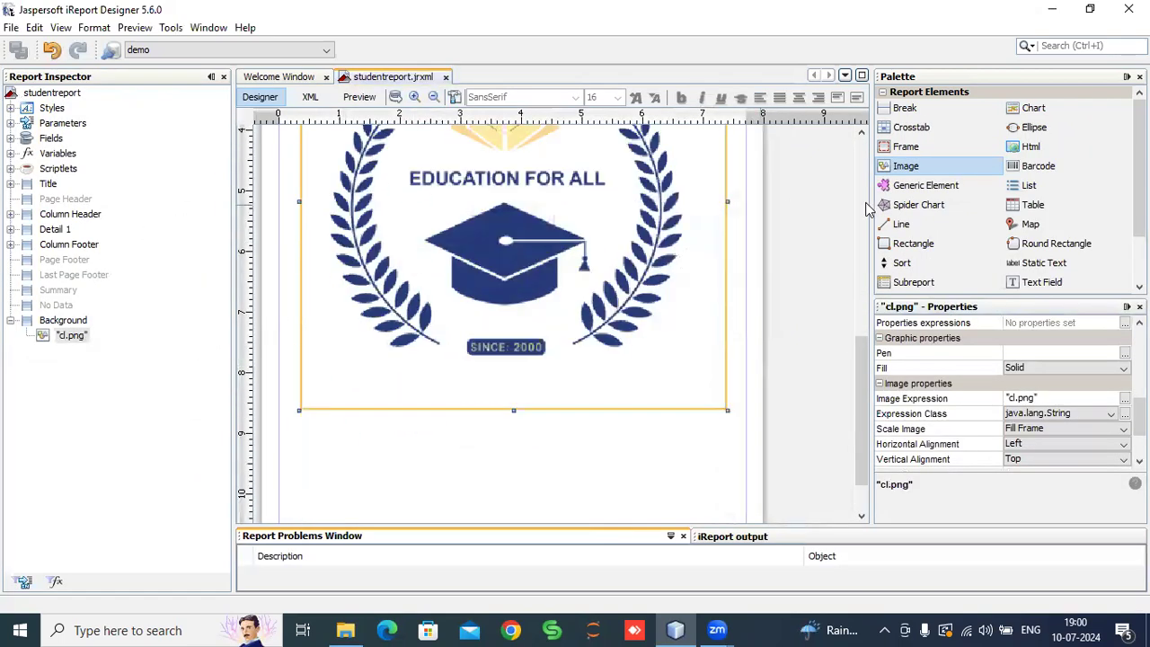
scroll(387, 328, up, 3)
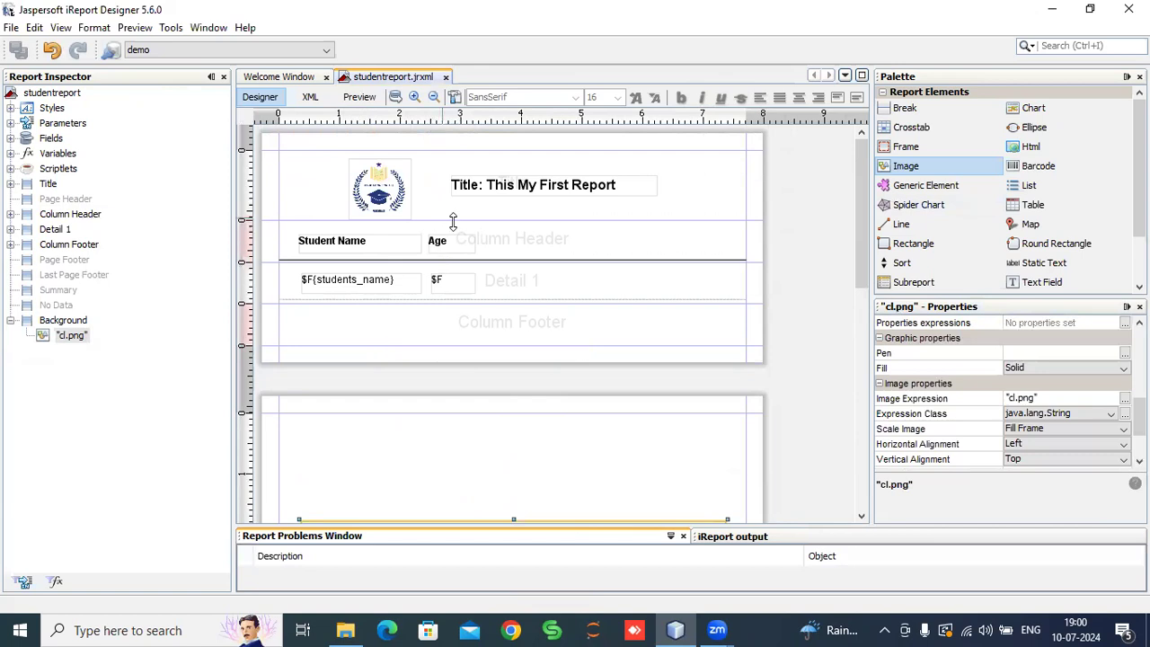
Step: Open the report query and its query designer to review the selected student, city and state fields, and close both unchanged
click(451, 252)
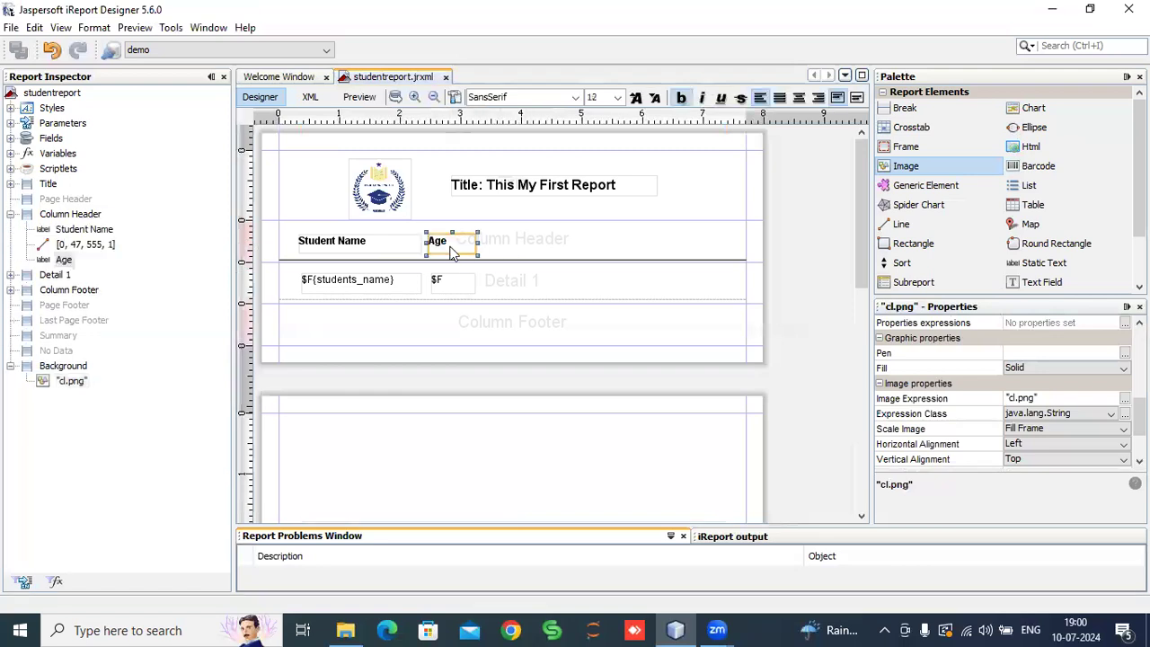
click(395, 96)
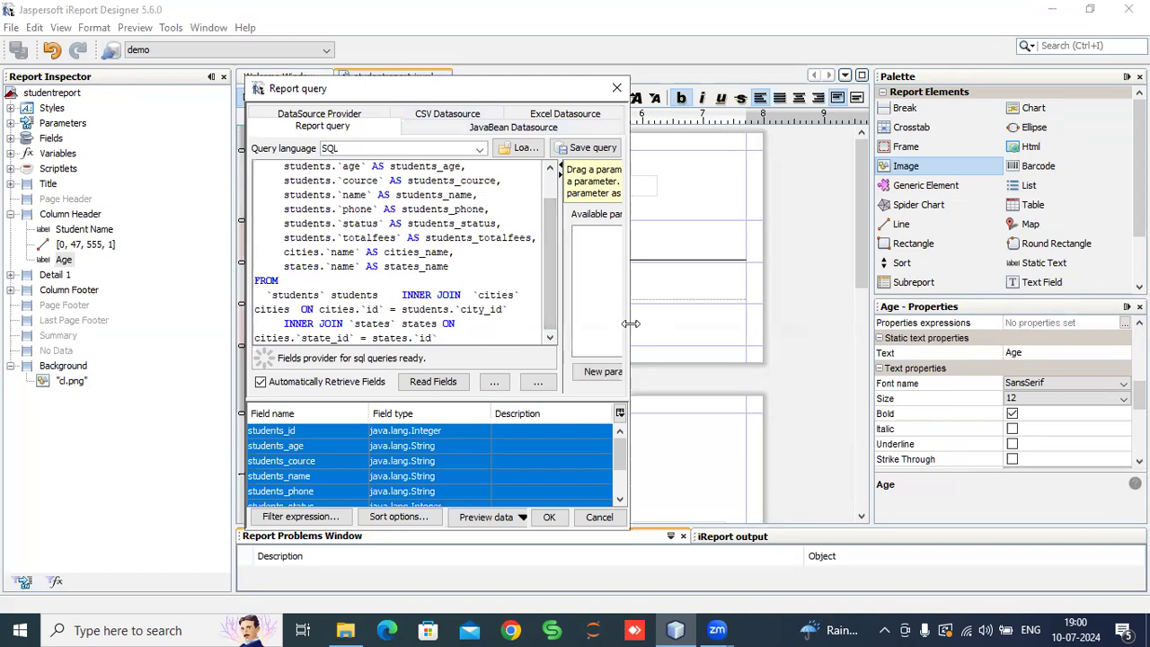
drag(630, 323, 964, 323)
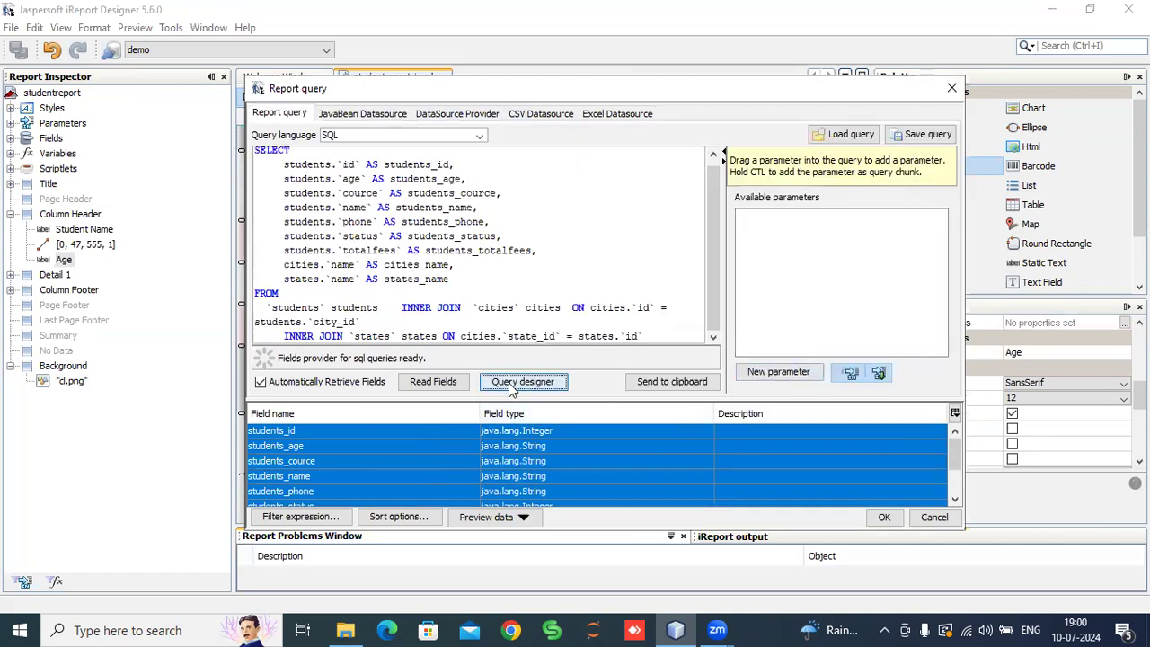
click(512, 382)
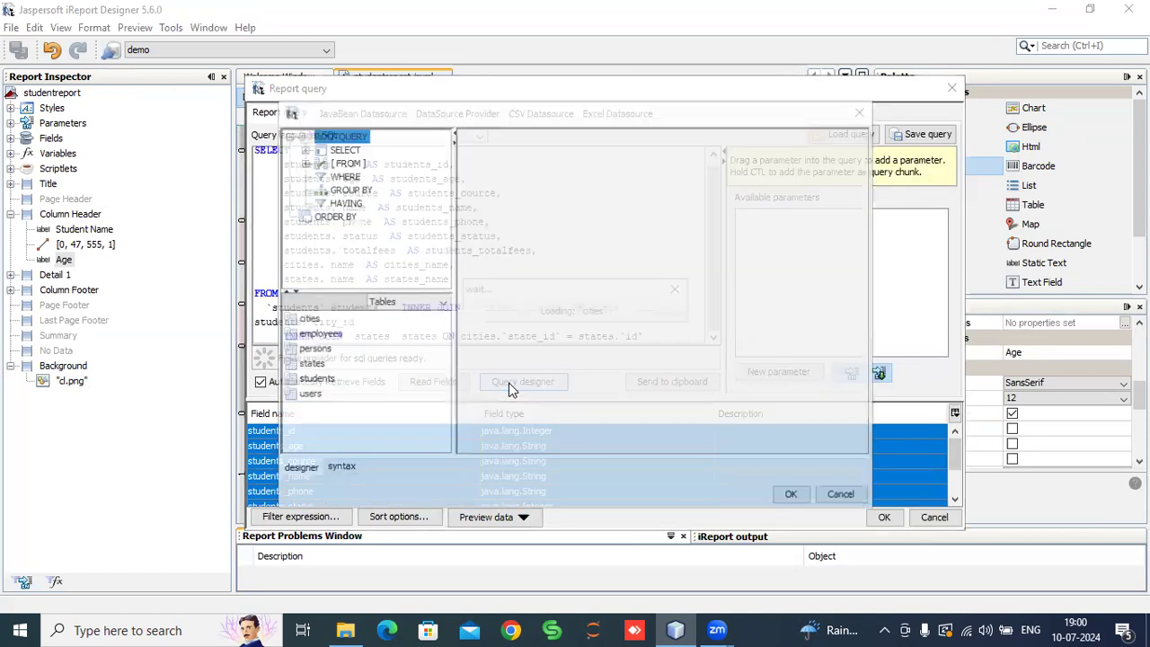
click(862, 112)
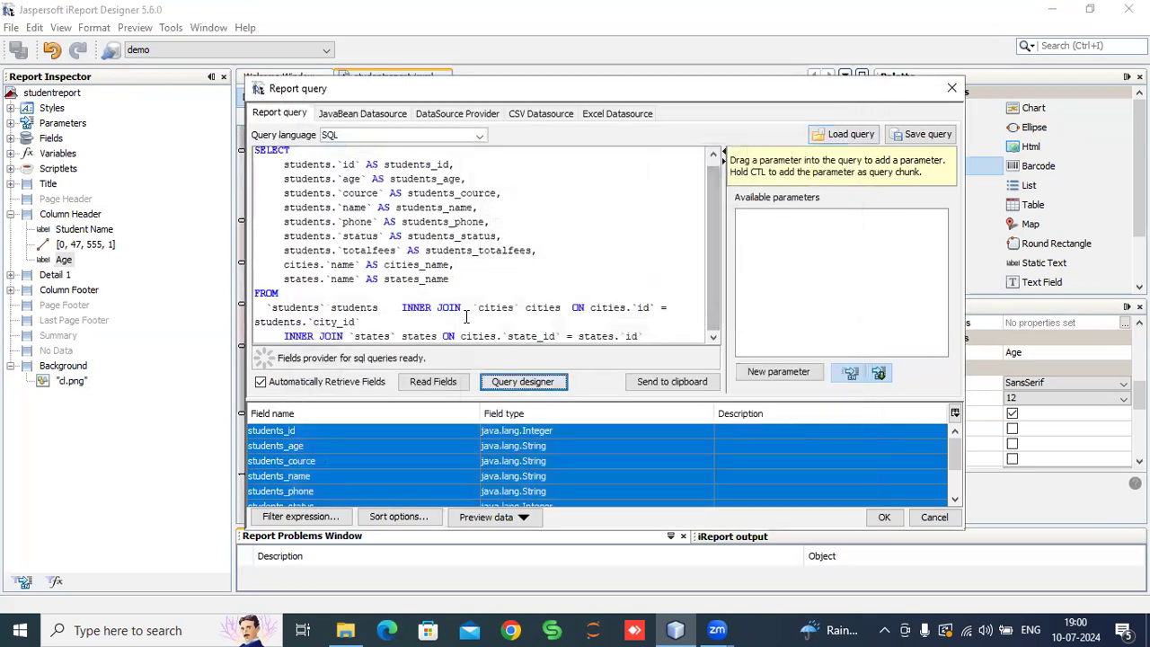
click(952, 89)
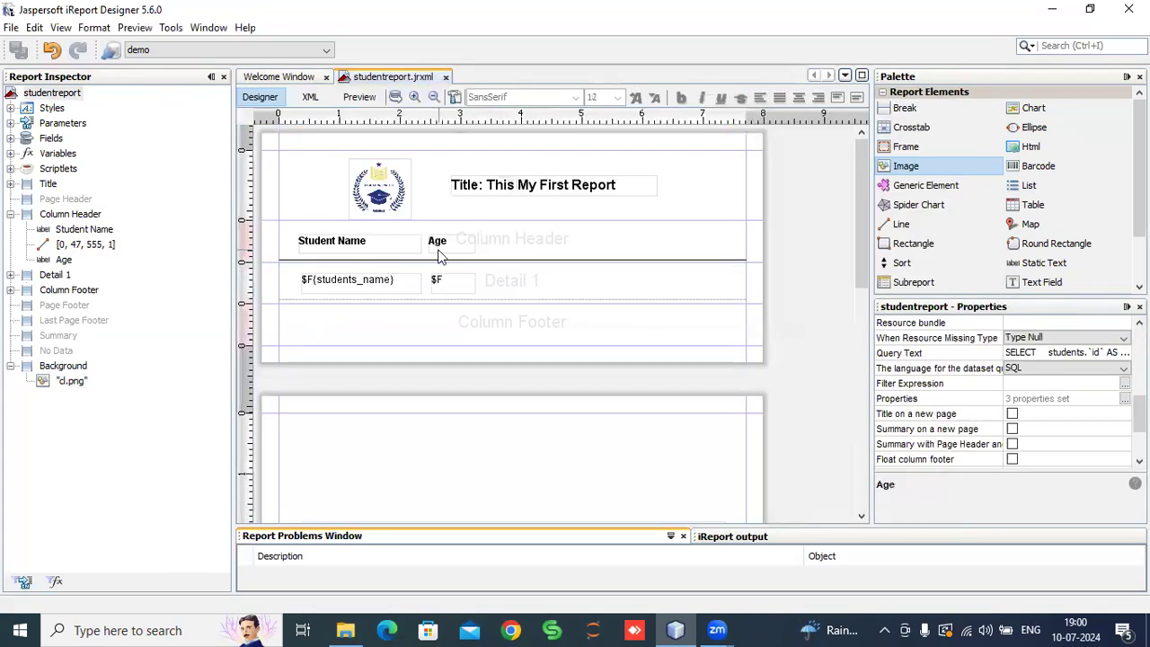
Step: Paste a copy of the Age label into the Column Header band and place it just after the original
click(438, 252)
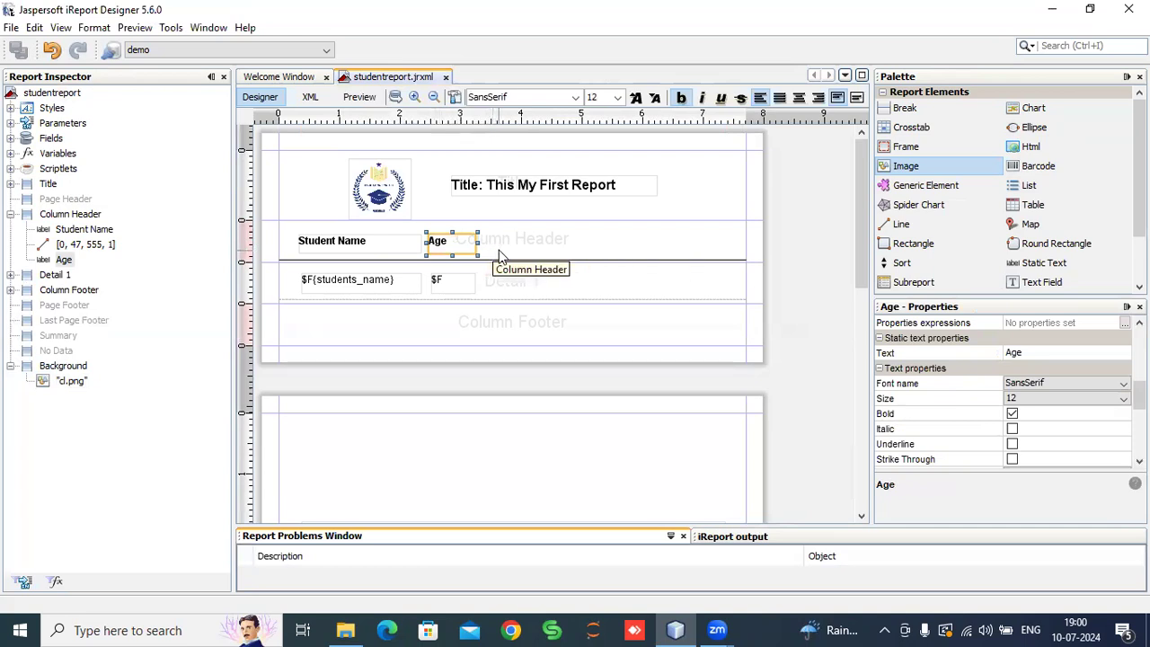
click(521, 253)
key(ctrl+v)
drag(469, 253, 529, 244)
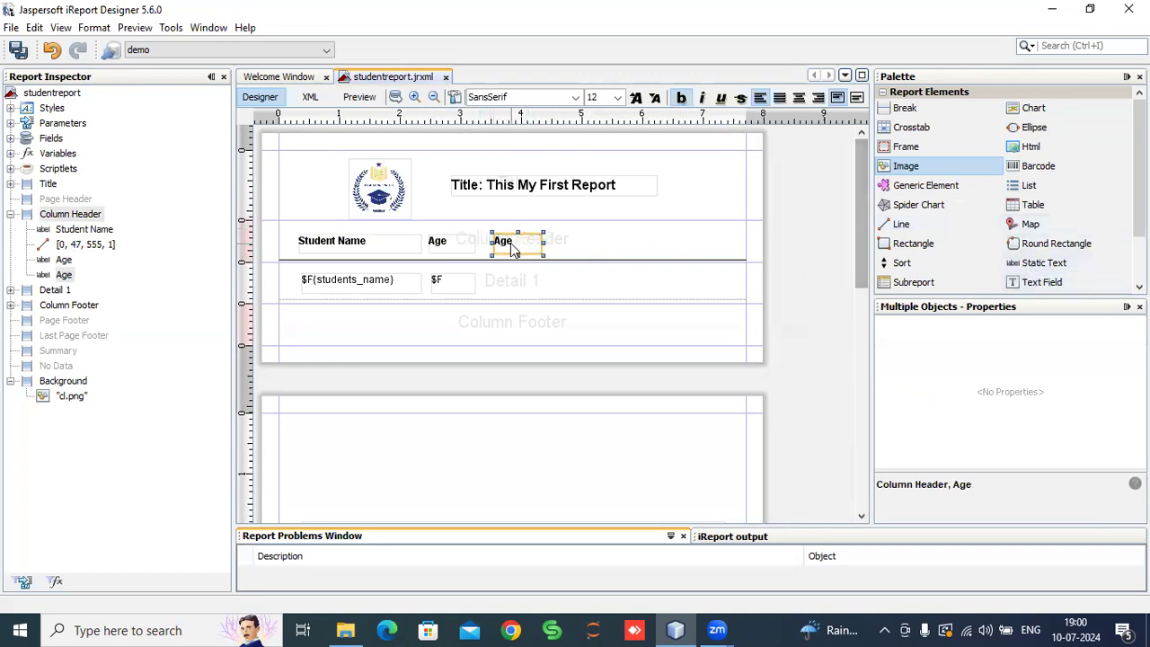
drag(512, 250, 506, 250)
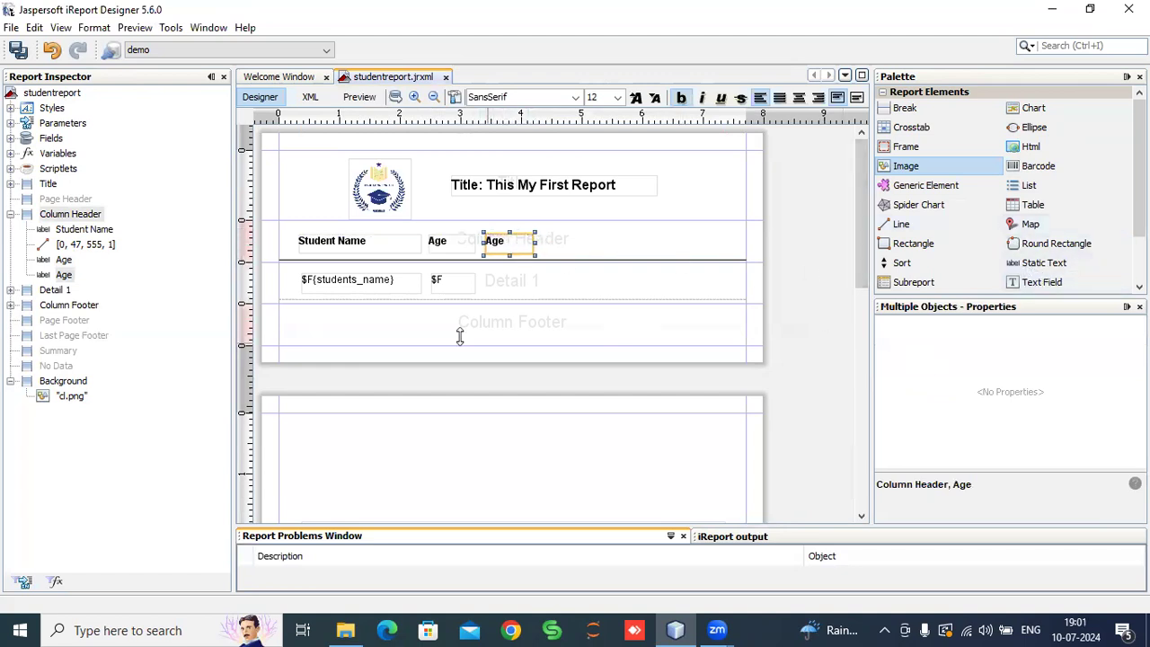
Step: Set the copied Age label's text to City
click(592, 247)
click(492, 249)
scroll(1055, 419, down, 5)
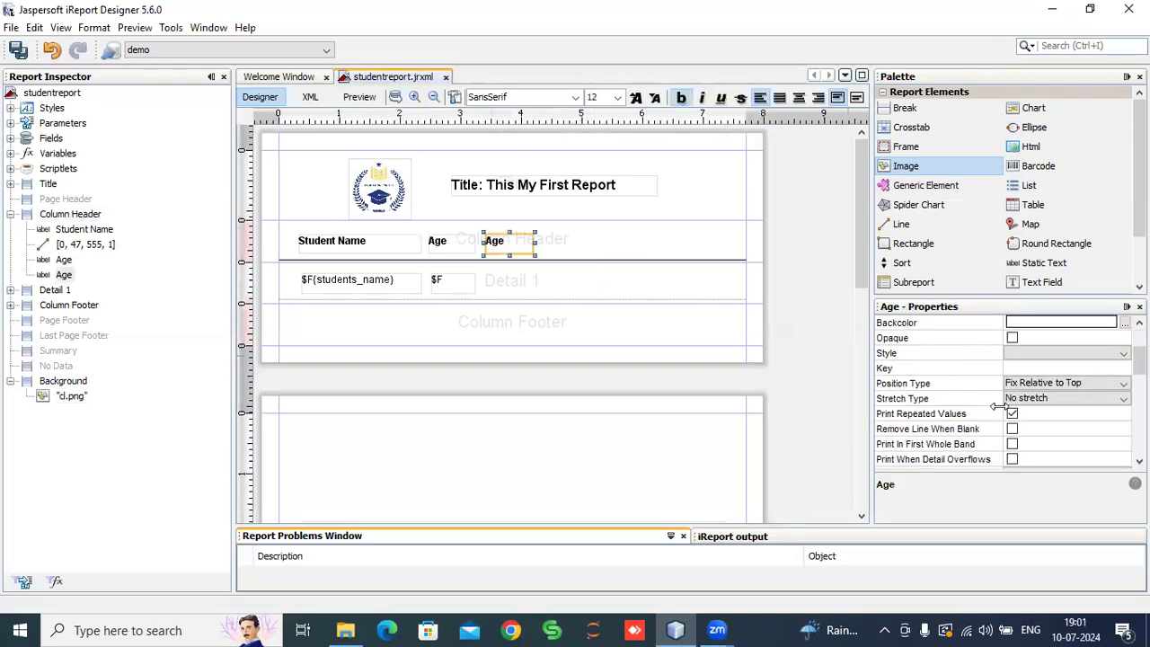
click(1025, 444)
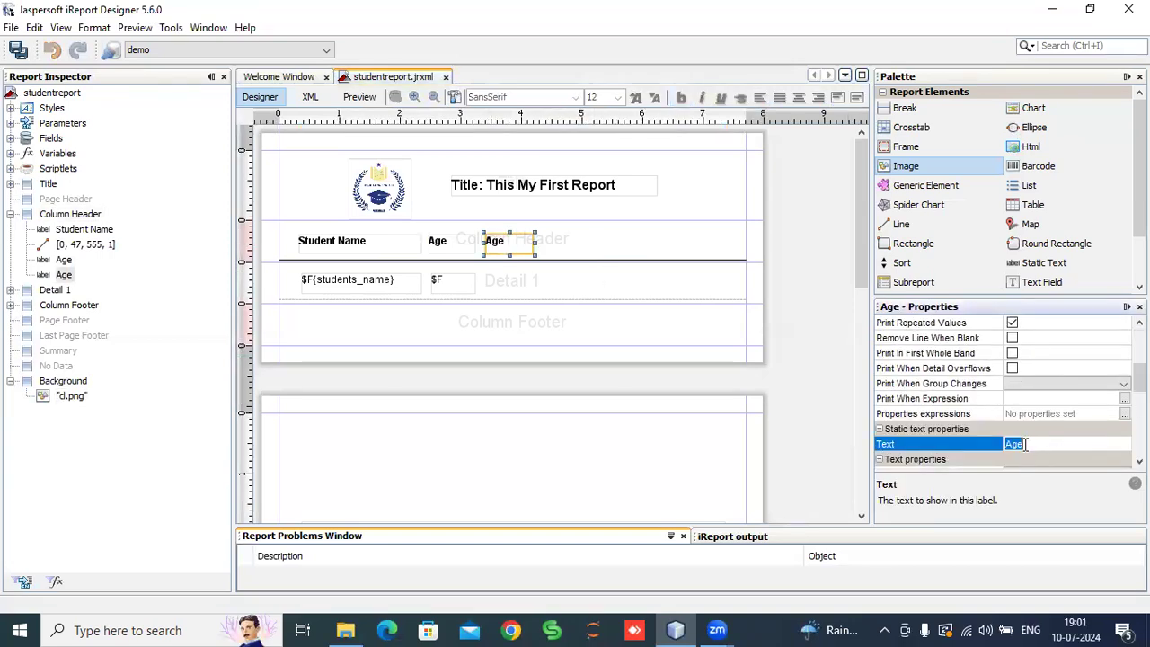
text(Ci)
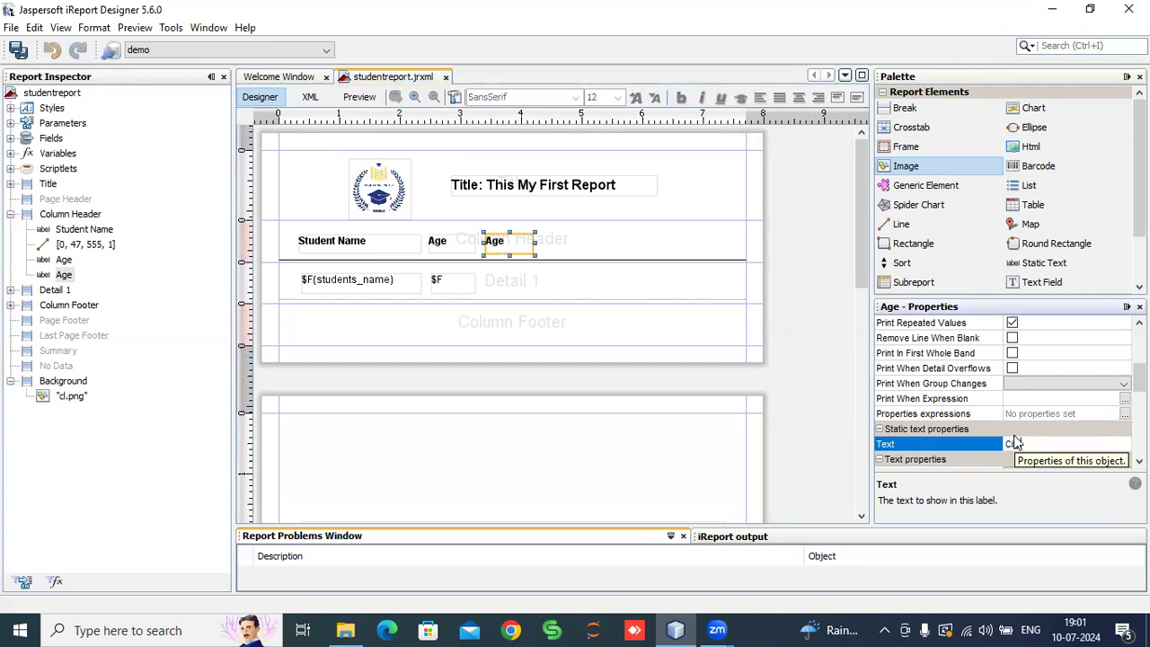
text(ty)
key(Return)
click(565, 255)
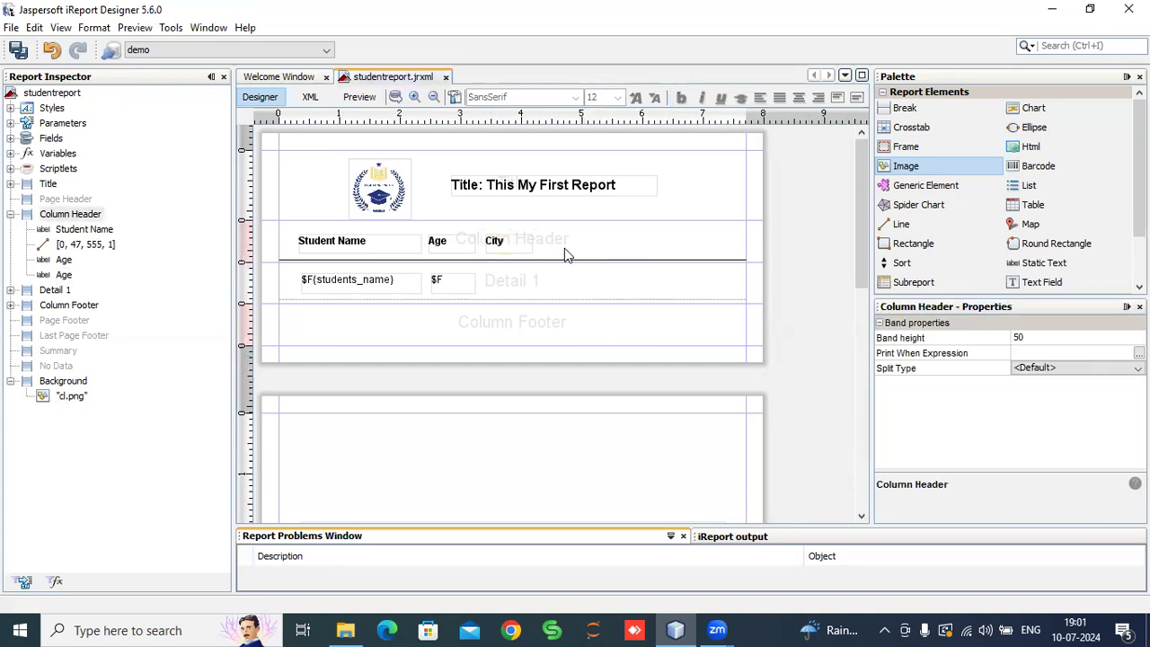
Step: Add a text field to the Detail 1 band under the City label, about 81 wide and 25 high, with font size 12
drag(454, 289, 454, 289)
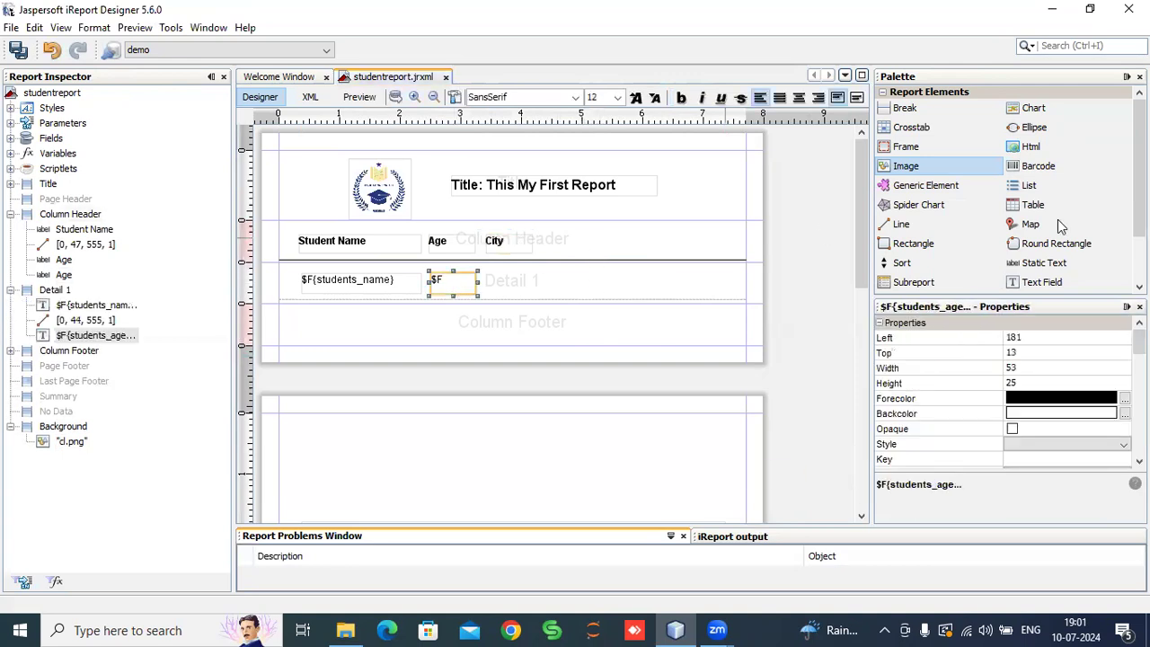
click(1033, 282)
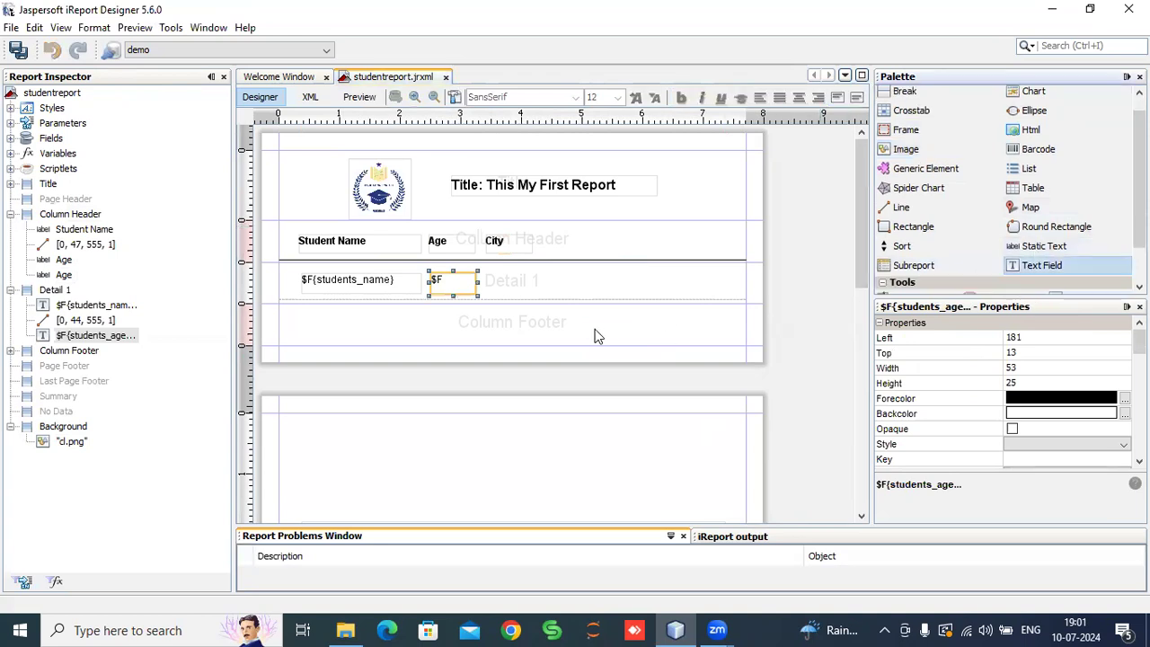
click(516, 283)
mouse_move(532, 286)
mouse_down()
mouse_move(498, 285)
mouse_move(553, 285)
mouse_move(536, 248)
mouse_move(559, 249)
mouse_move(519, 269)
mouse_up()
click(530, 246)
click(513, 282)
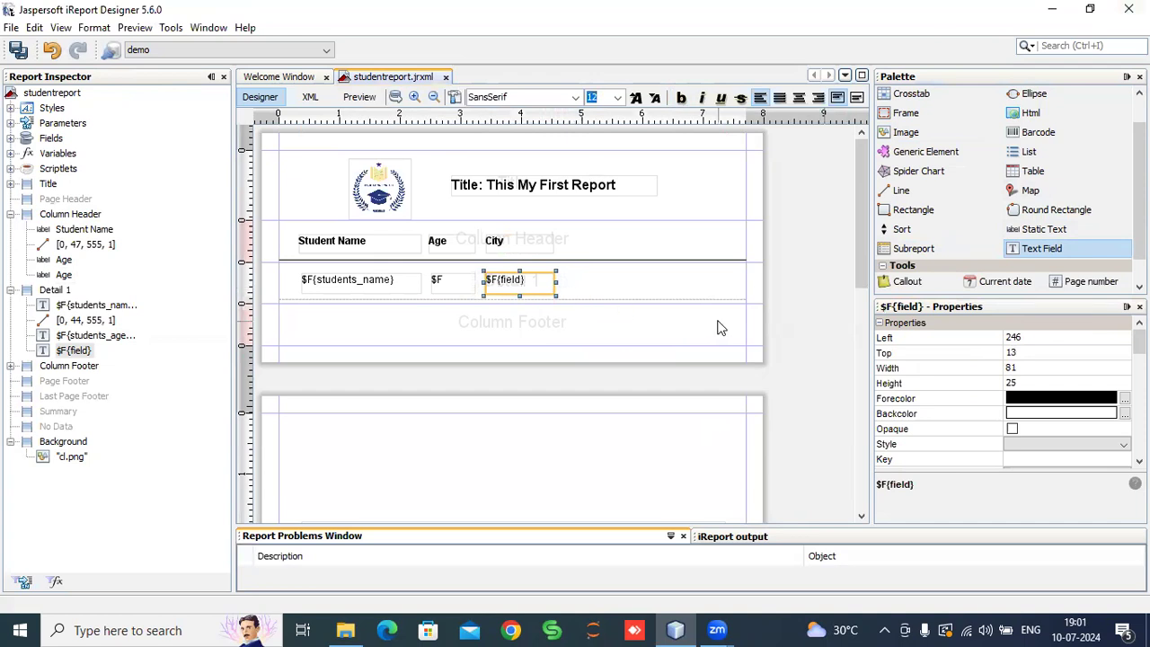
Step: Replace the new Detail 1 text field's expression with $F{cities_name}
click(630, 283)
click(530, 284)
scroll(1059, 414, down, 5)
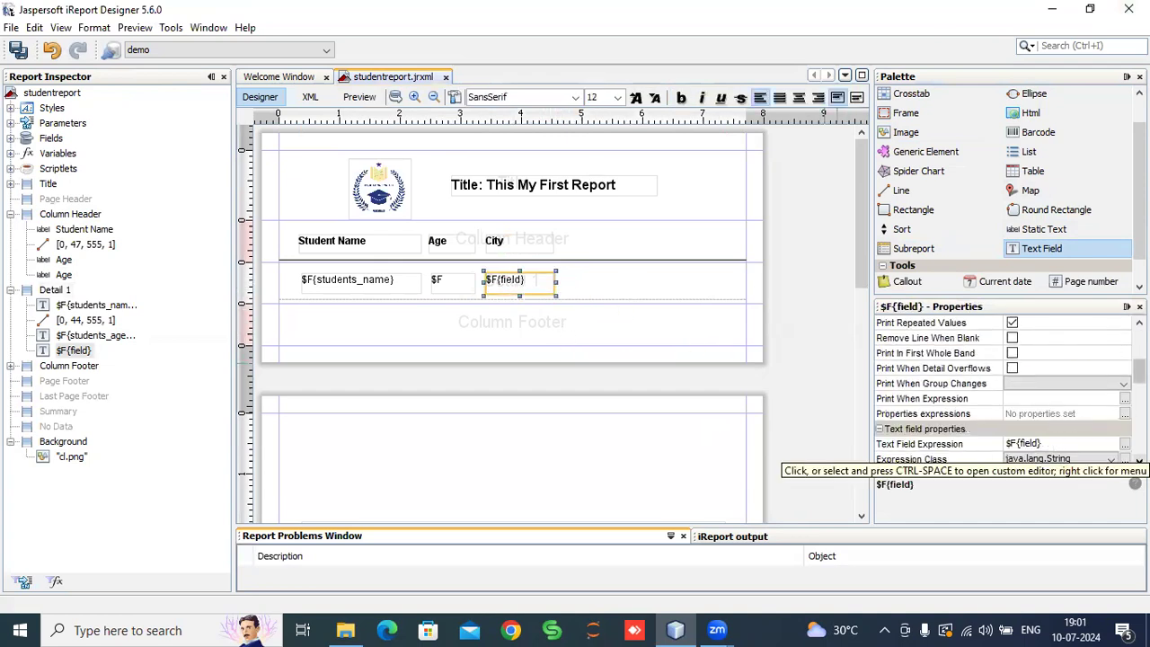
click(1123, 443)
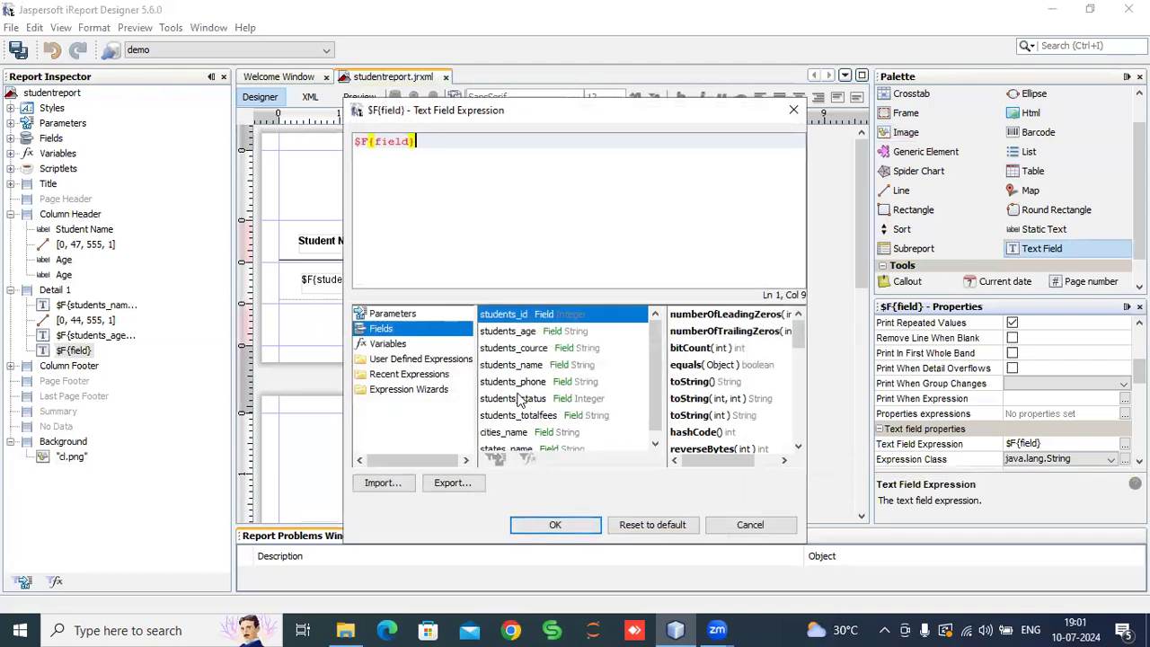
scroll(509, 432, down, 1)
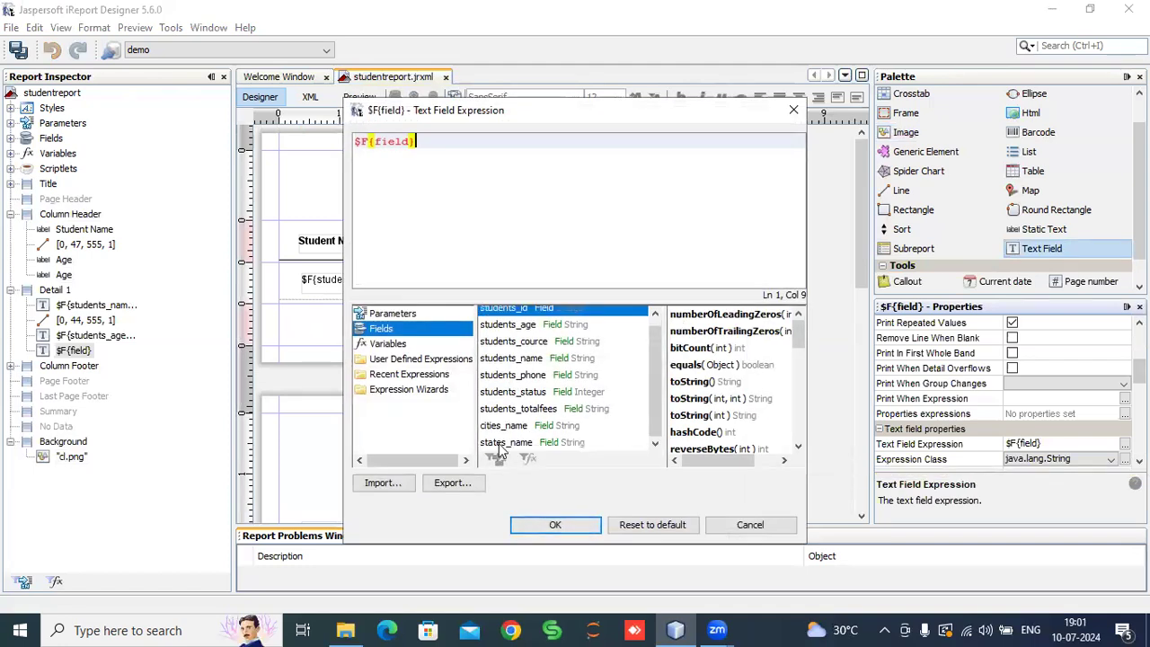
double_click(499, 426)
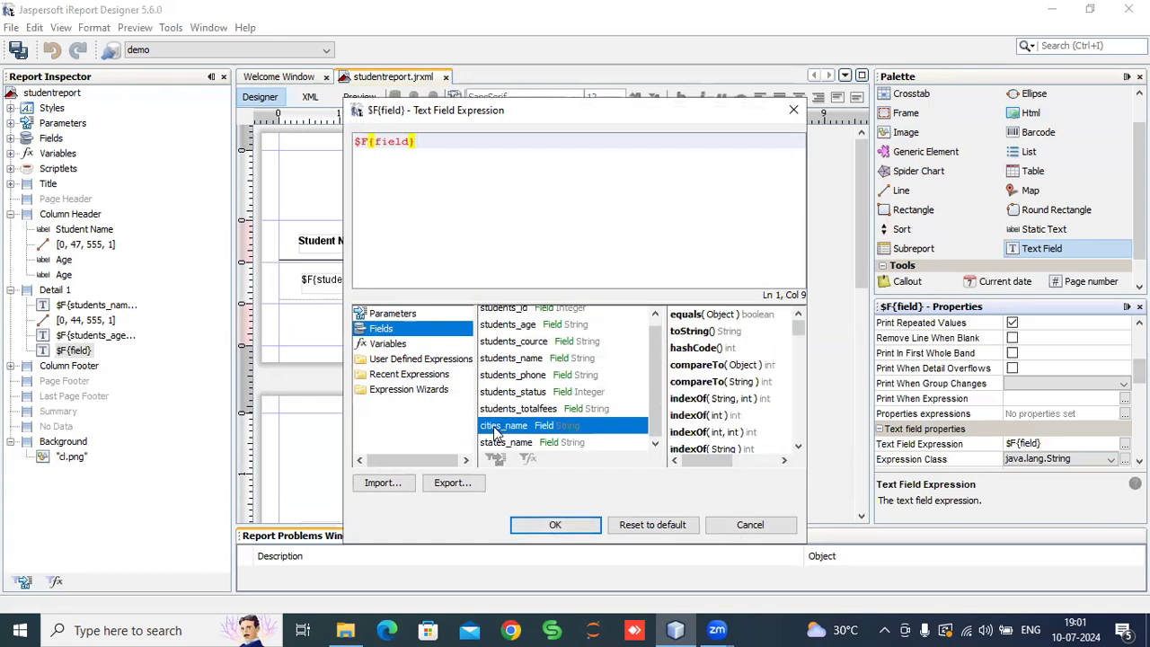
drag(412, 142, 334, 147)
key(BackSpace)
click(462, 146)
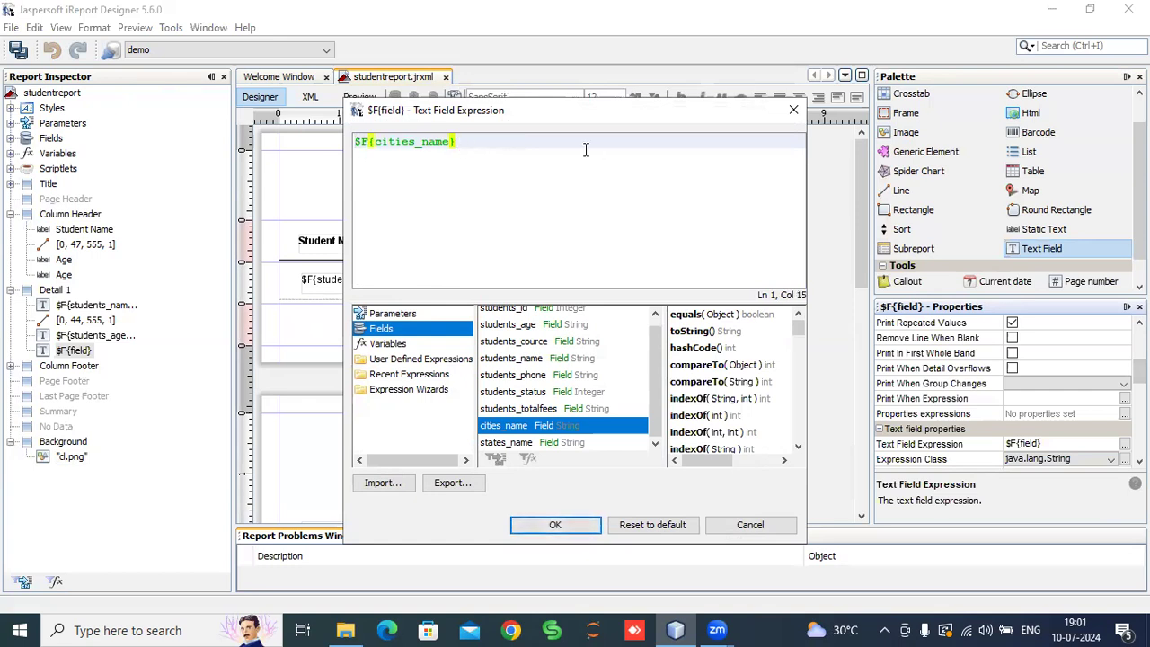
Step: Try the misspelled field name cities_names in the expression, and restore it to $F{cities_name}
key(BackSpace)
key(BackSpace)
key(BackSpace)
key(BackSpace)
text(name)
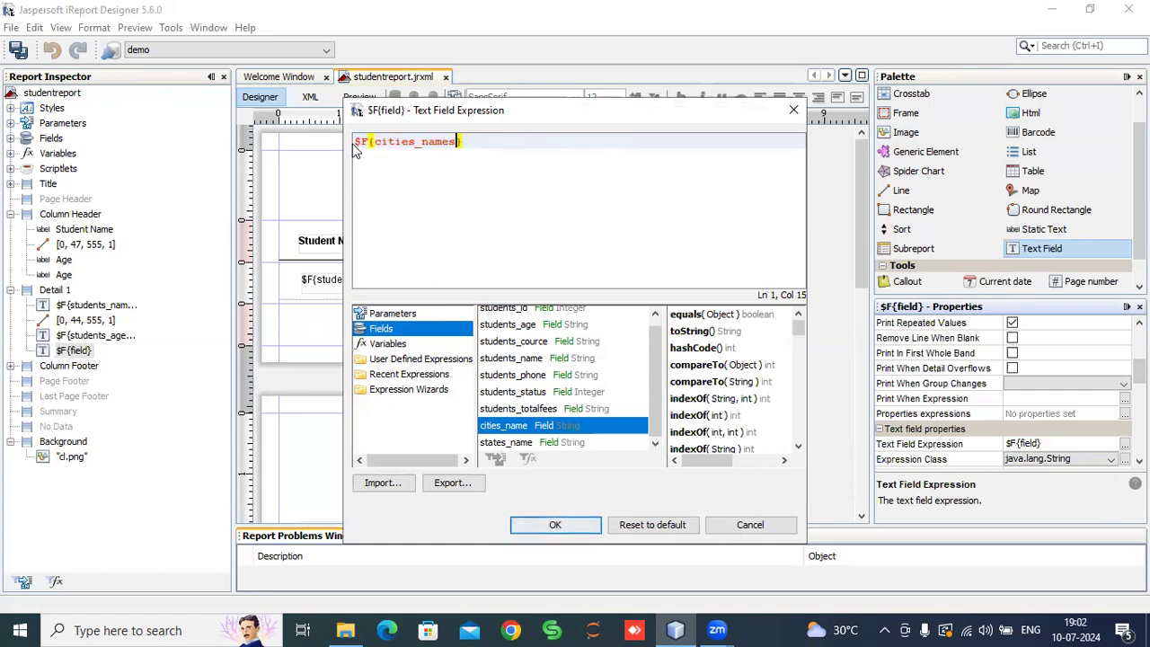
drag(356, 140, 465, 160)
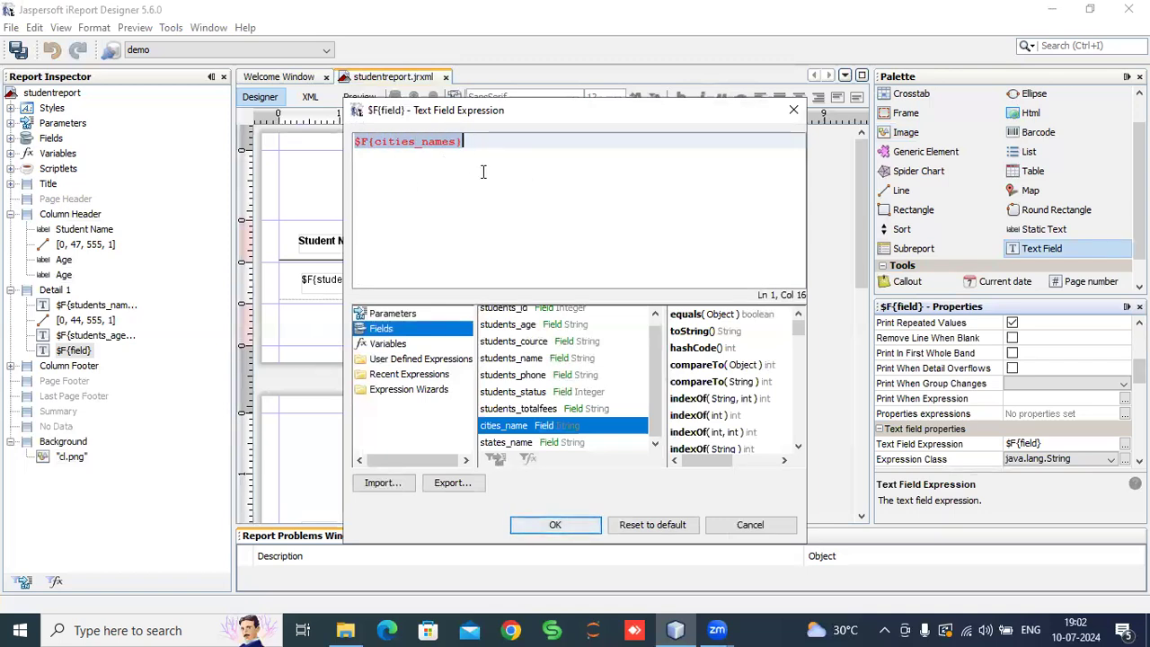
click(458, 142)
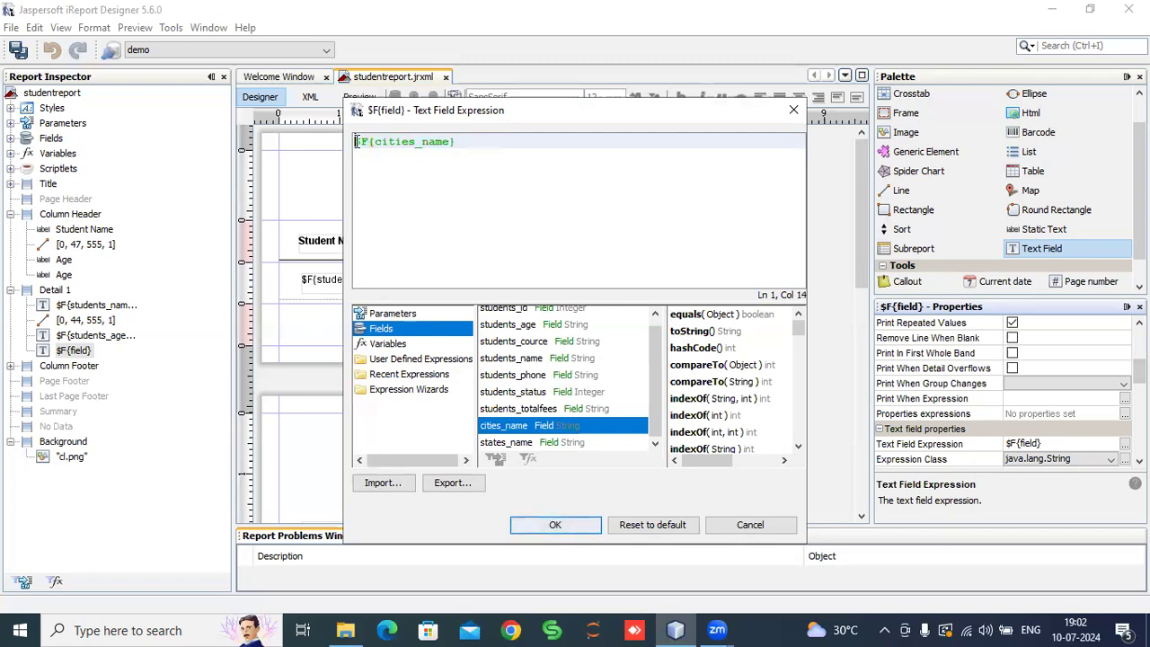
Step: Confirm the $F{cities_name} expression, preview the report to check the City column, and return to the design view
drag(356, 142, 450, 141)
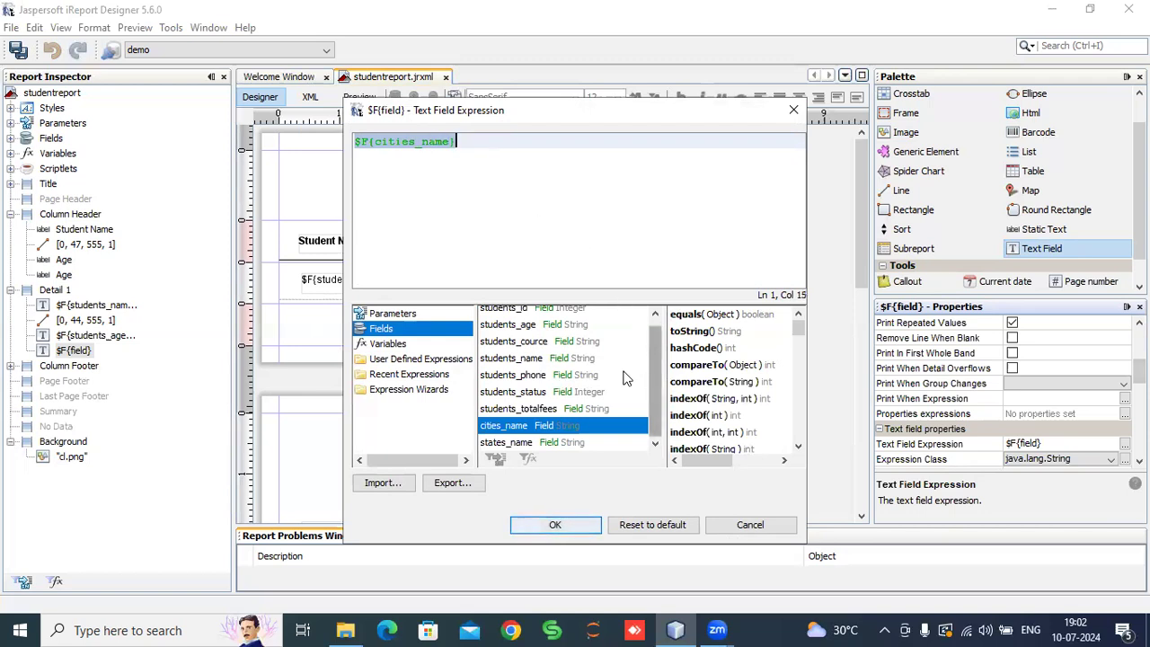
click(581, 525)
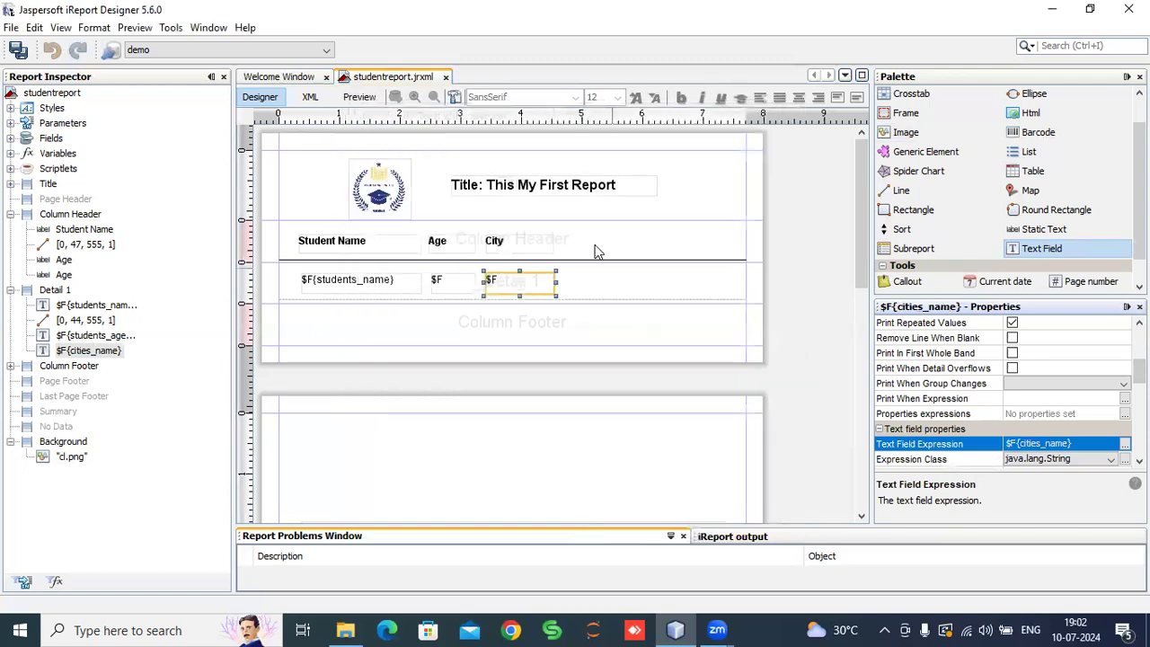
click(358, 97)
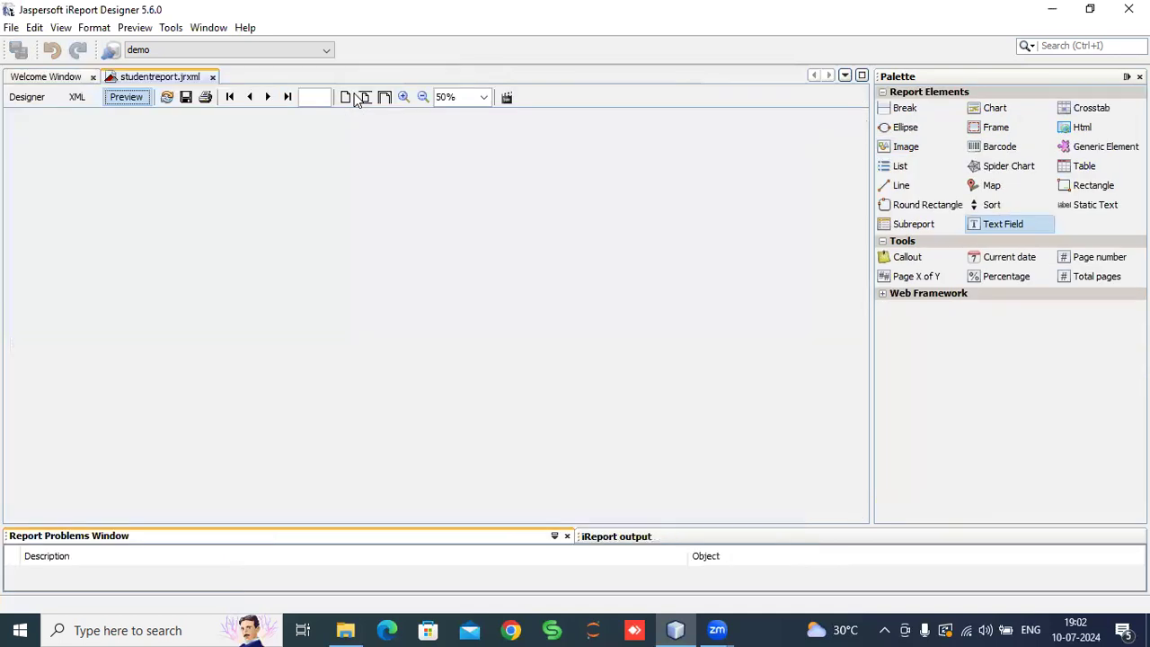
scroll(440, 277, down, 4)
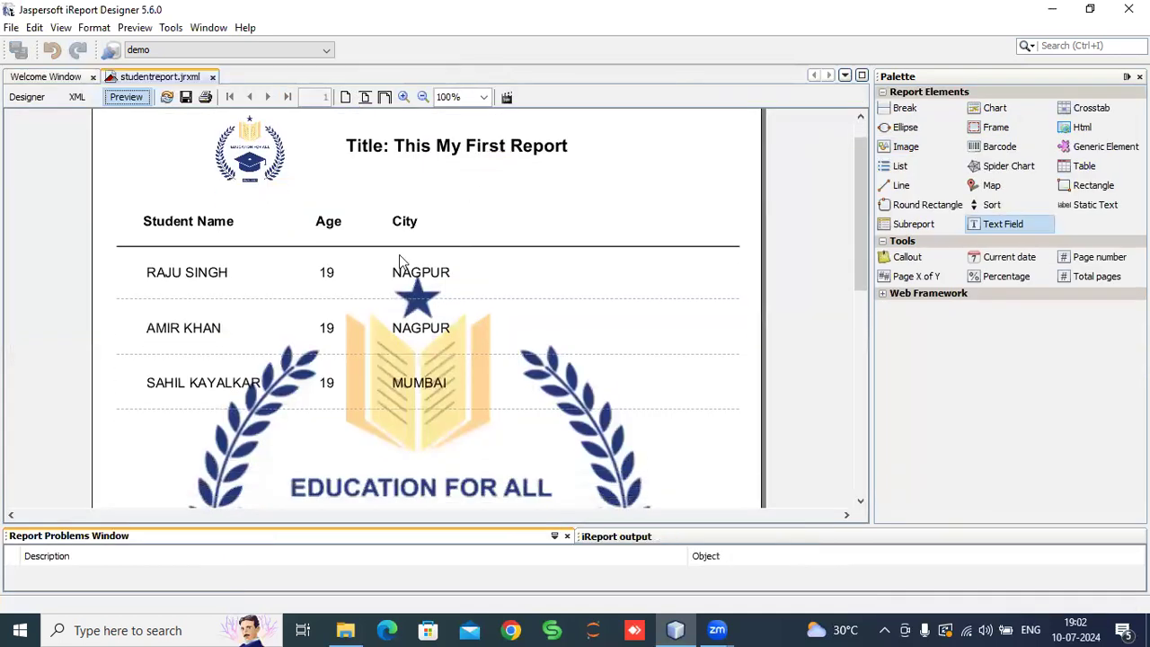
scroll(437, 288, up, 1)
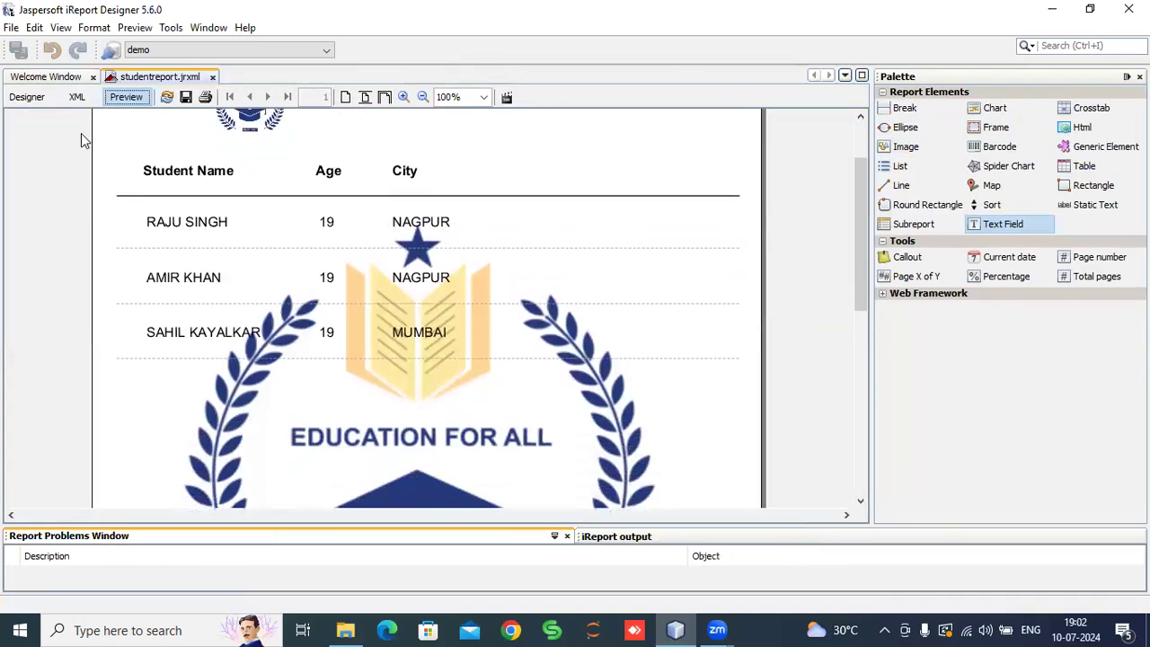
click(29, 98)
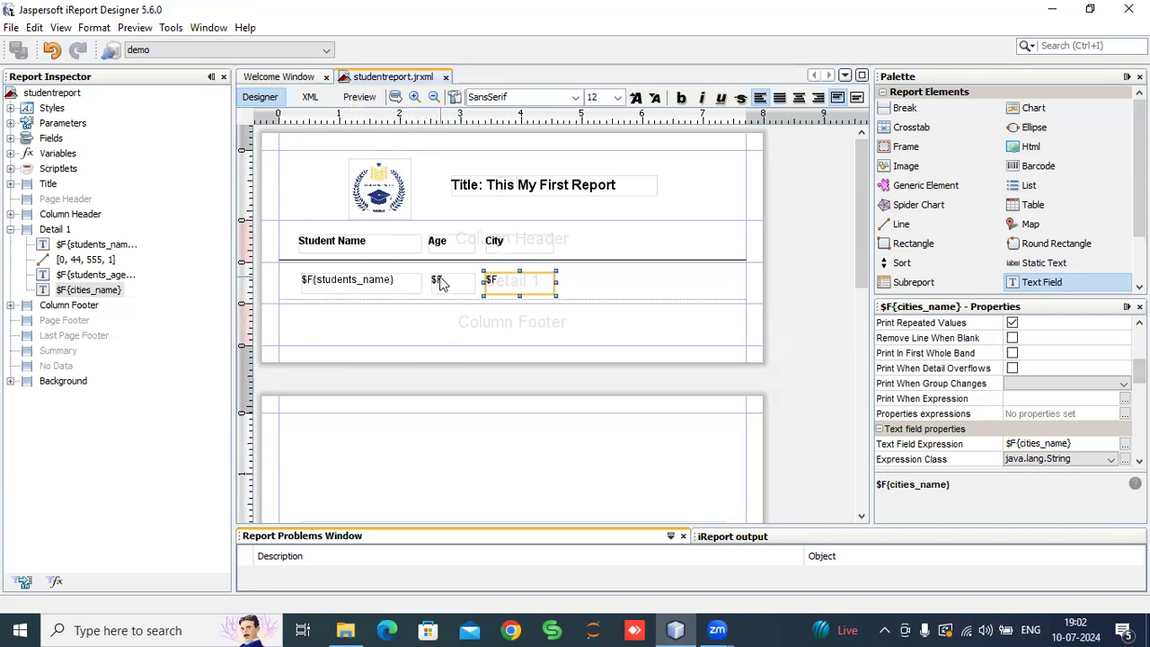
Step: Place a text field in the Column Footer band below the age field
click(440, 283)
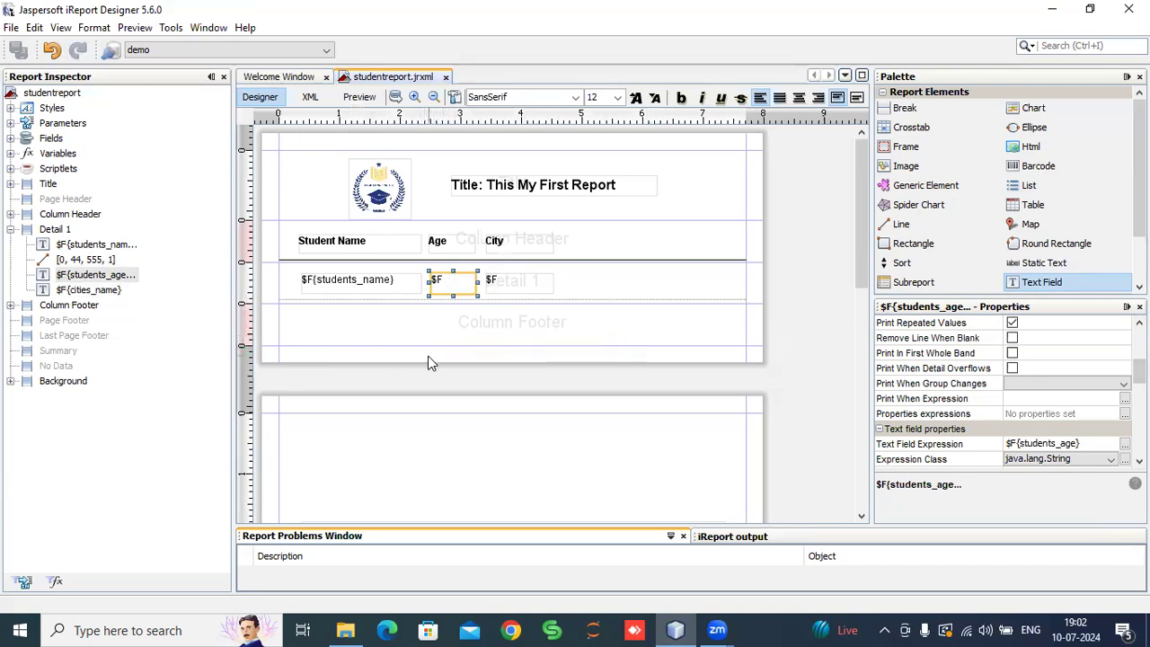
click(70, 306)
click(50, 321)
click(60, 310)
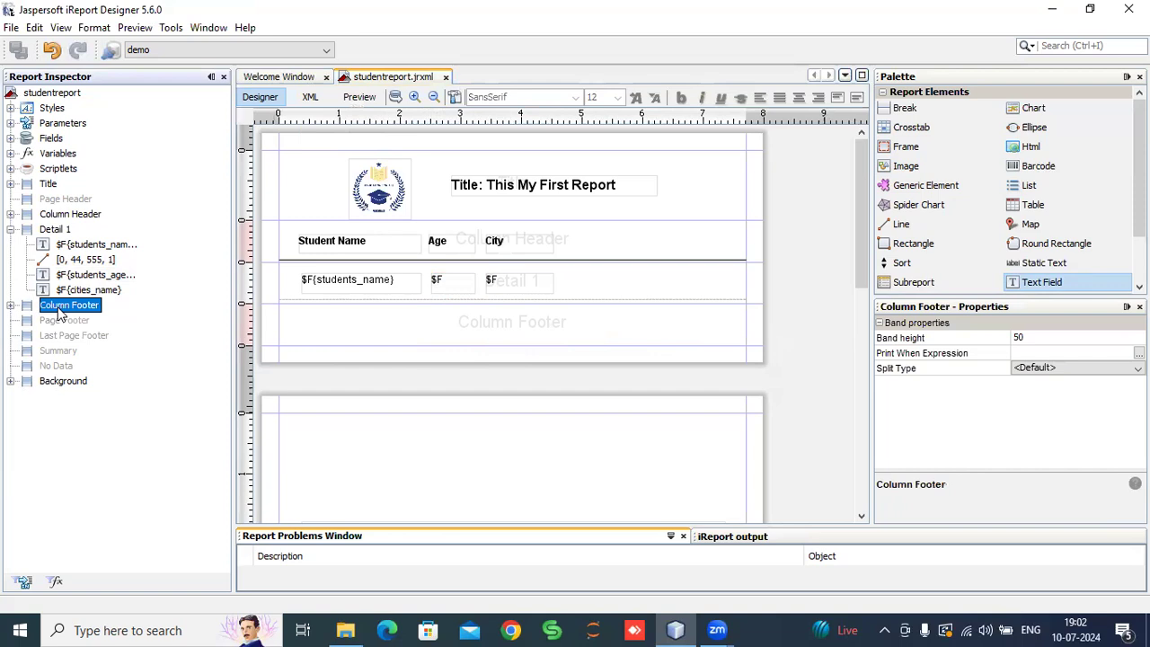
click(1020, 284)
drag(1020, 283, 430, 317)
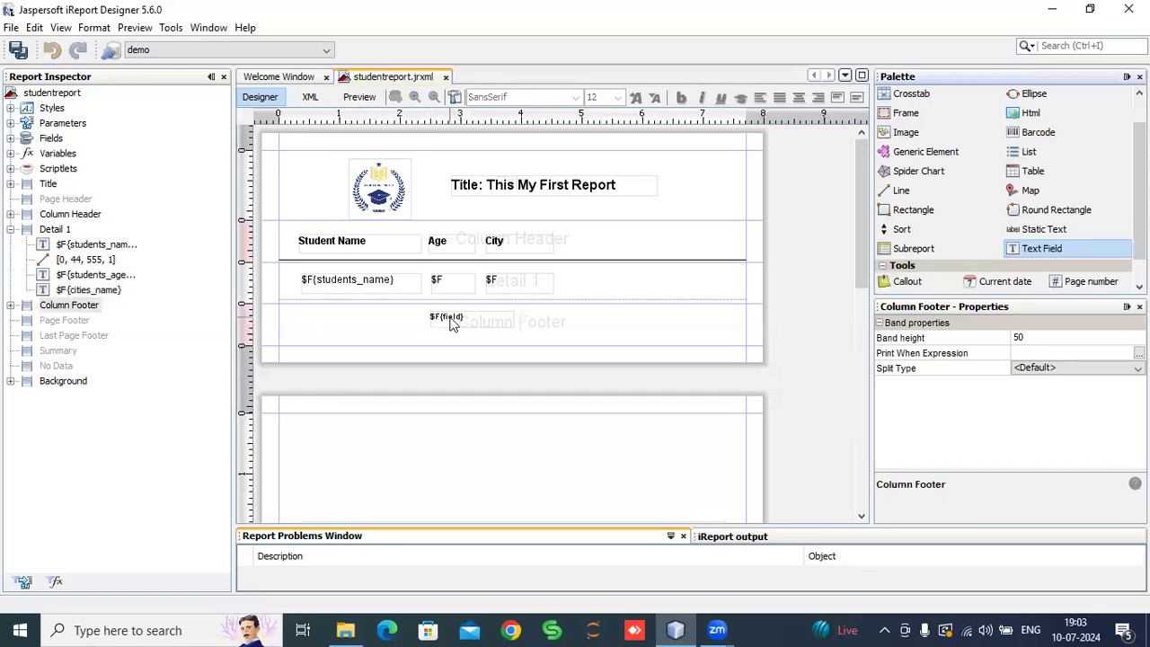
click(453, 322)
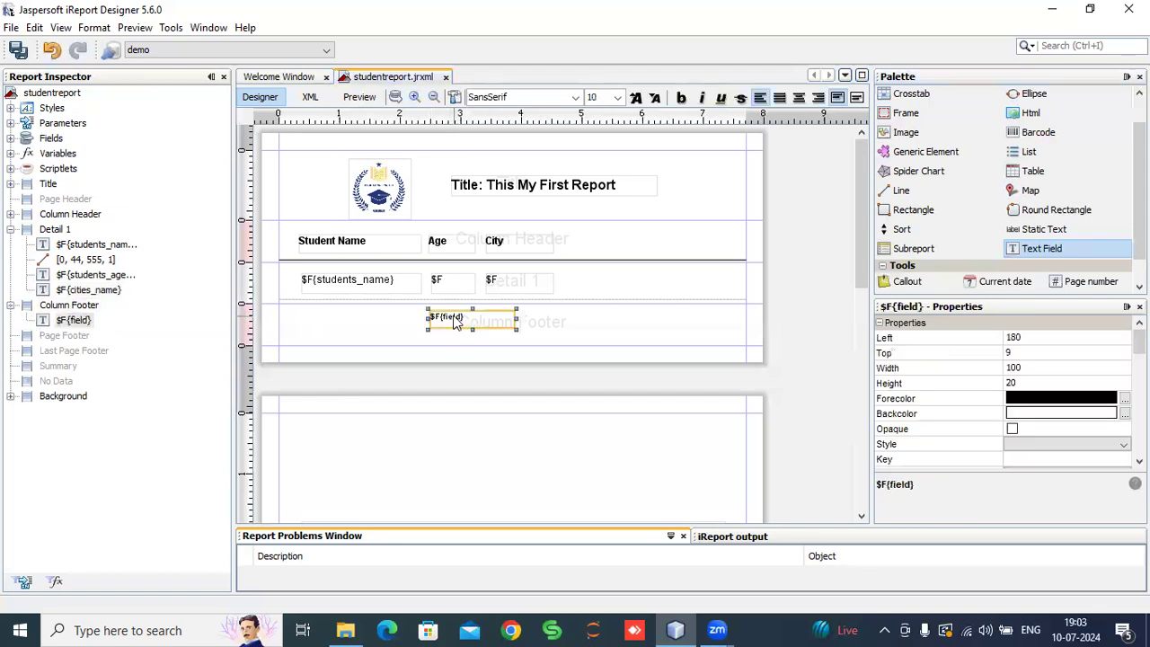
Step: Delete the Column Footer band together with its text field, and add an empty Column Footer band again
click(87, 310)
right_click(100, 309)
click(127, 374)
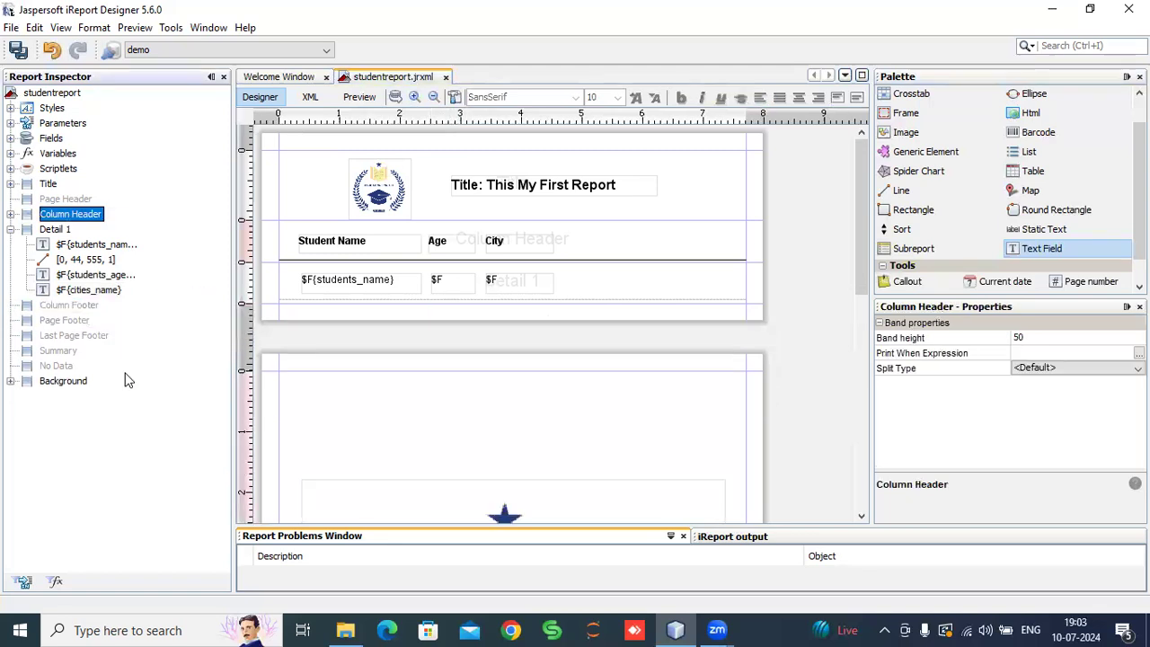
right_click(69, 306)
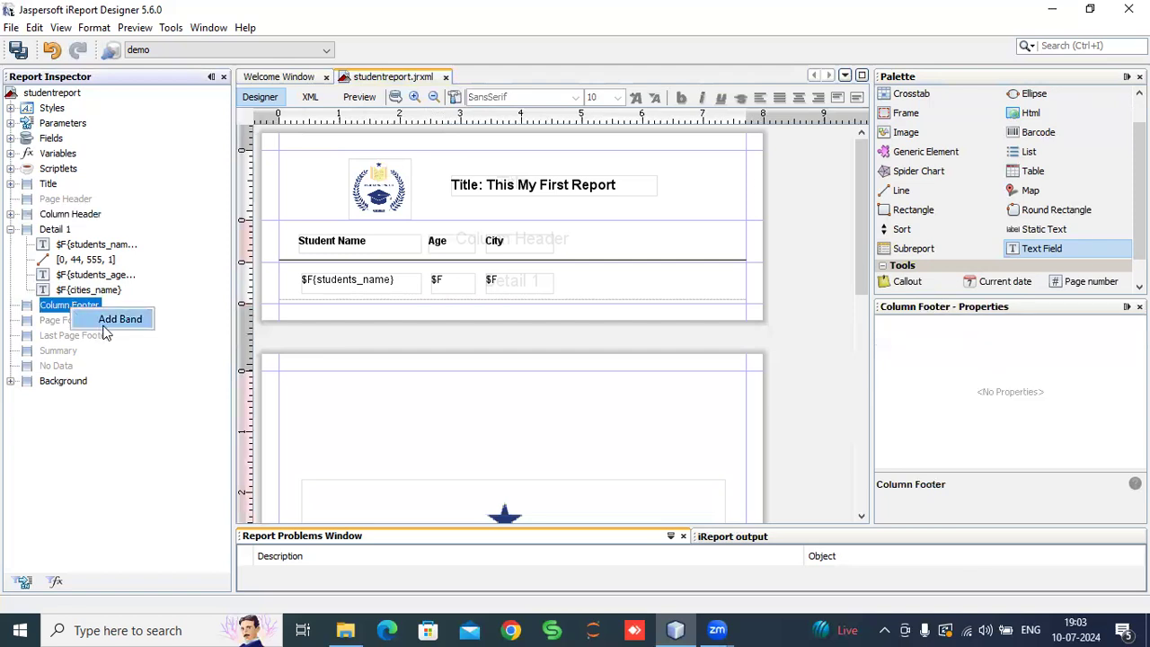
click(106, 322)
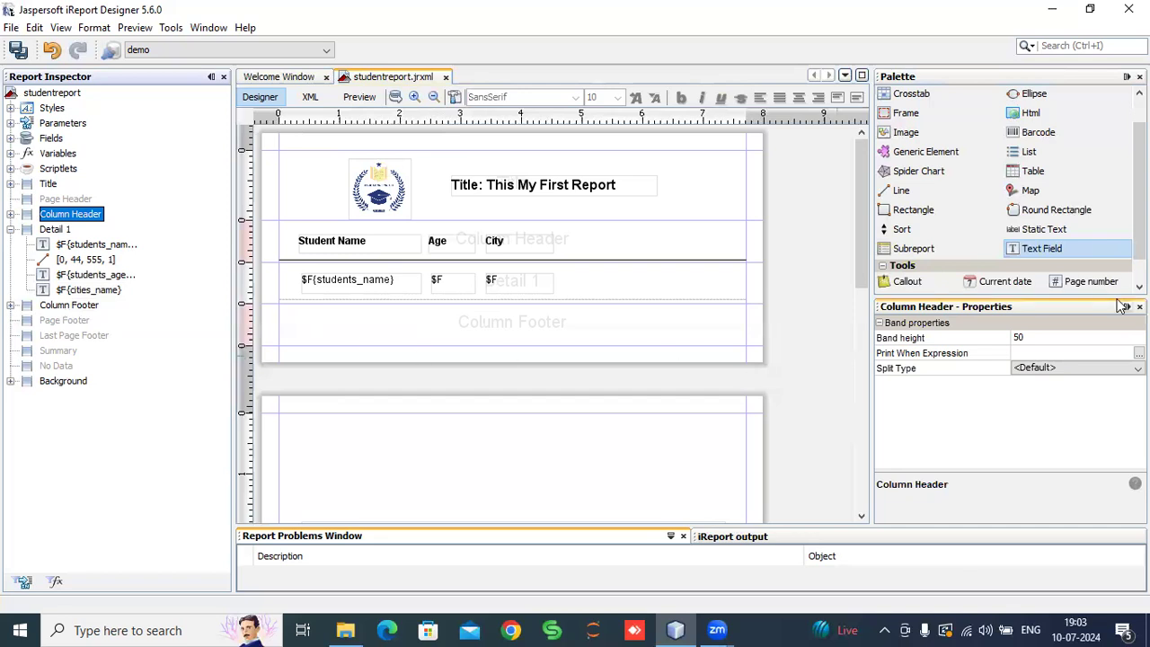
Step: Add a text field to the Column Footer band below the age field, about 56 wide and 26 high
drag(1013, 254, 446, 334)
drag(514, 320, 493, 318)
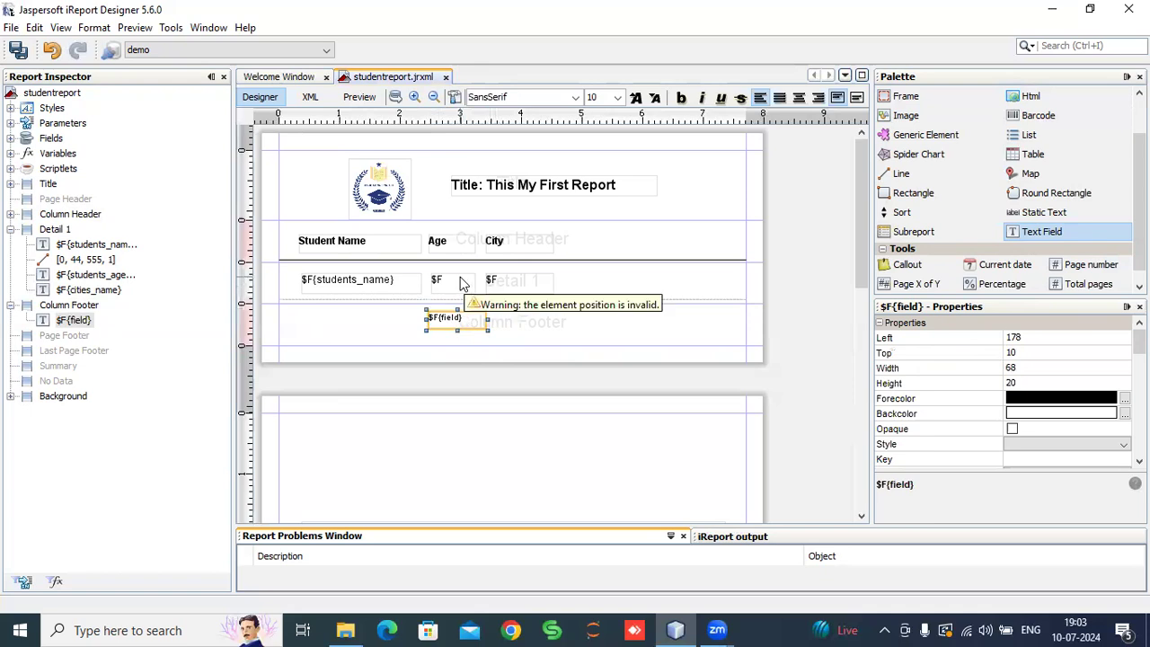
drag(488, 318, 478, 318)
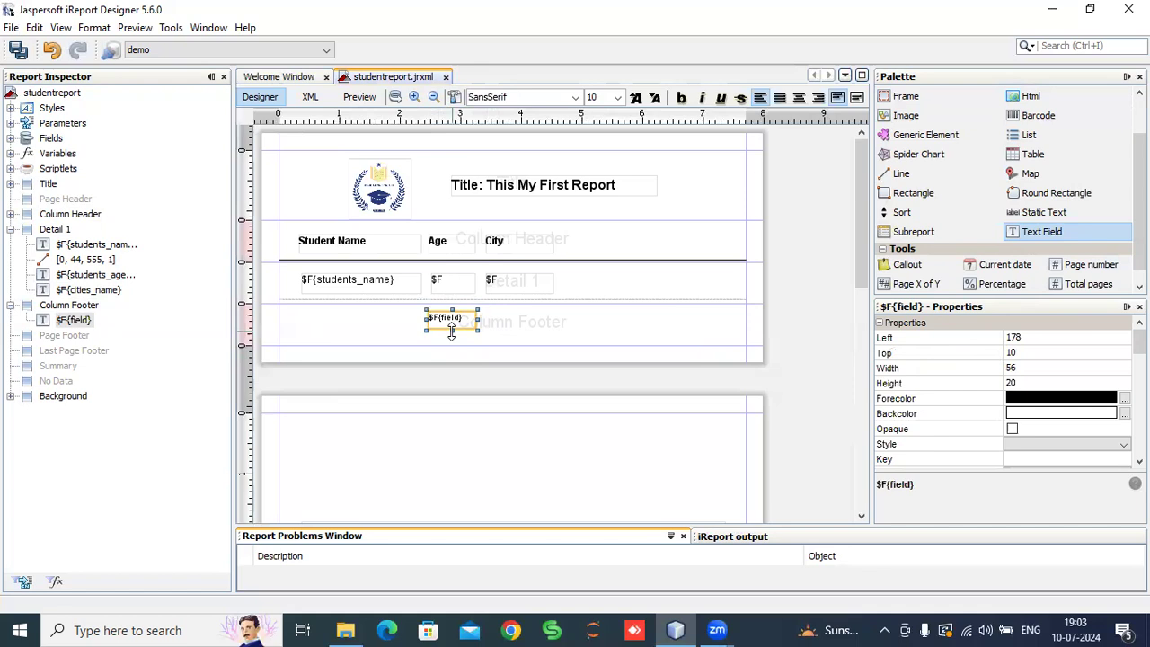
drag(452, 330, 452, 336)
Step: Format the Column Footer text field as bold, size 14, and widen it to about 149
click(617, 97)
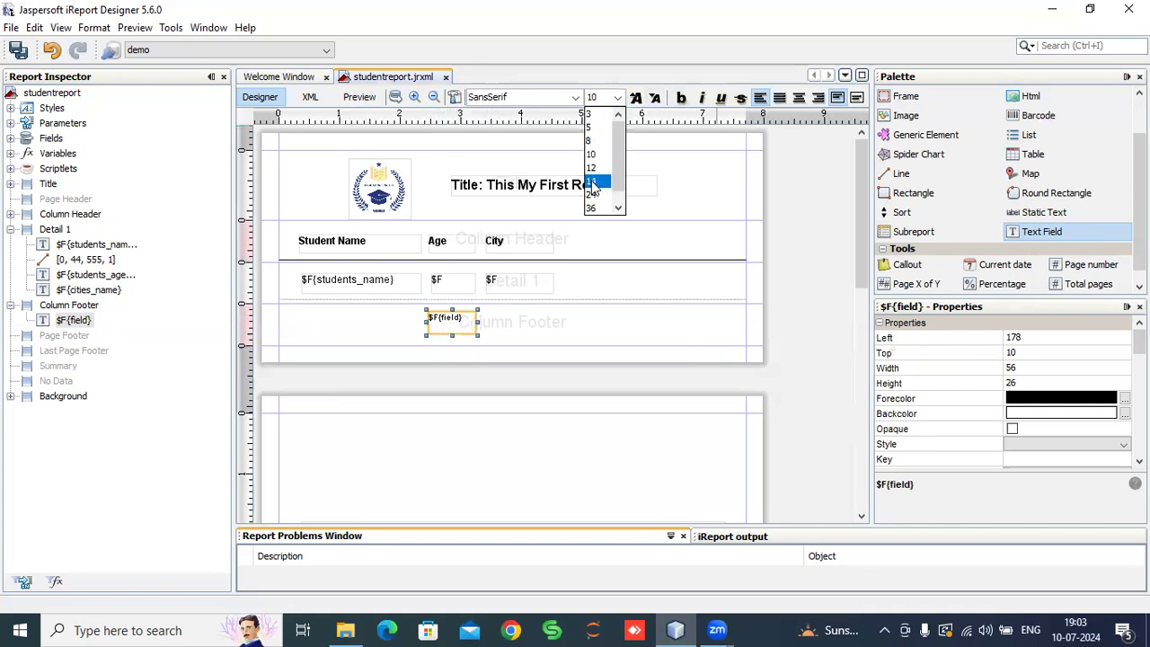
click(592, 182)
drag(477, 321, 488, 320)
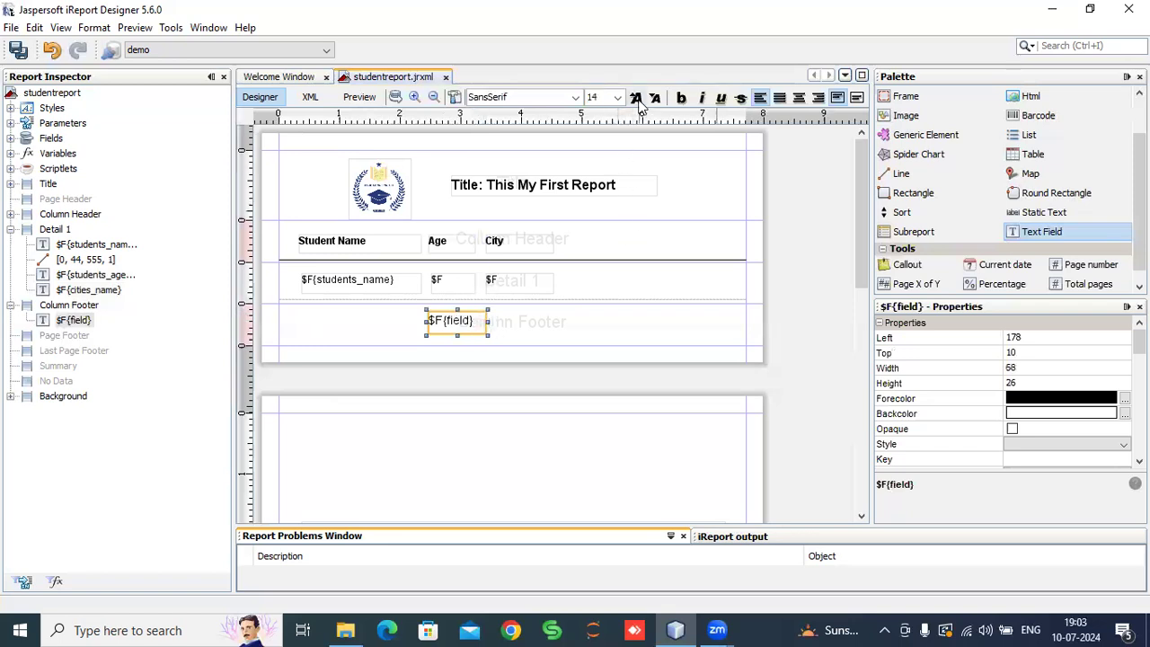
click(681, 97)
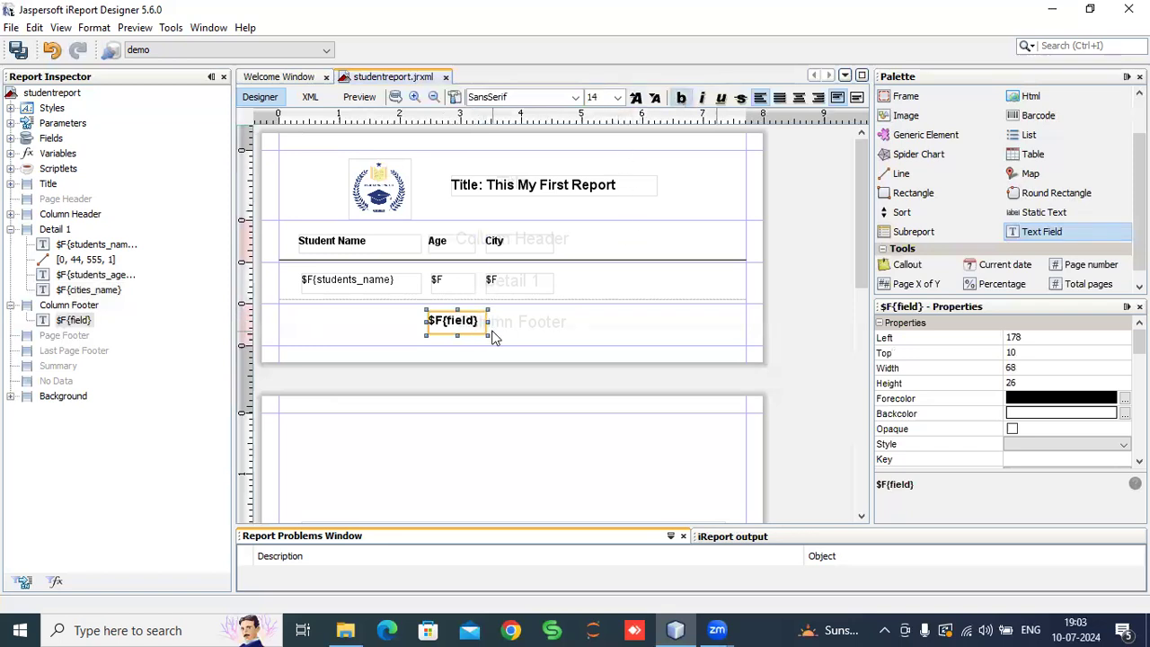
drag(488, 321, 557, 320)
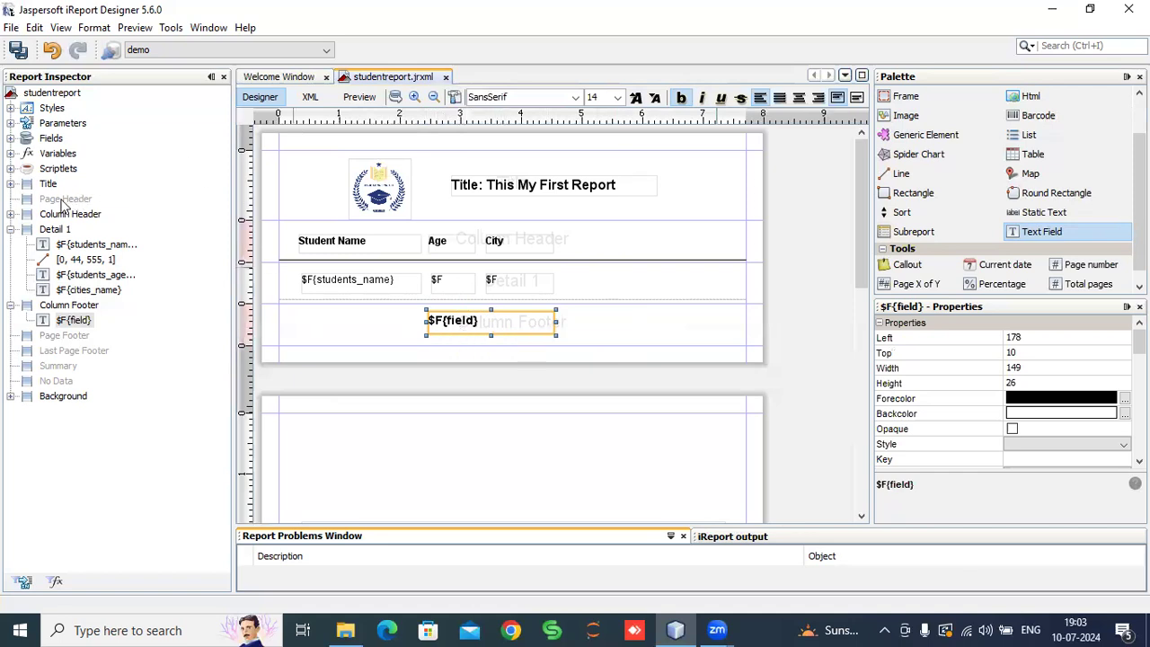
Step: Add a new report variable and name it agesum
click(57, 155)
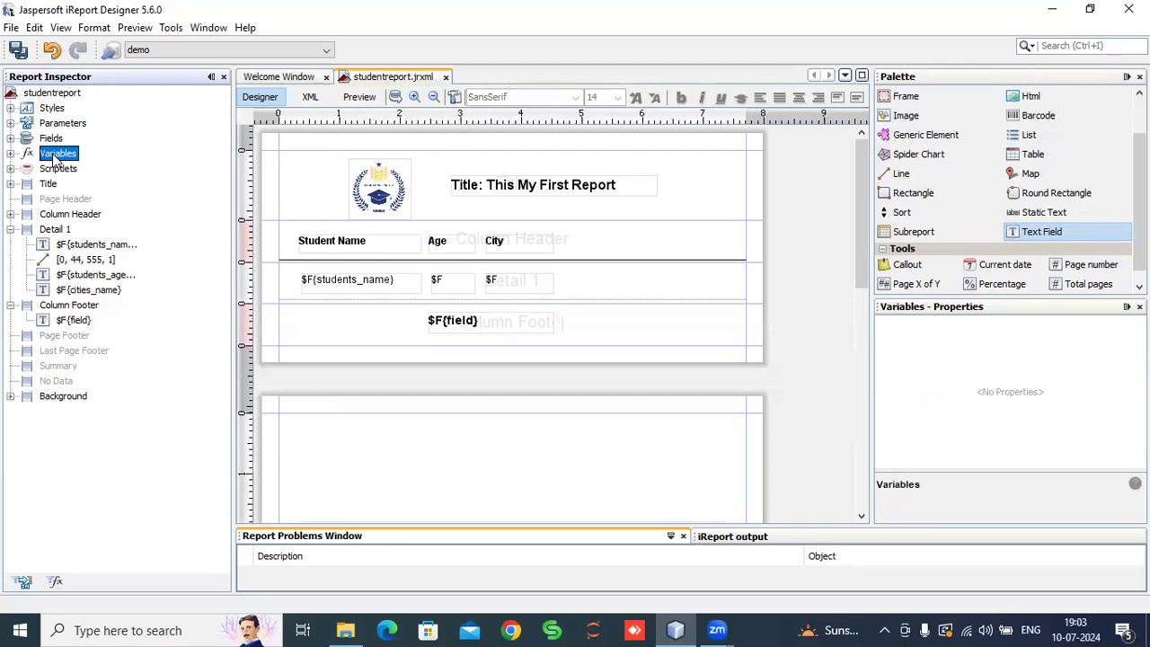
right_click(54, 158)
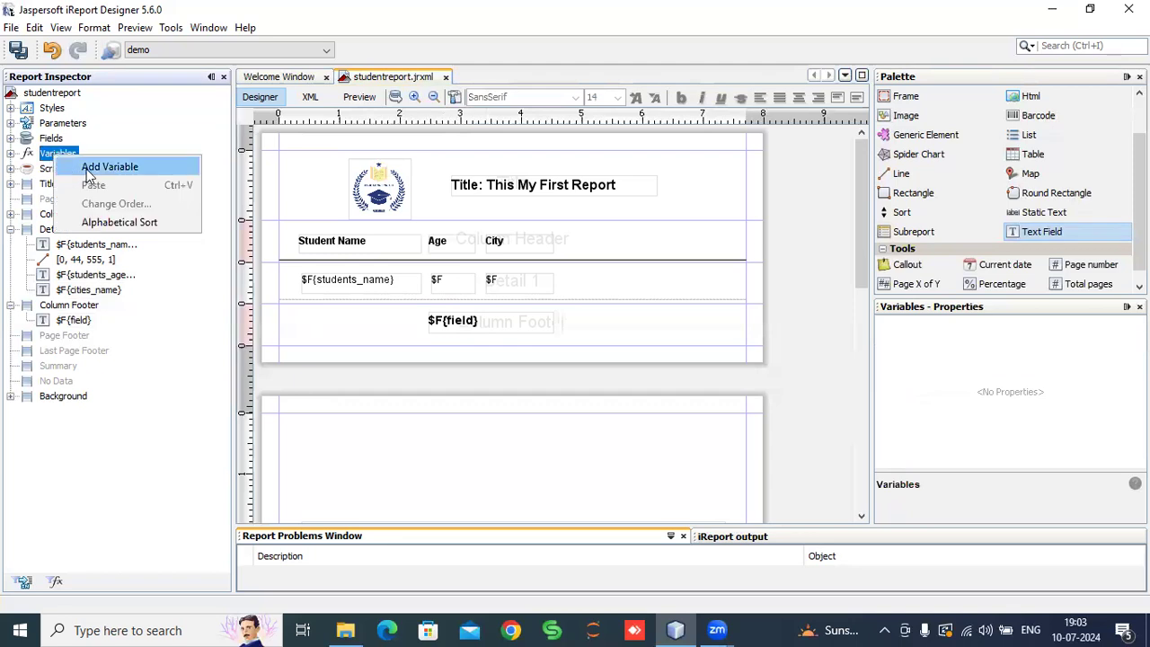
right_click(42, 153)
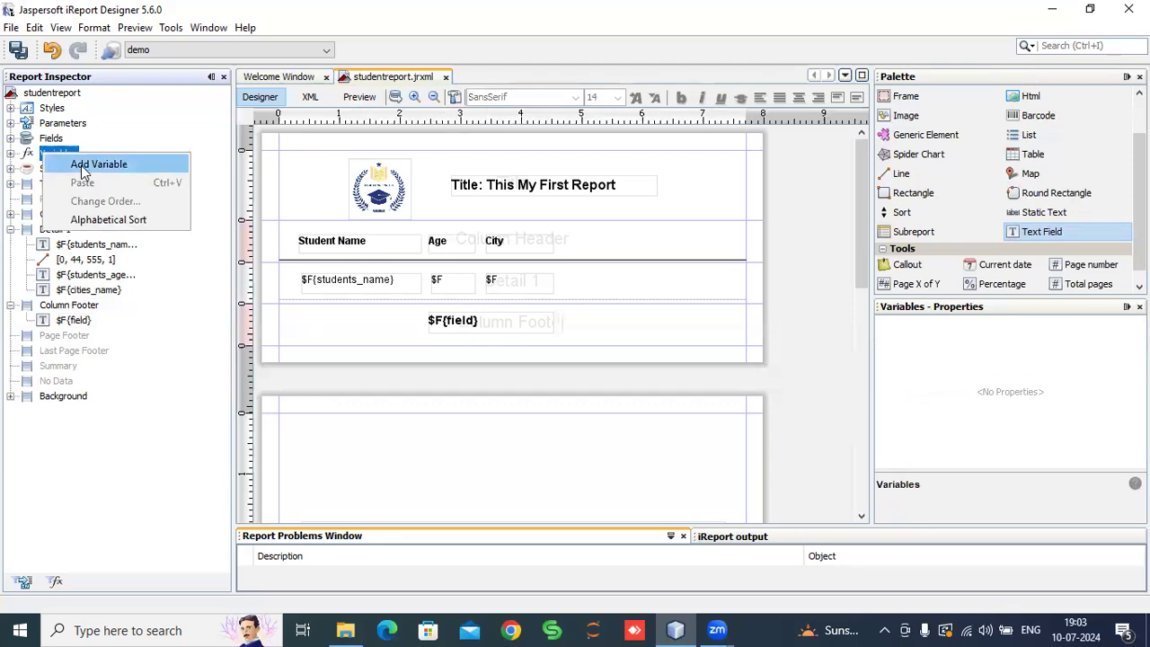
click(82, 167)
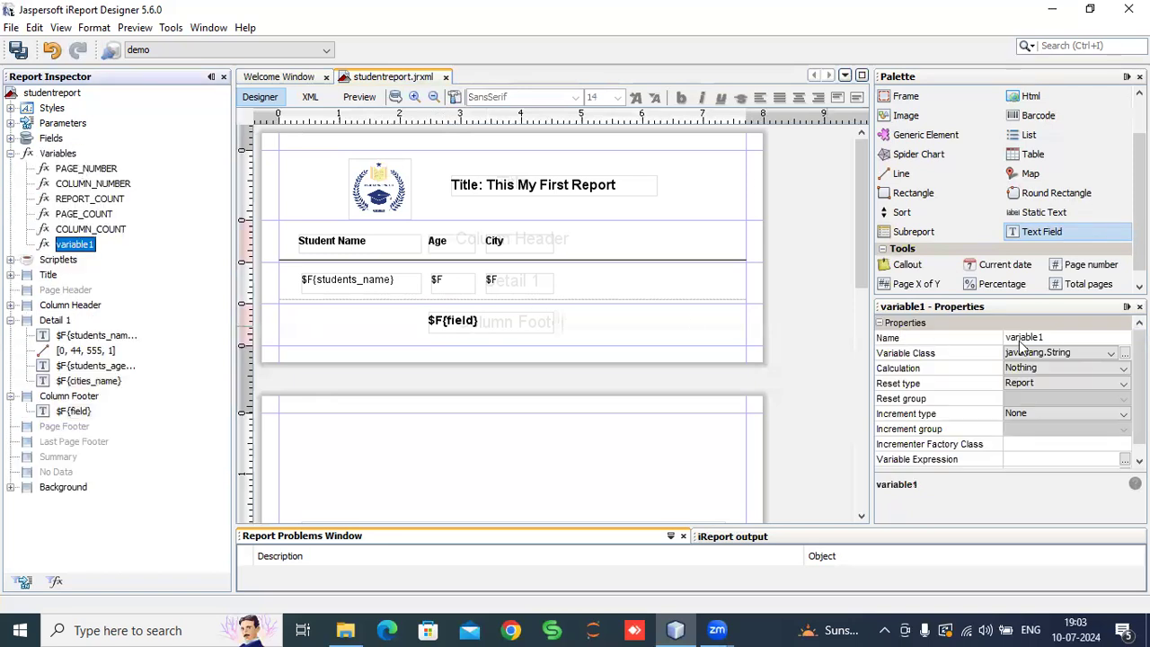
click(1054, 337)
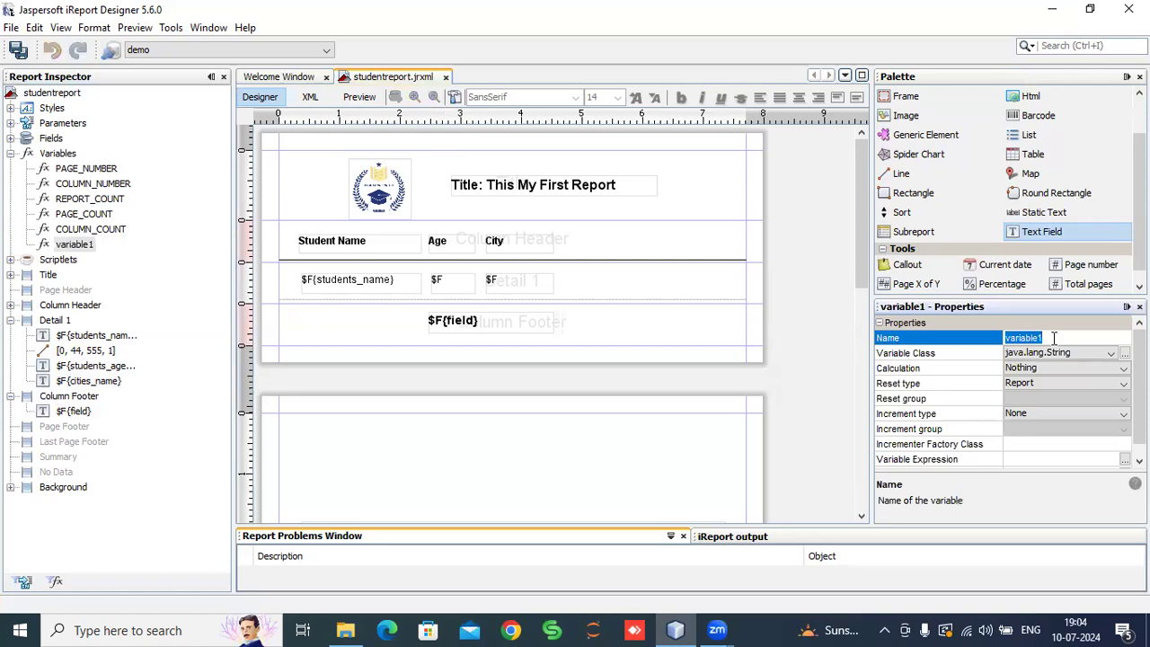
text(agesum)
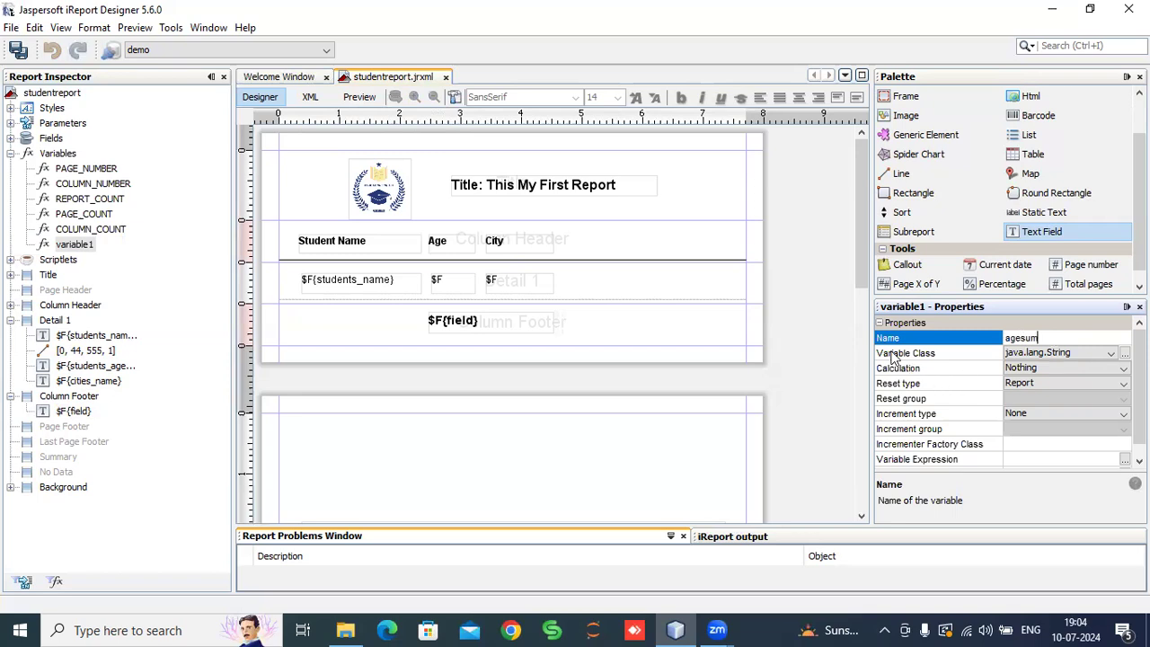
Step: Set the agesum variable's class to java.lang.Integer and its calculation to Sum
click(1114, 358)
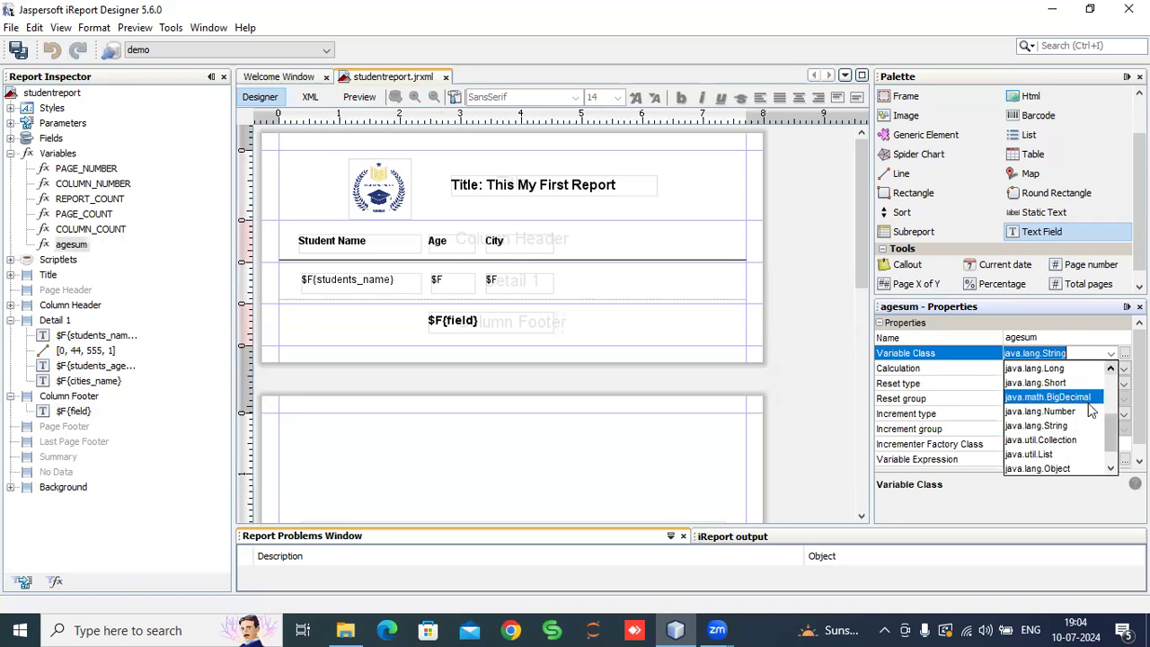
scroll(1108, 432, up, 2)
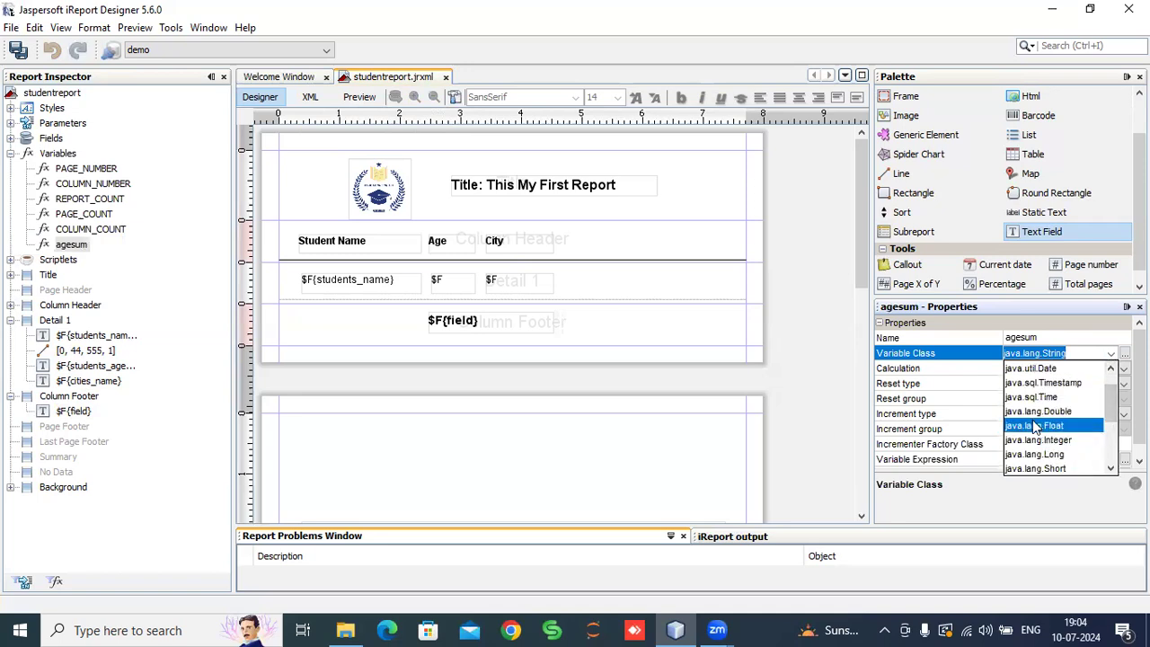
click(1041, 440)
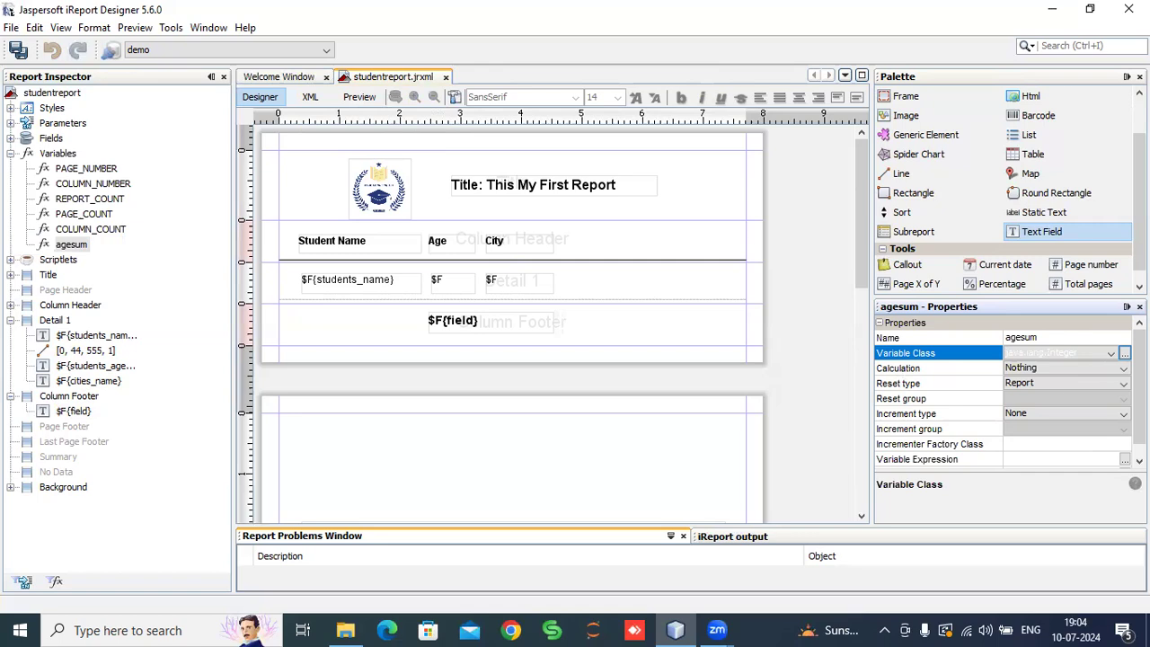
click(1121, 368)
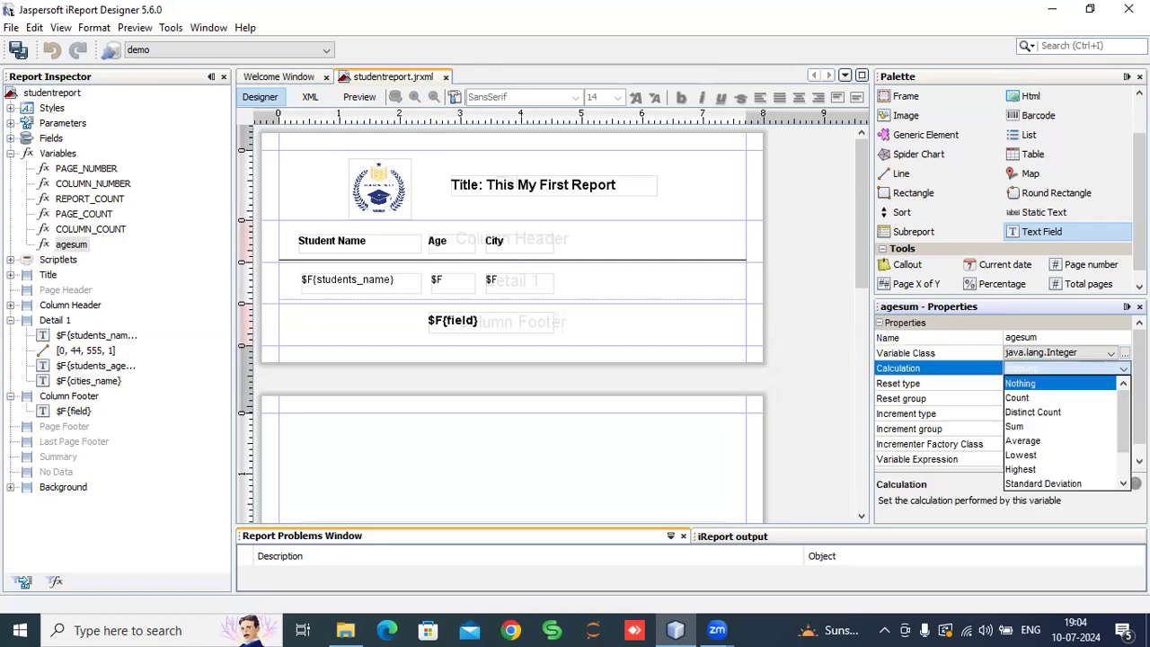
click(1022, 427)
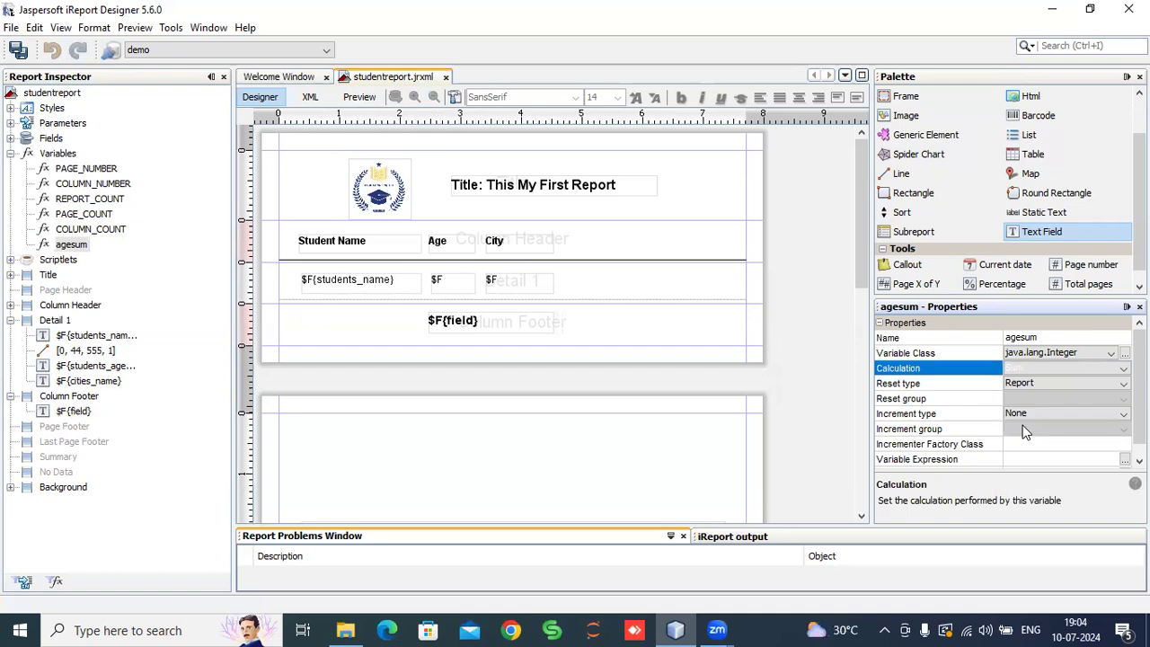
Step: Review the agesum variable's name, class and available calculation options, keeping Sum as the calculation
scroll(1030, 418, down, 1)
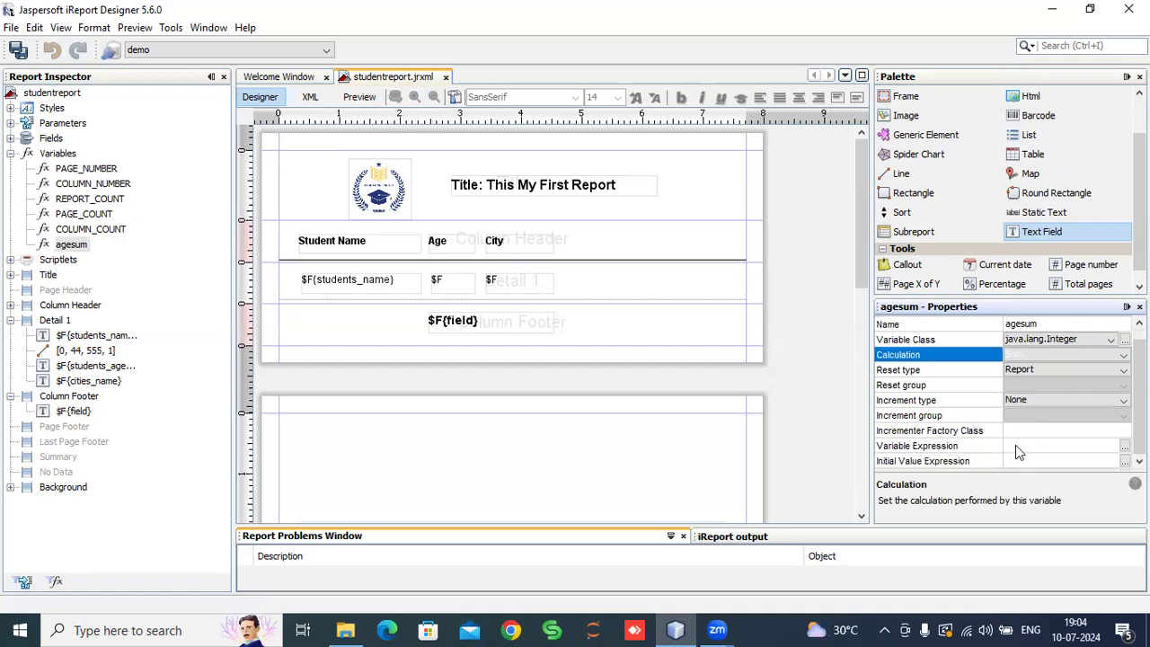
click(1016, 445)
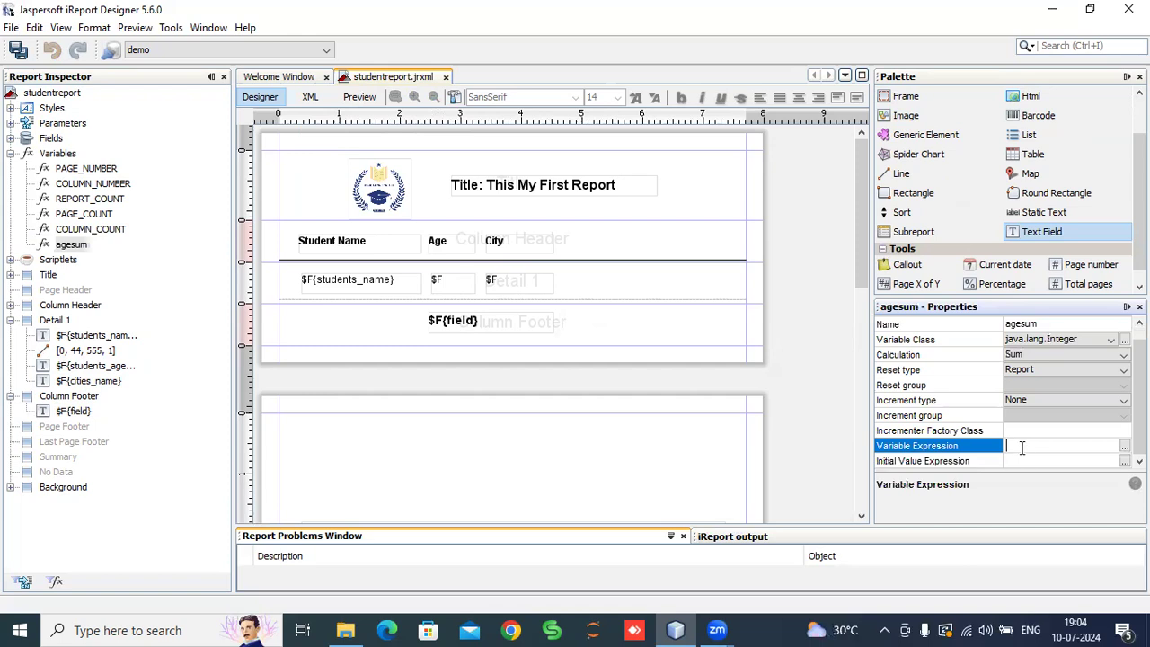
scroll(1028, 409, up, 1)
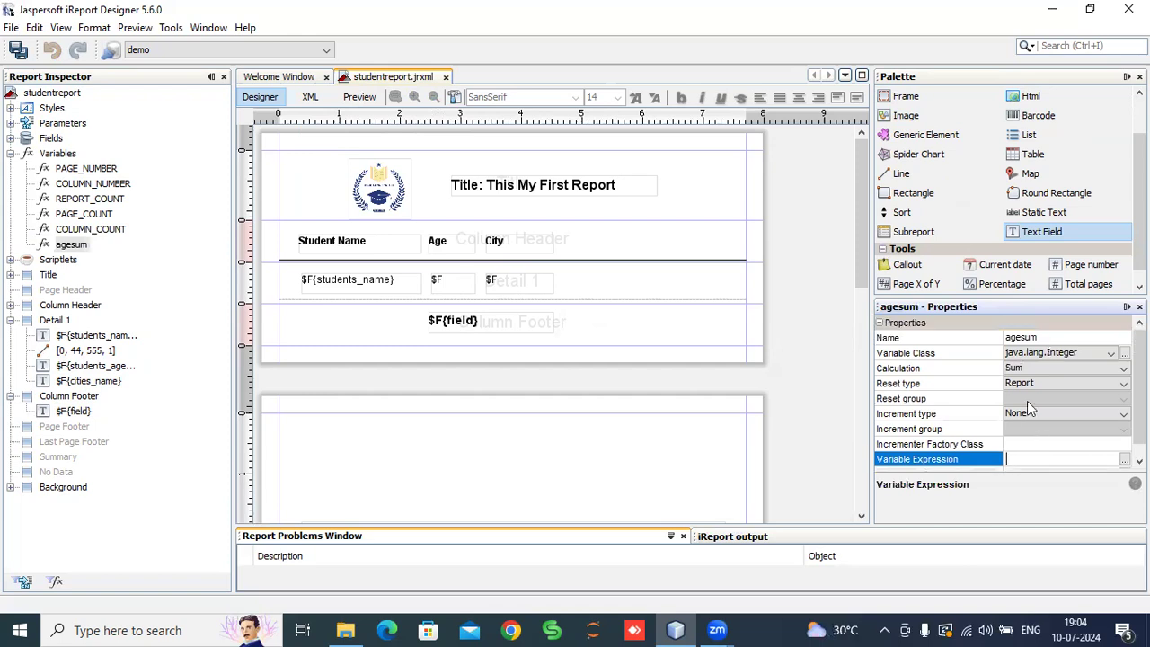
click(1042, 337)
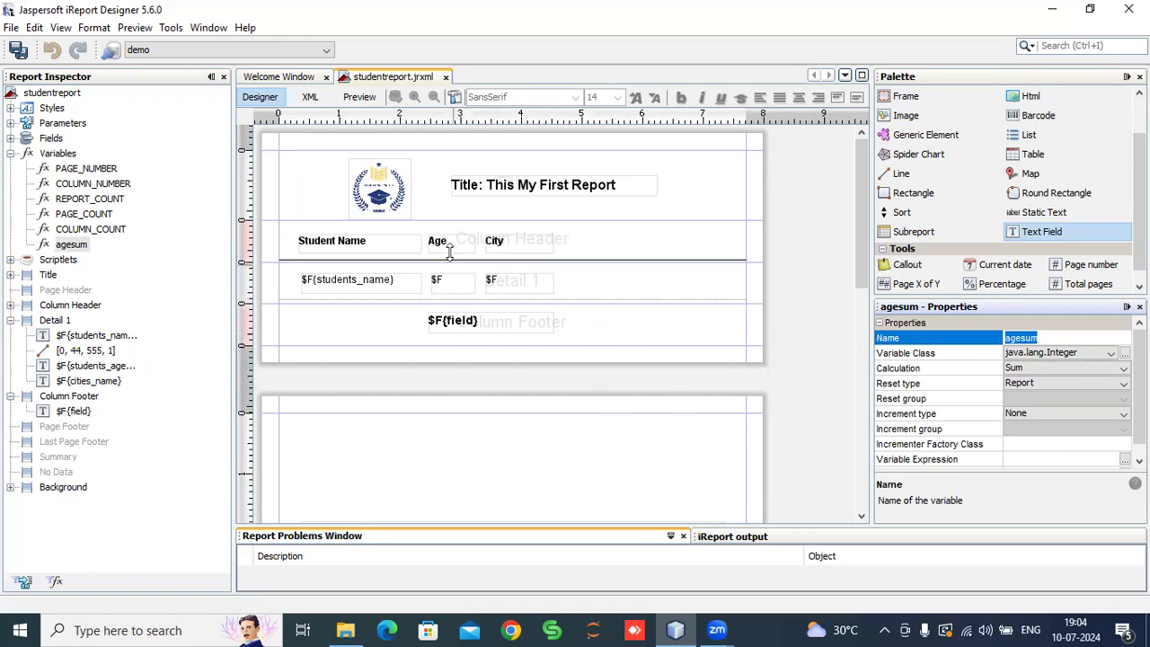
click(1110, 357)
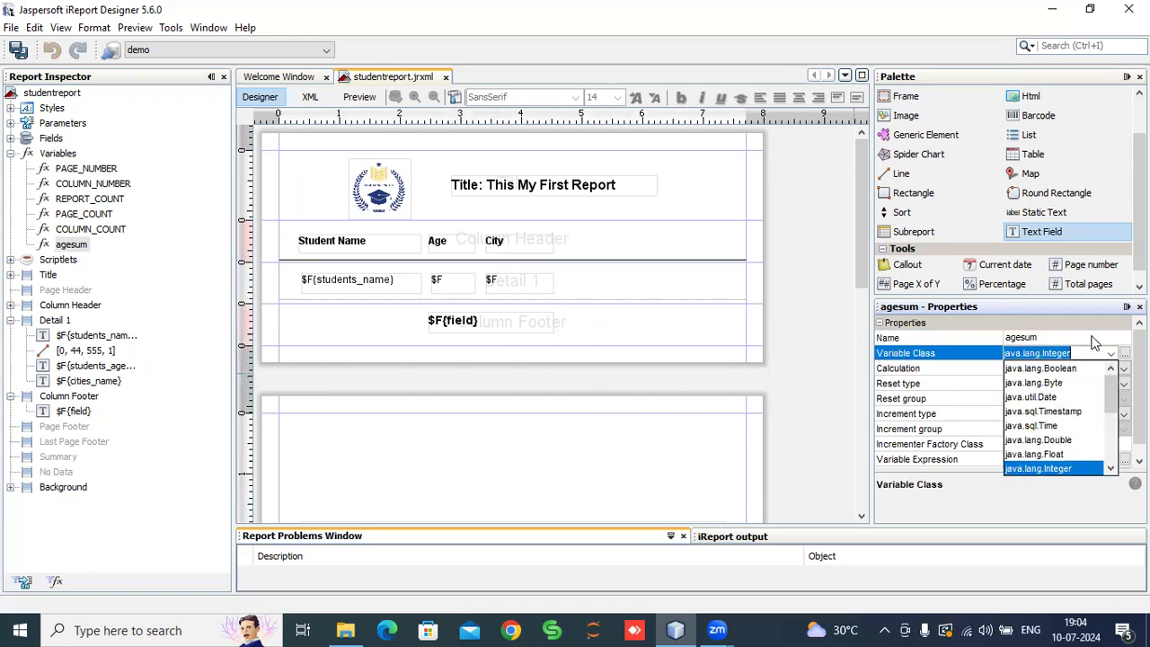
click(1094, 350)
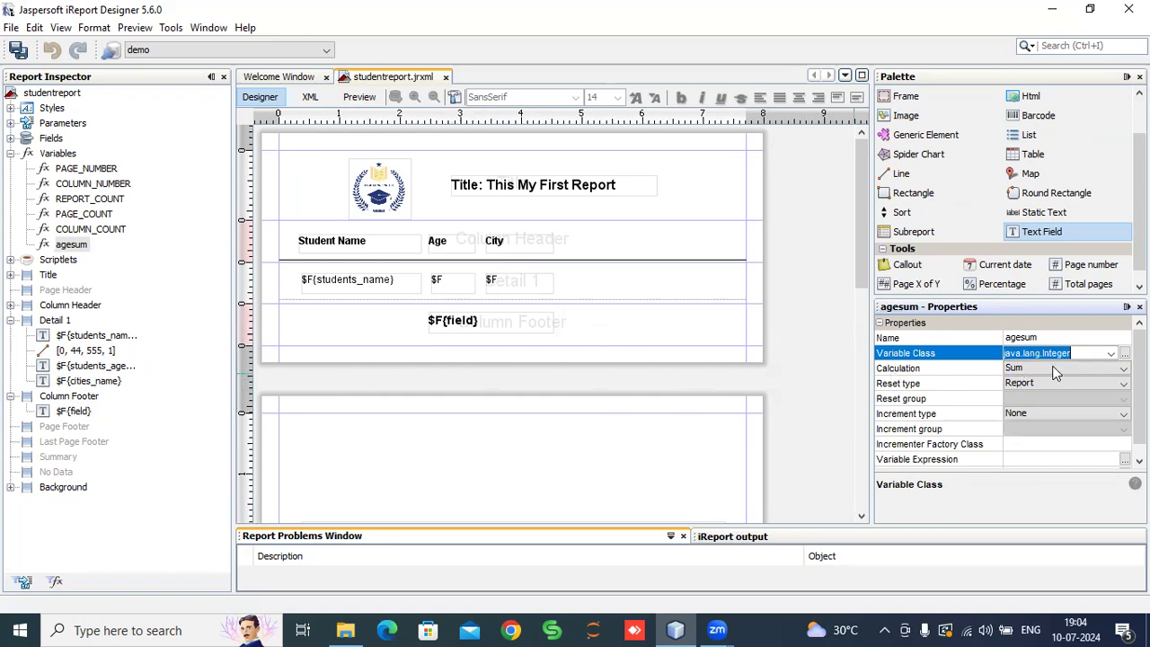
click(1056, 370)
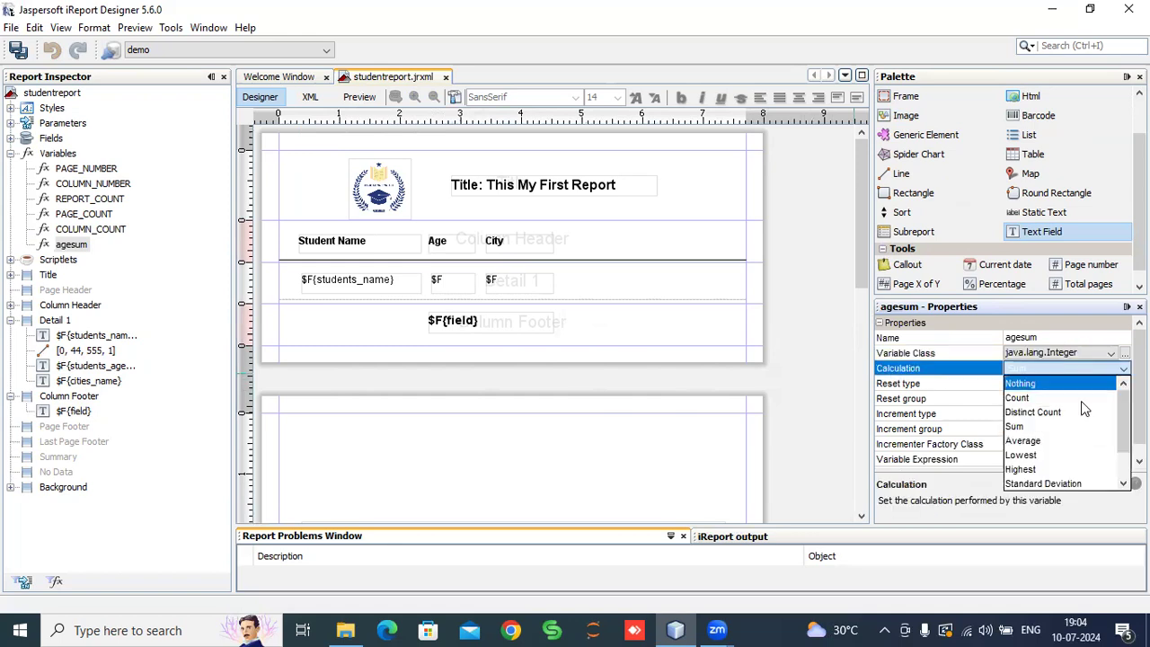
mouse_move(1120, 426)
mouse_down()
mouse_move(1120, 467)
mouse_move(1119, 426)
mouse_up()
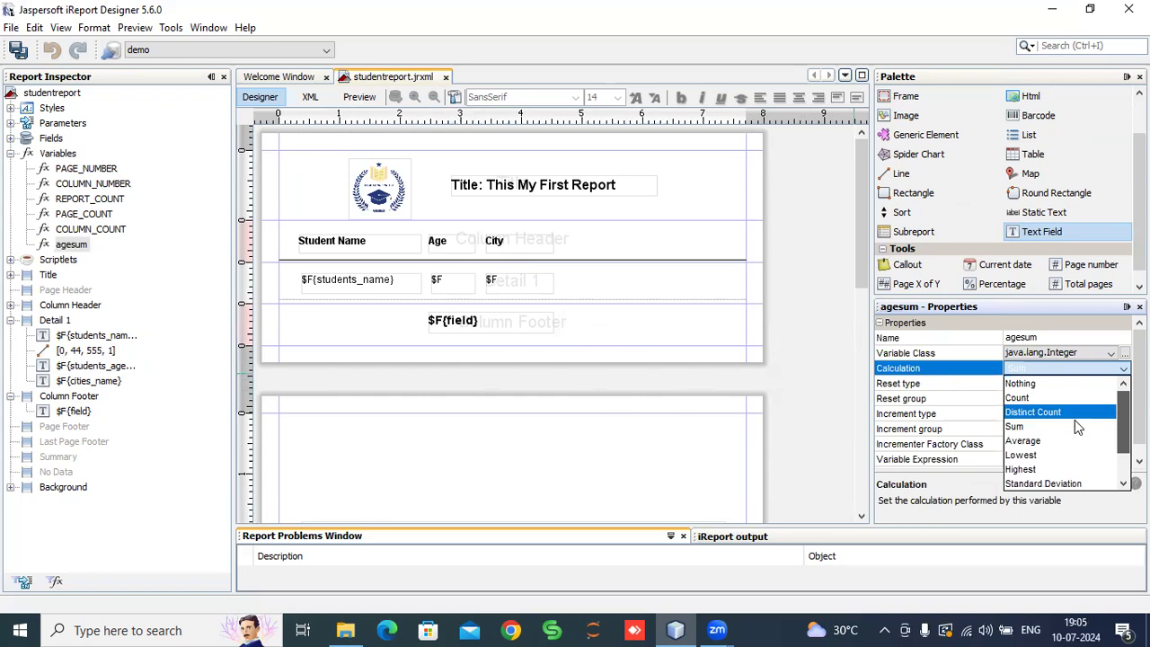
click(1016, 426)
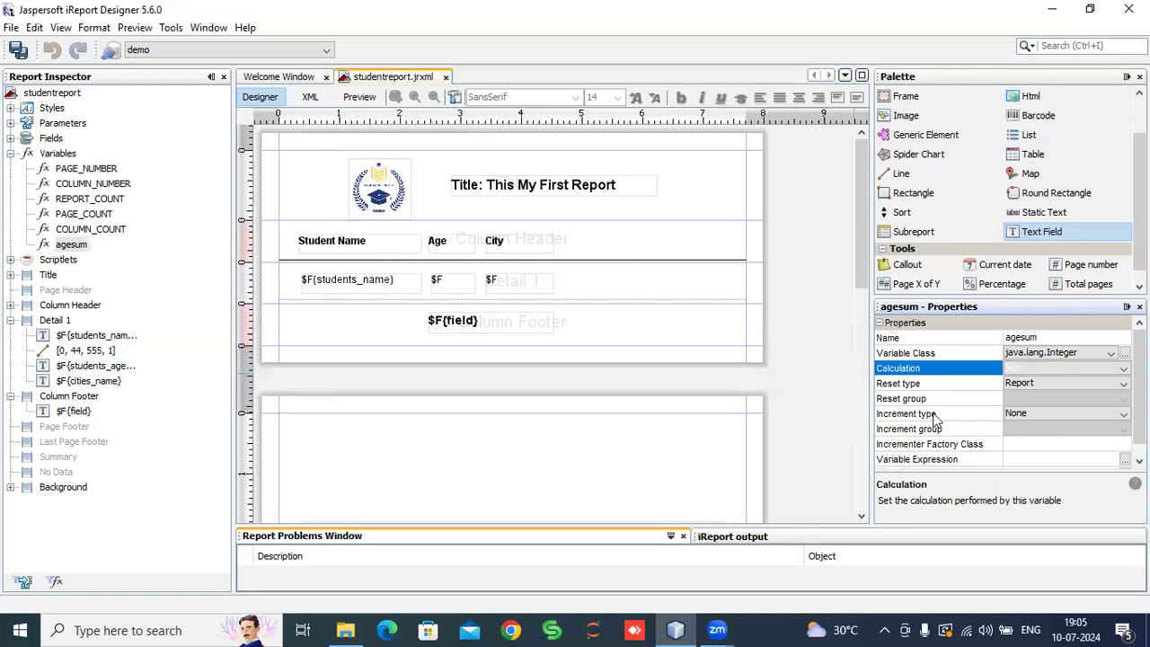
Step: Copy the text field expression $F{students_age} from the age field in the Detail band
scroll(937, 420, down, 1)
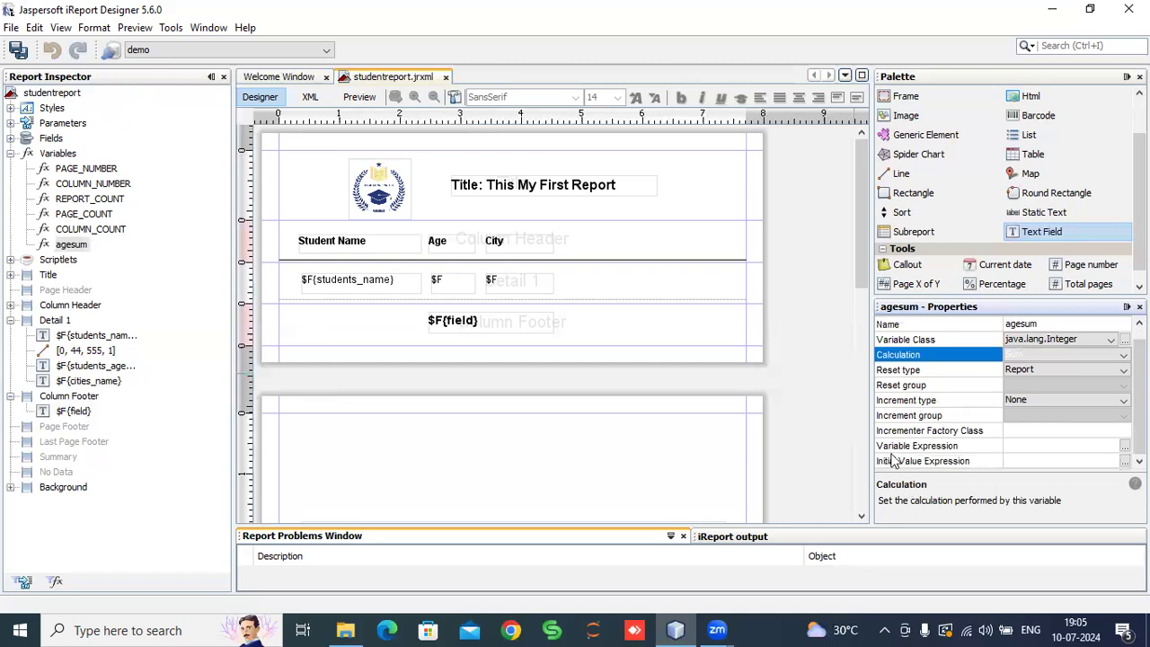
click(1021, 447)
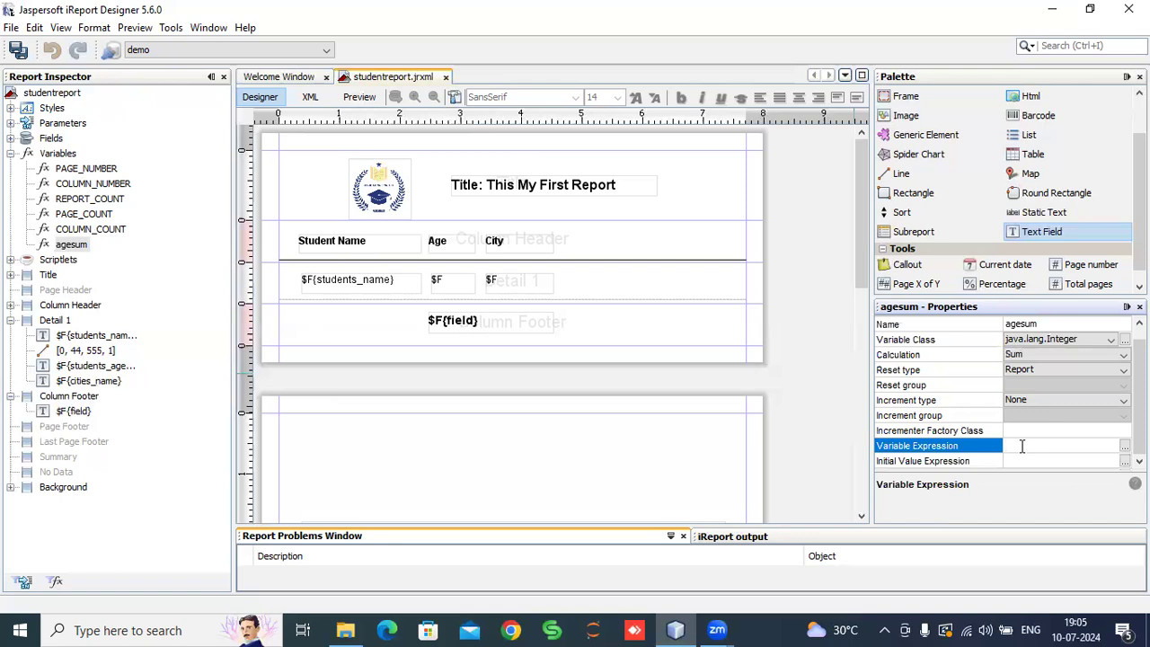
click(446, 285)
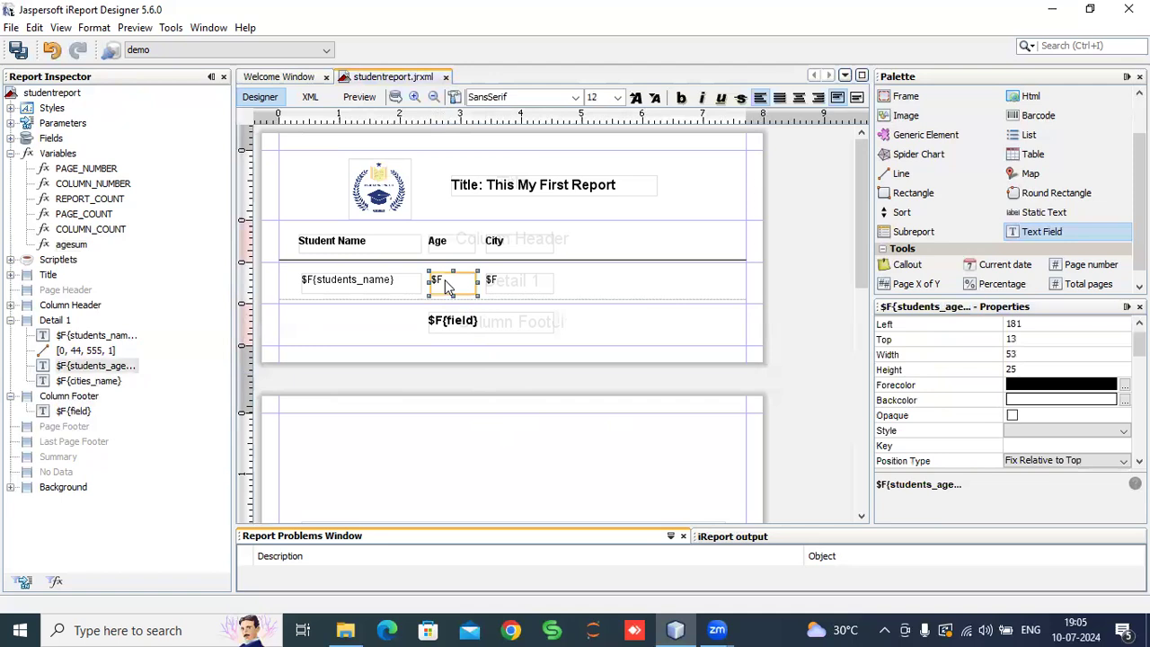
scroll(1102, 402, down, 6)
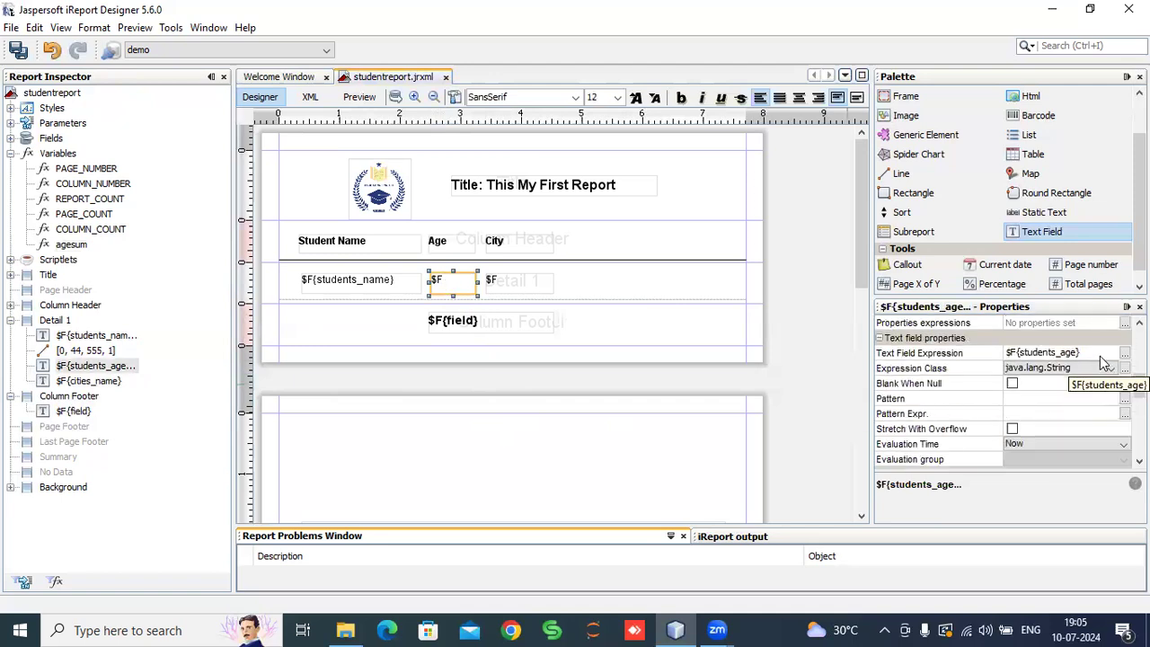
click(1092, 353)
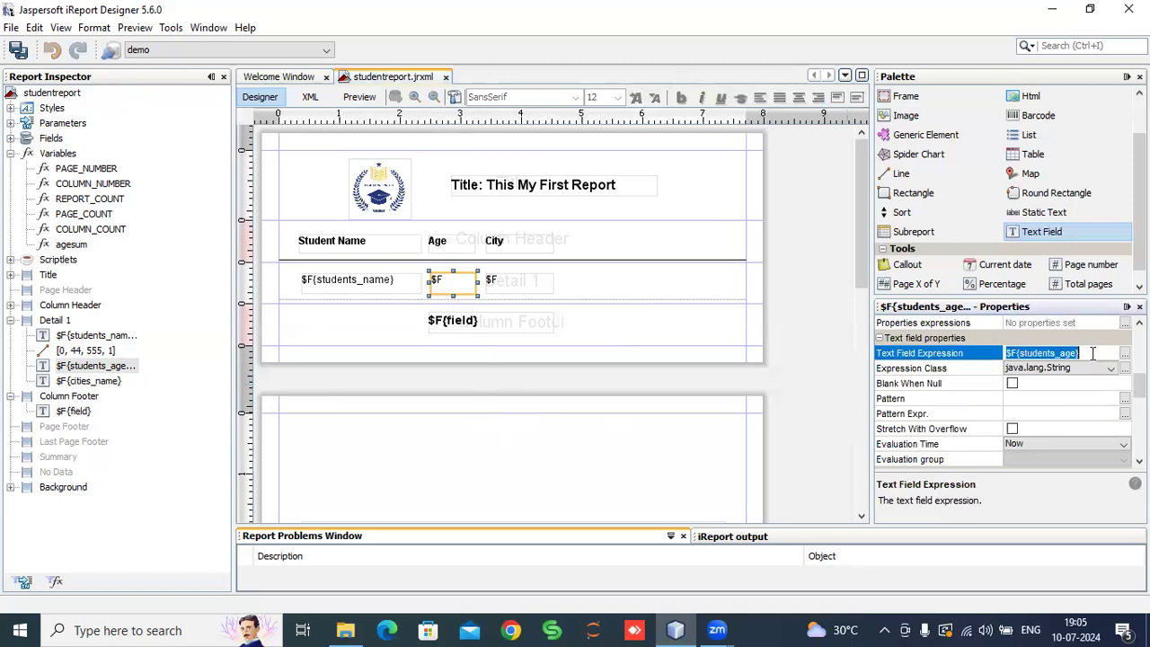
click(446, 285)
click(1083, 353)
click(1084, 352)
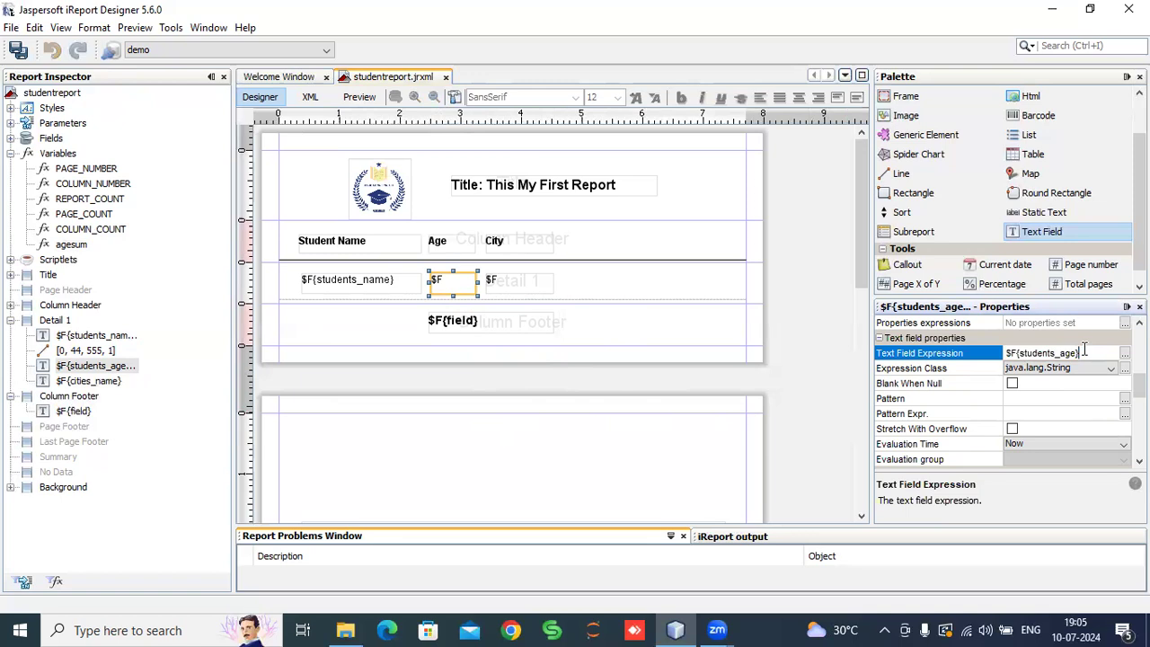
drag(1083, 352, 961, 355)
key(ctrl+c)
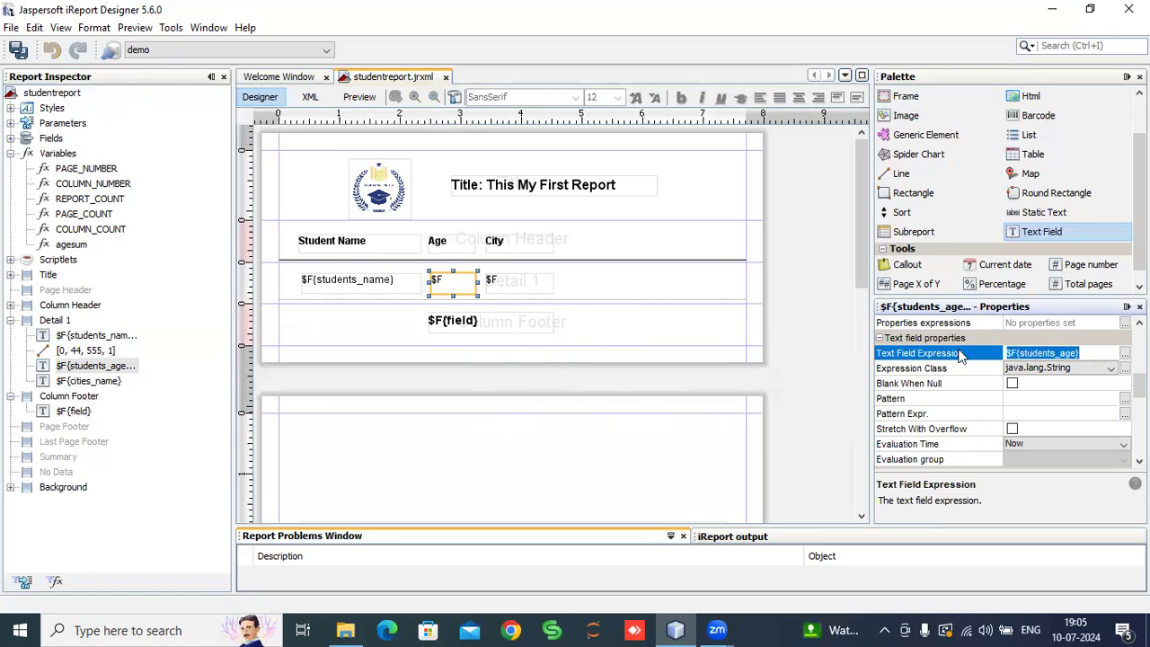
Step: Set the agesum variable's expression to the copied $F{students_age}
click(498, 324)
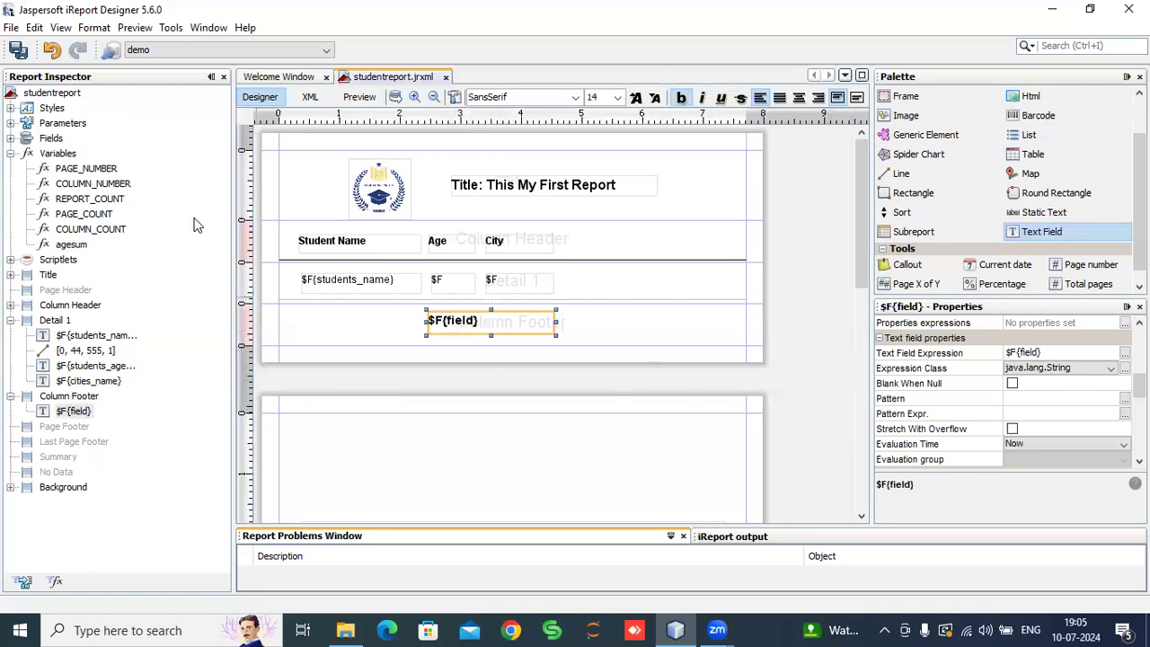
click(72, 246)
click(72, 248)
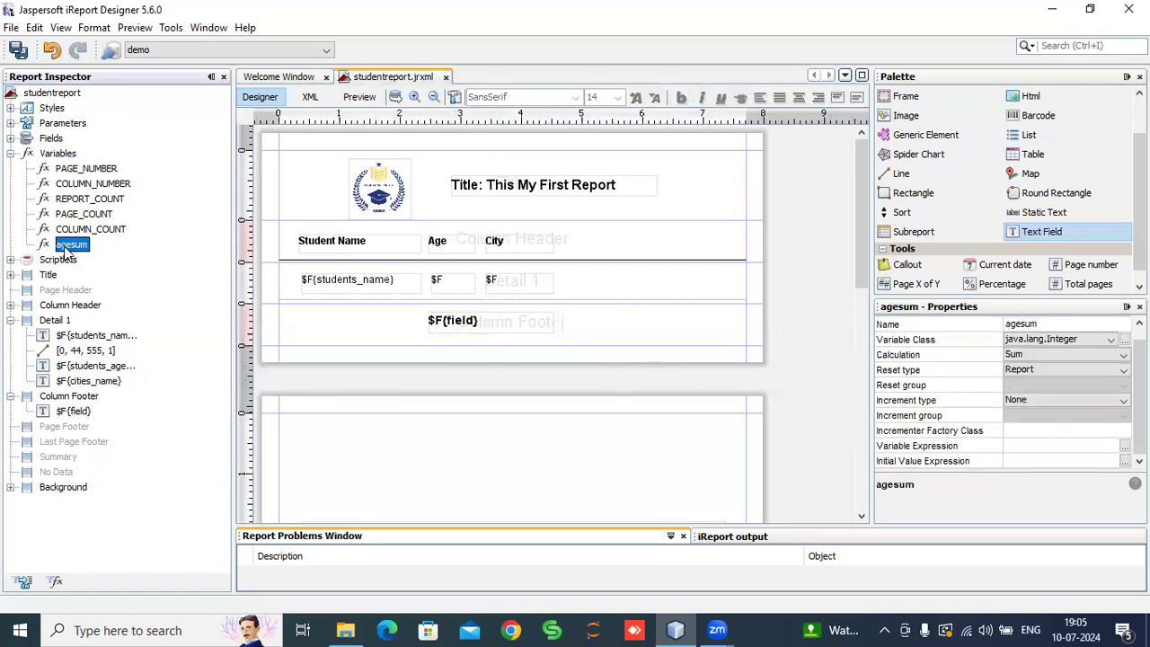
click(1015, 445)
key(ctrl+v)
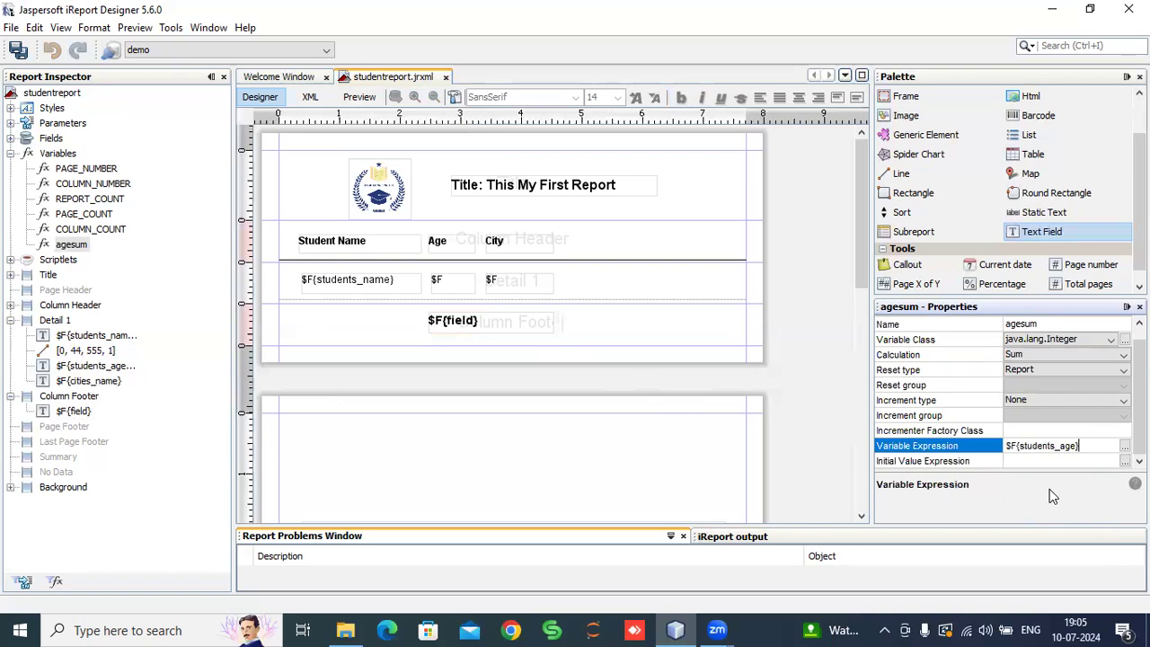
click(643, 331)
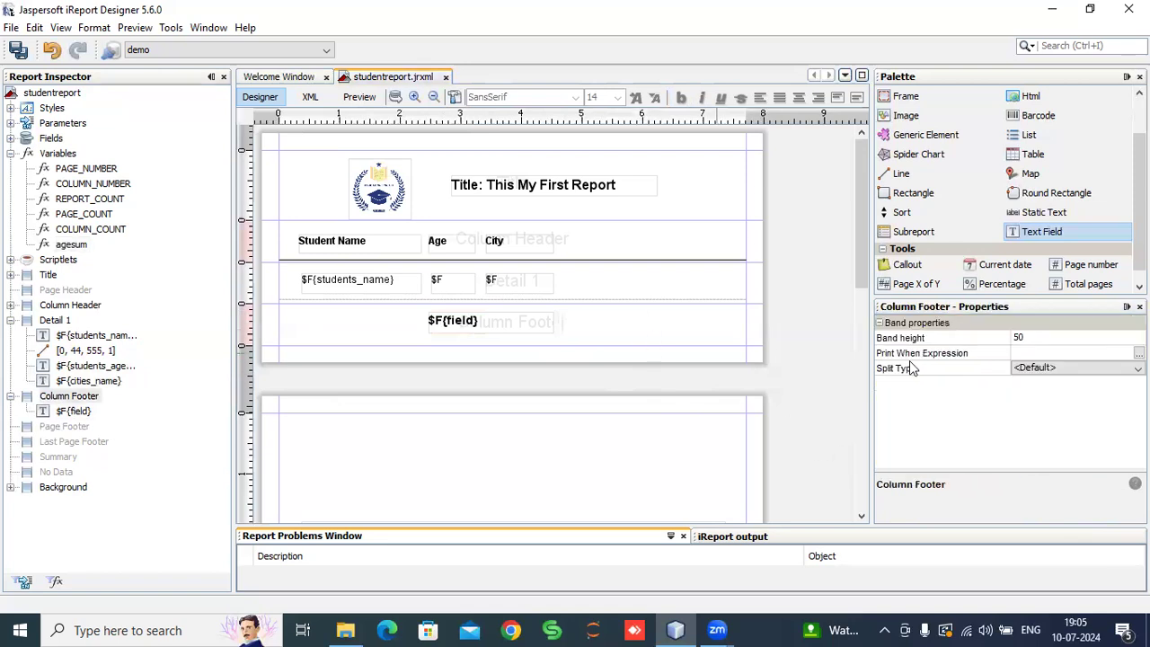
Step: Check the agesum variable's name, class, calculation and variable expression
click(73, 246)
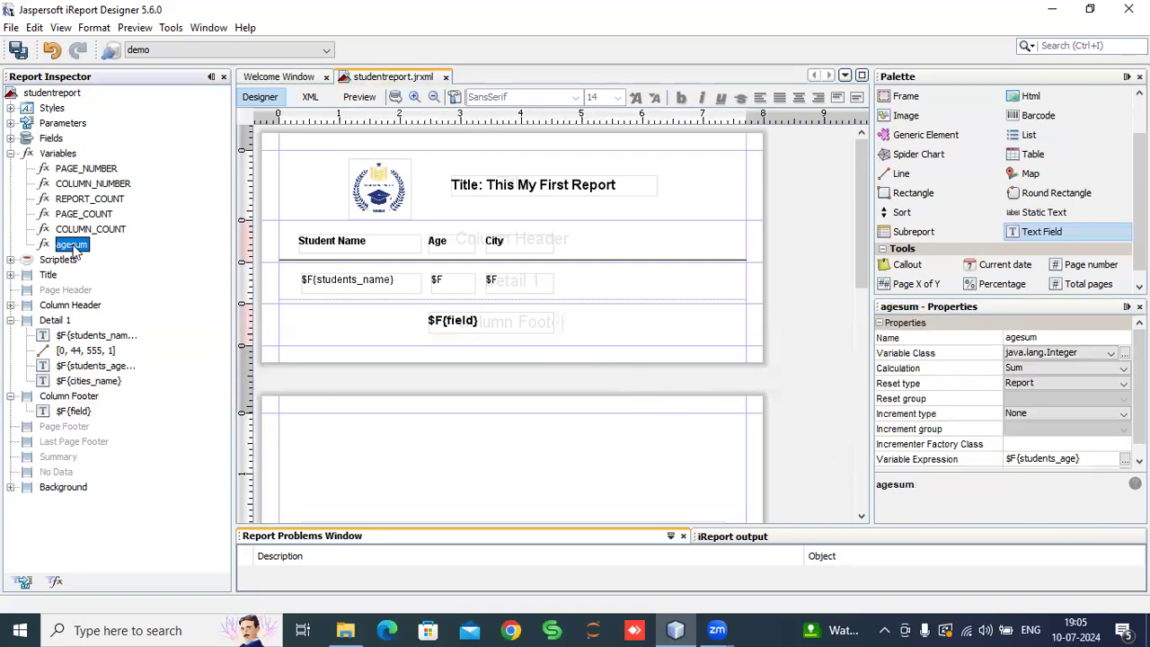
click(1044, 336)
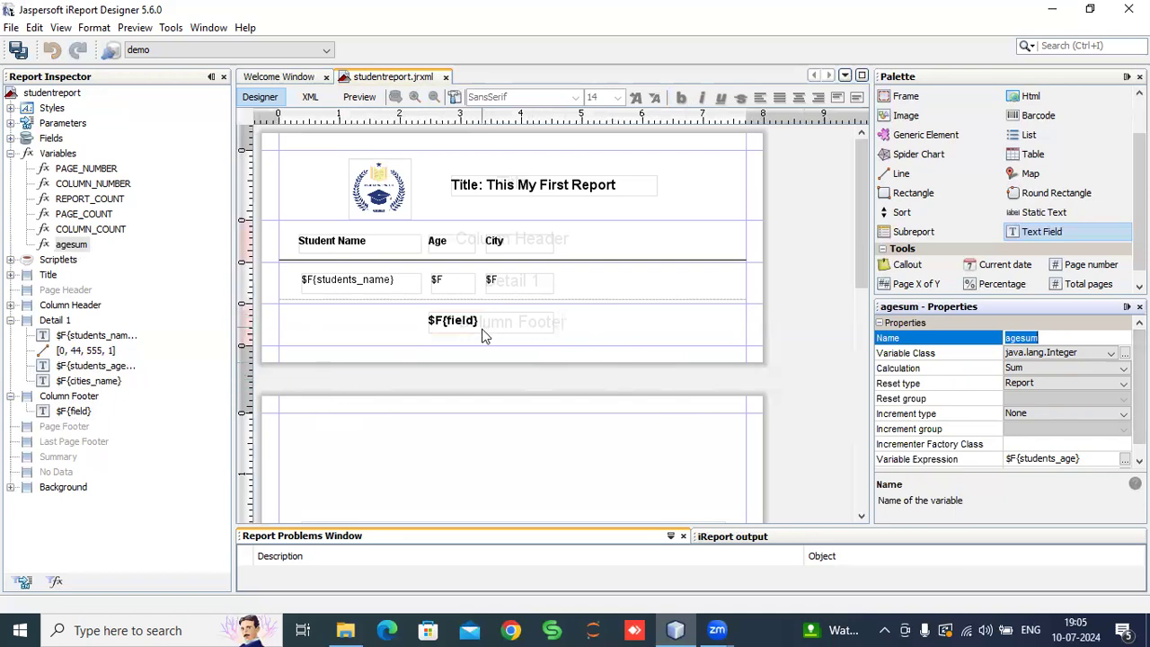
click(72, 246)
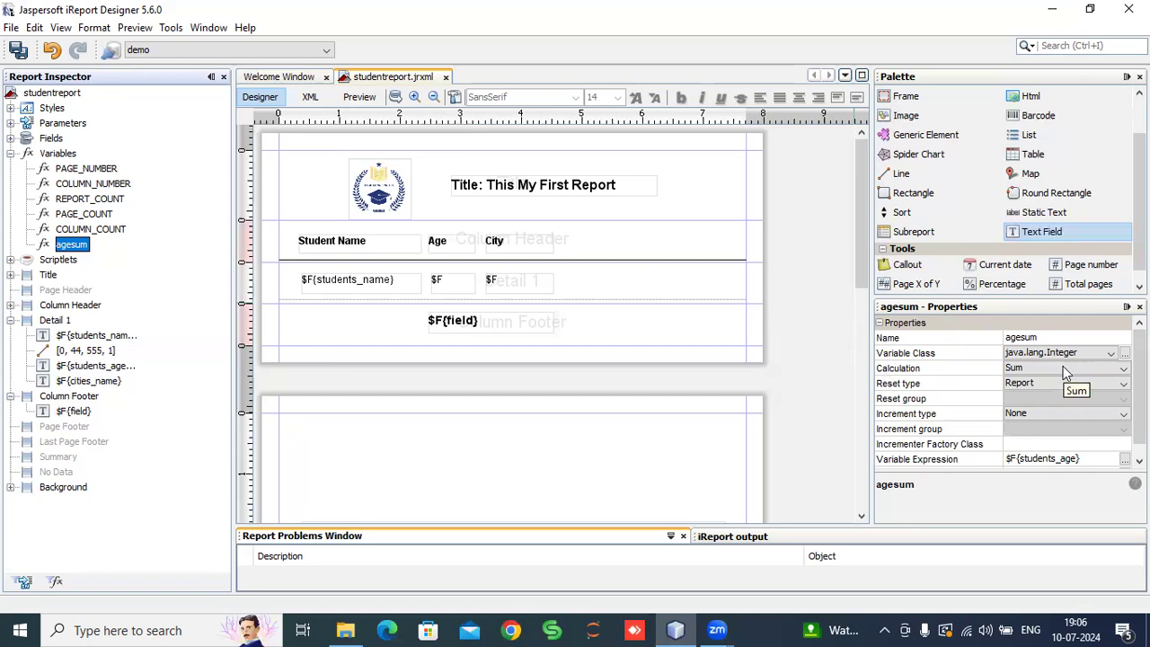
click(1092, 456)
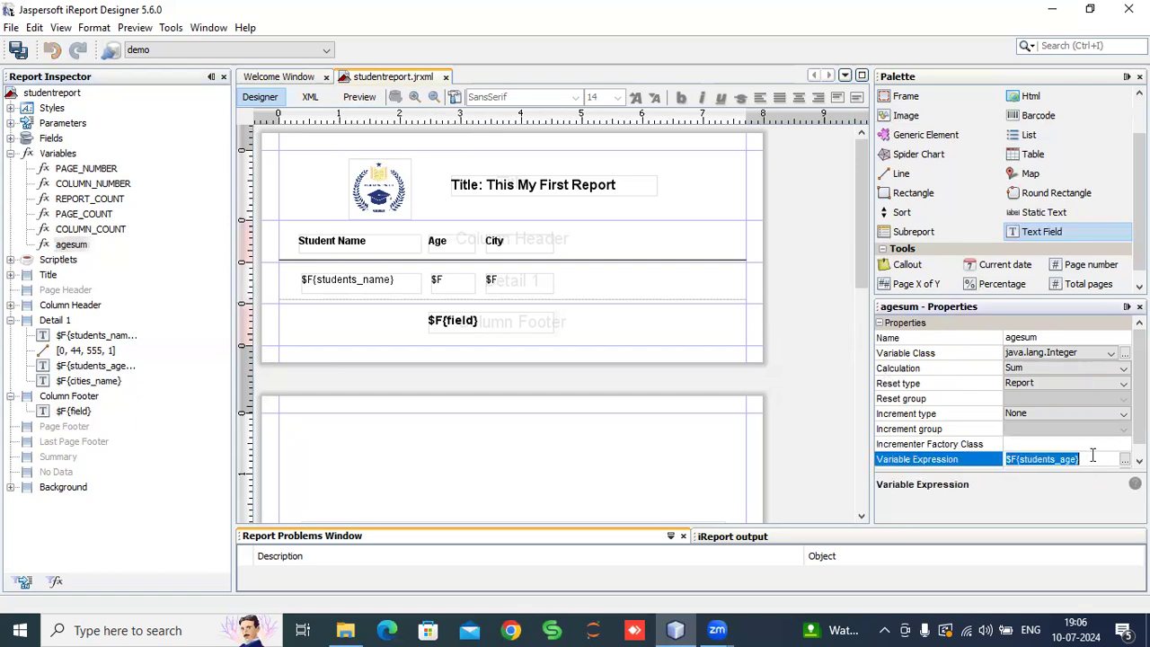
Step: Set the text field expression of the Column Footer's $F{field} text field to $V{agesum}
click(444, 284)
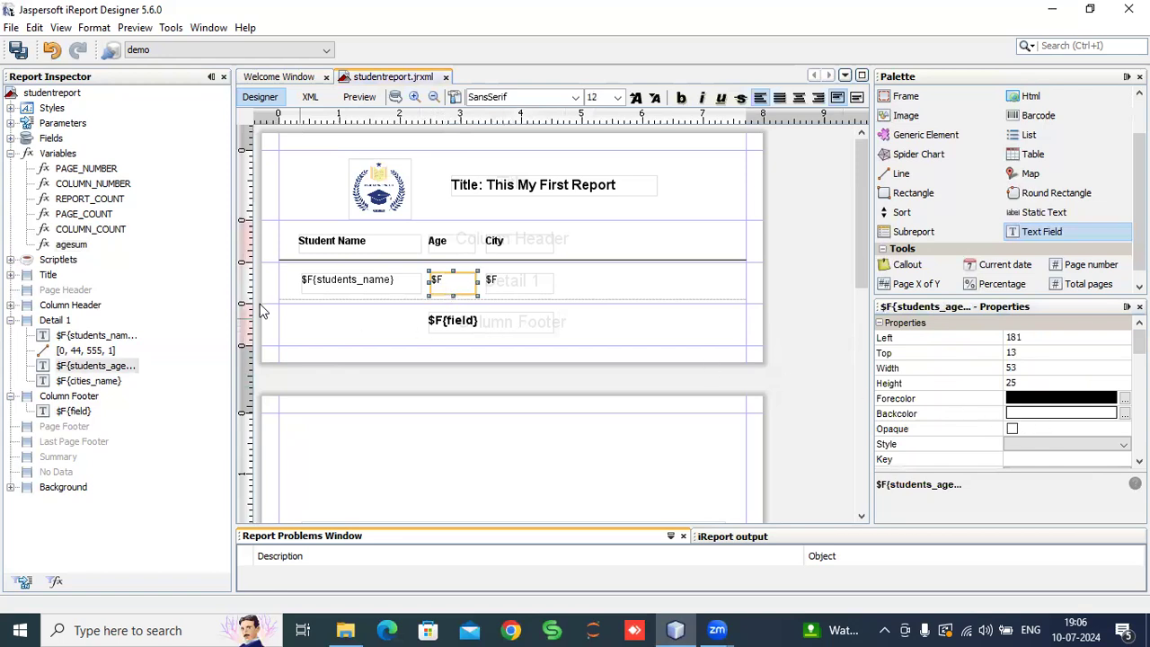
click(70, 244)
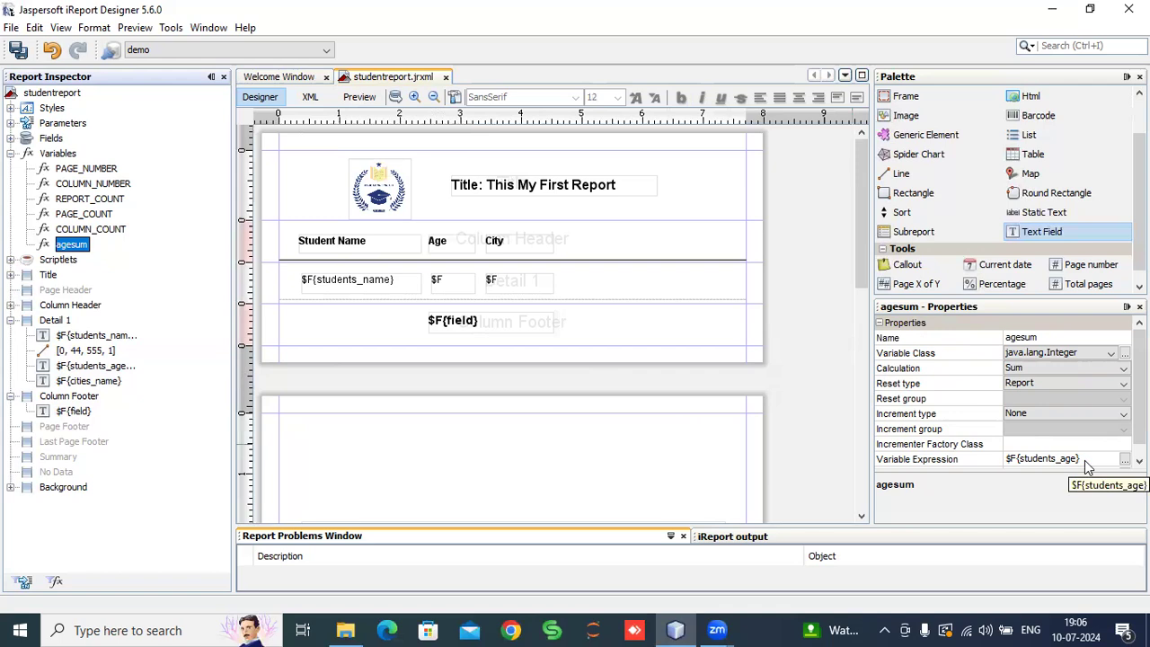
click(454, 327)
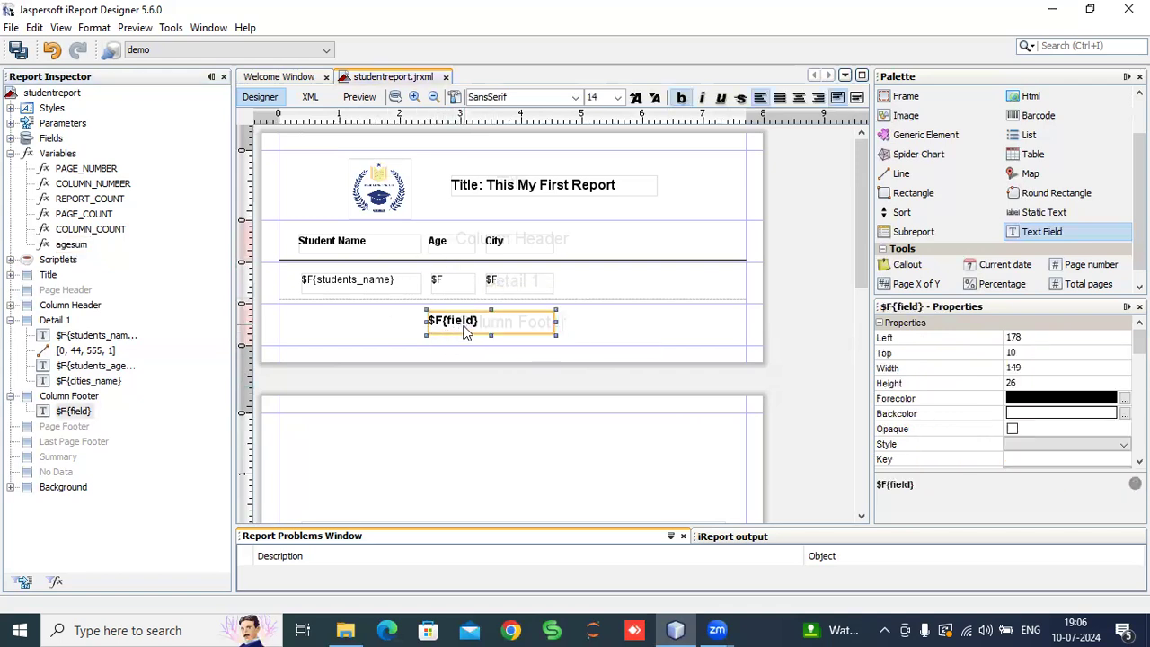
click(68, 245)
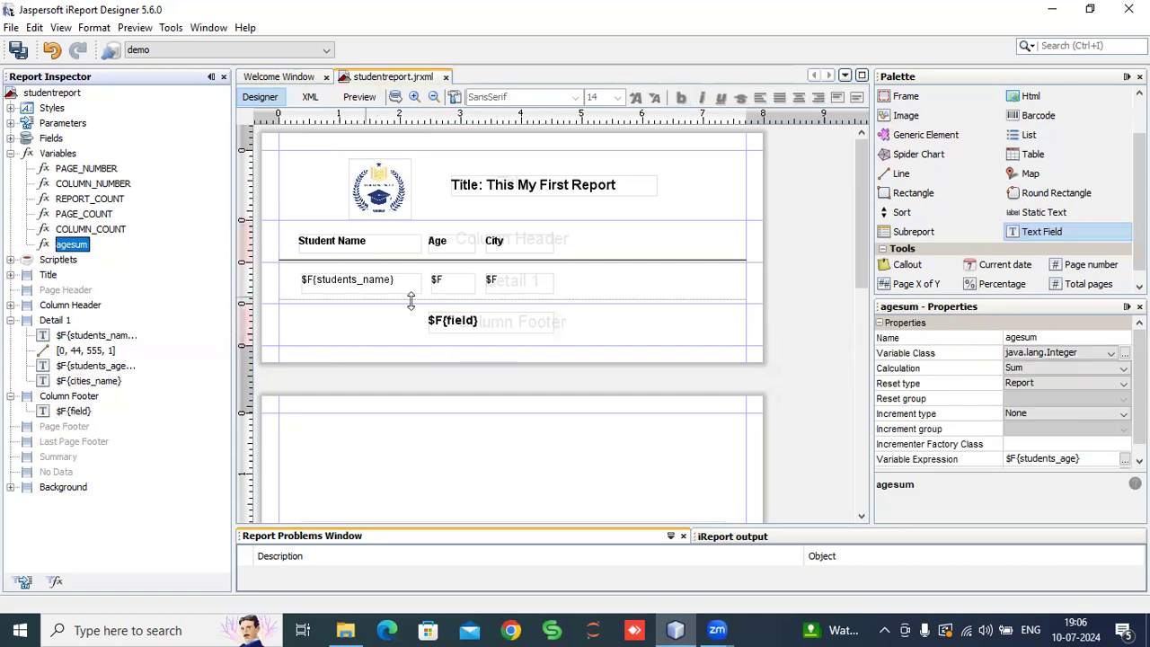
click(456, 325)
scroll(1089, 425, down, 4)
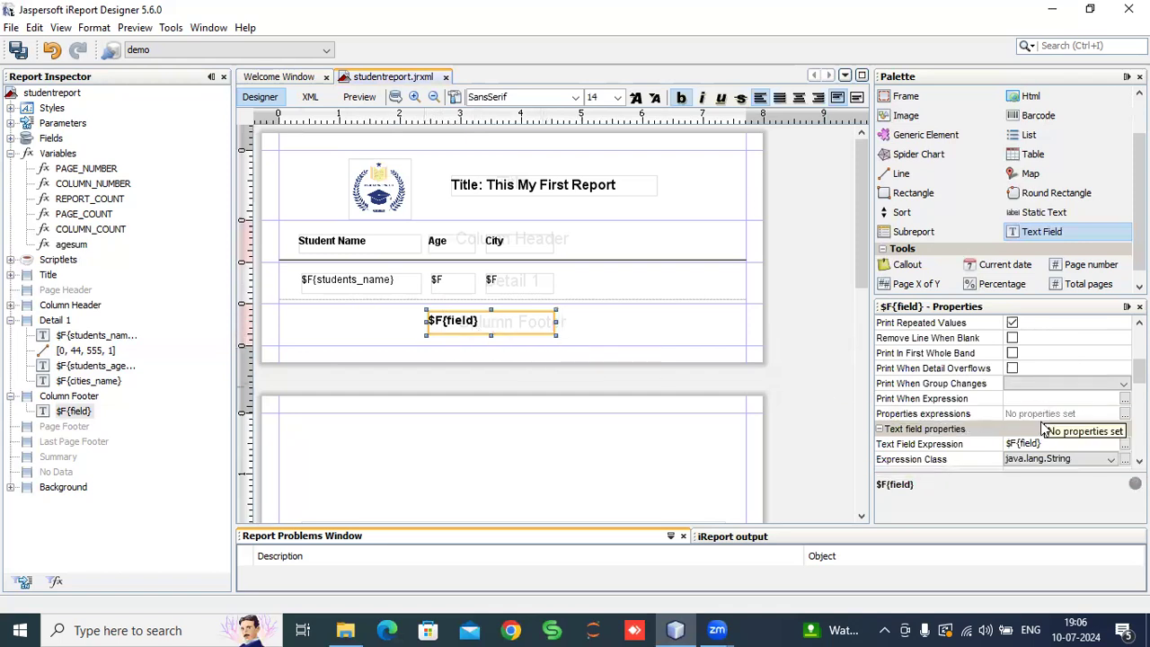
click(1124, 444)
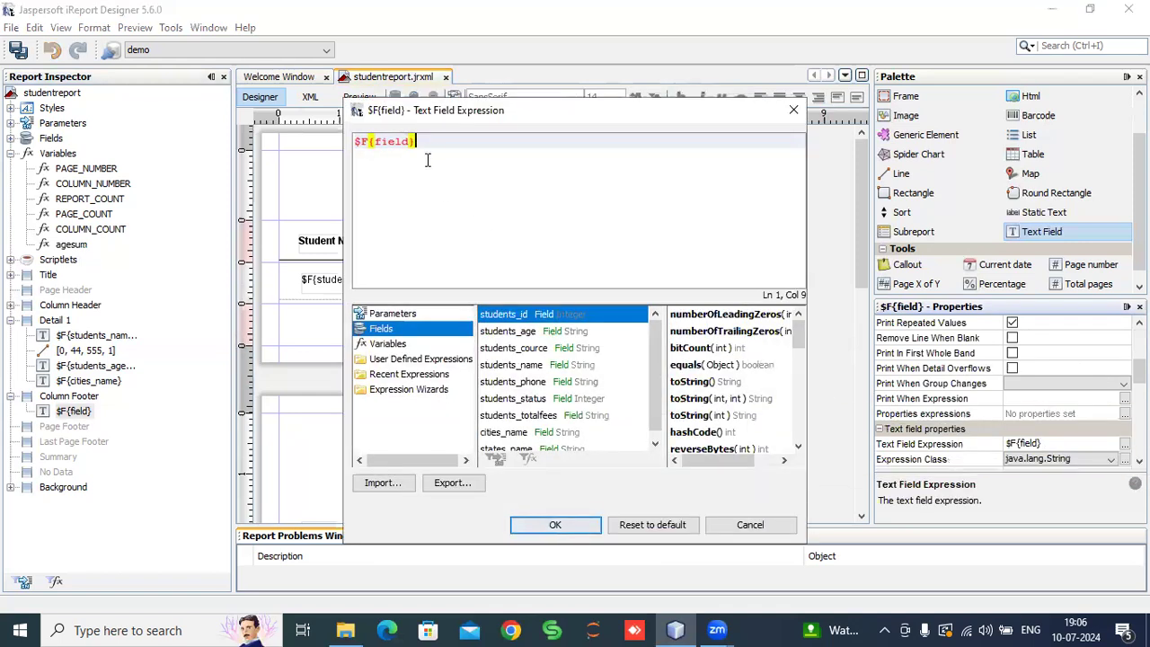
drag(422, 144, 316, 139)
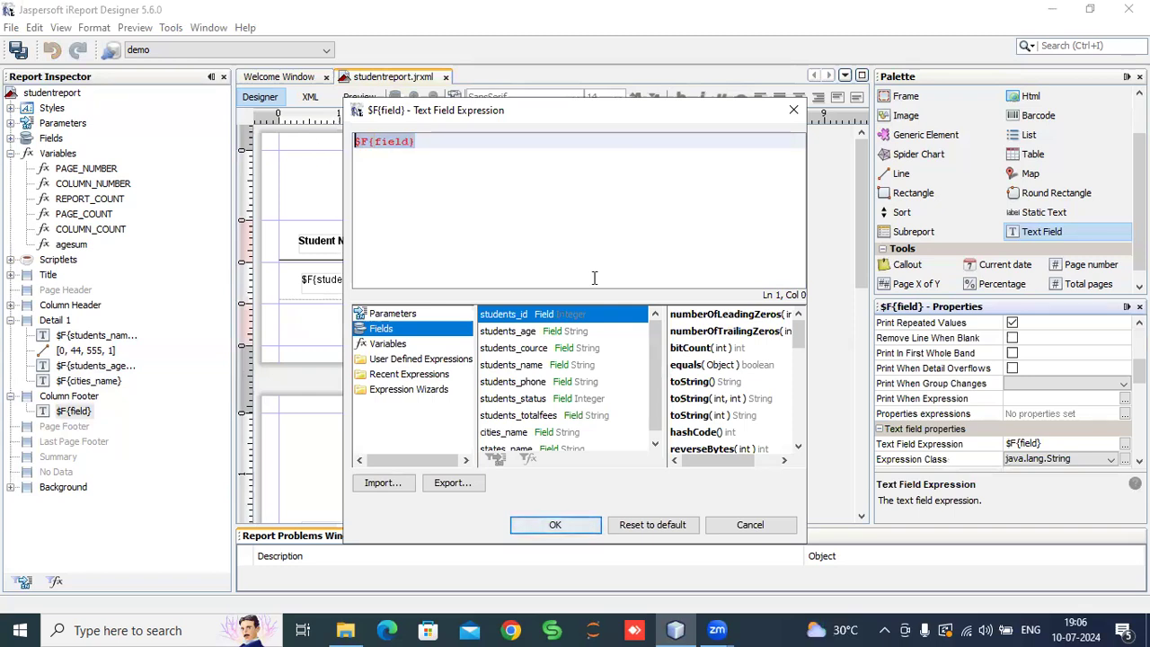
text($V{})
key(Left)
text(agesum)
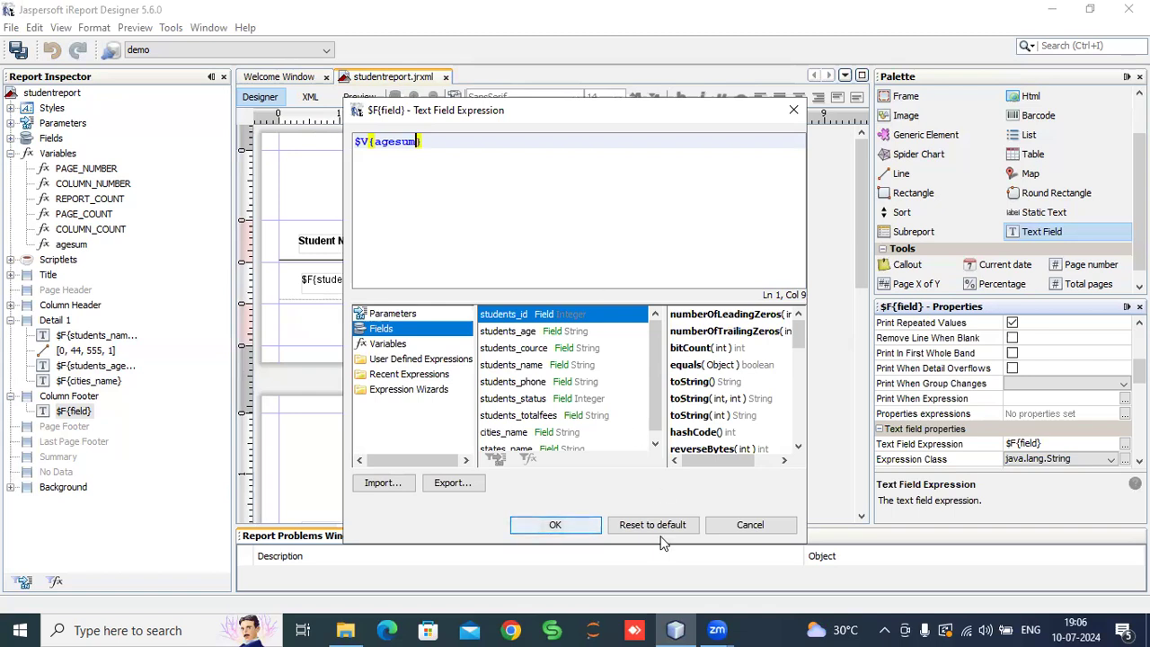
click(557, 526)
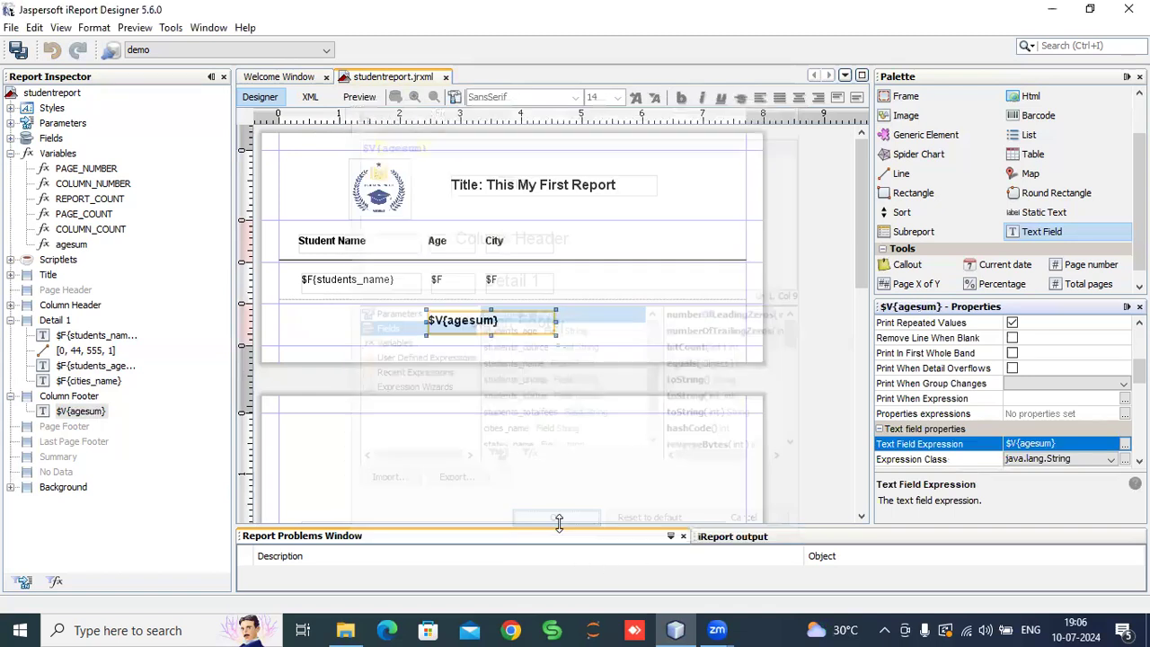
Step: Preview the report and enlarge the iReport output area to read the compile and fill log
click(359, 98)
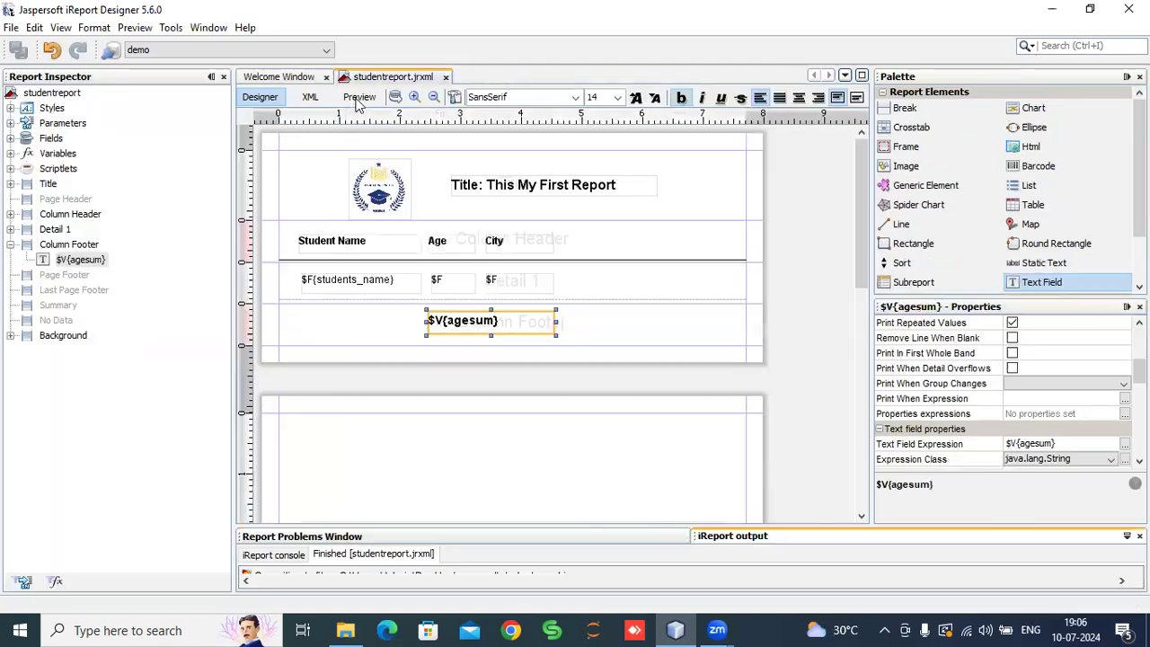
scroll(557, 374, down, 3)
drag(622, 526, 611, 447)
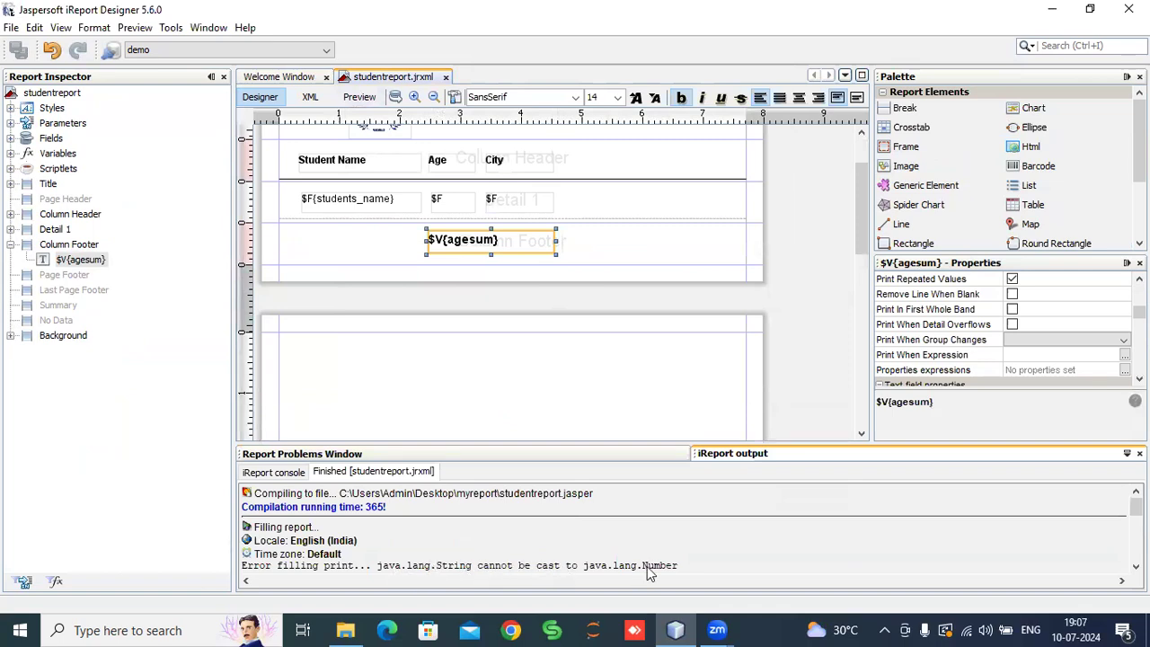
Step: Examine the expression and expression class of the Detail band's age field and the Column Footer's $V{agesum} field
scroll(467, 308, up, 1)
click(450, 256)
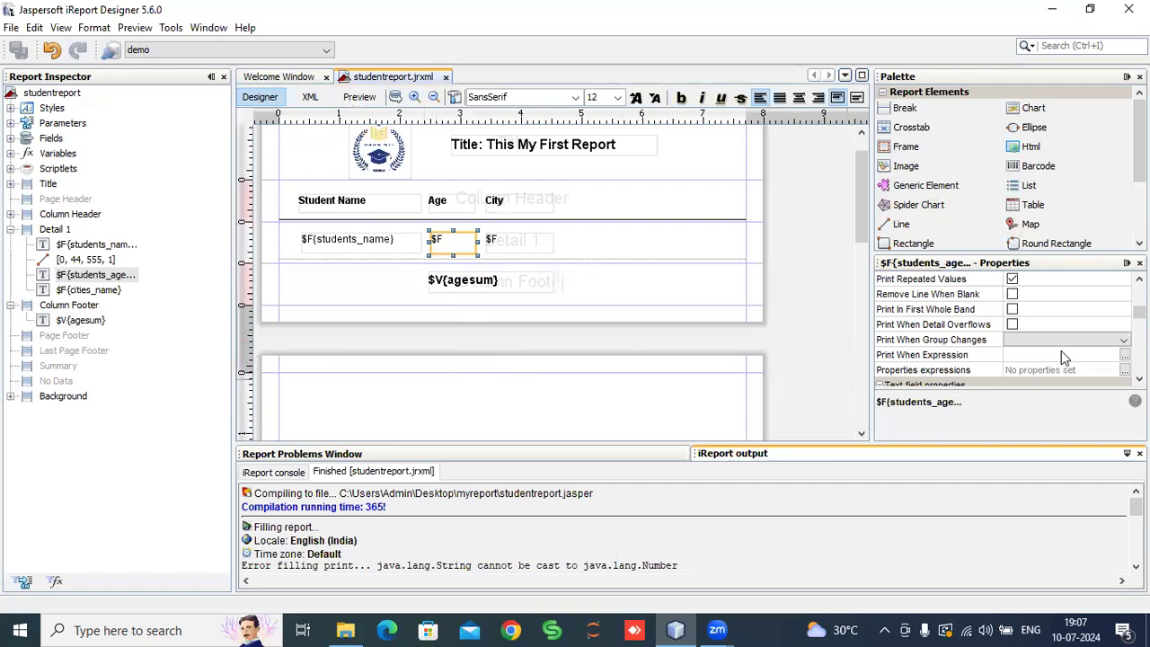
scroll(1061, 355, up, 5)
scroll(1061, 355, up, 1)
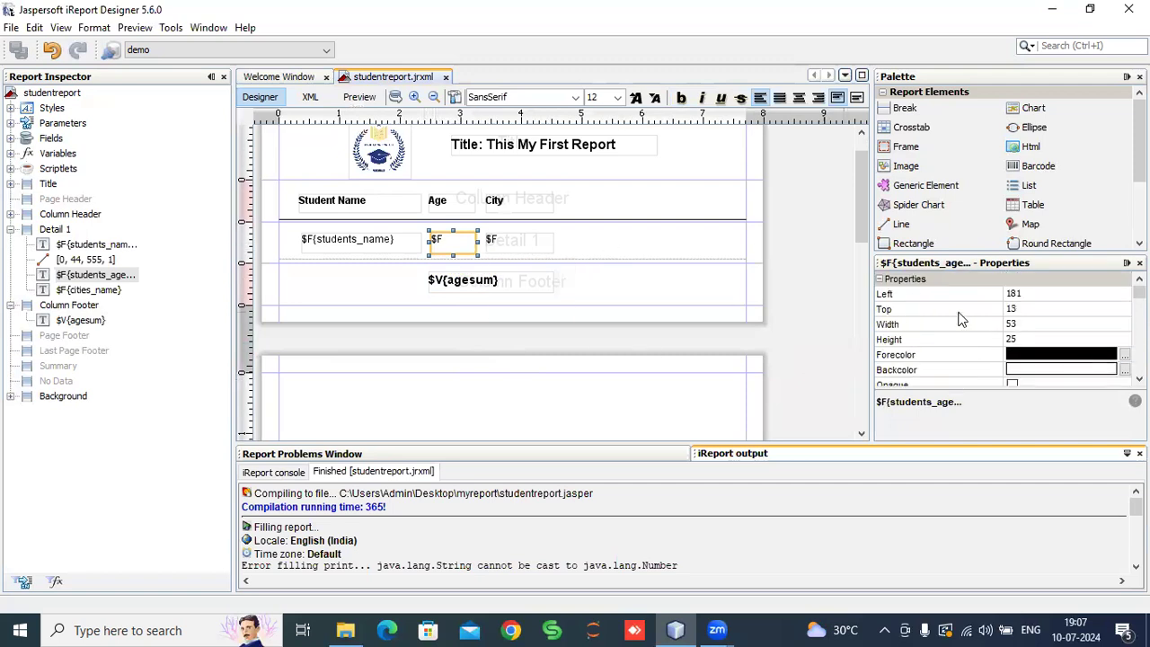
scroll(978, 323, down, 3)
scroll(978, 323, down, 2)
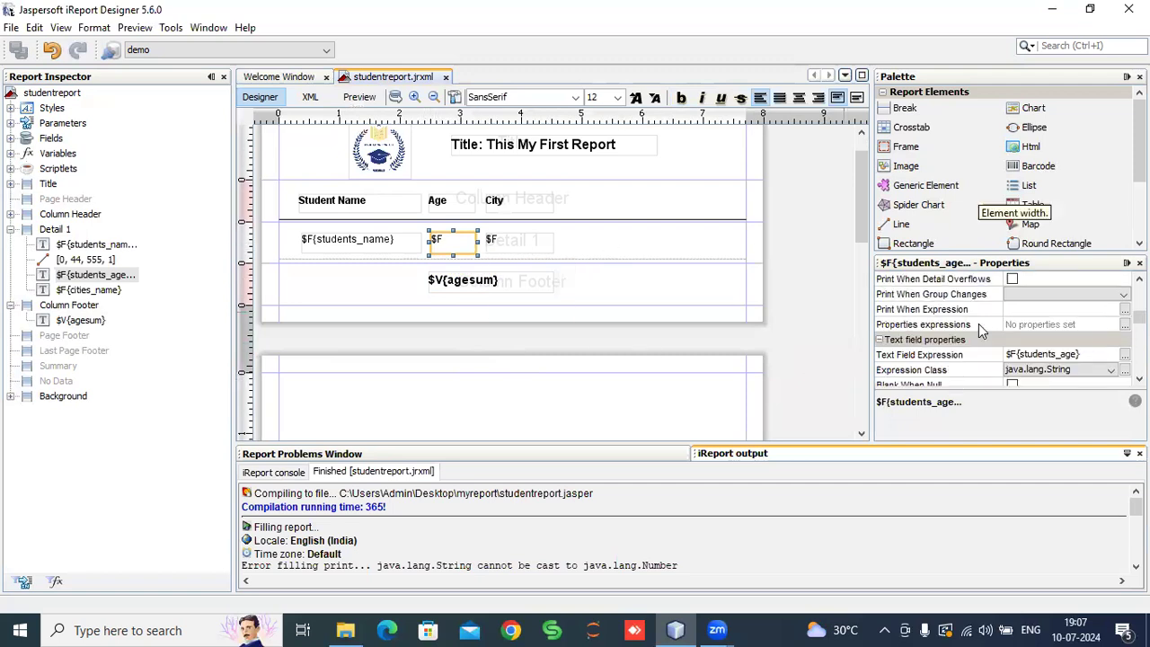
scroll(978, 364, down, 1)
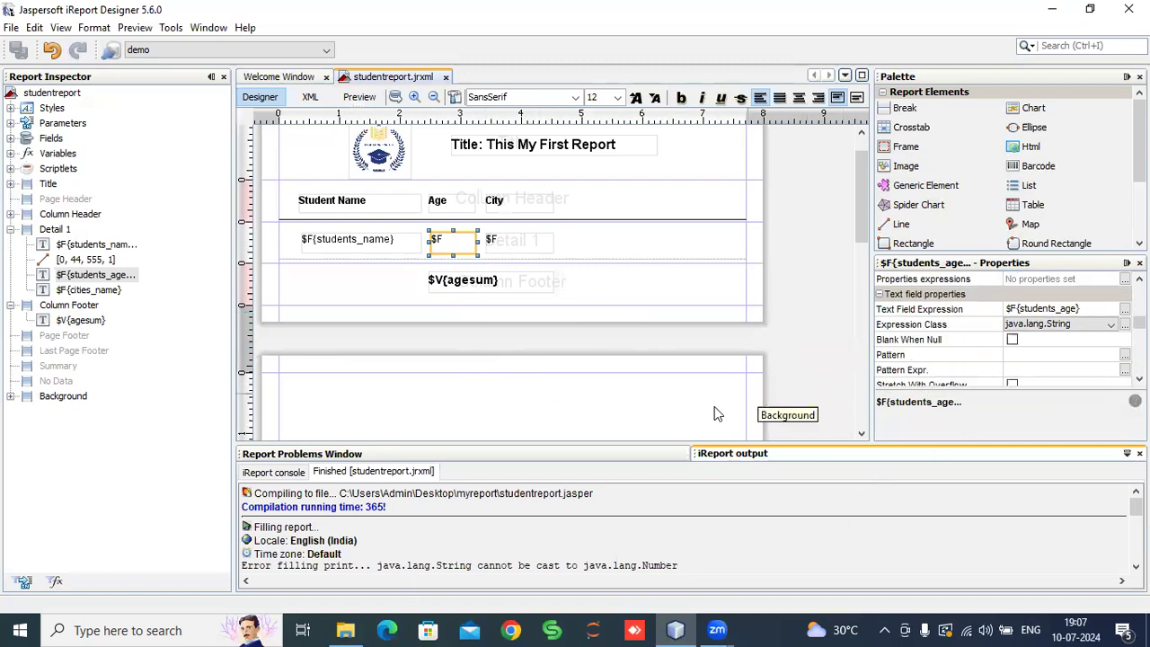
click(476, 286)
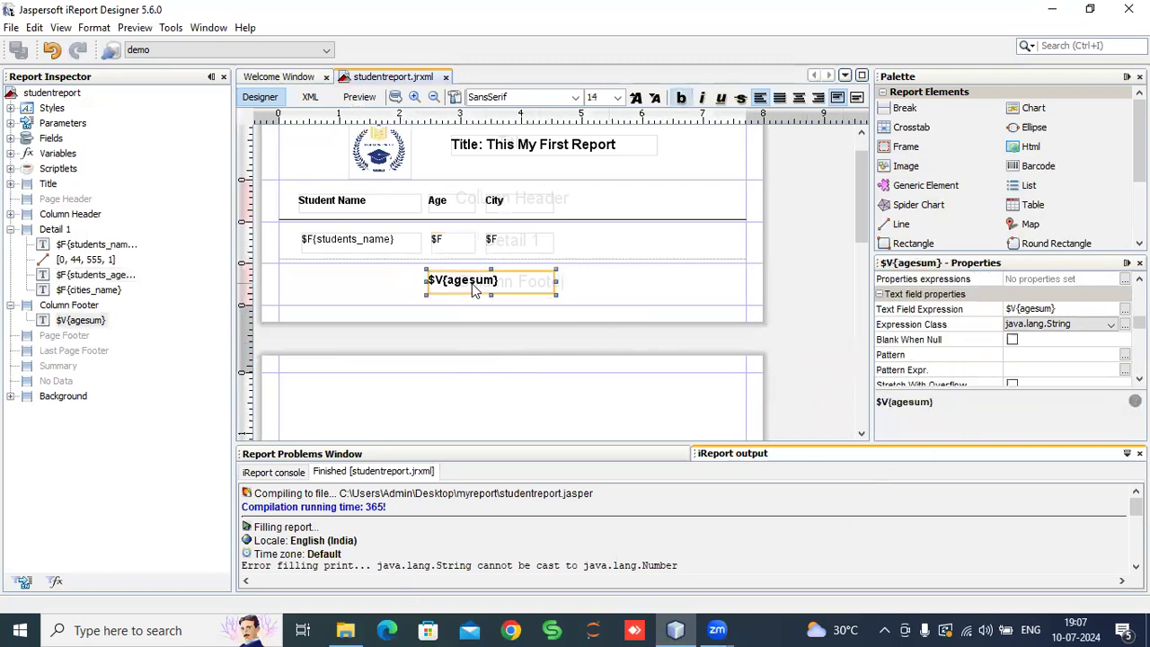
click(87, 323)
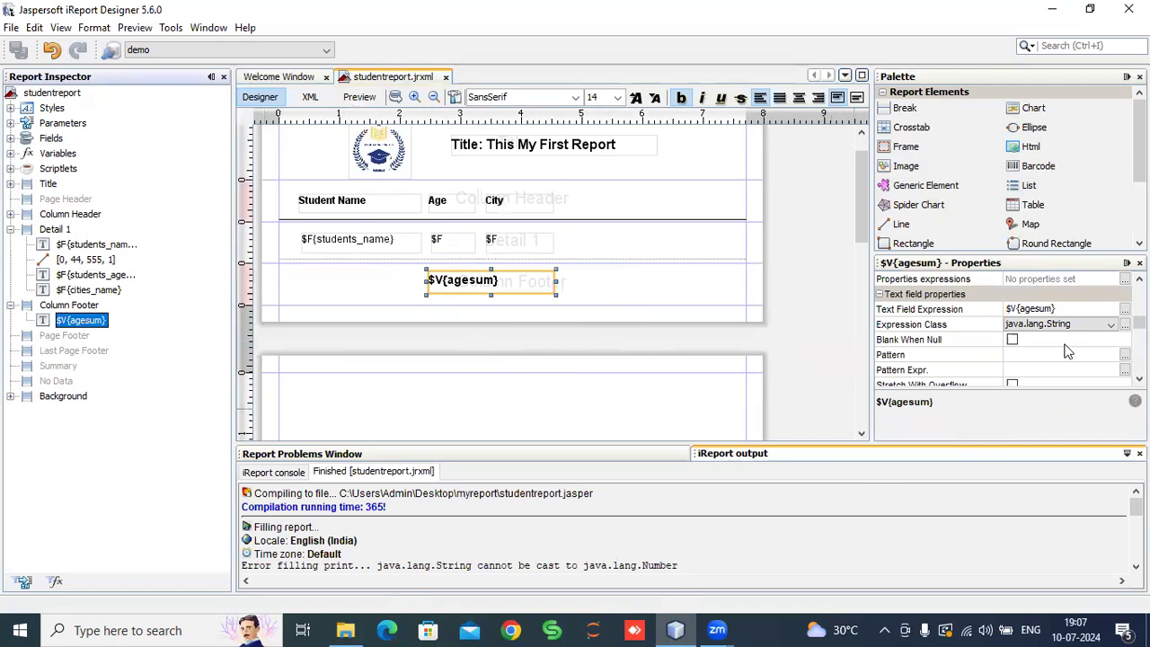
scroll(1060, 344, up, 1)
scroll(1060, 351, up, 5)
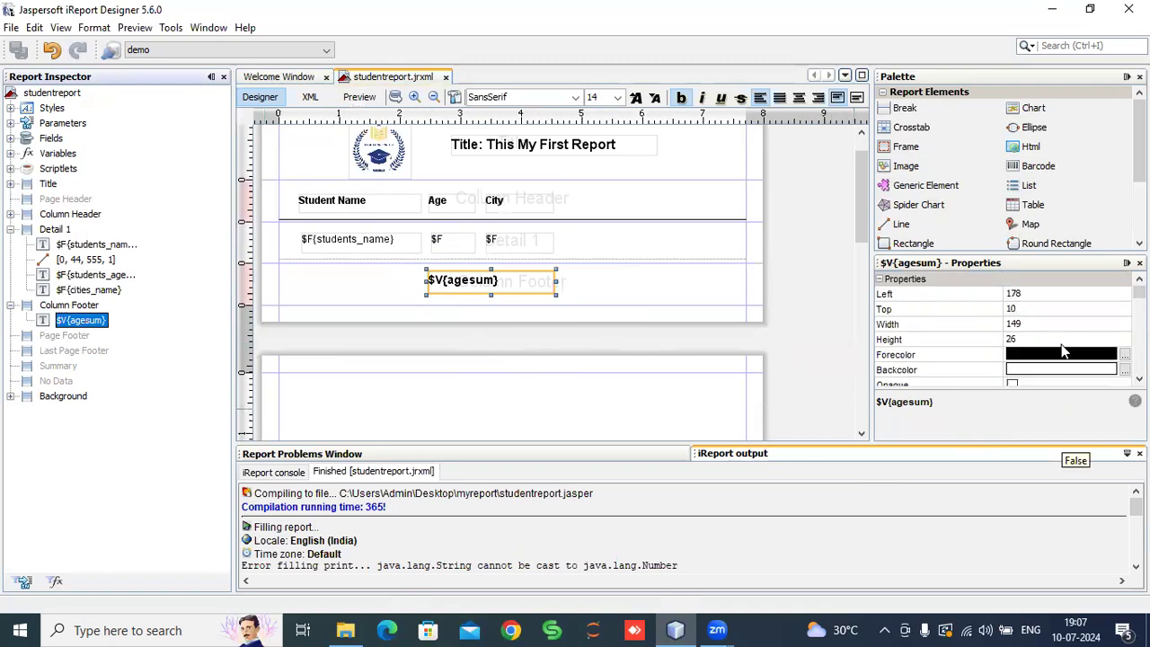
Step: Set the agesum variable's class to java.lang.Number and preview the report
click(10, 153)
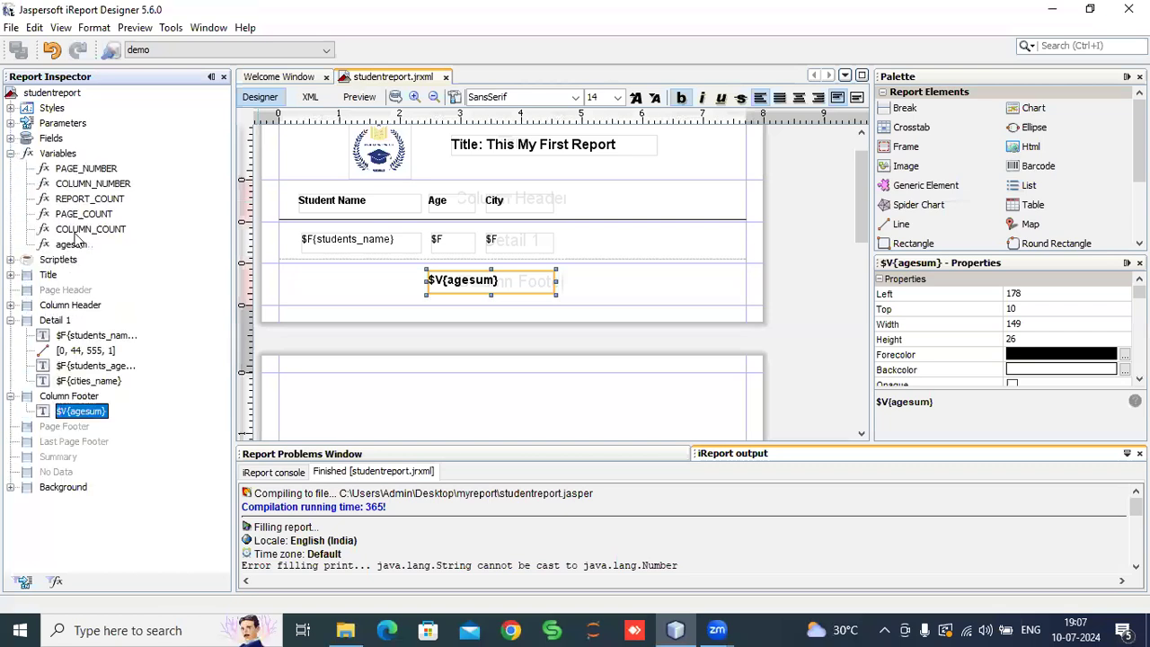
click(69, 246)
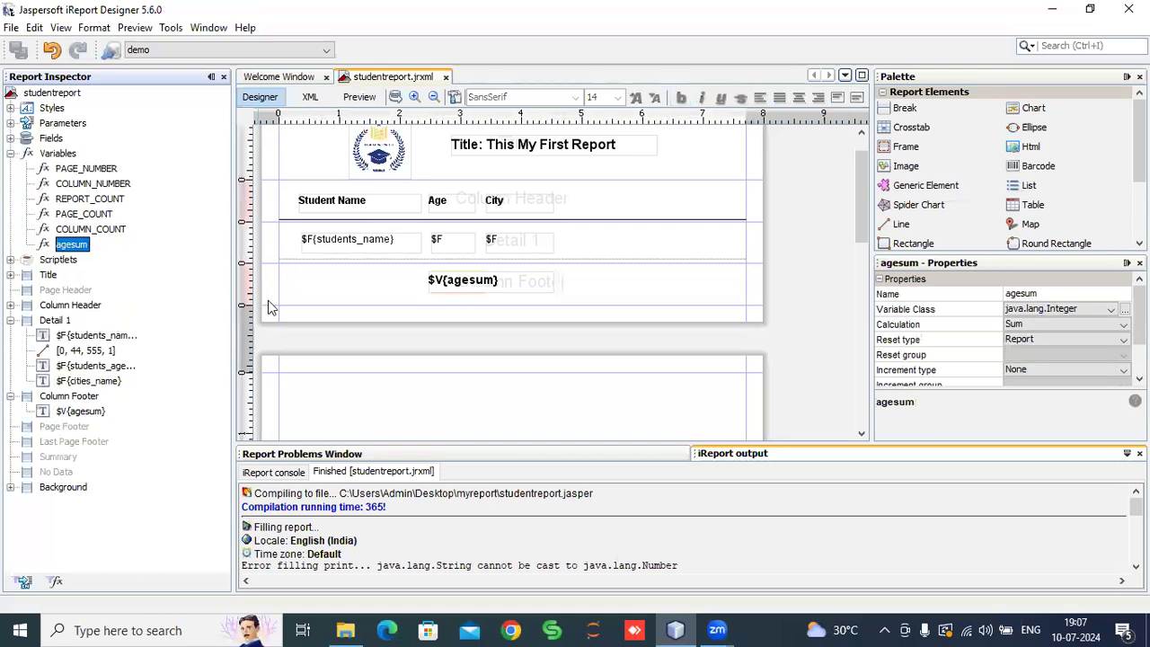
click(1110, 310)
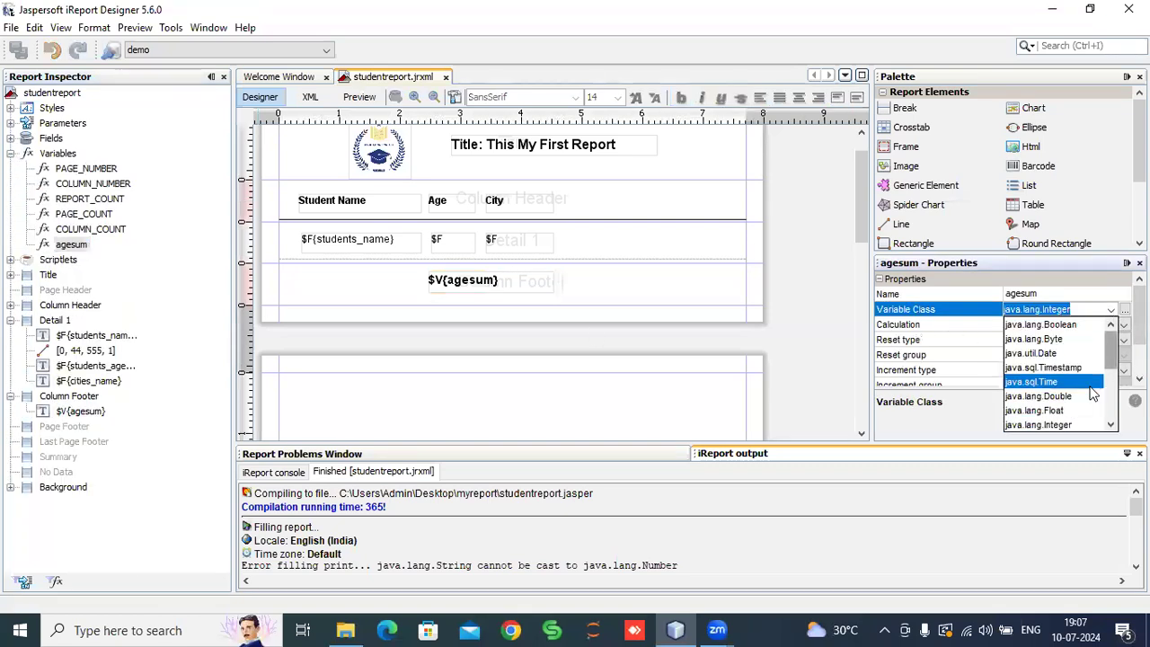
scroll(1068, 404, down, 2)
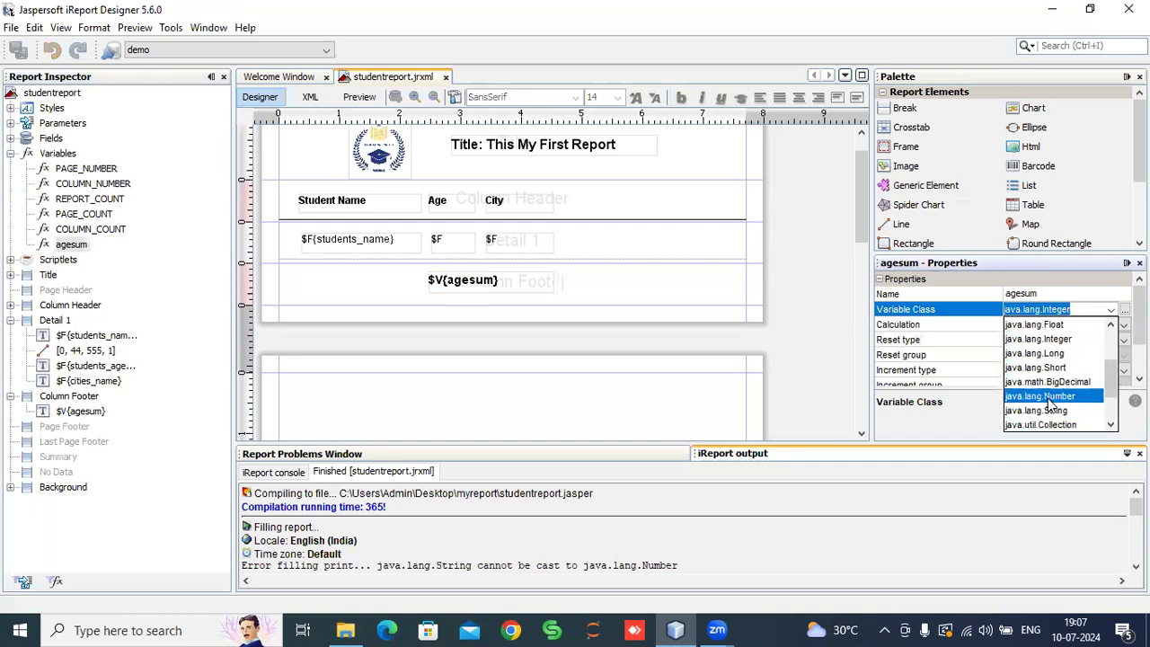
click(1042, 396)
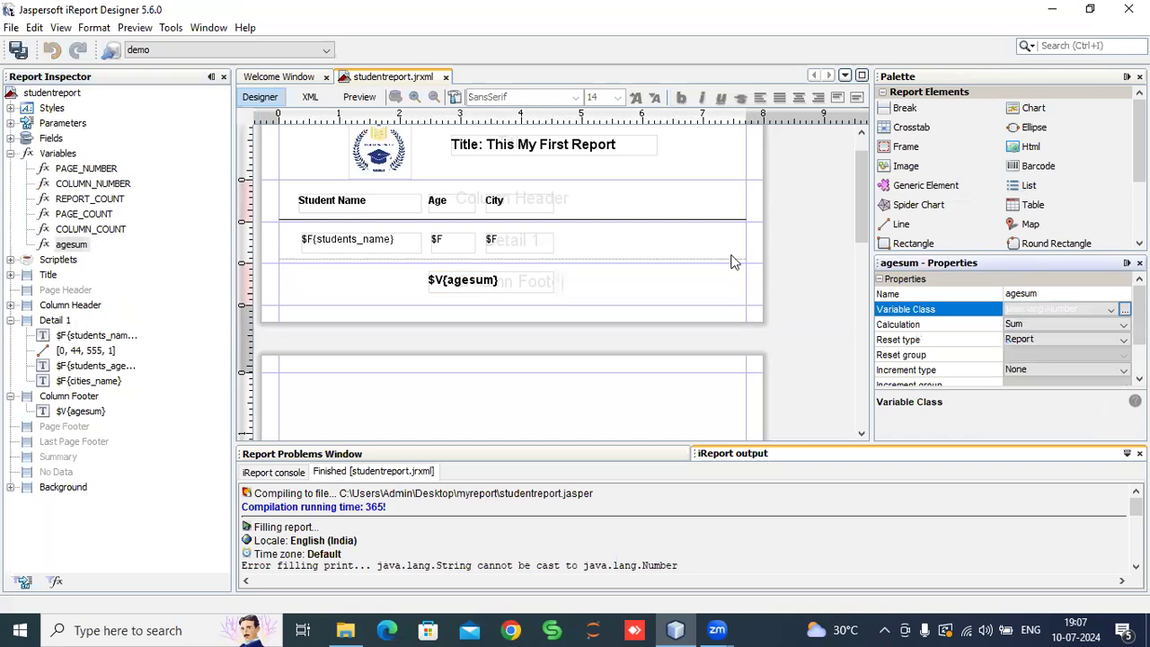
click(357, 99)
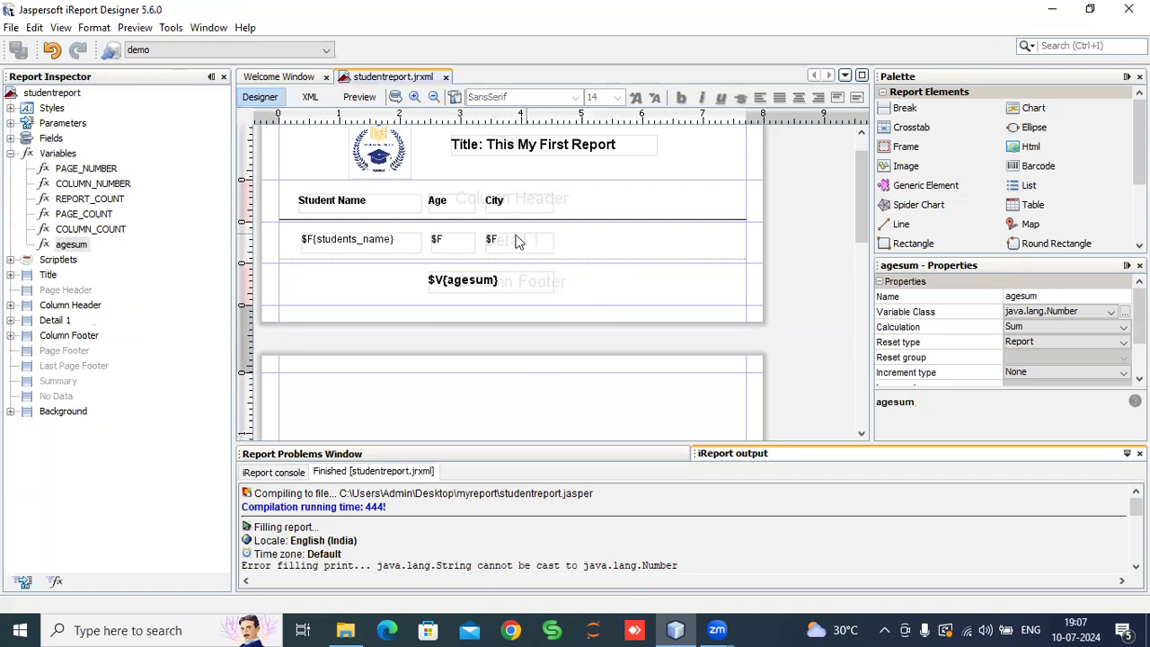
Step: Set the expression class of the Detail band's age field to java.lang.Number and preview the report again
click(440, 244)
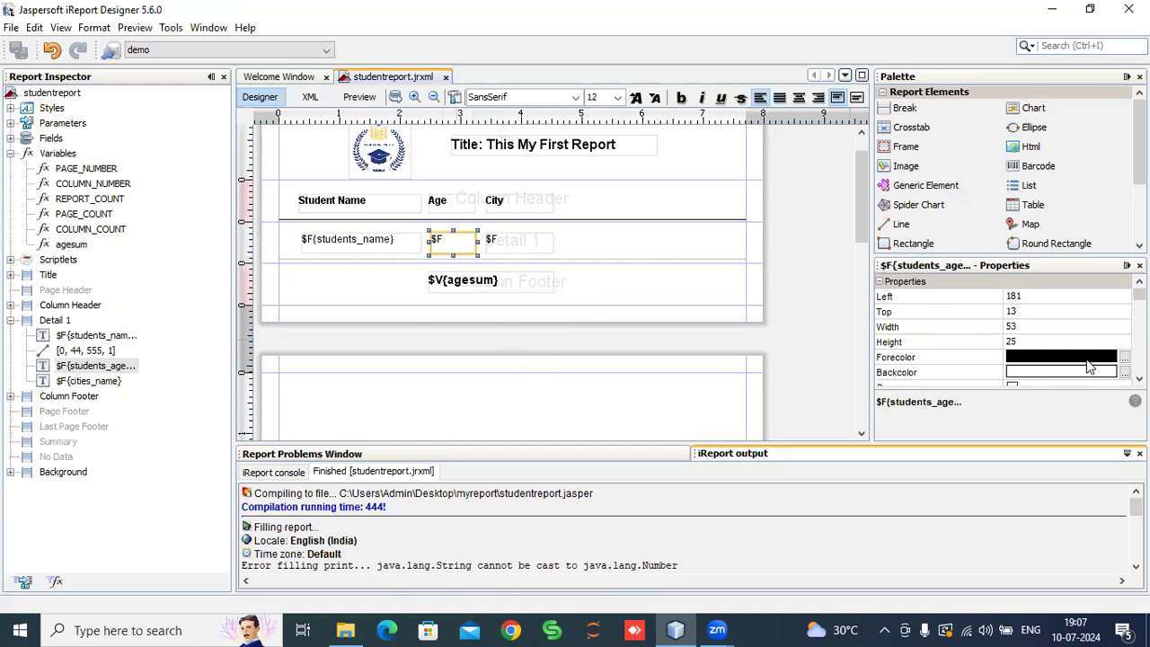
scroll(1073, 332, down, 2)
scroll(1019, 337, down, 2)
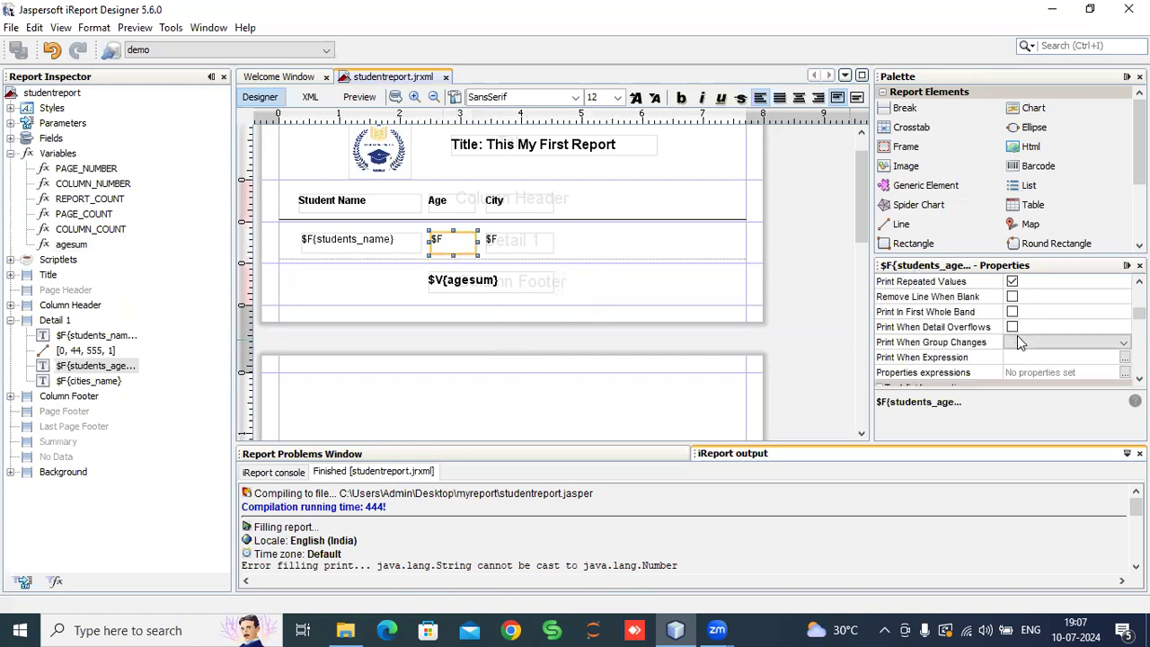
scroll(1017, 336, down, 1)
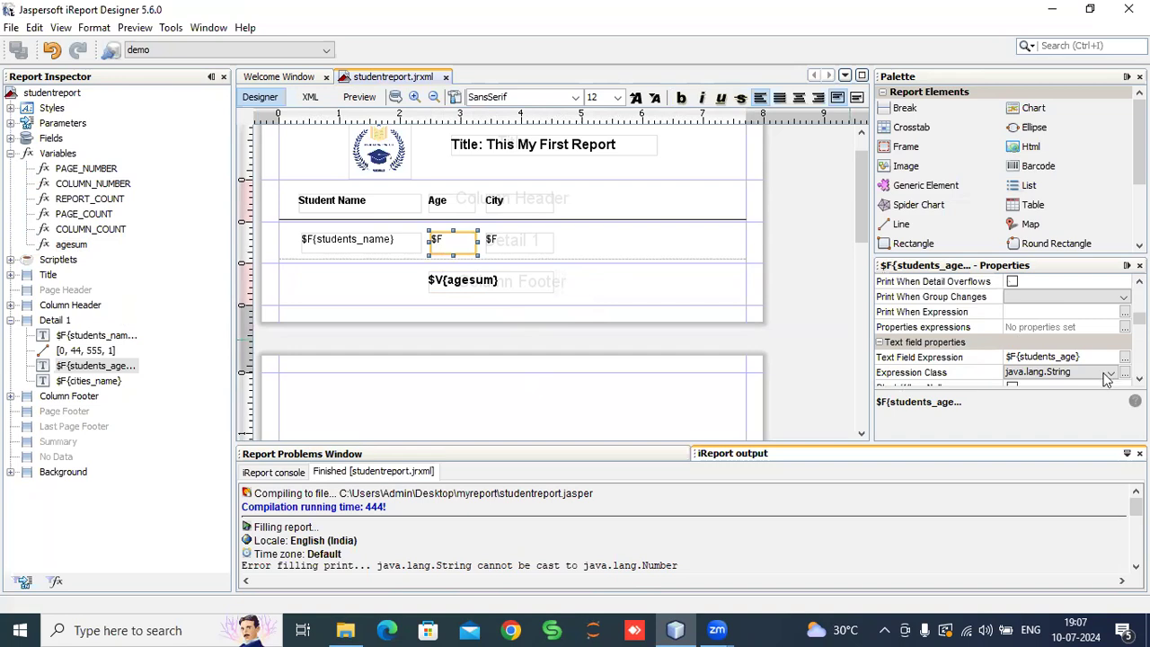
click(1107, 378)
scroll(1073, 431, down, 2)
scroll(1078, 446, down, 2)
click(1050, 488)
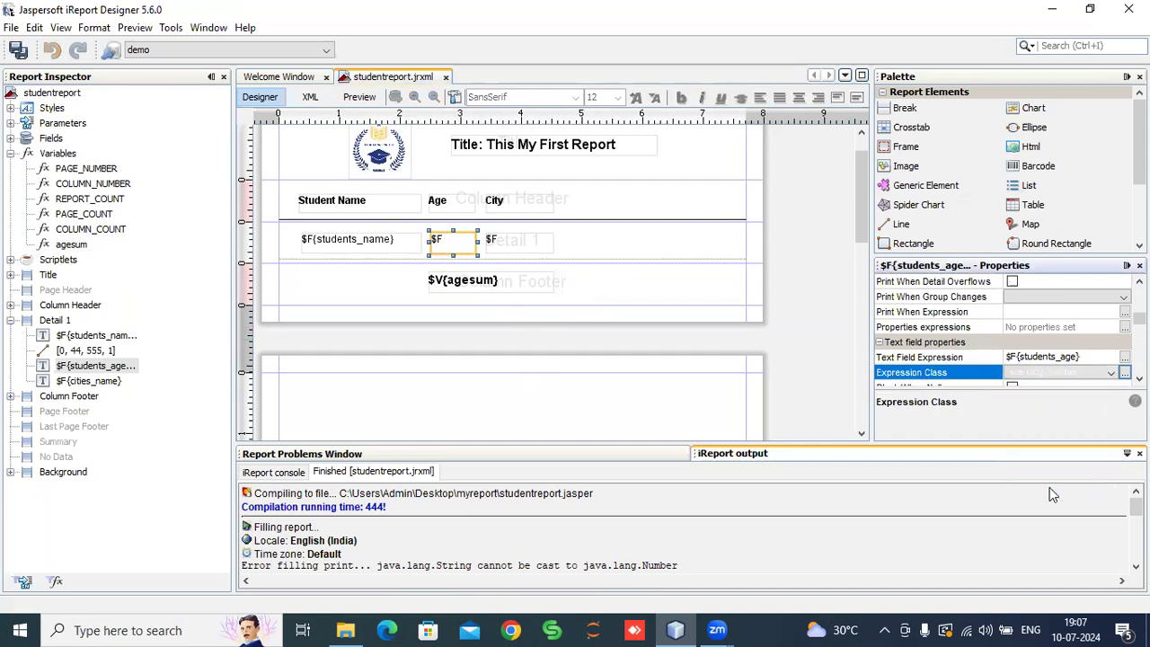
click(358, 97)
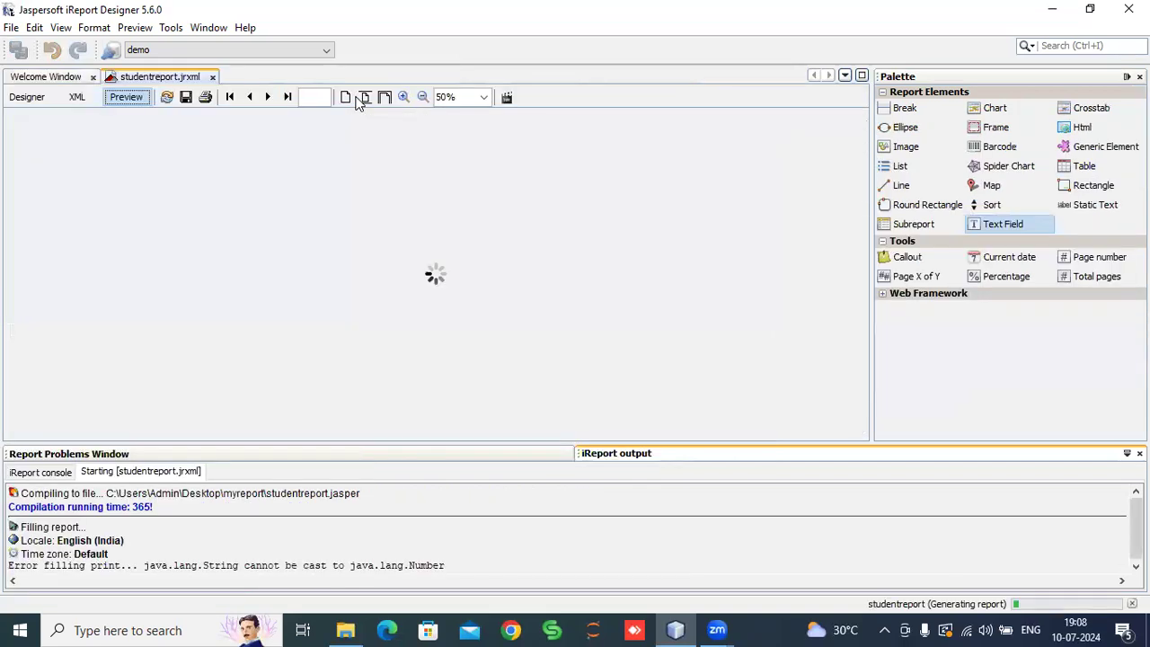
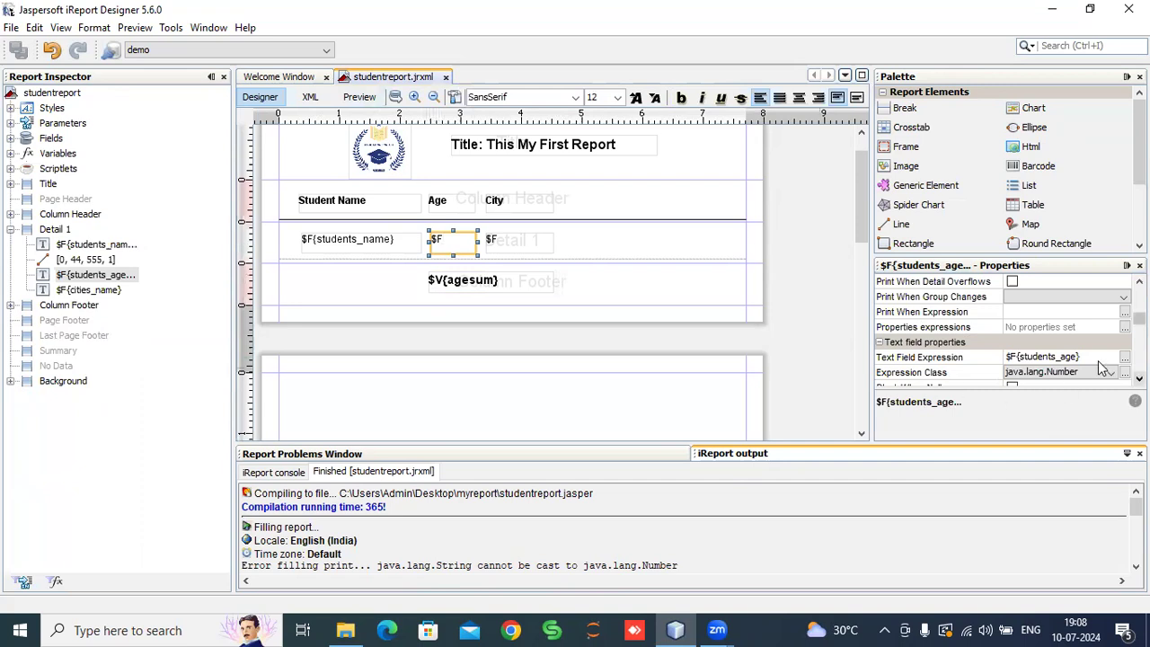
Step: Look through the properties of the Detail band's age field for other type-related settings
scroll(1083, 368, down, 1)
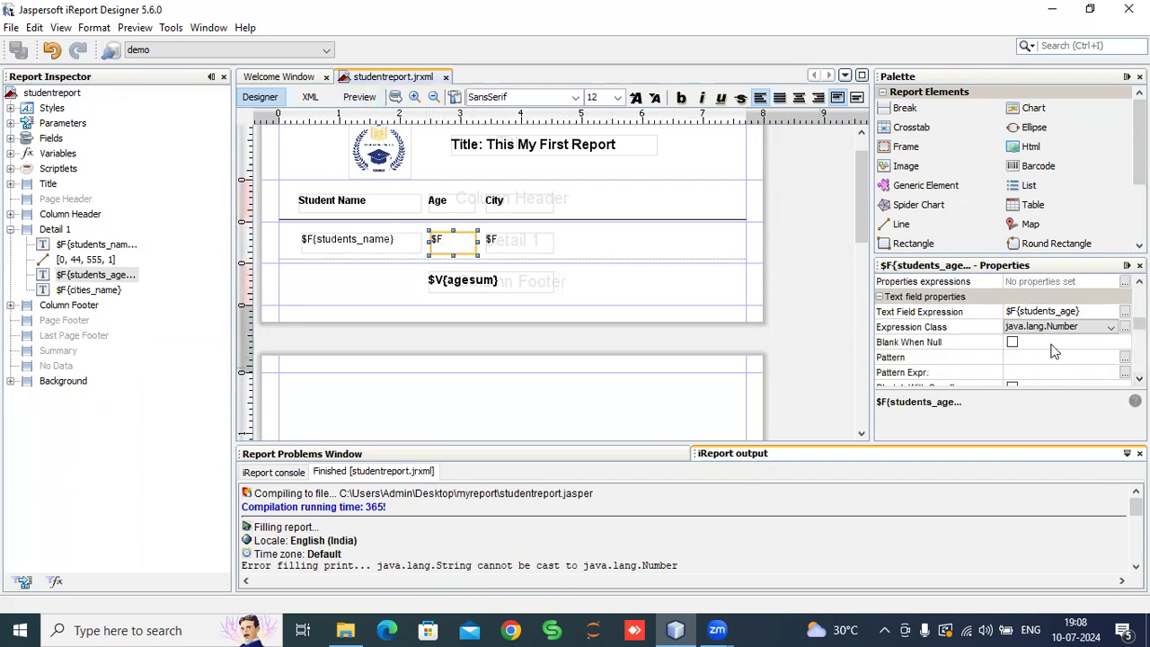
scroll(1053, 351, down, 2)
scroll(1051, 353, up, 5)
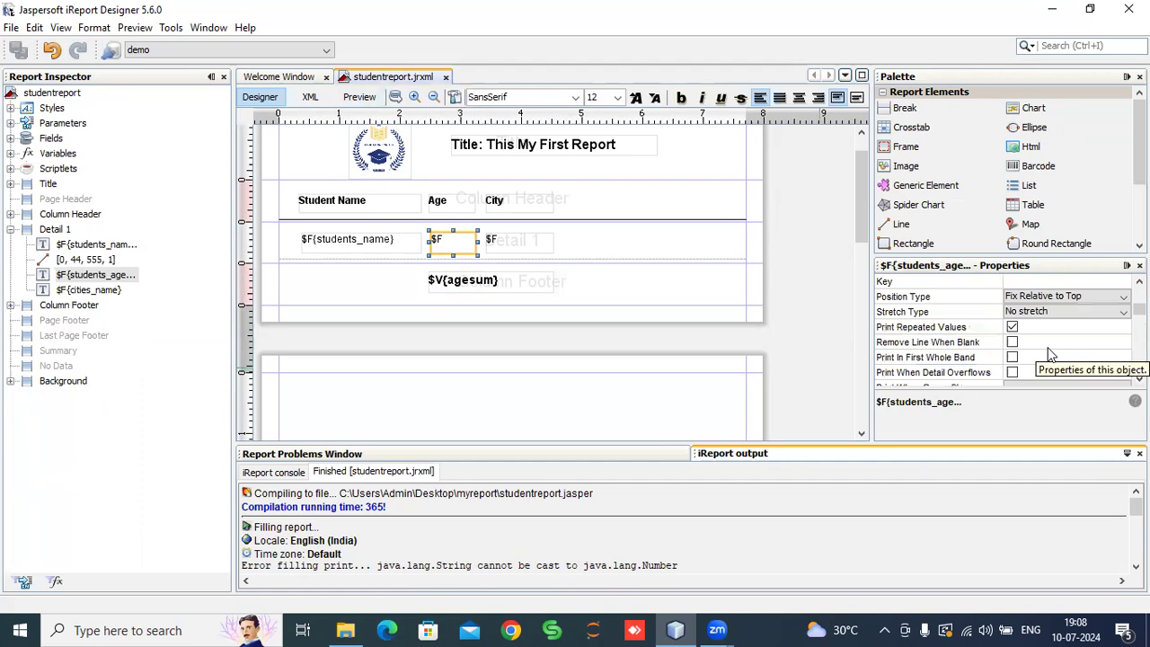
scroll(1051, 353, up, 3)
scroll(1049, 353, down, 5)
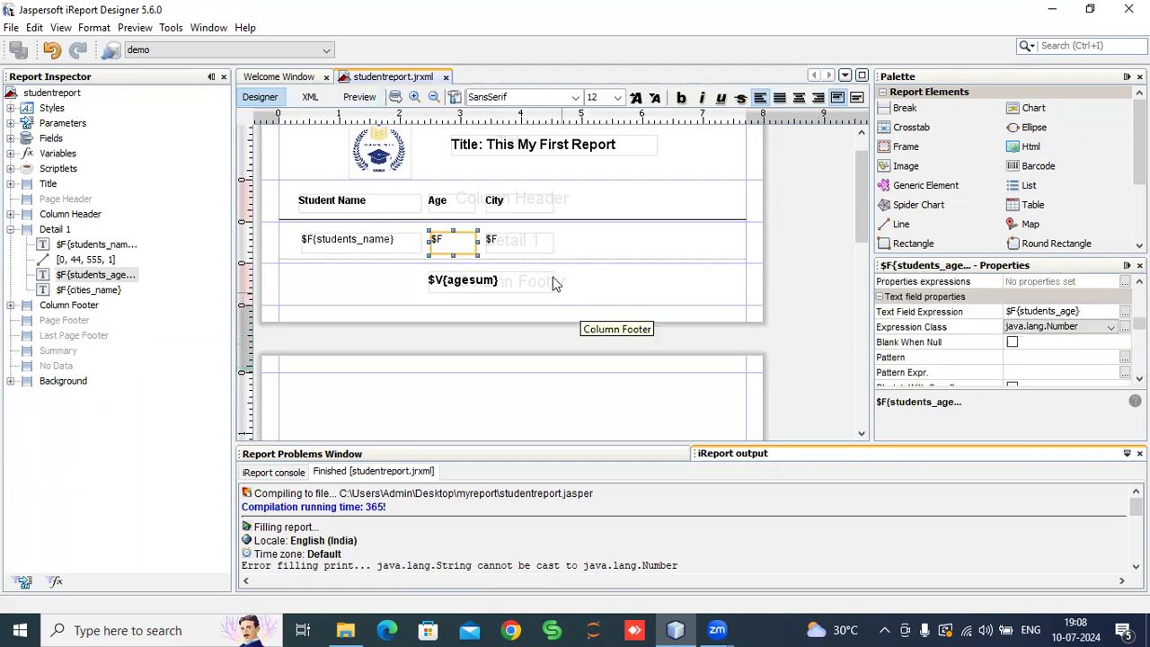
click(590, 251)
click(440, 251)
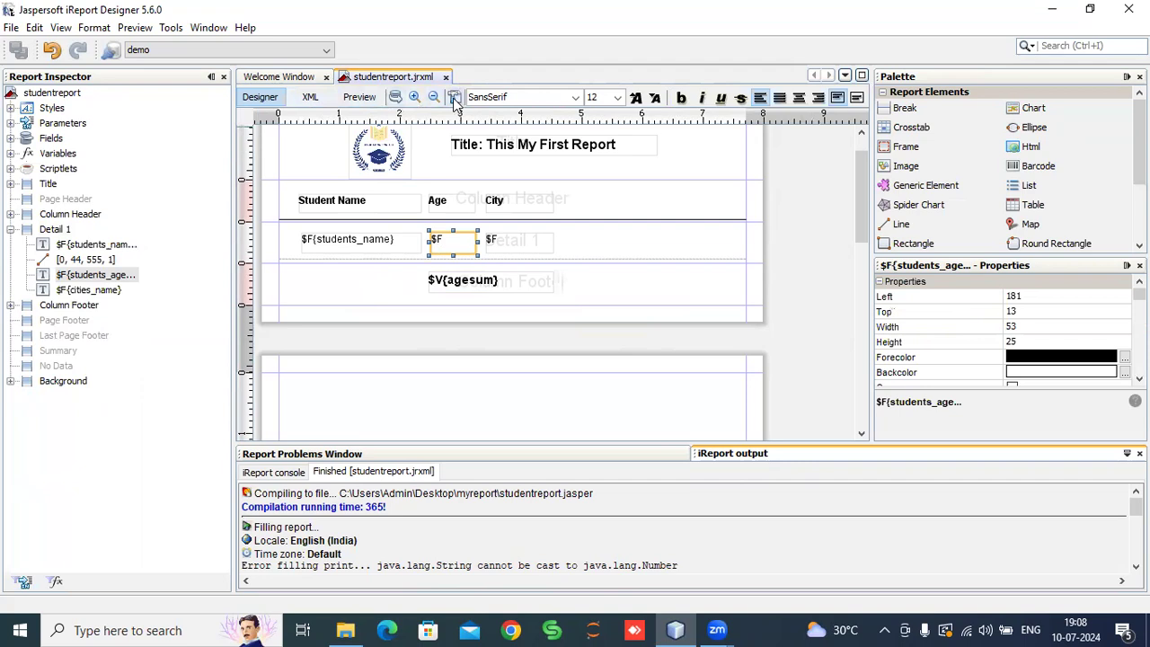
Step: Examine the field types in the report query, comparing students_age with students_id and the other fields
click(396, 97)
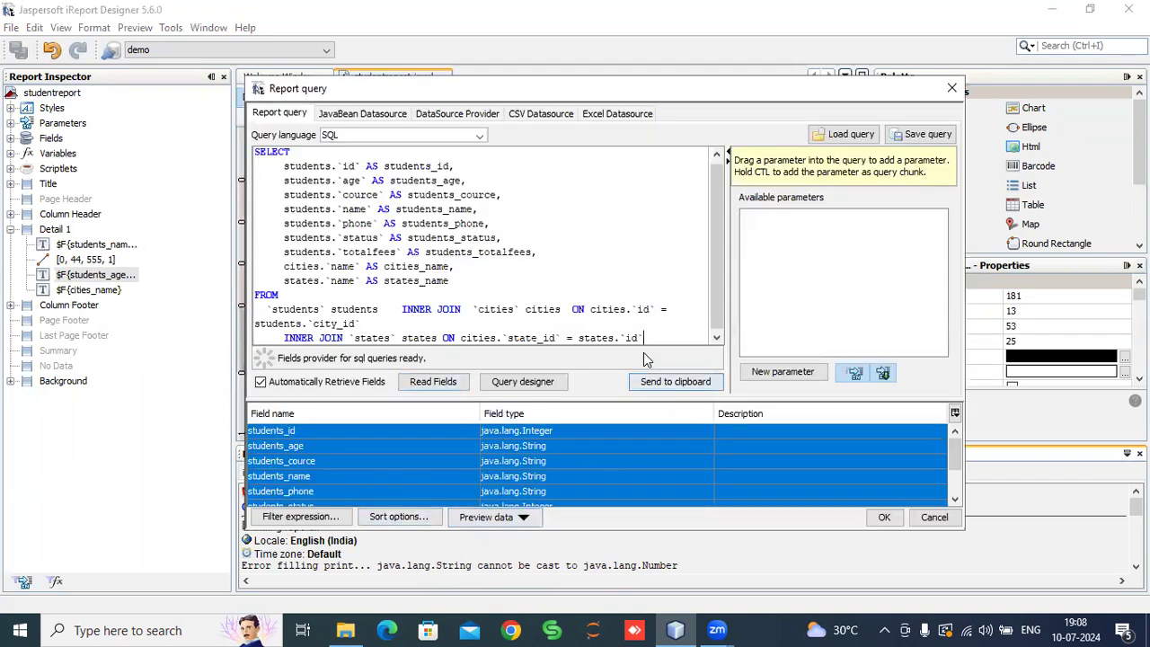
click(281, 449)
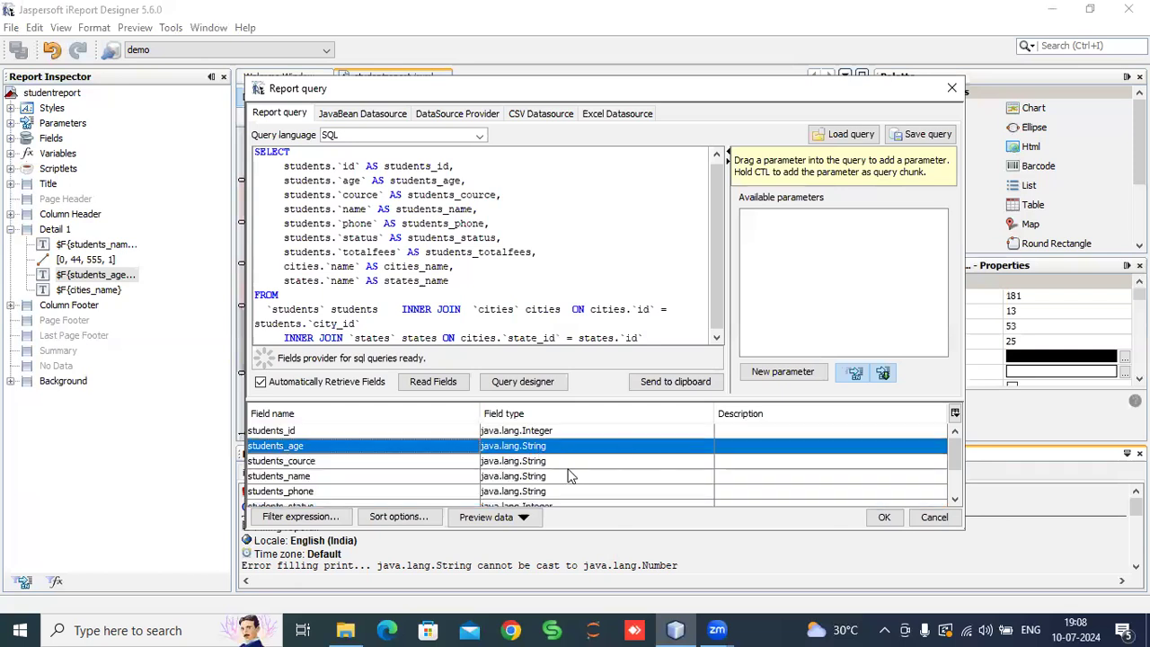
scroll(510, 458, down, 2)
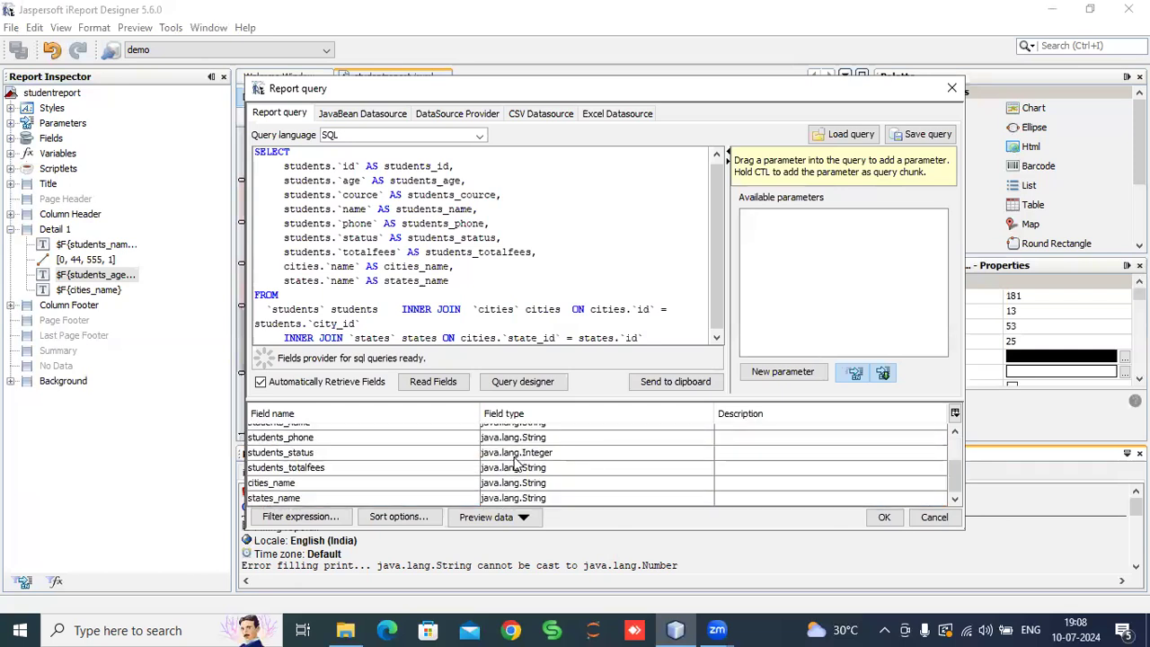
scroll(516, 468, up, 3)
click(530, 433)
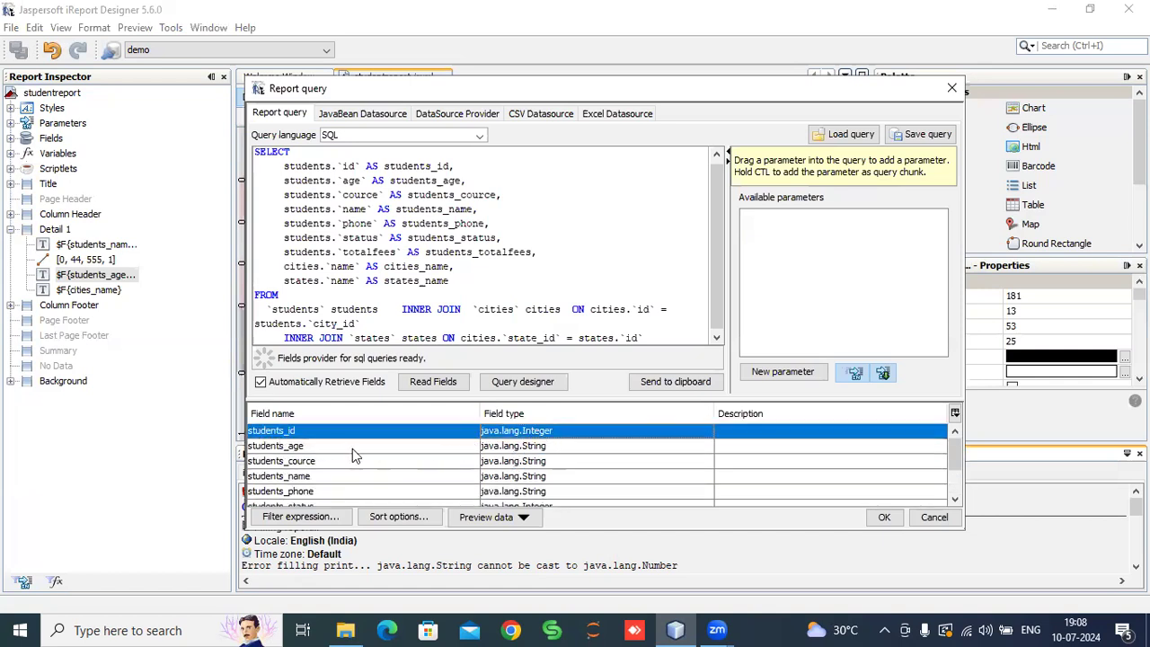
click(268, 449)
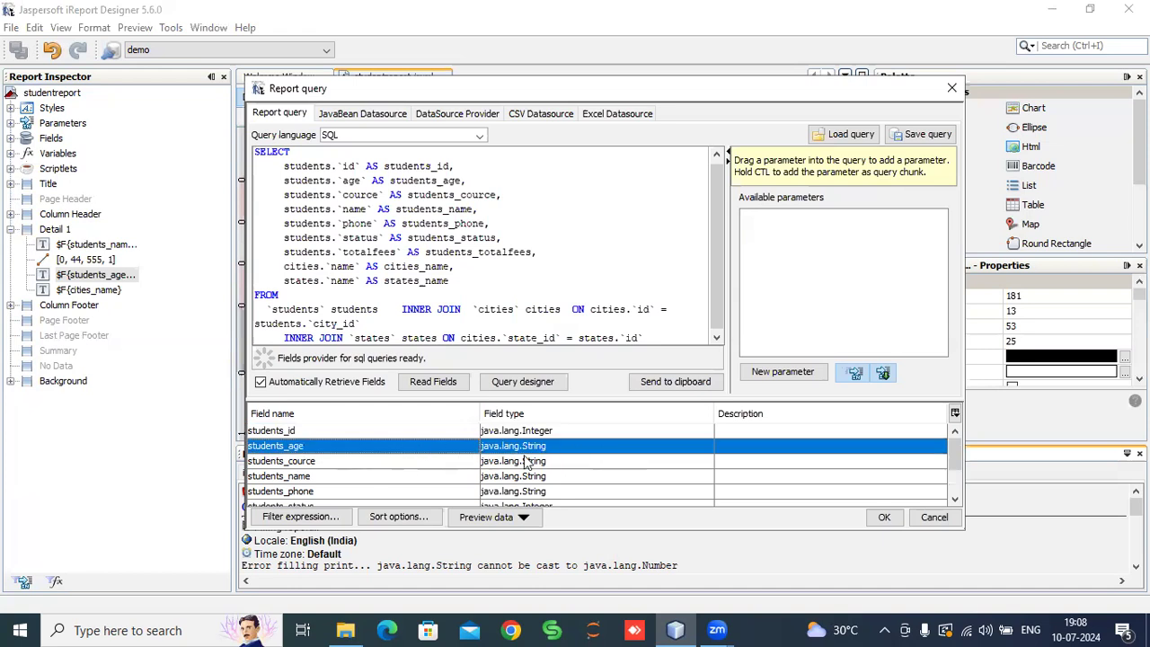
click(884, 518)
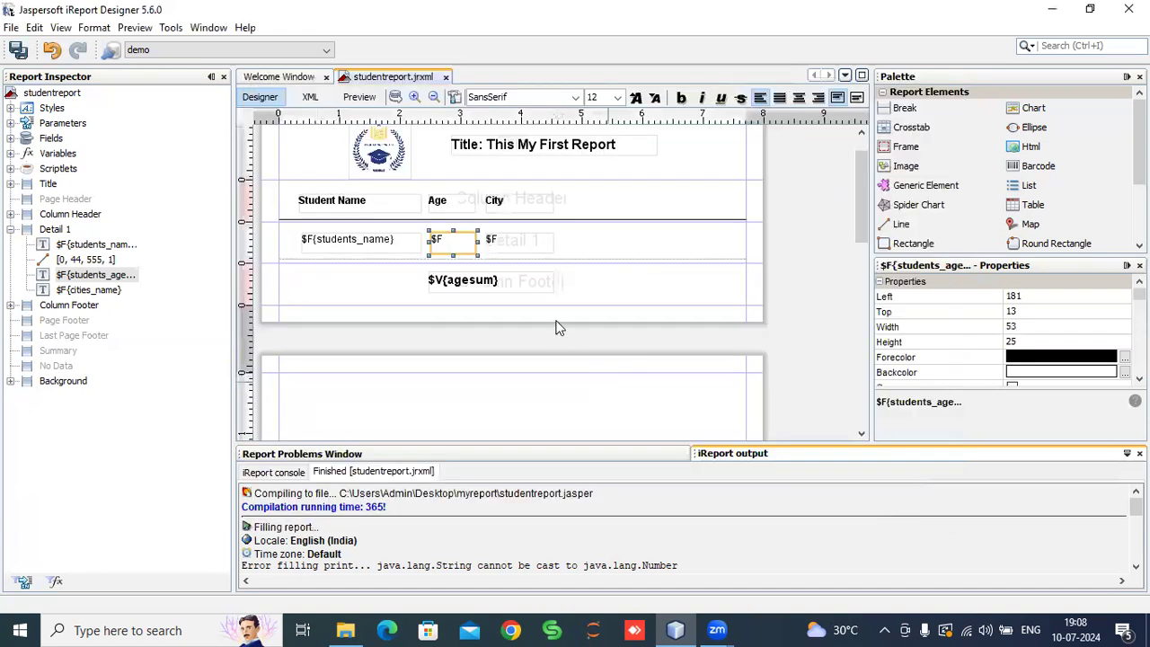
Step: Move the Column Footer's $V{agesum} field to a left position of 70 and rename the agesum variable to idsum
drag(484, 287, 389, 285)
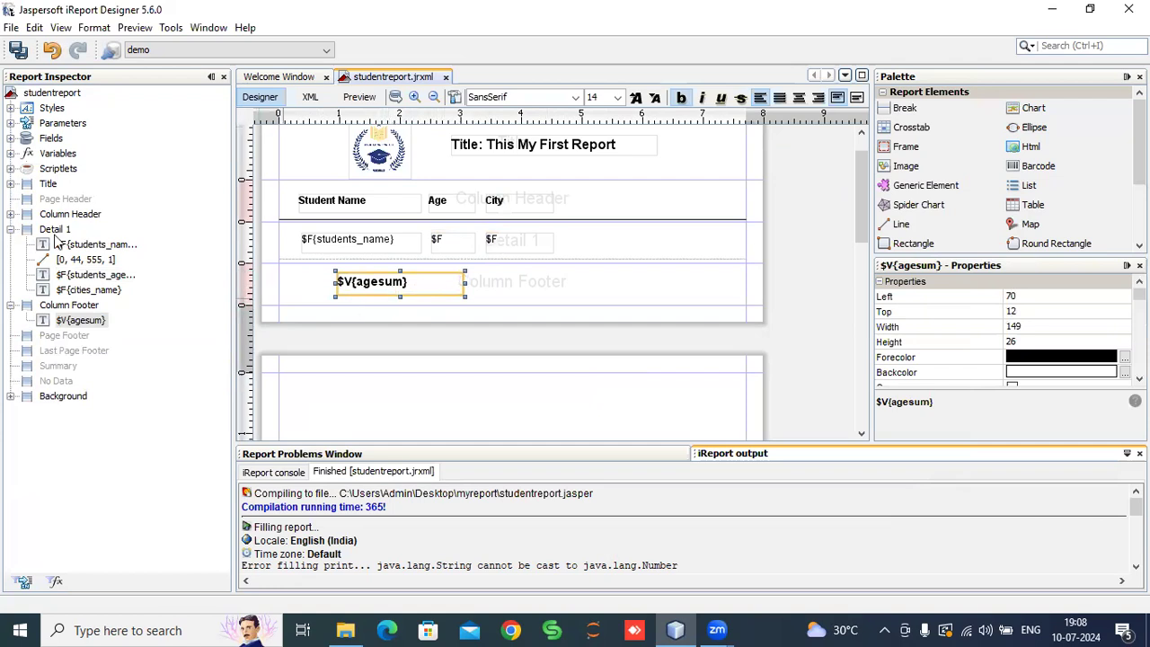
click(11, 153)
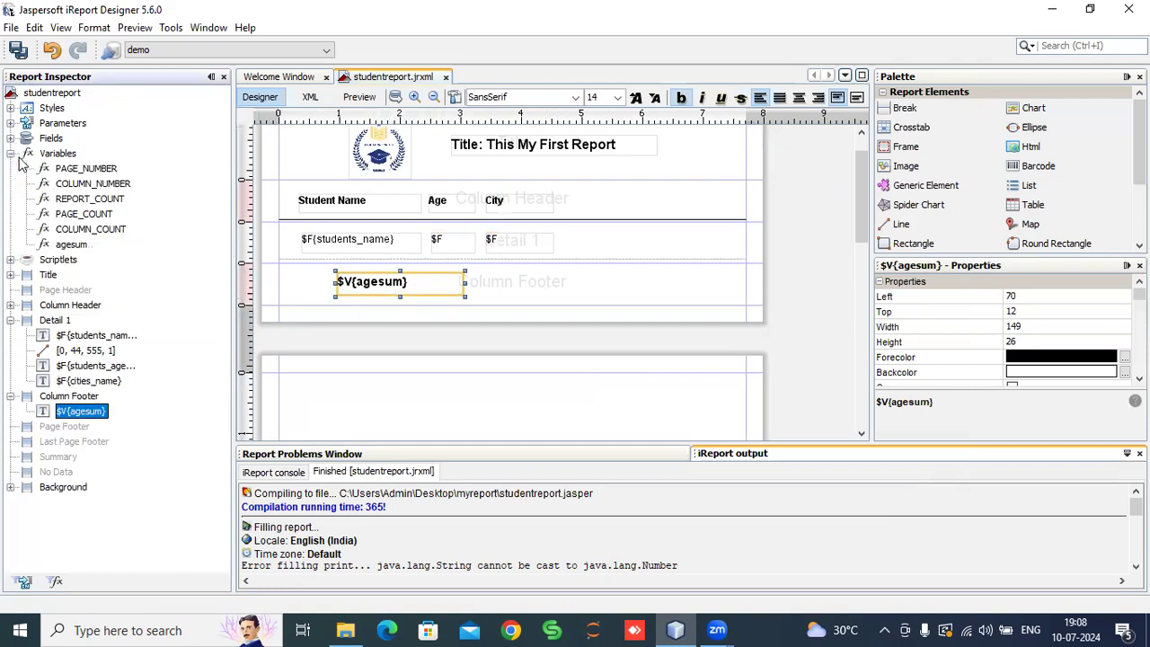
click(71, 244)
click(1043, 296)
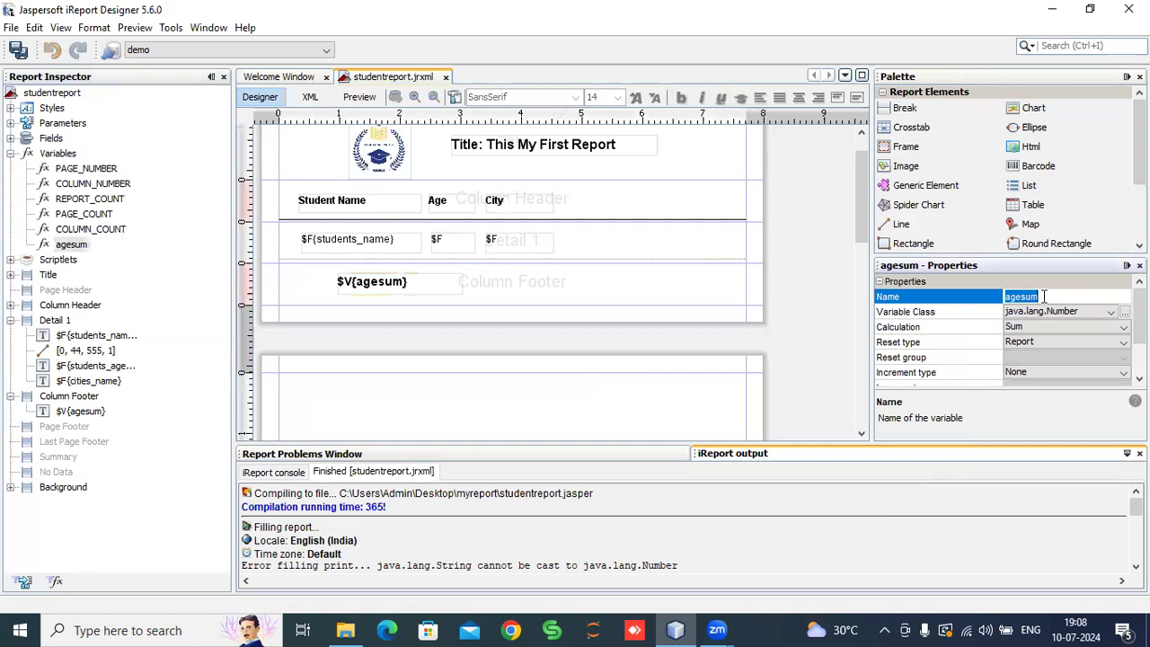
key(BackSpace)
key(Return)
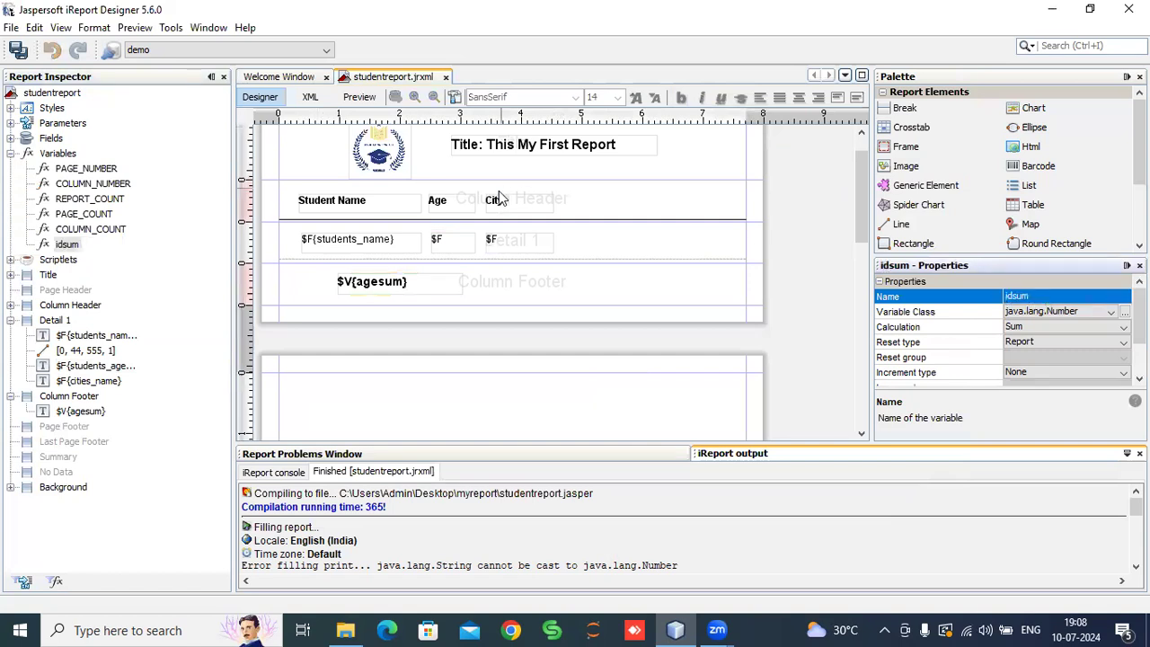
Step: Replace the idsum variable's expression with $F{students_id}
click(405, 283)
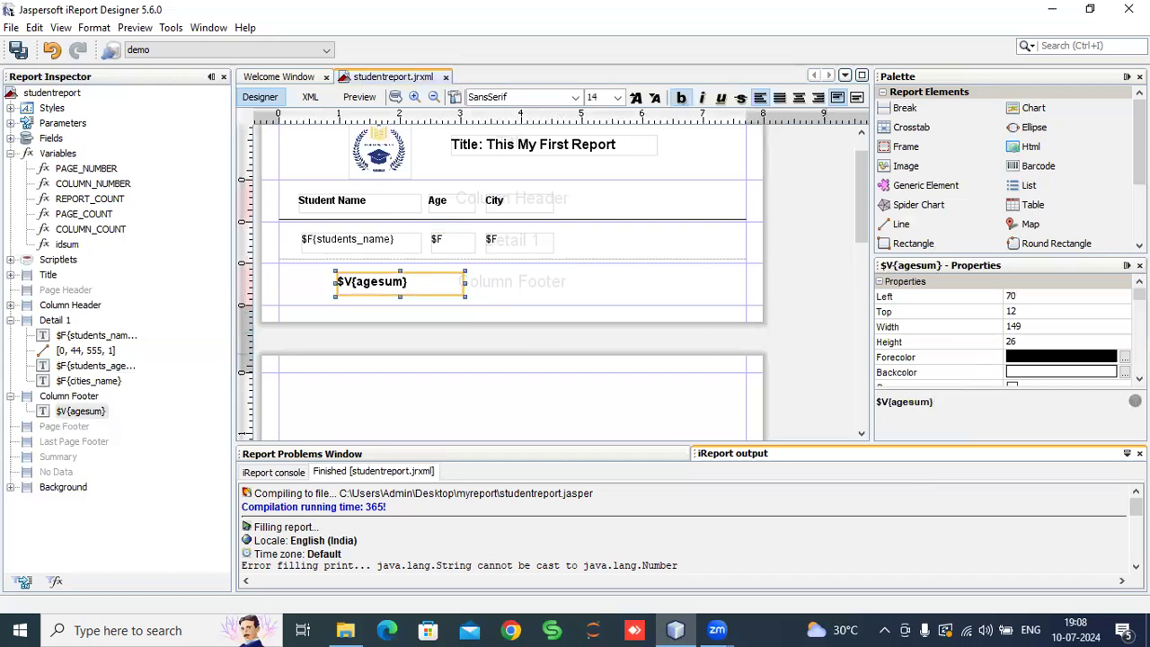
scroll(1107, 355, down, 4)
scroll(1108, 355, up, 2)
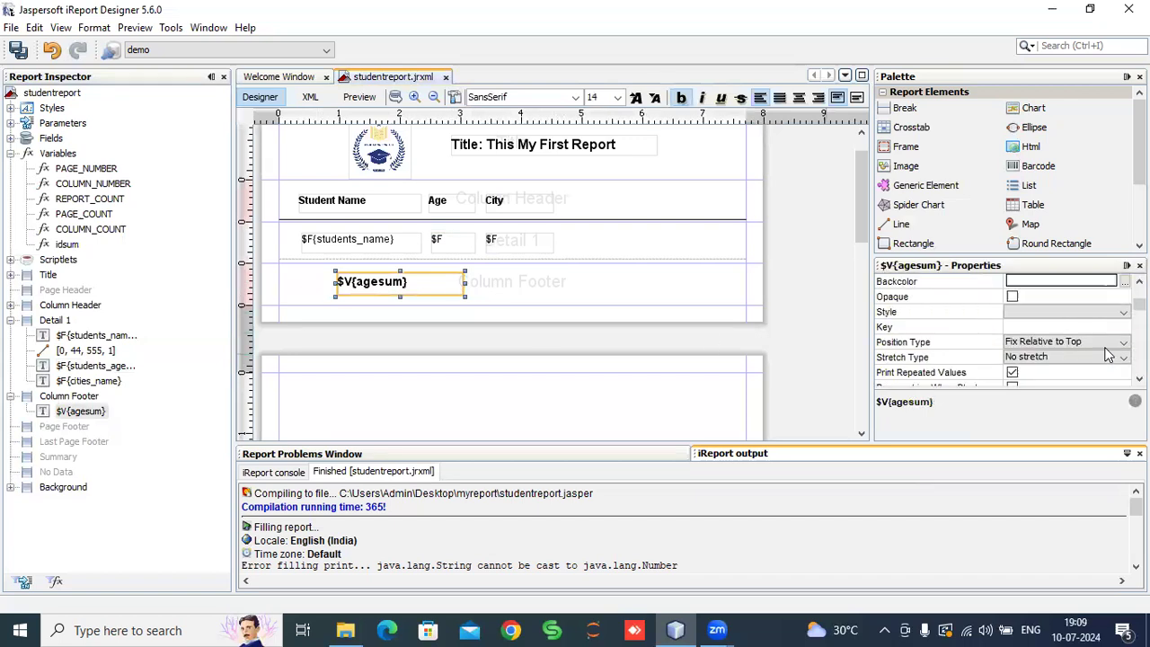
click(70, 244)
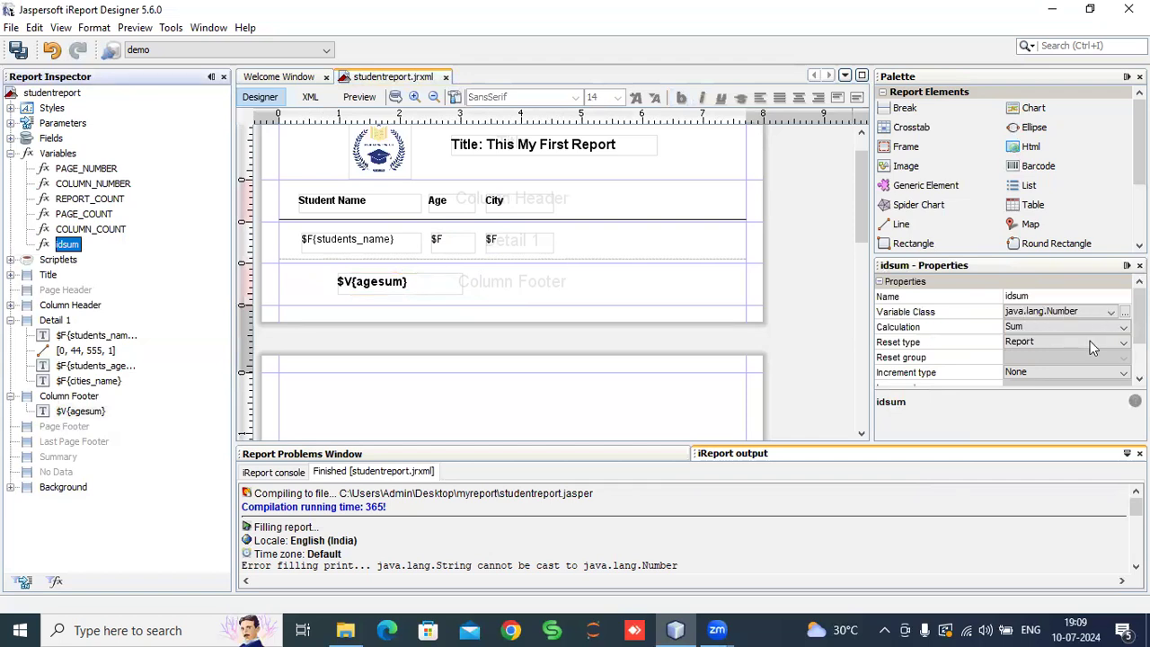
scroll(1089, 348, down, 2)
click(1124, 362)
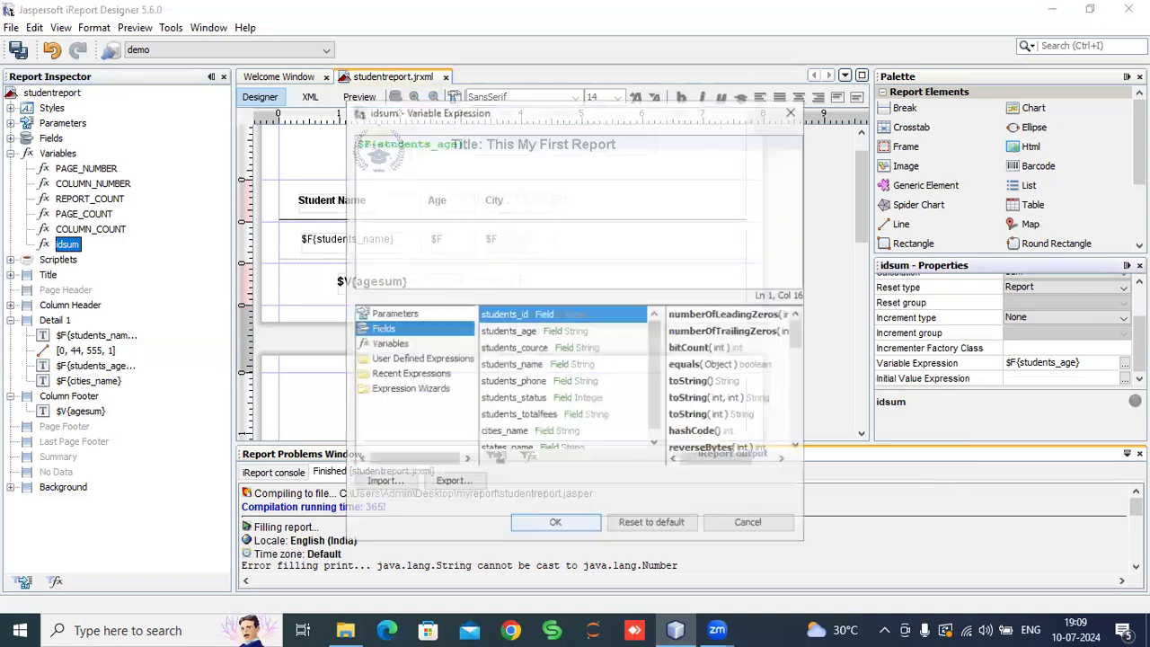
drag(463, 141, 312, 159)
key(BackSpace)
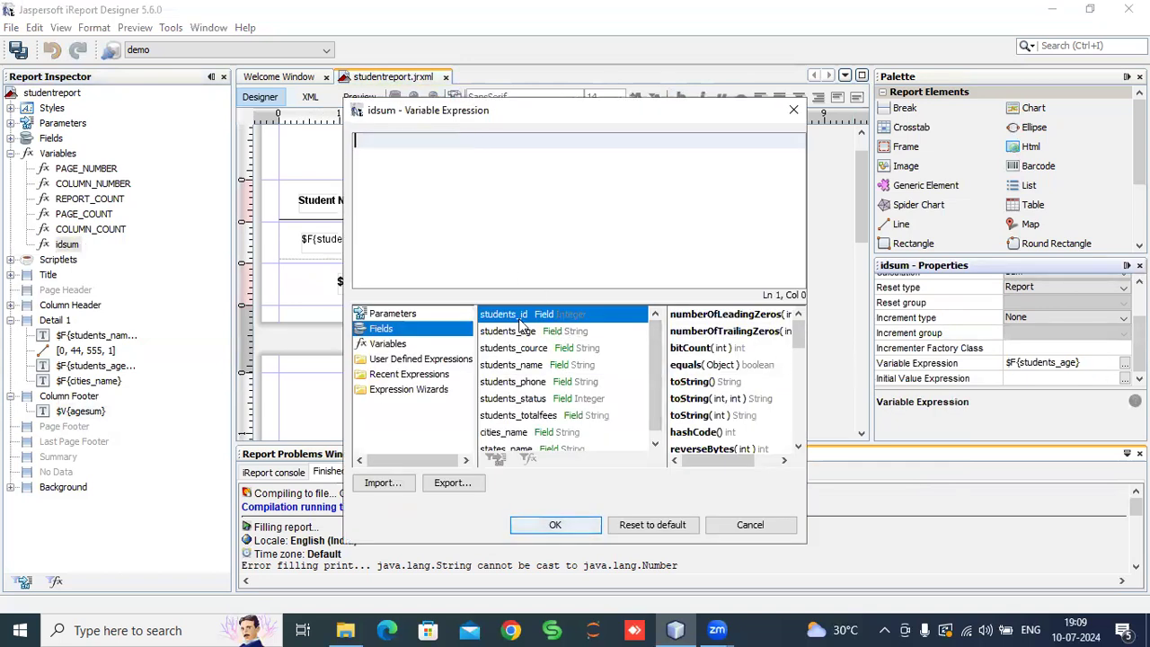
click(570, 329)
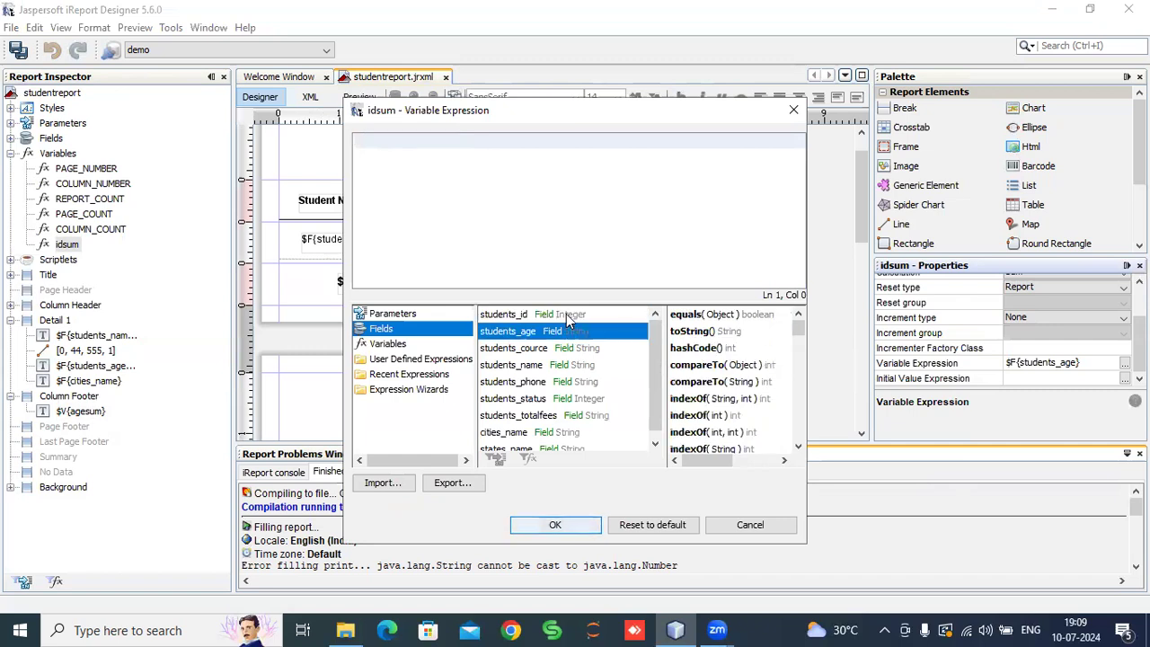
click(510, 313)
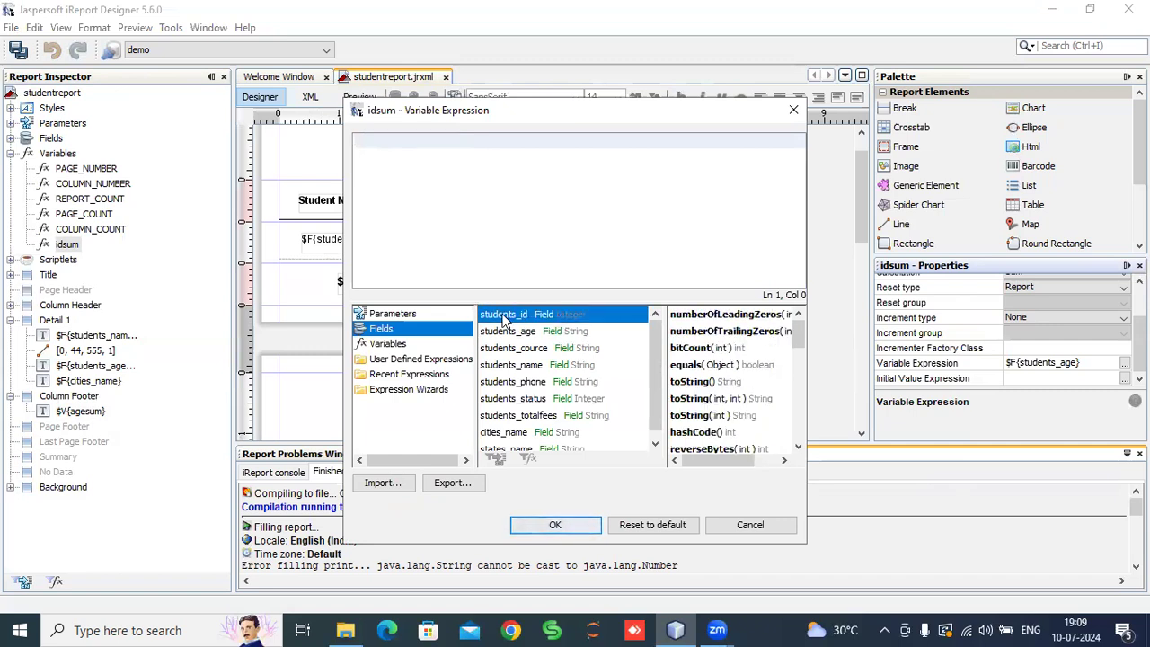
double_click(505, 316)
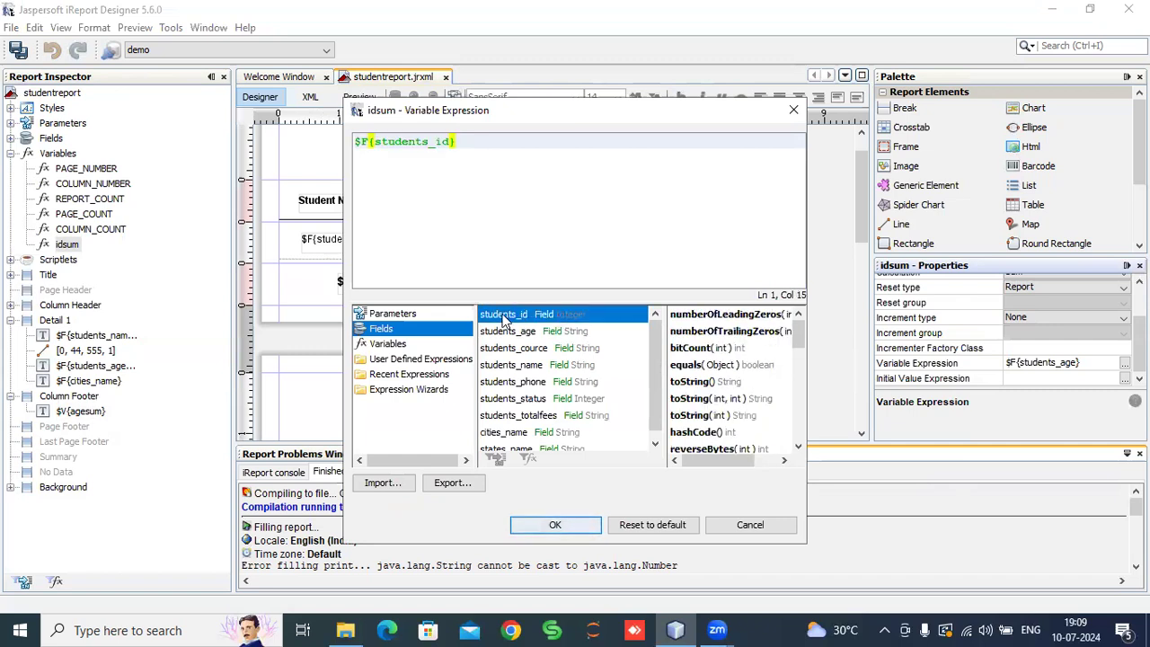
click(574, 522)
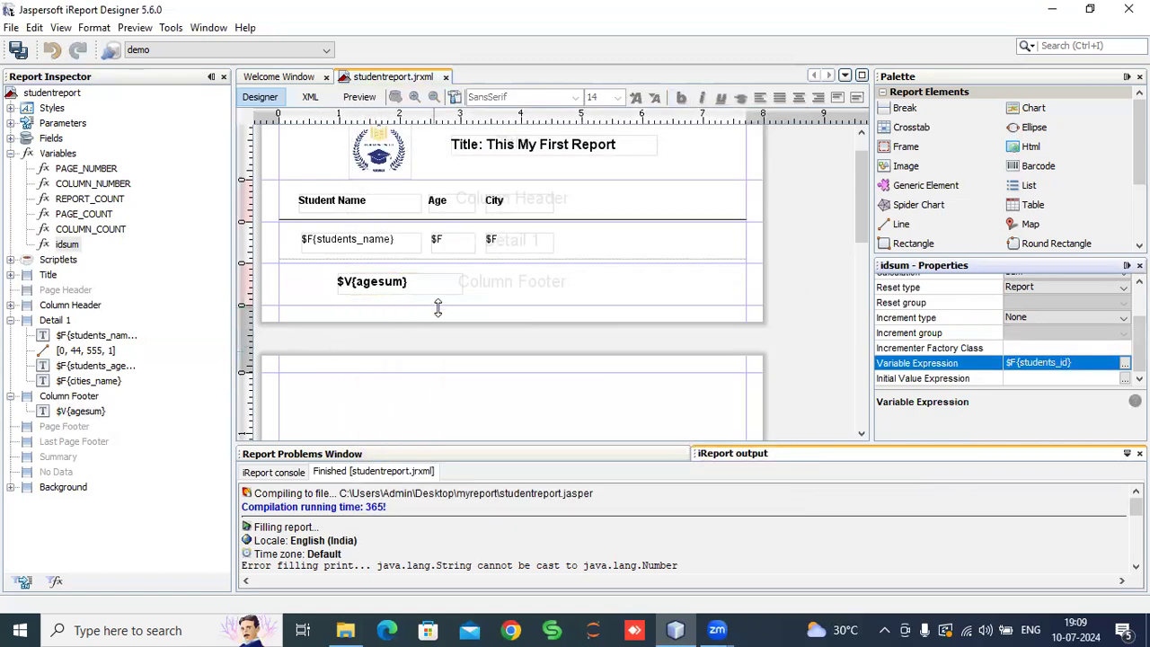
Step: Change the Column Footer text field's expression to $V{idsum}
click(369, 286)
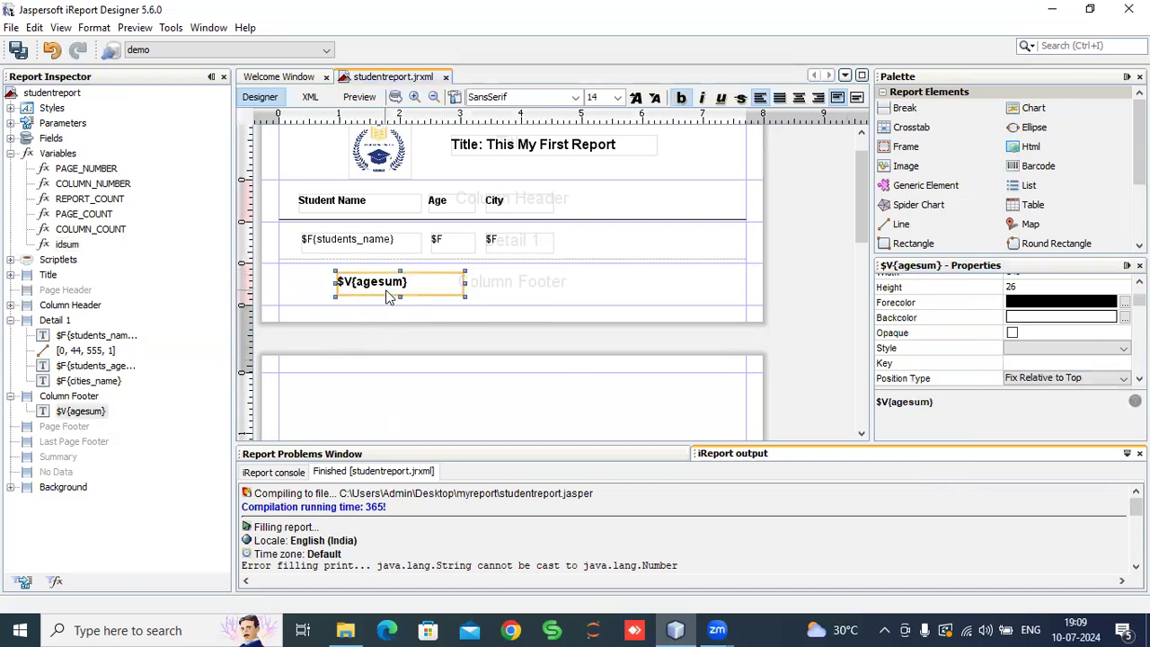
scroll(1045, 337, down, 5)
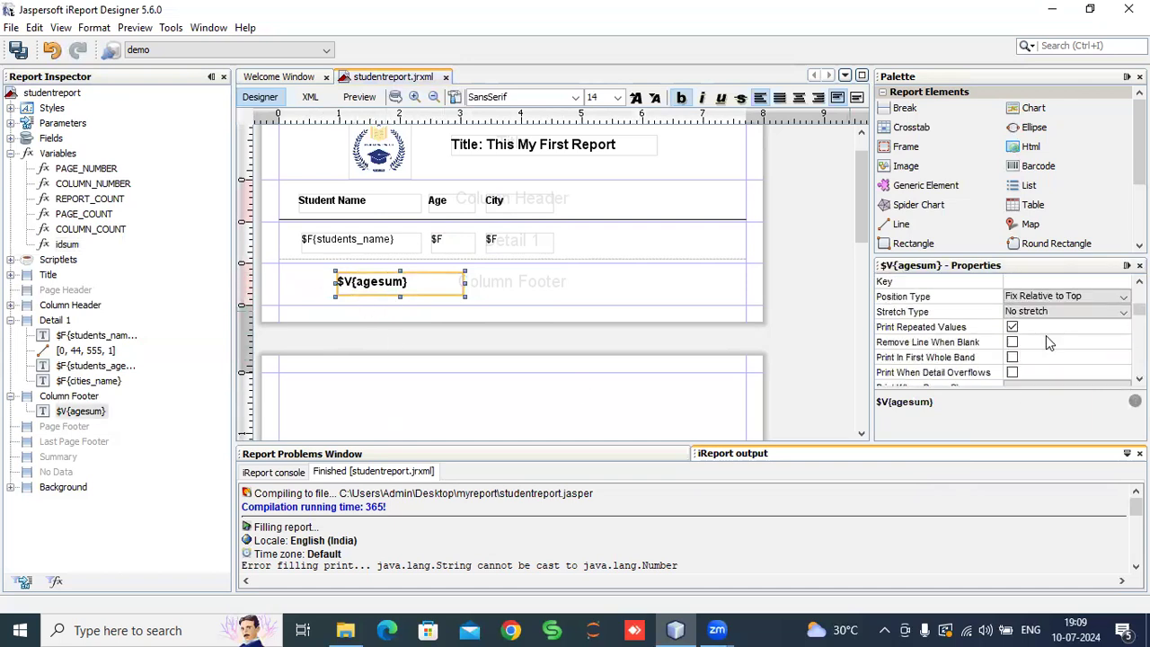
click(1124, 356)
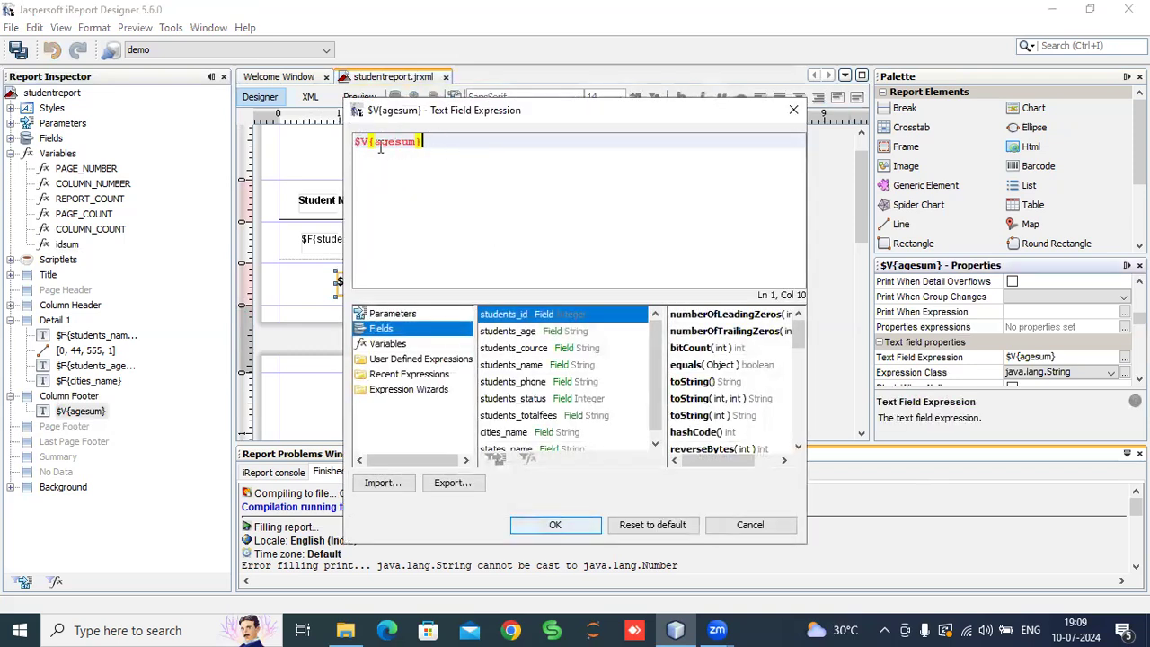
drag(396, 142, 375, 142)
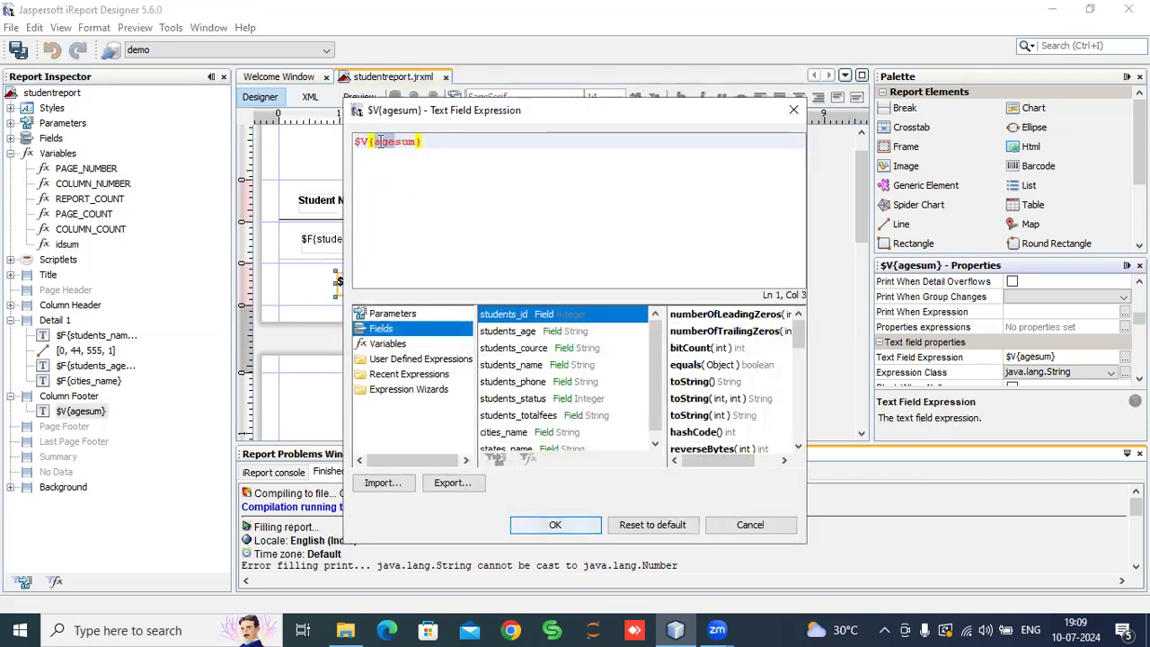
text(id)
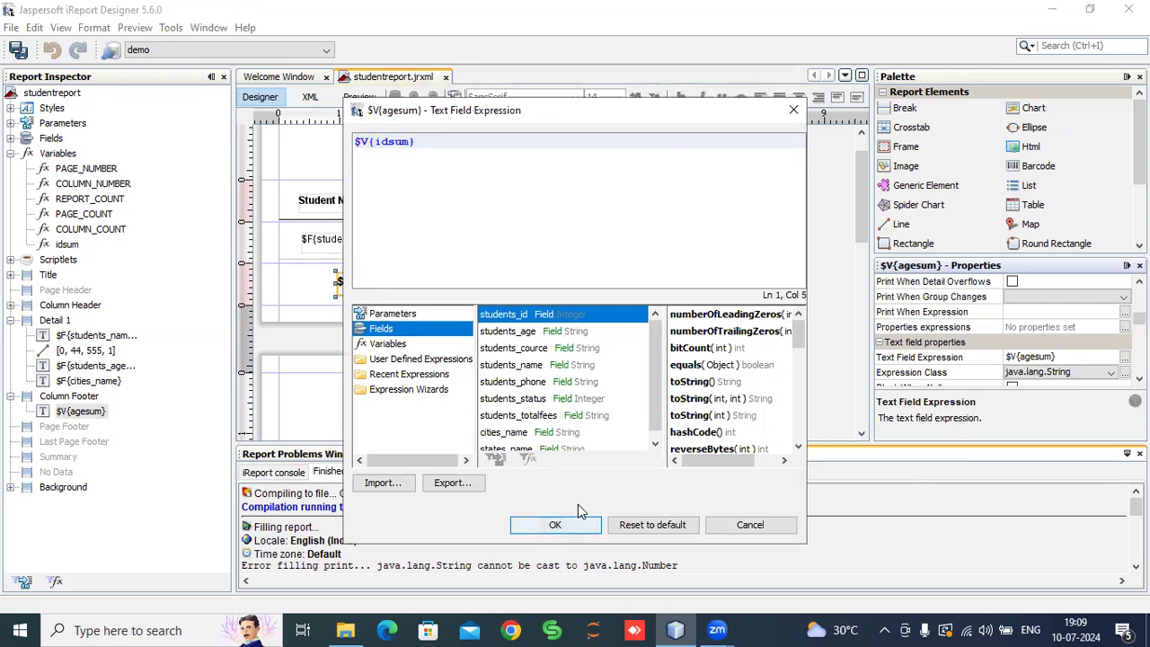
click(555, 524)
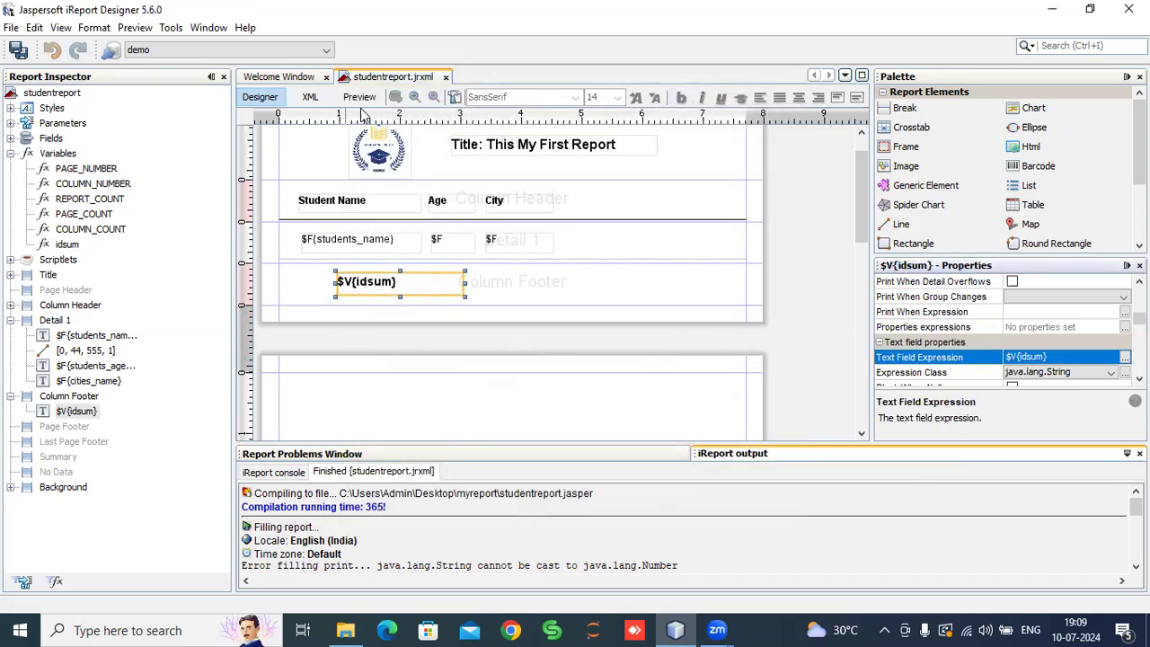
Step: Preview the report and check the student rows and the sum printed in the column footer
click(358, 97)
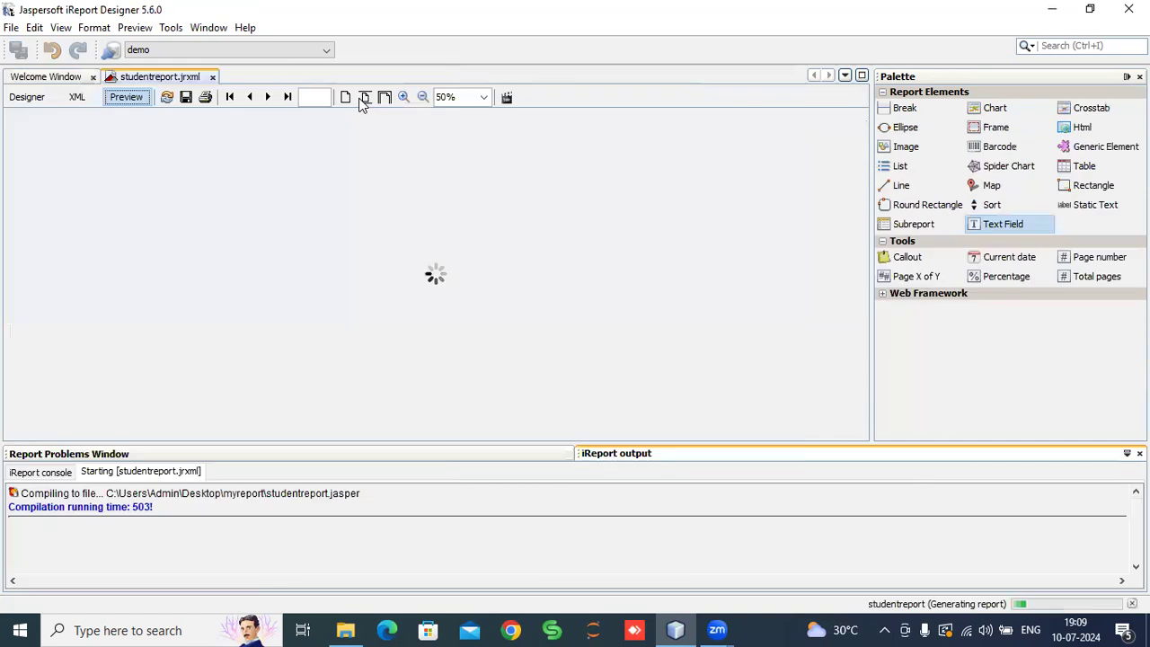
scroll(441, 248, down, 5)
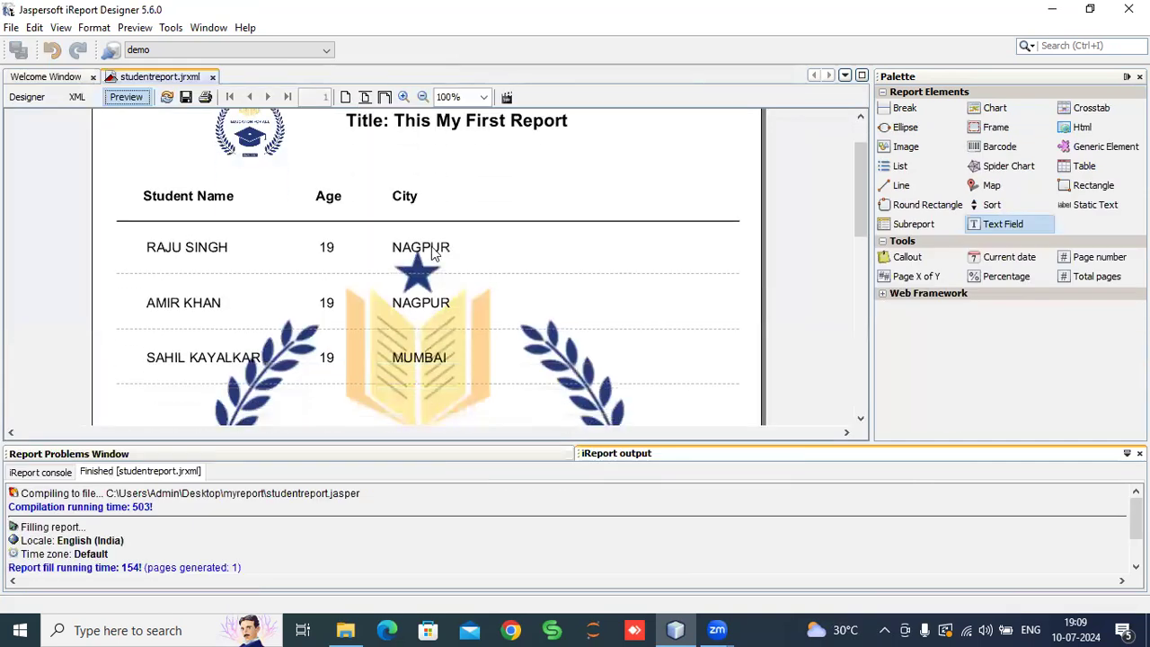
scroll(441, 274, down, 4)
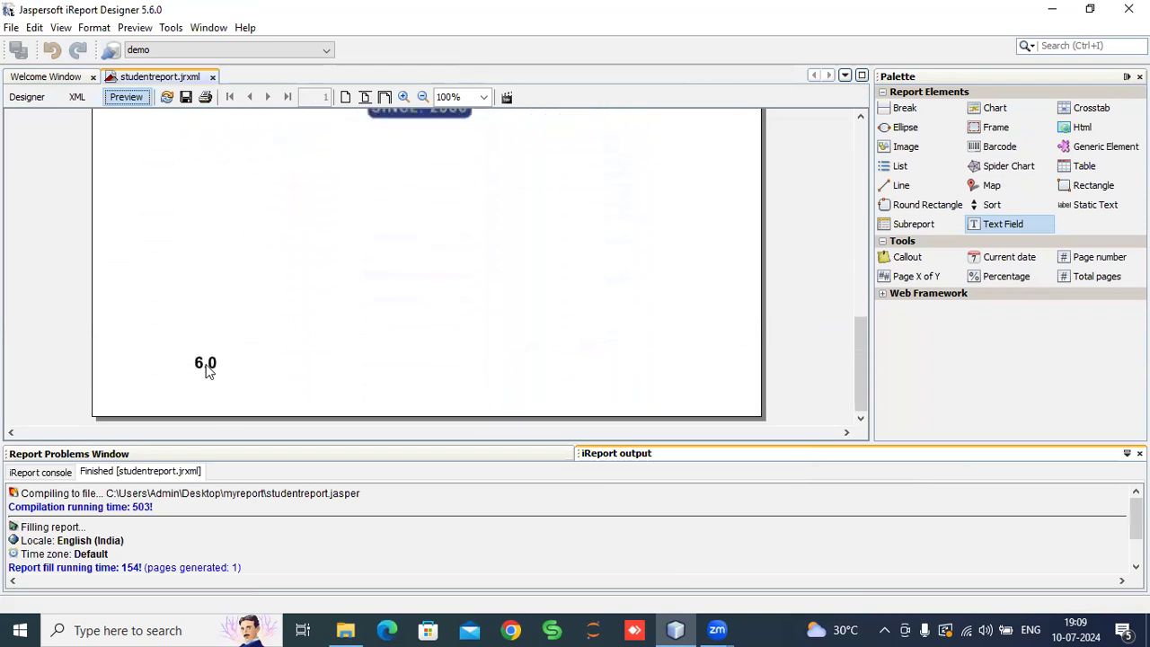
scroll(256, 323, up, 5)
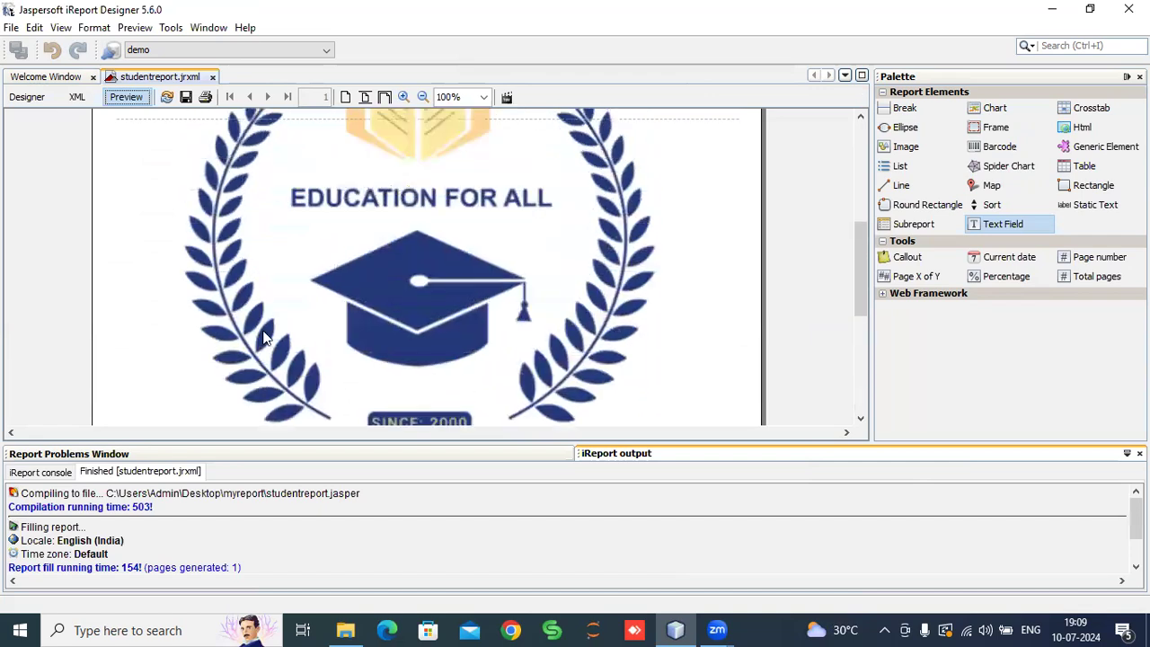
scroll(236, 207, up, 3)
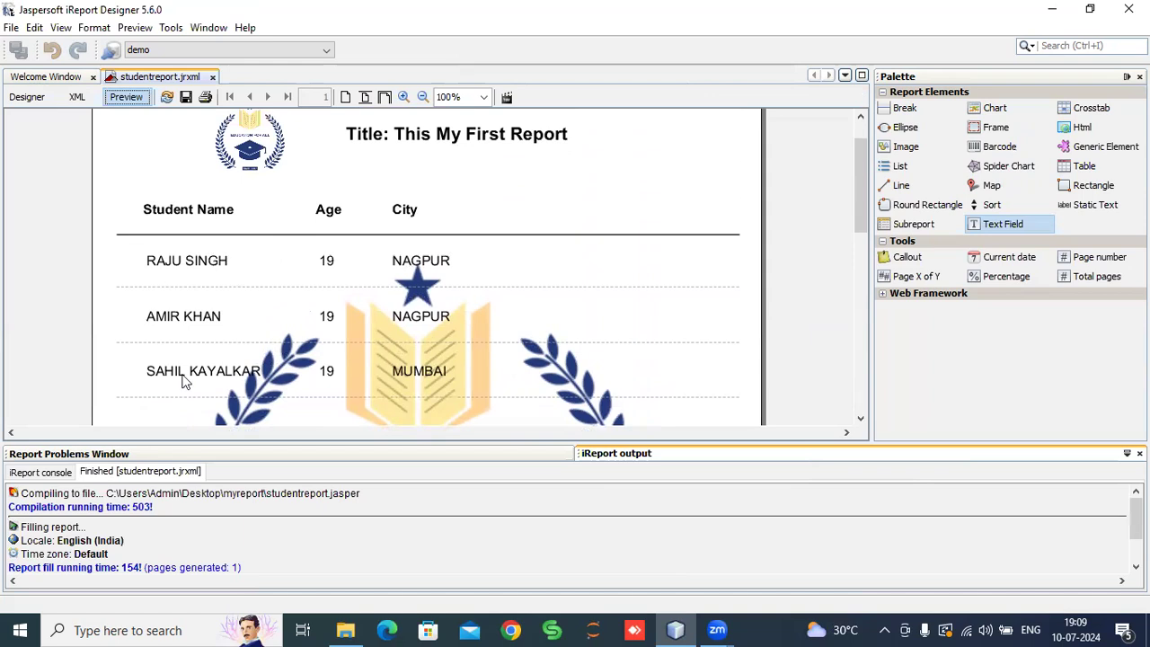
Step: Change the Column Footer text field's expression to "ID SUM " +$V{idsum}
click(27, 97)
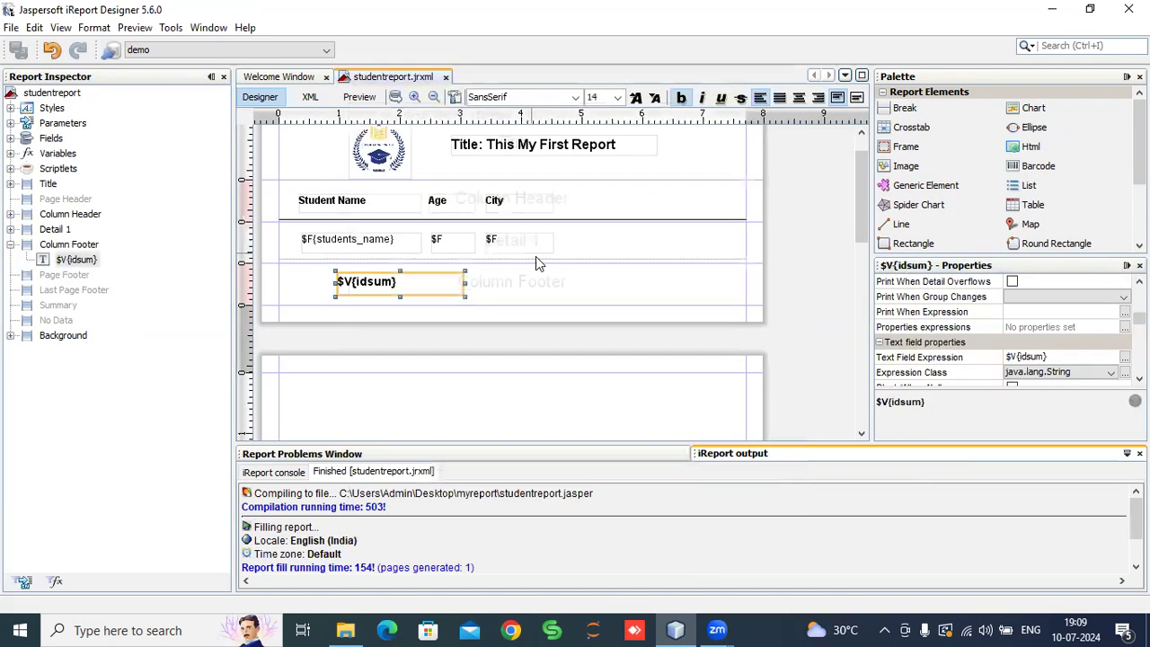
scroll(536, 256, down, 5)
scroll(470, 296, up, 3)
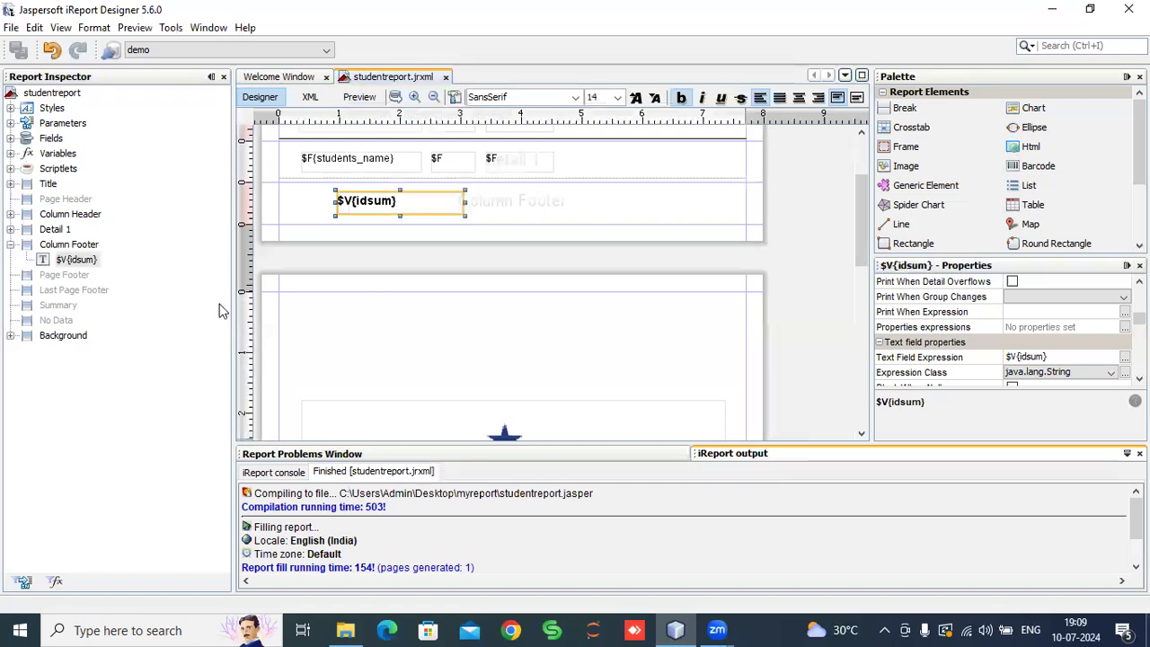
scroll(1077, 356, down, 2)
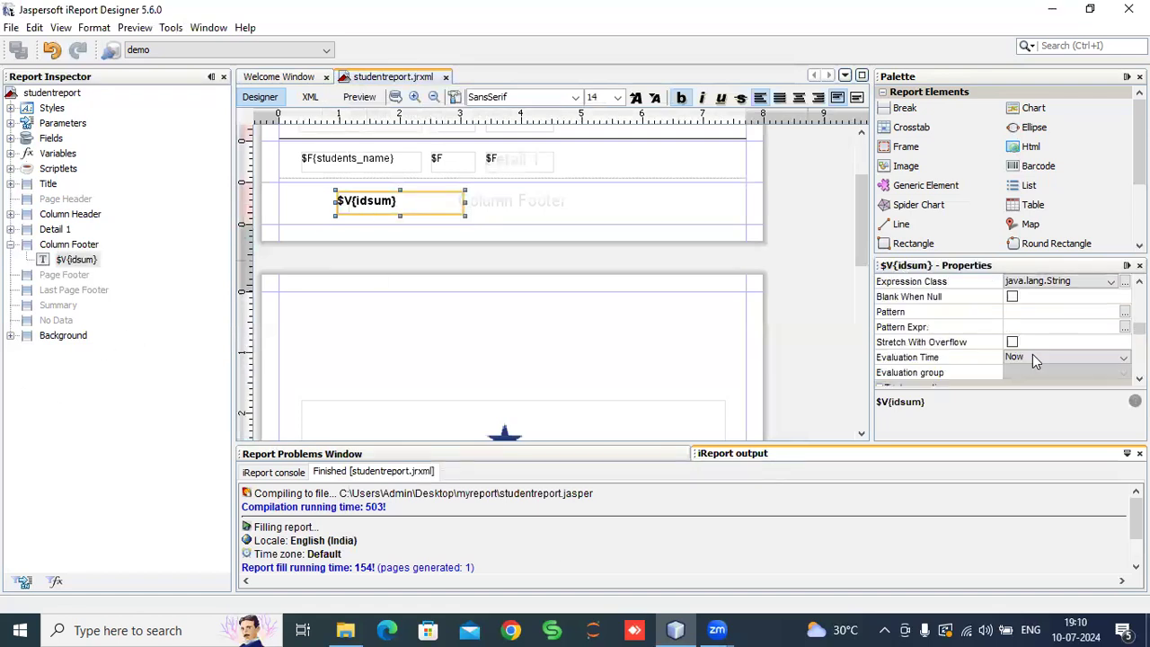
scroll(1096, 357, up, 1)
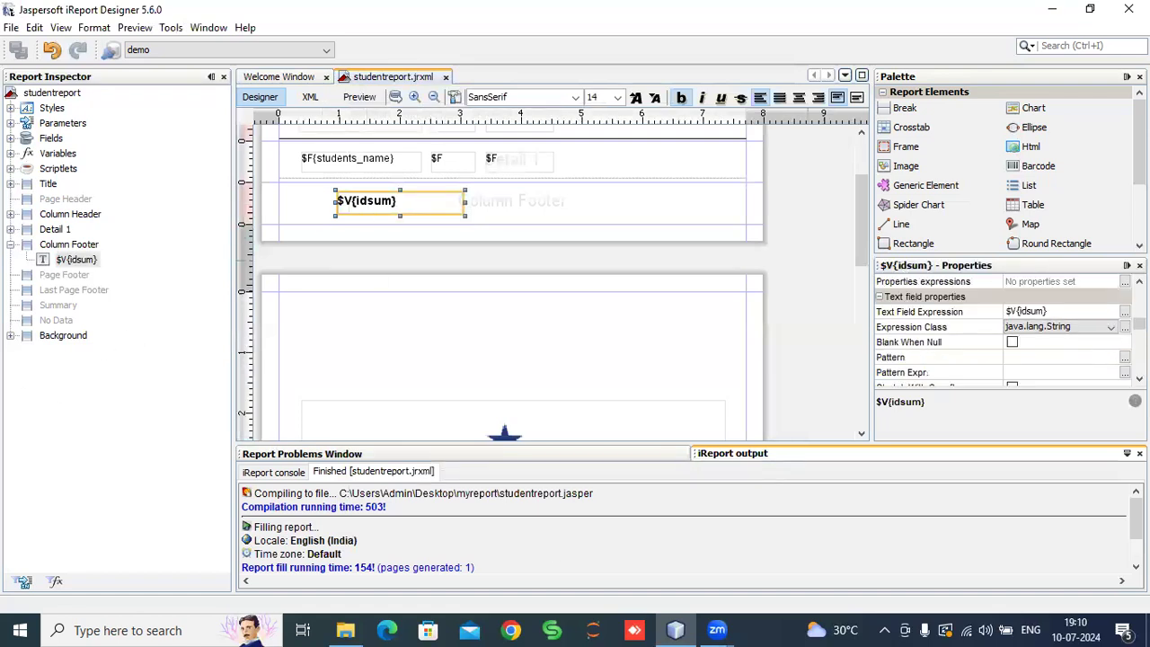
click(1125, 311)
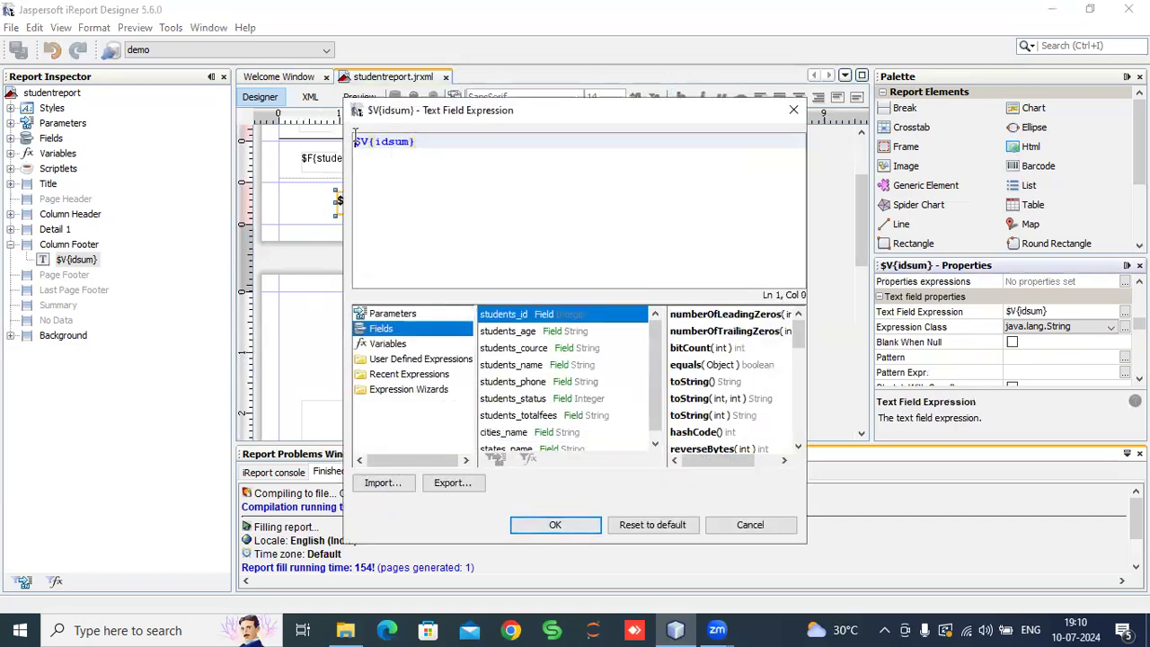
text(")
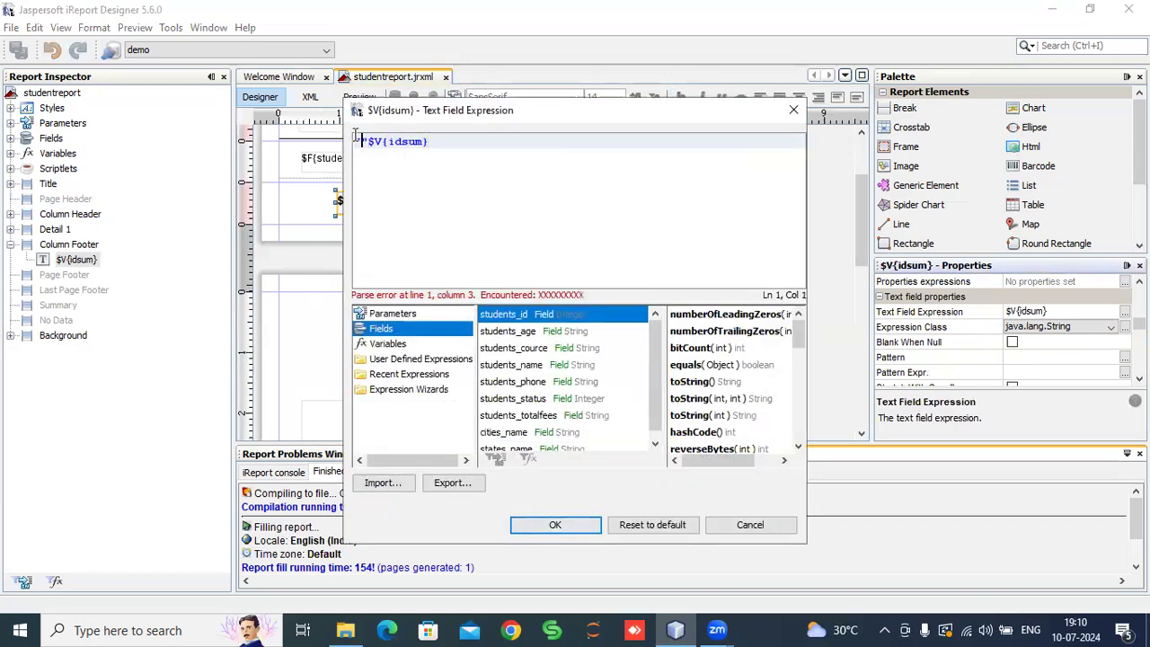
text("ID SUM)
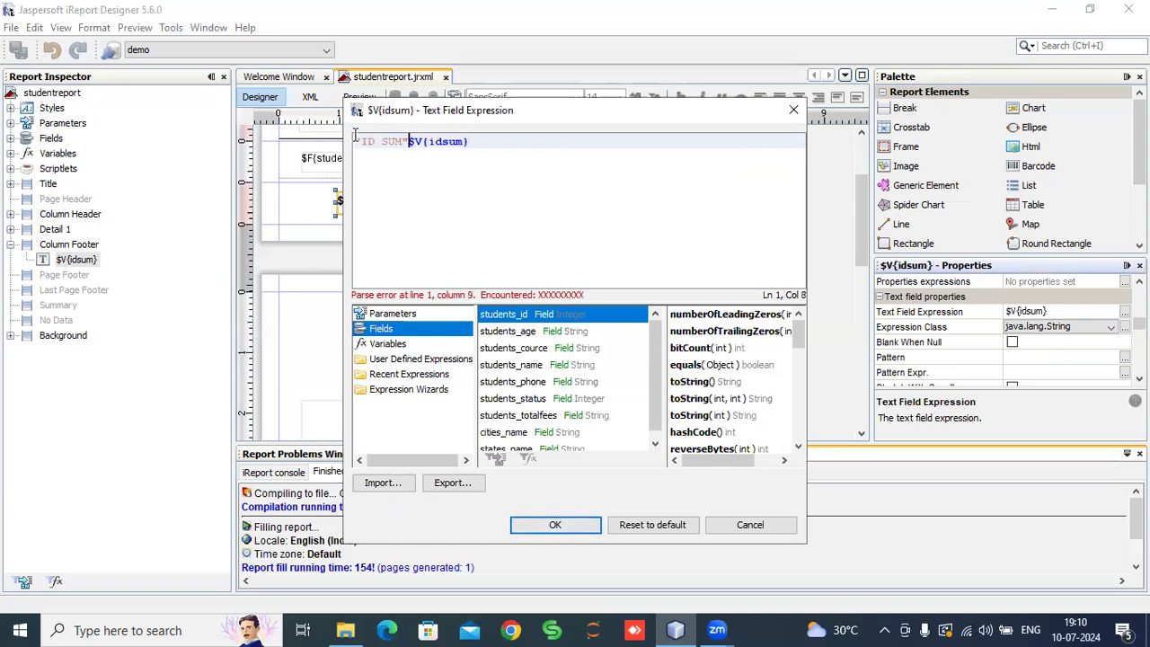
text(" +)
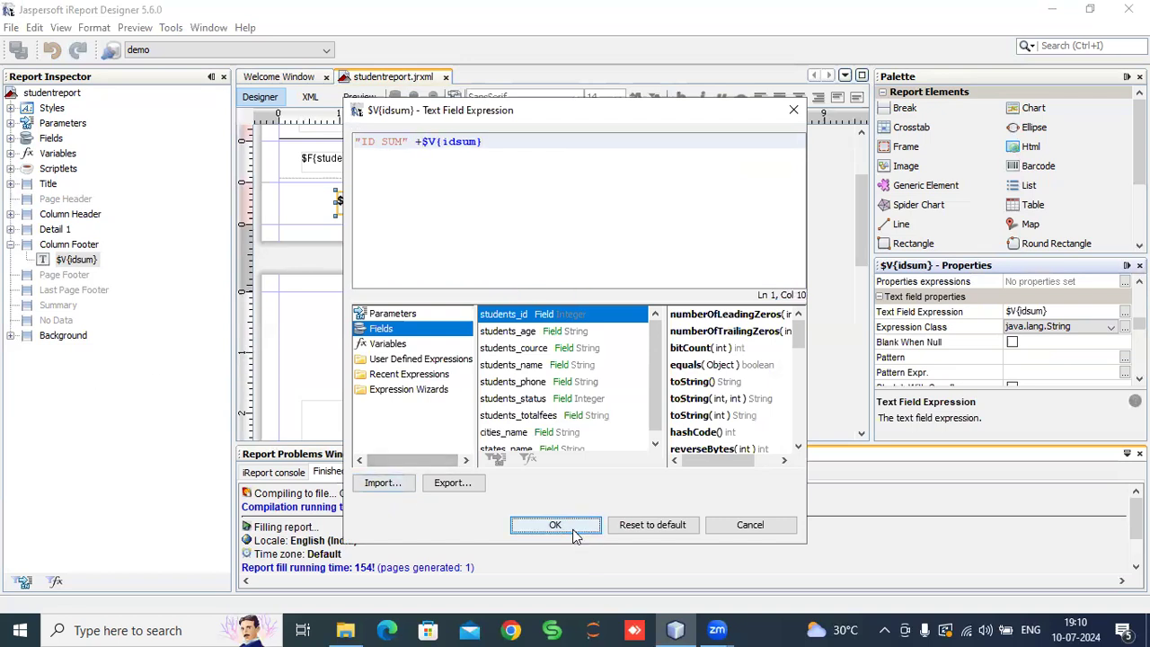
key(Left)
key(Left)
key(Left)
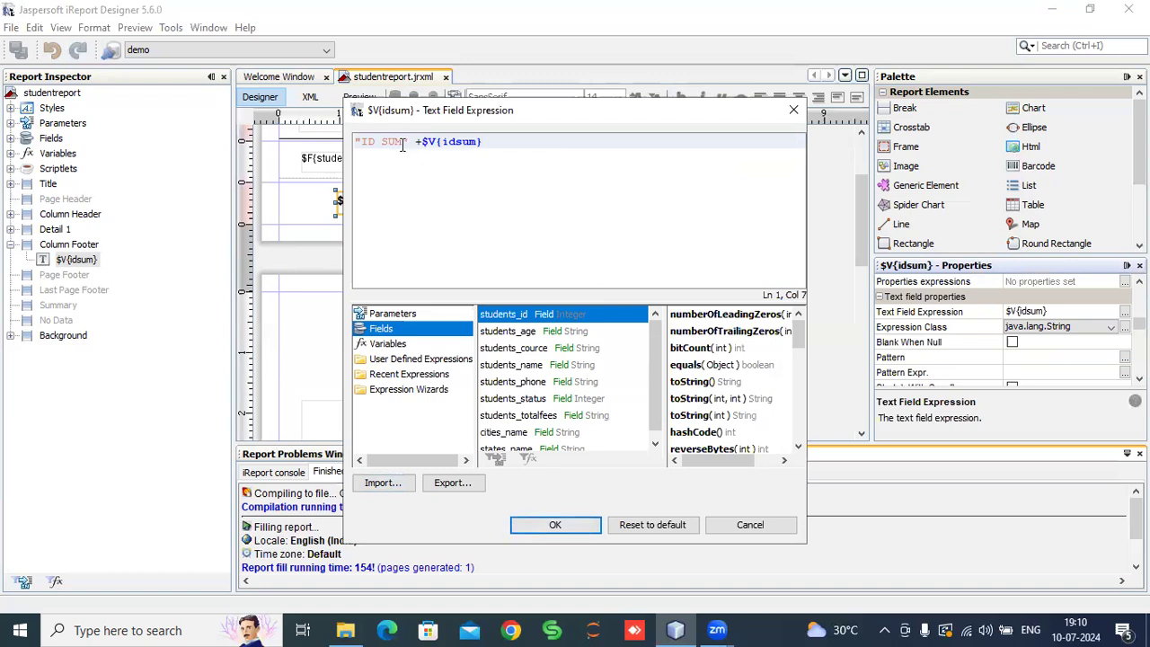
click(561, 528)
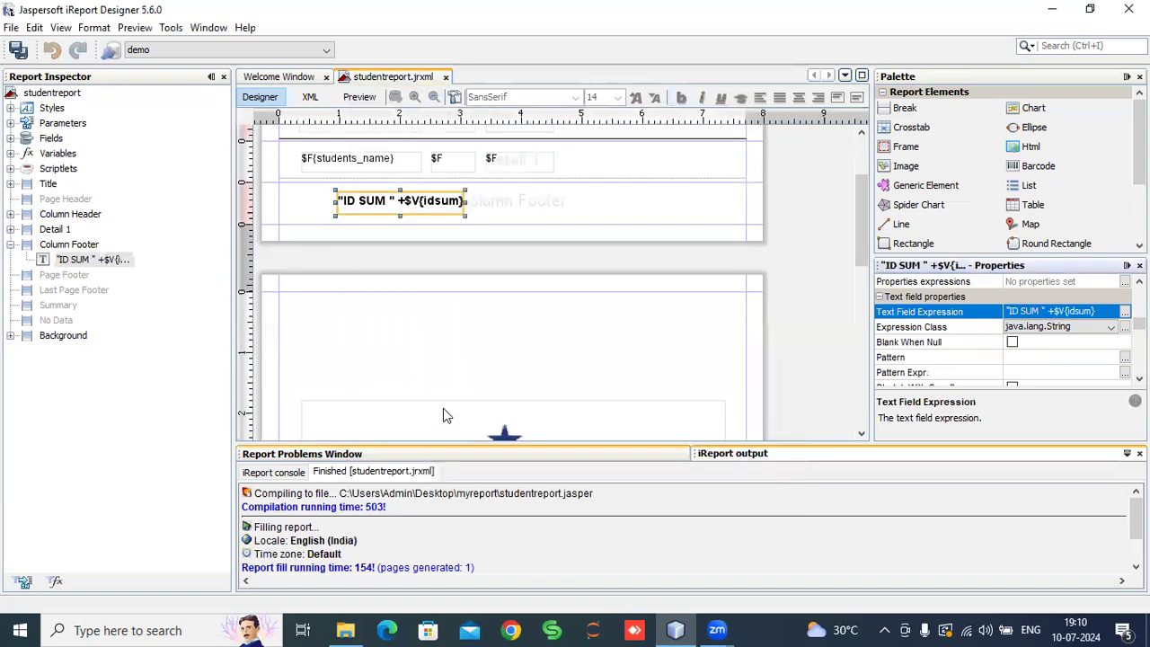
Step: Preview the report and check the labelled ID sum in the column footer
click(358, 98)
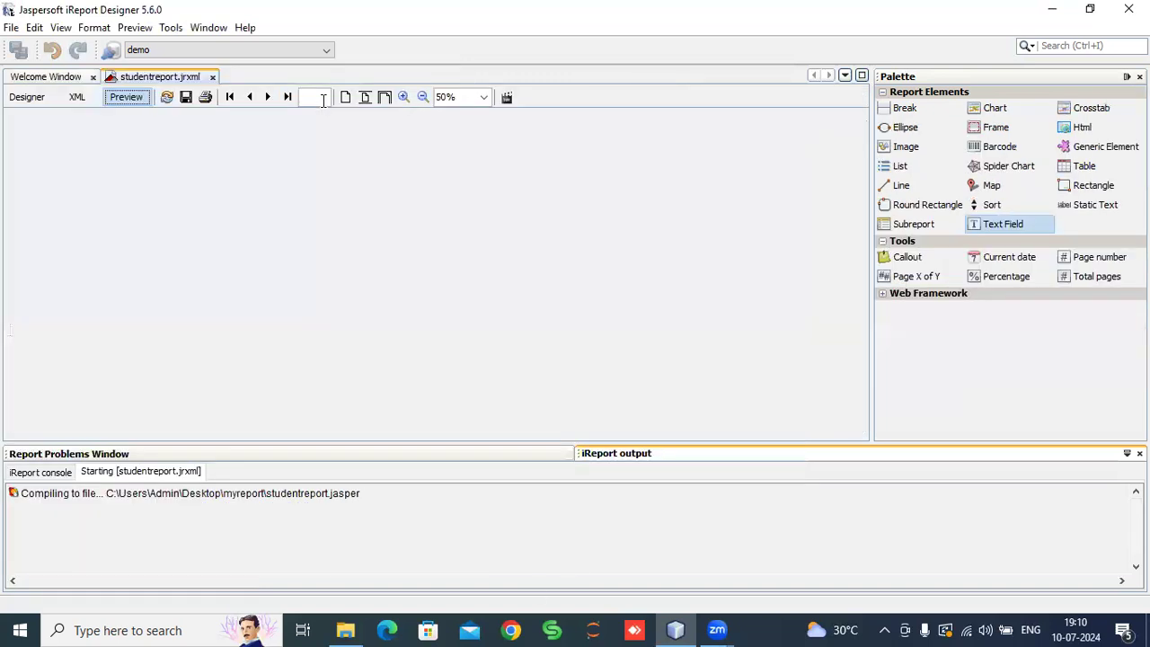
scroll(458, 274, down, 10)
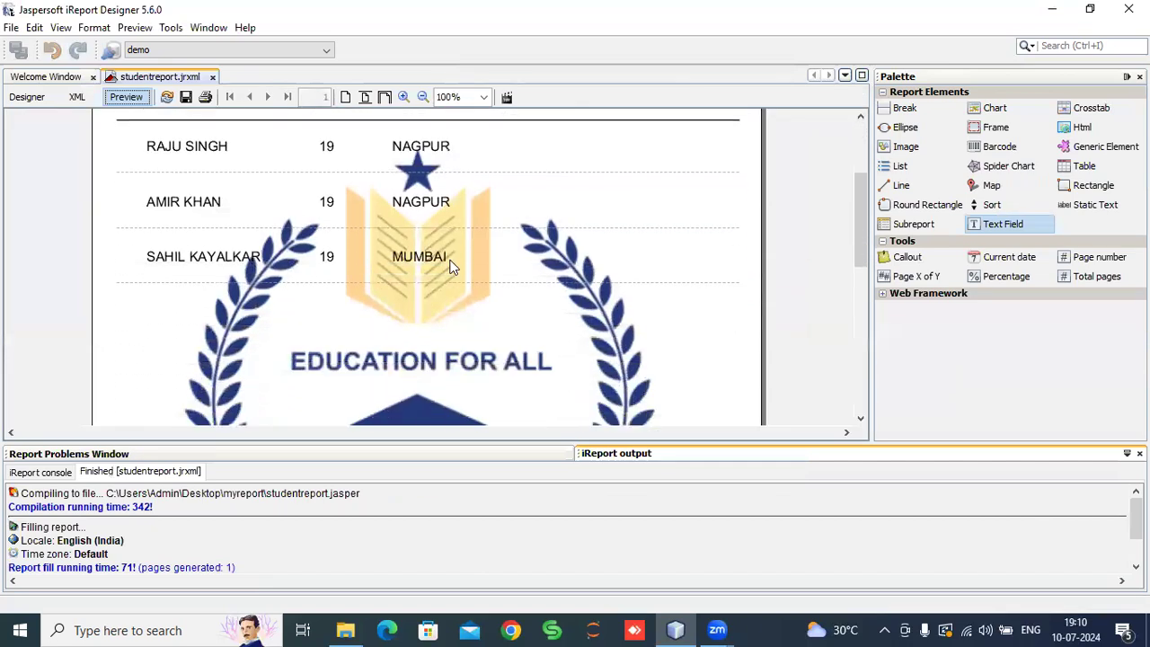
scroll(459, 274, down, 5)
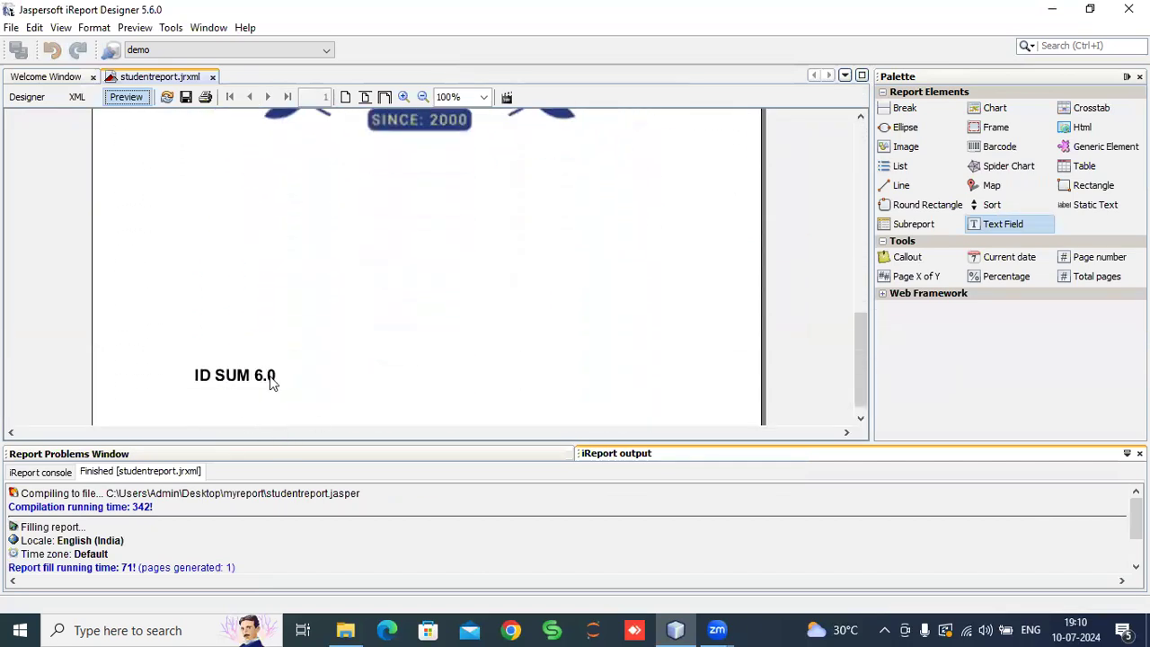
Step: Try to wrap idsum in Integer.parseInt() inside the variable's braces in the Column Footer text field's expression
click(27, 97)
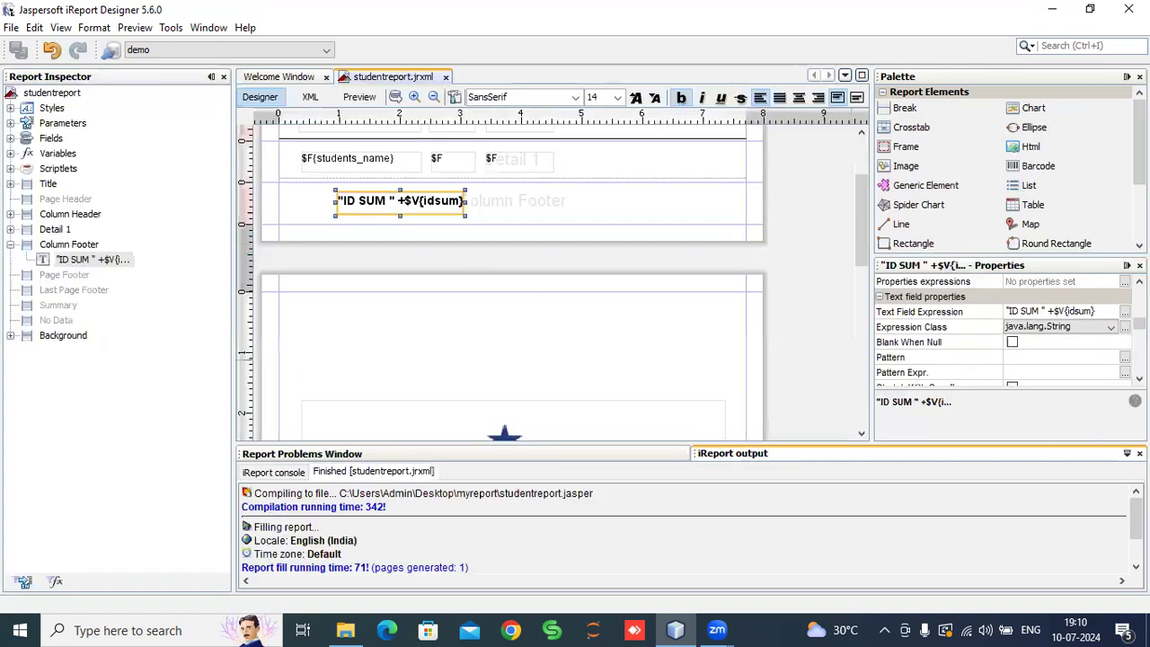
double_click(399, 200)
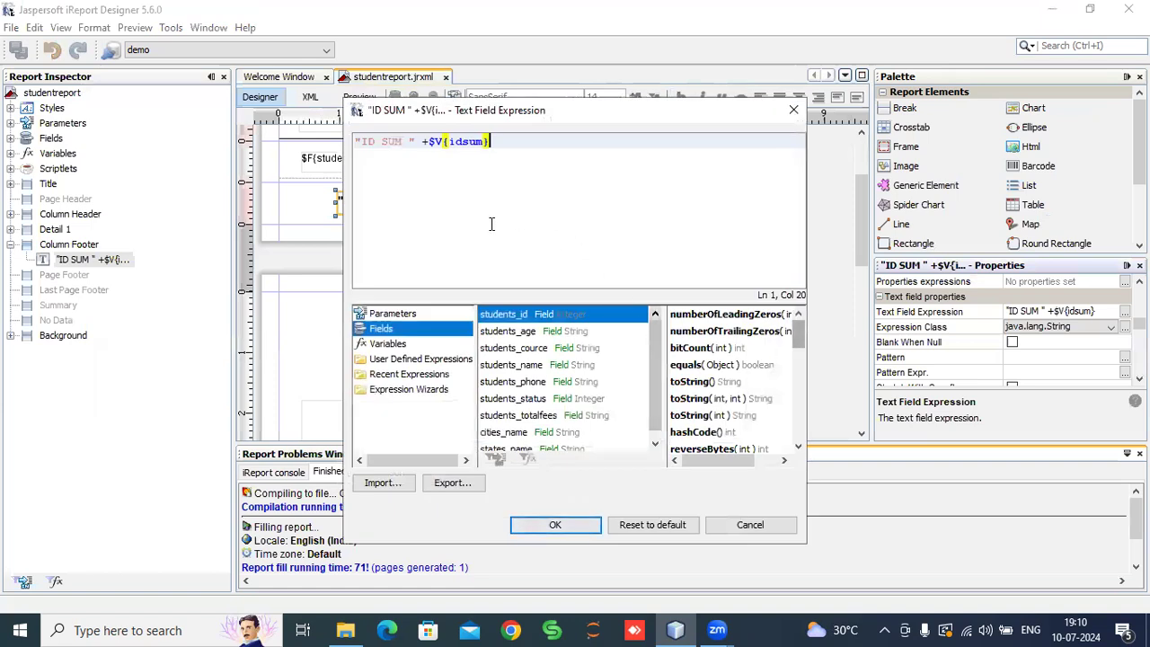
click(449, 141)
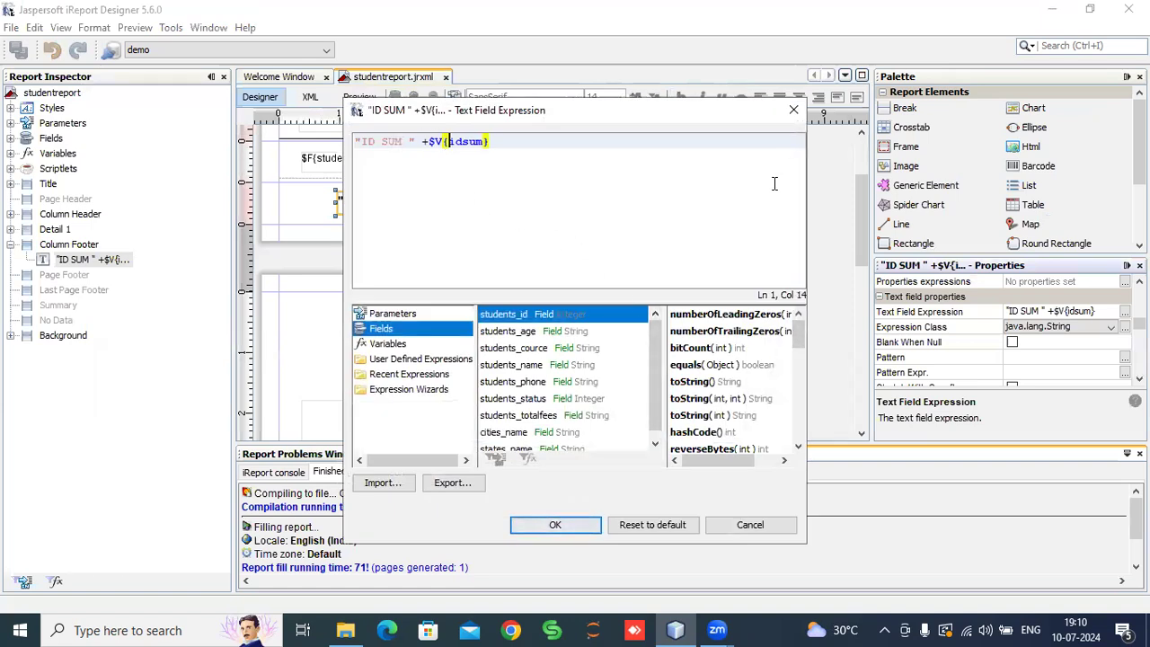
drag(427, 141, 495, 142)
click(496, 151)
click(450, 141)
text(Integer.parse)
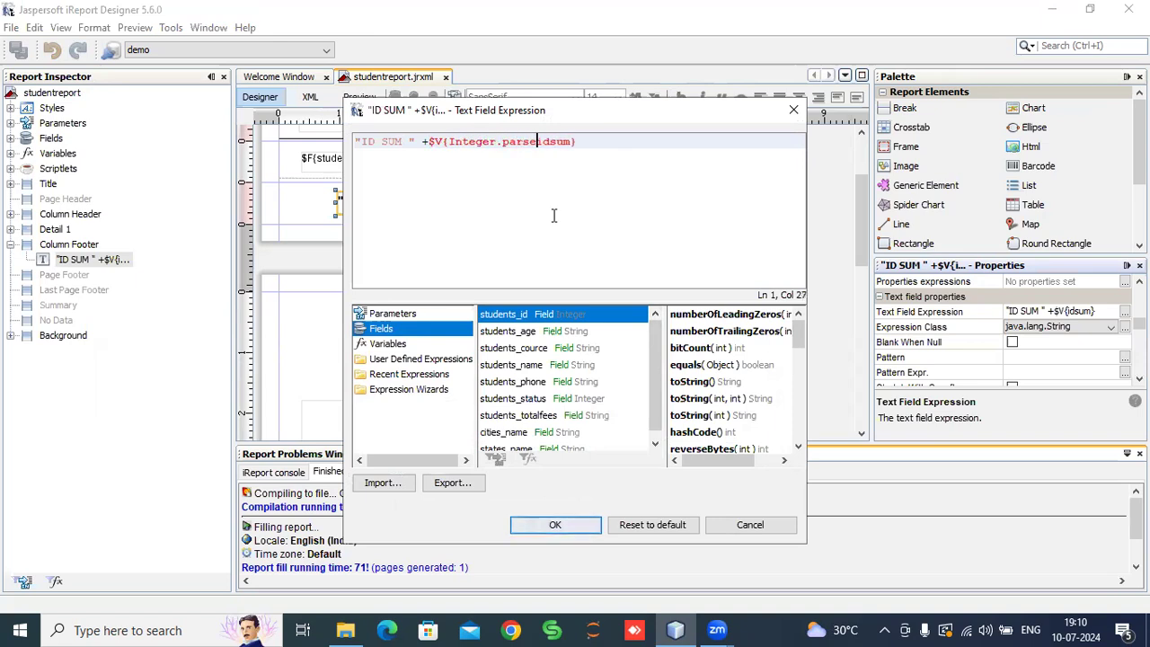
text(Int()
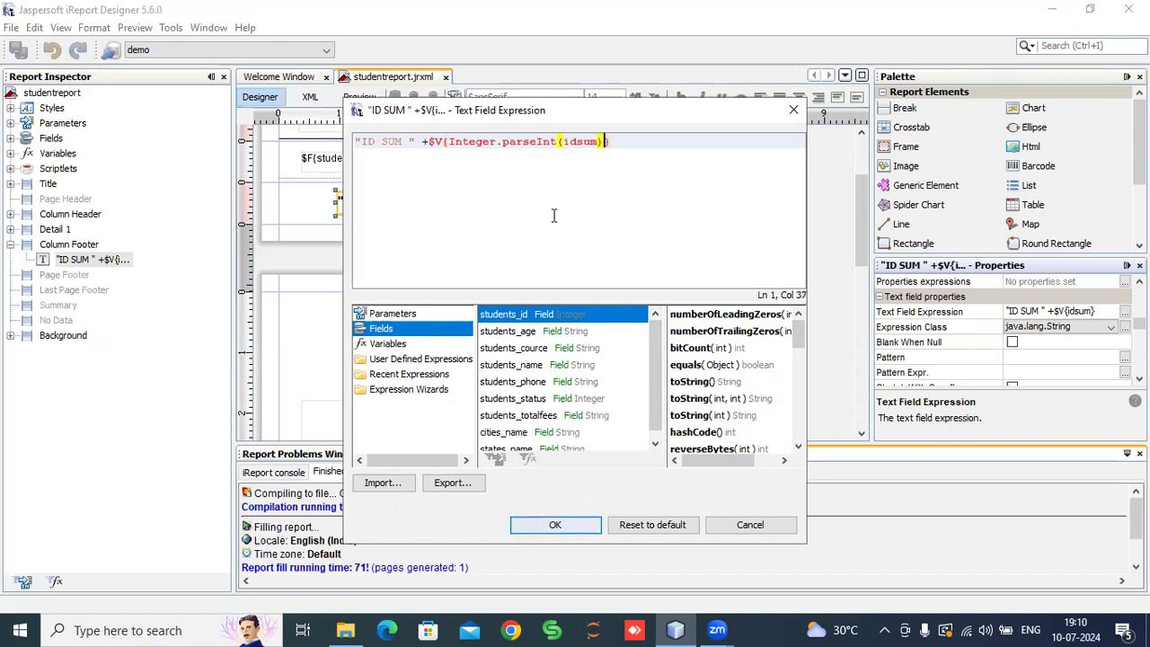
Step: Move the Integer.parseInt() call outside the braces, making the Column Footer expression "ID SUM " +Integer.parseInt($V{idsum})
drag(449, 141, 558, 138)
key(BackSpace)
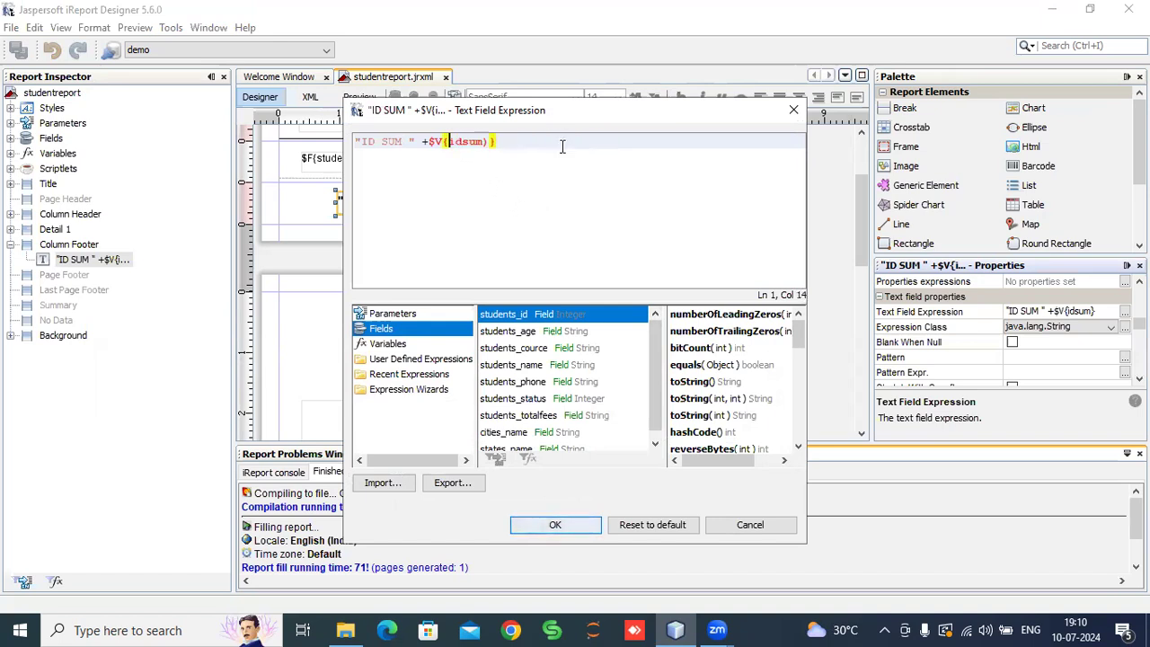
click(489, 144)
key(BackSpace)
click(424, 141)
text(+)
text(Integer)
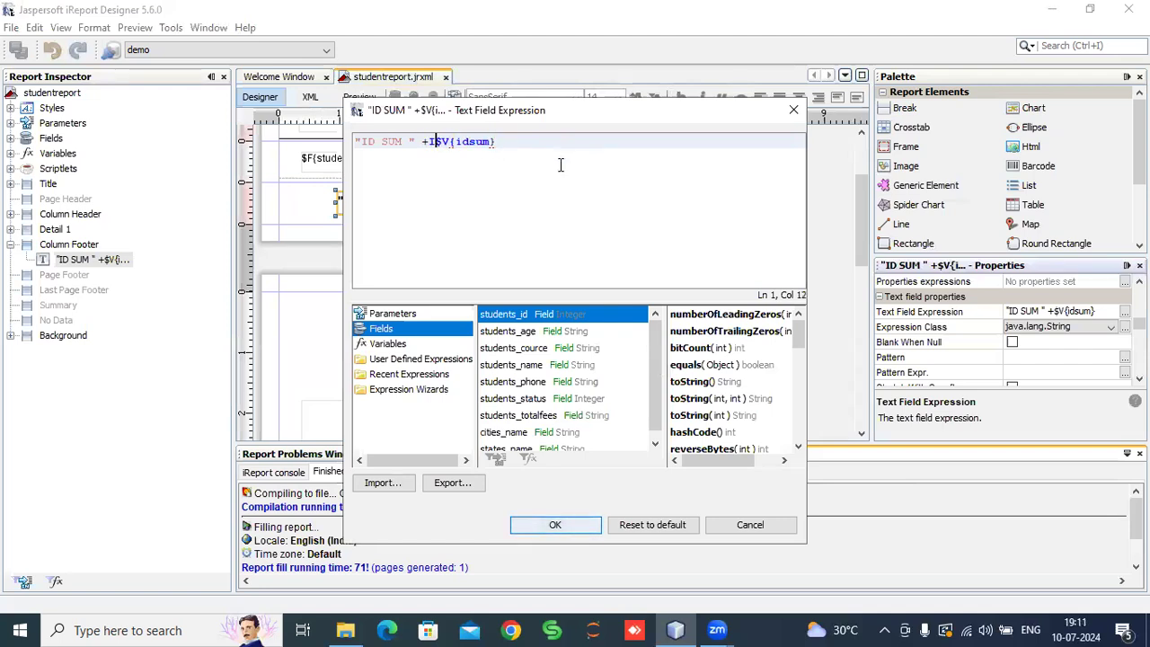
text(.parese)
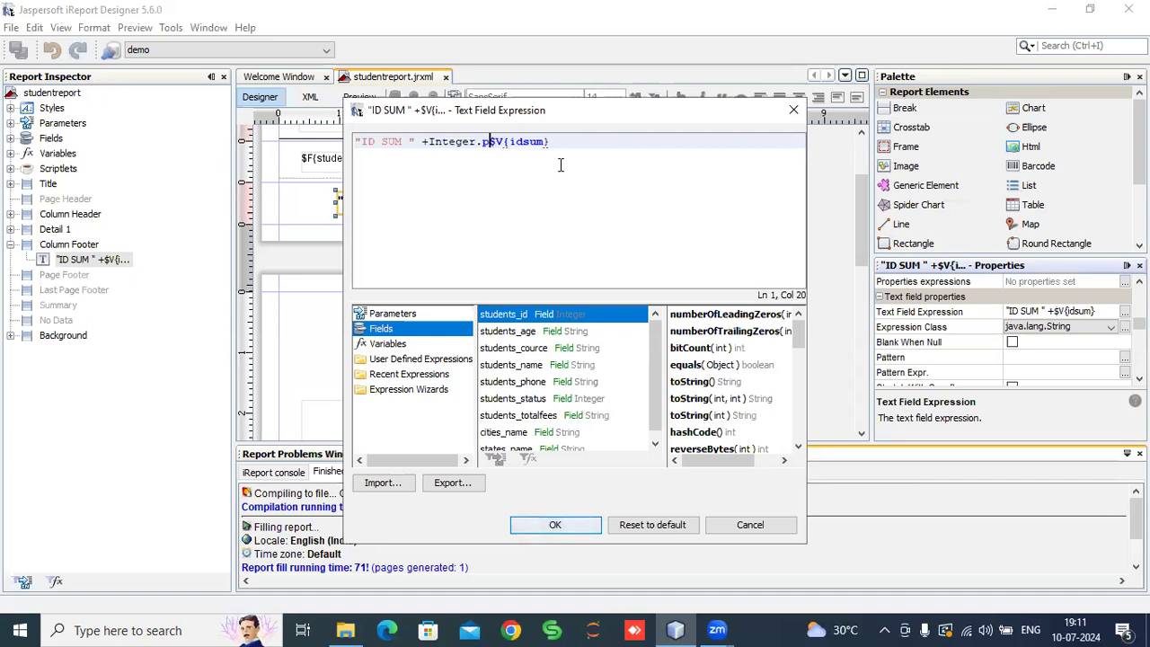
key(BackSpace)
key(BackSpace)
text(Int()
key(End)
text())
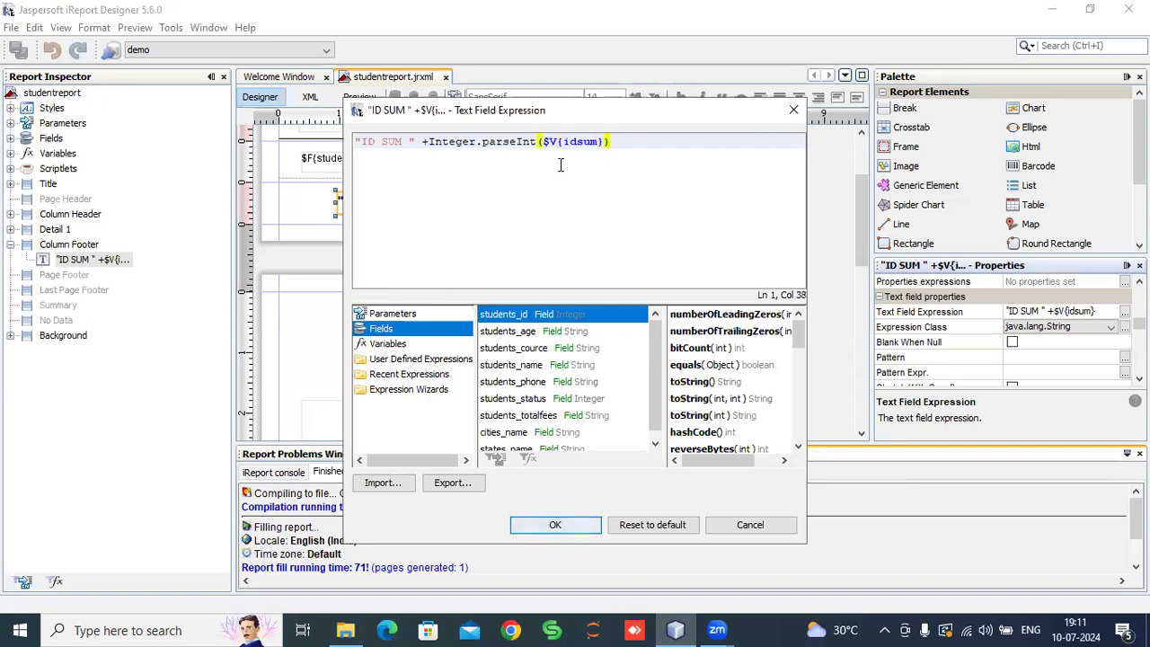
click(555, 525)
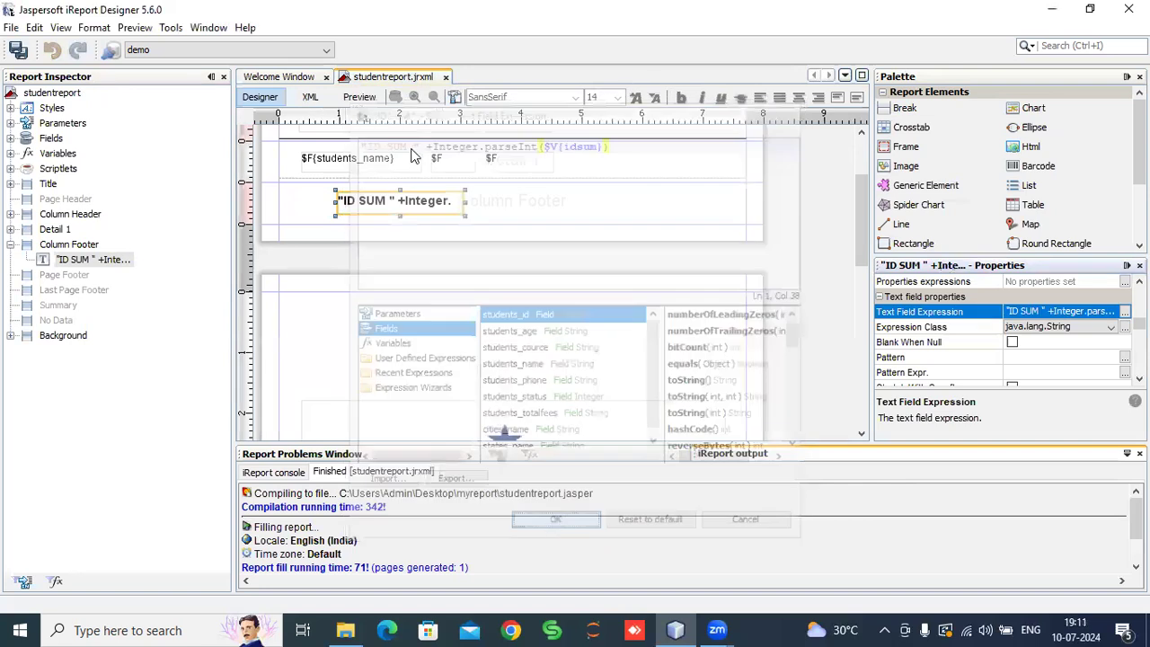
Step: Preview the report with the Integer.parseInt expression in the column footer
click(359, 97)
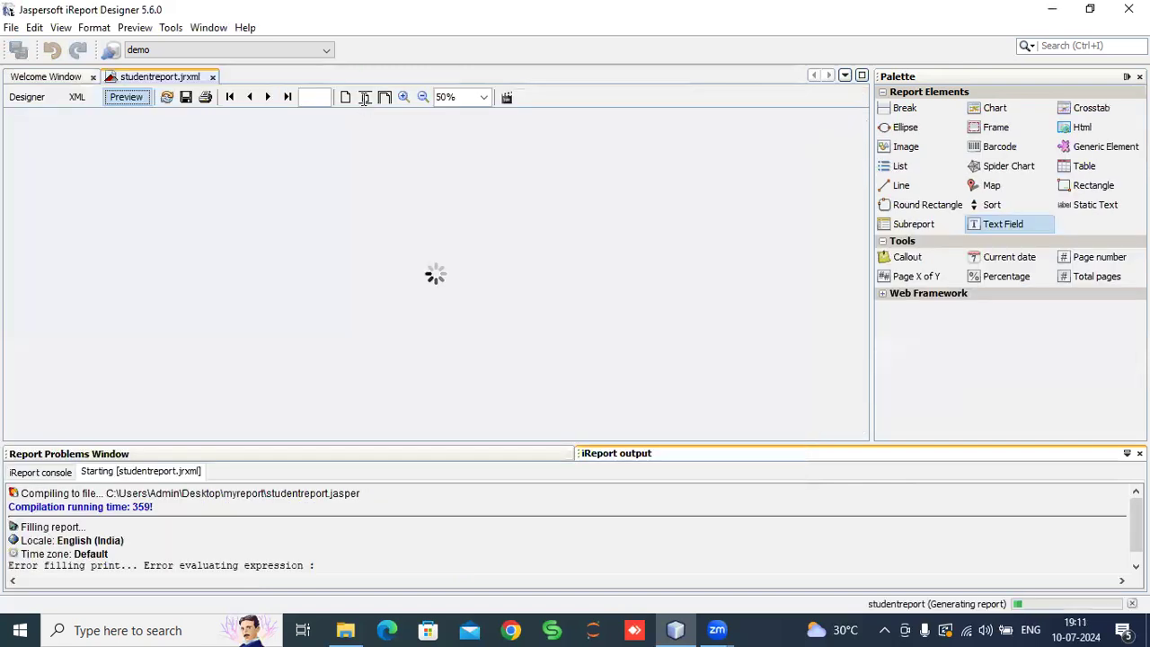
scroll(503, 329, down, 2)
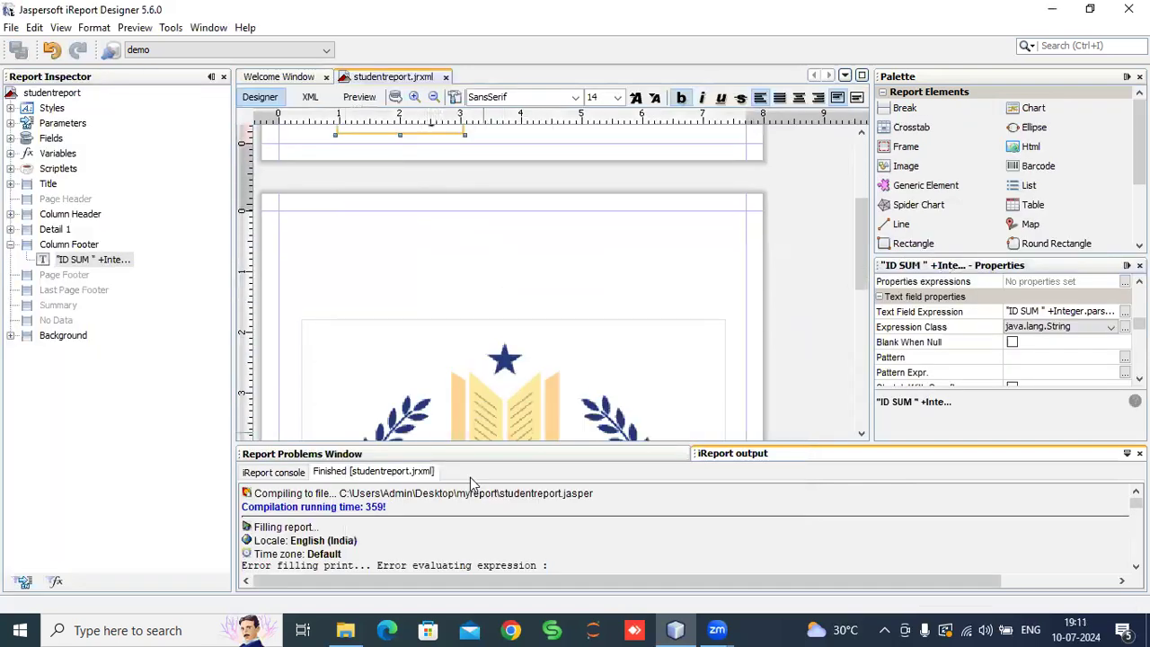
scroll(485, 314, up, 2)
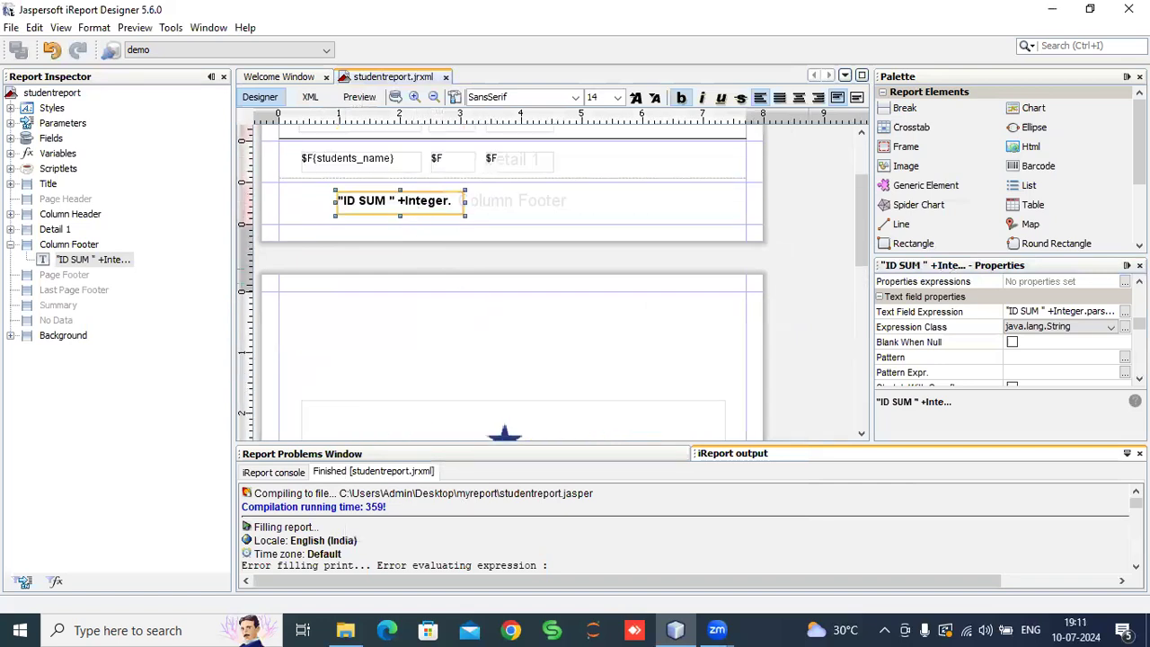
Step: Try the Column Footer expression "ID SUM " +Integer.parseInt($V{idsum}+"") and preview the report
click(1123, 311)
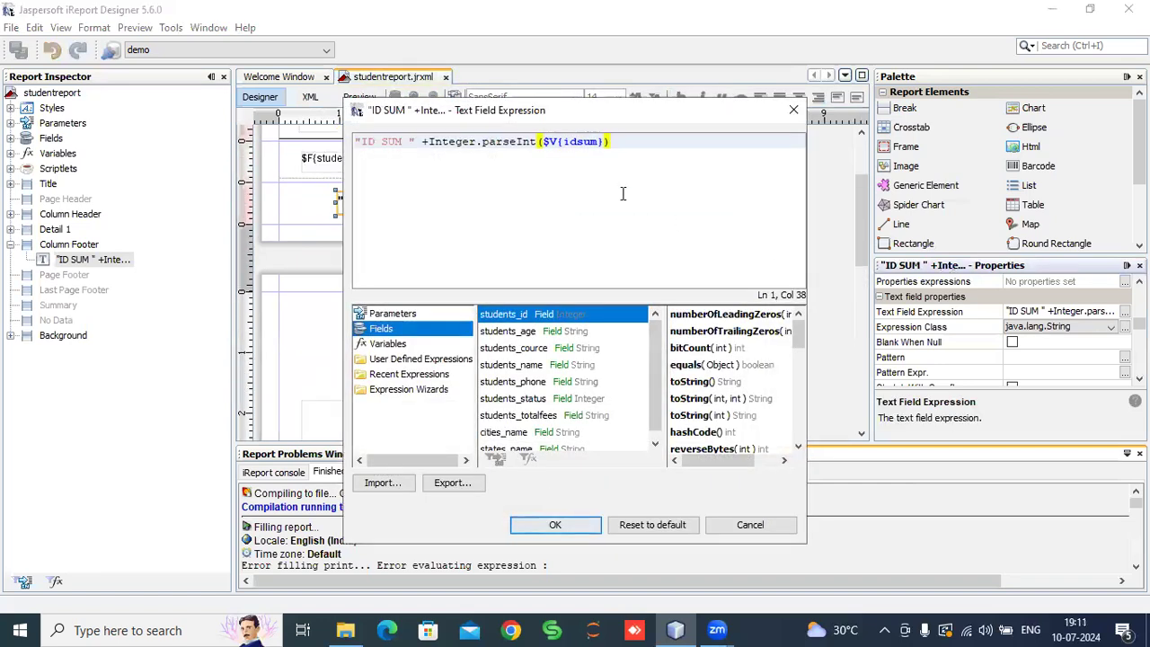
drag(545, 142, 605, 141)
click(604, 141)
text(+"")
click(571, 526)
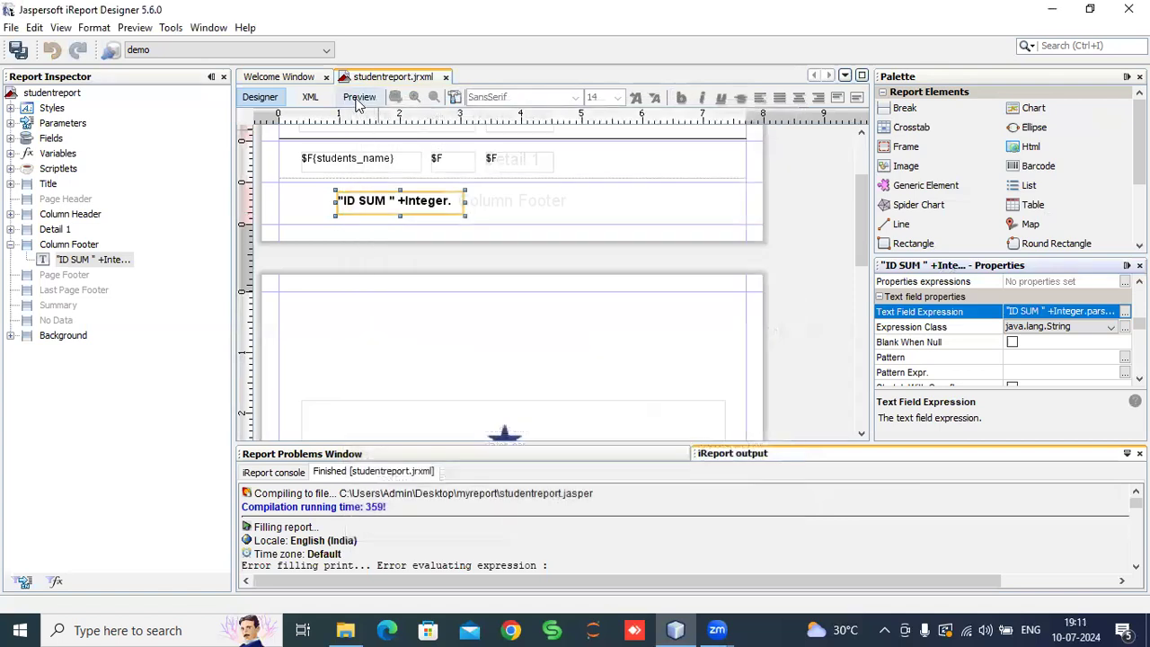
click(359, 98)
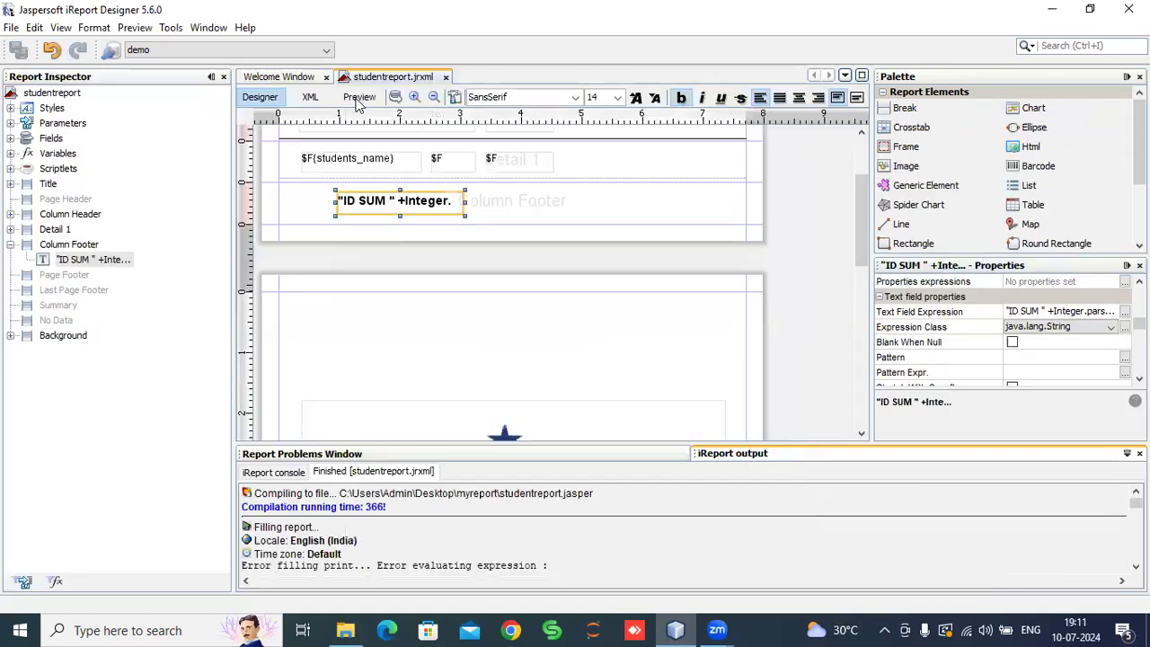
Step: Remove the Integer.parseInt() wrapper and the appended empty string, restoring the Column Footer expression to "ID SUM " +$V{idsum}
click(1124, 312)
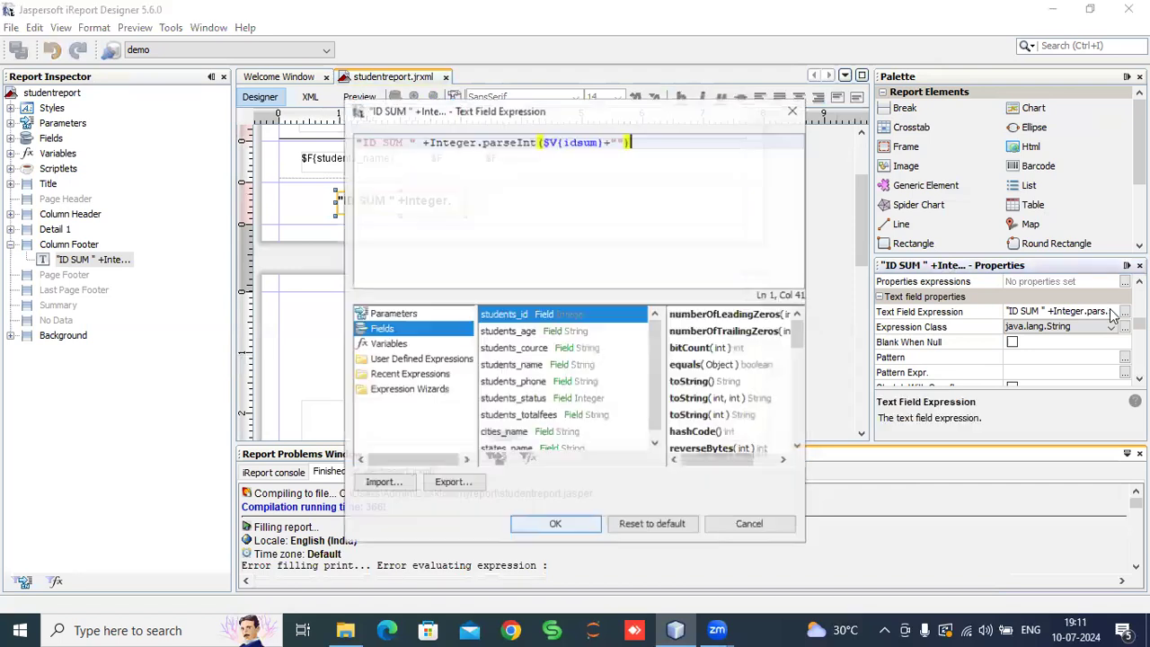
drag(602, 141, 625, 142)
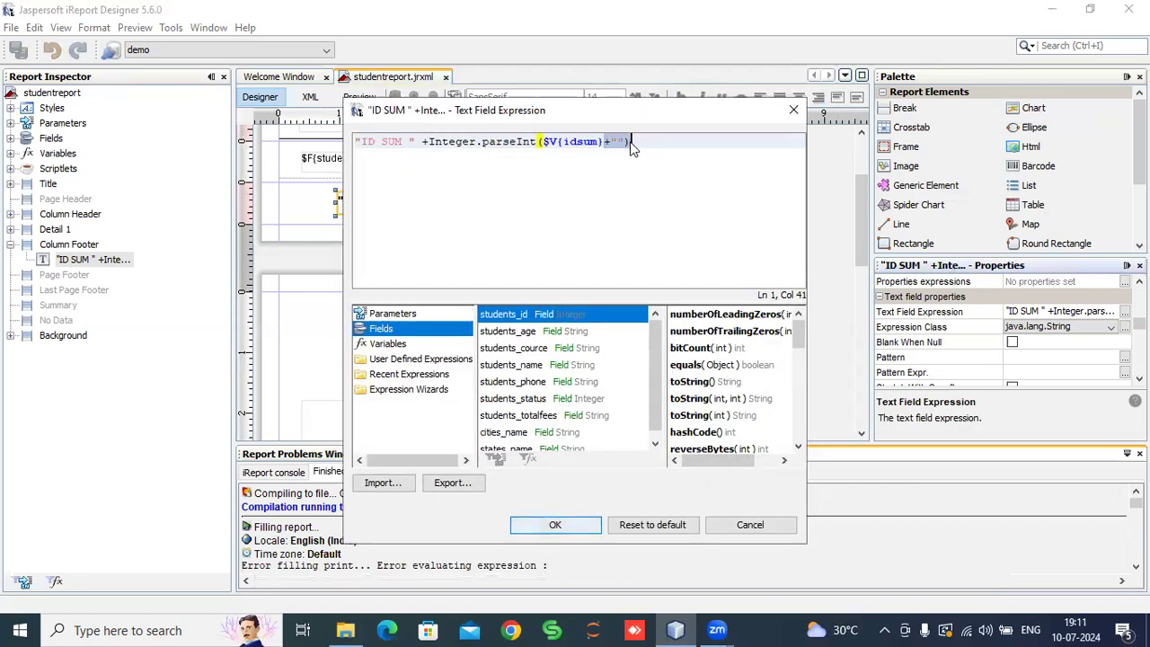
key(BackSpace)
drag(544, 141, 429, 144)
key(BackSpace)
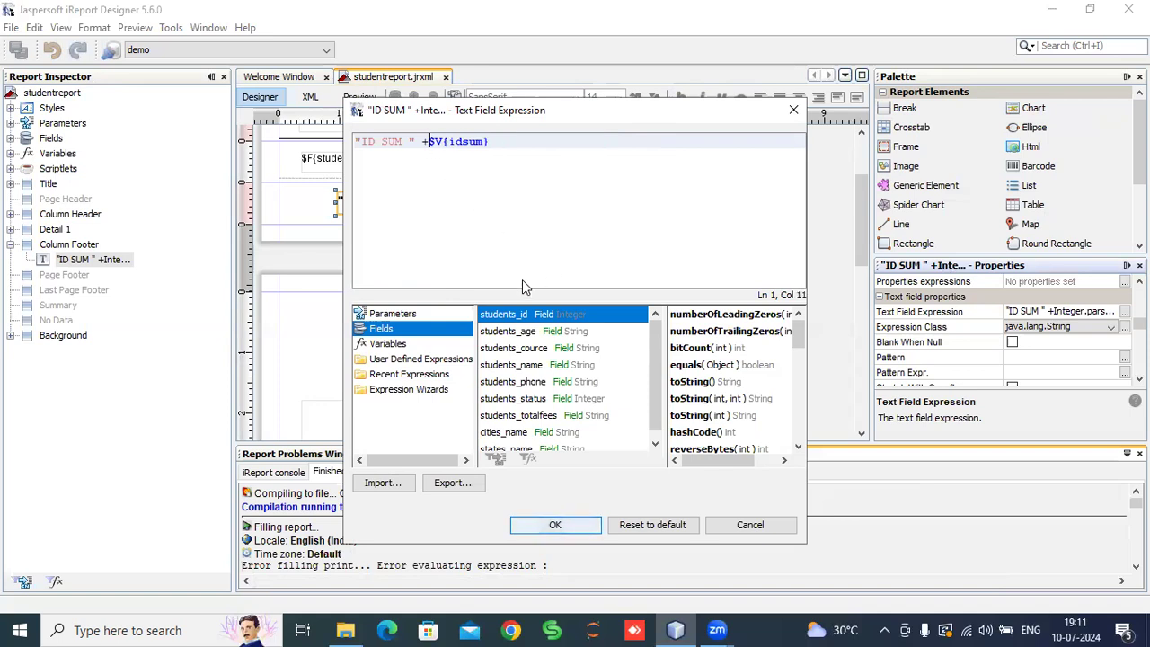
click(557, 525)
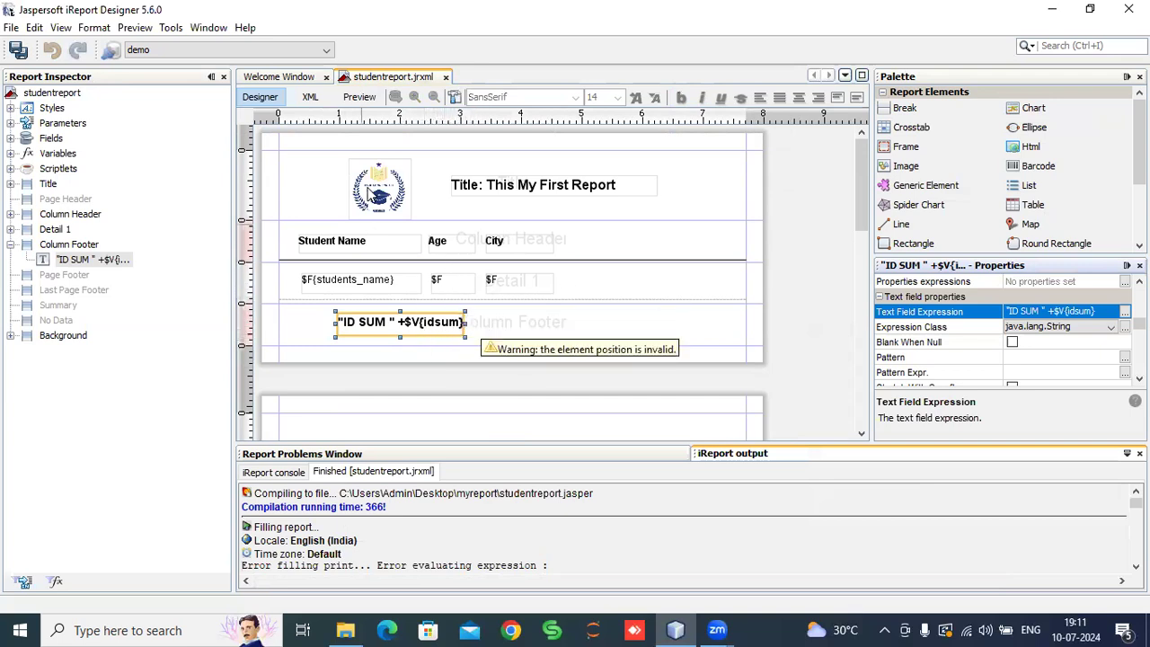
Step: Preview the finished report and review the student rows and the ID sum in the column footer
click(359, 97)
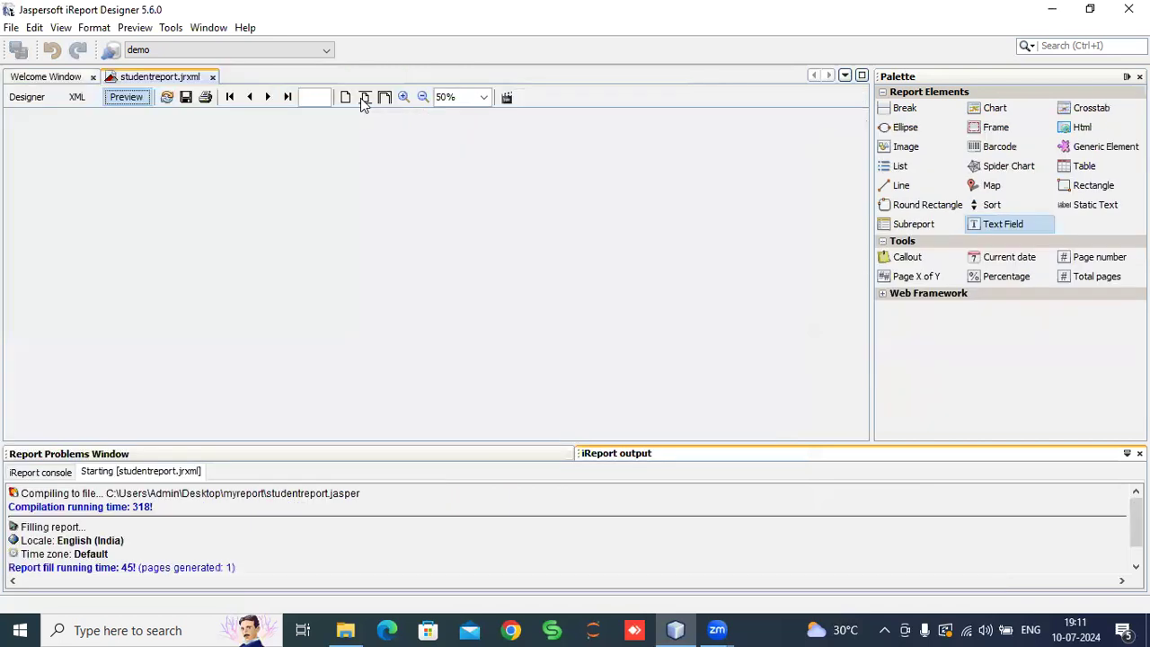
scroll(388, 216, down, 5)
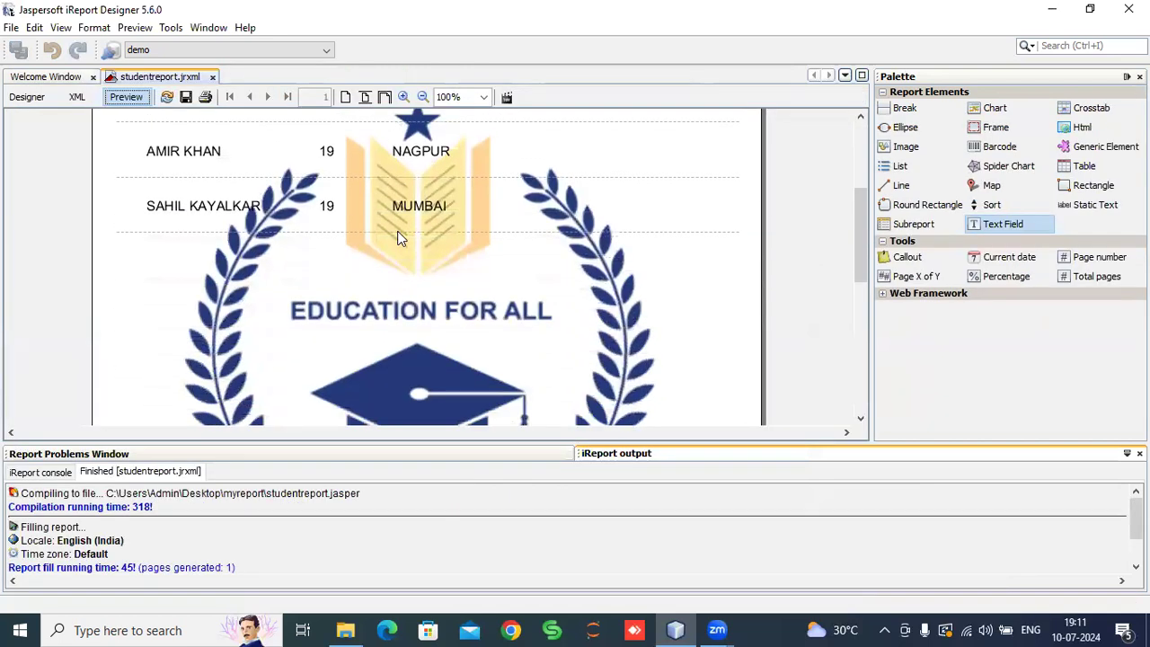
scroll(401, 244, down, 6)
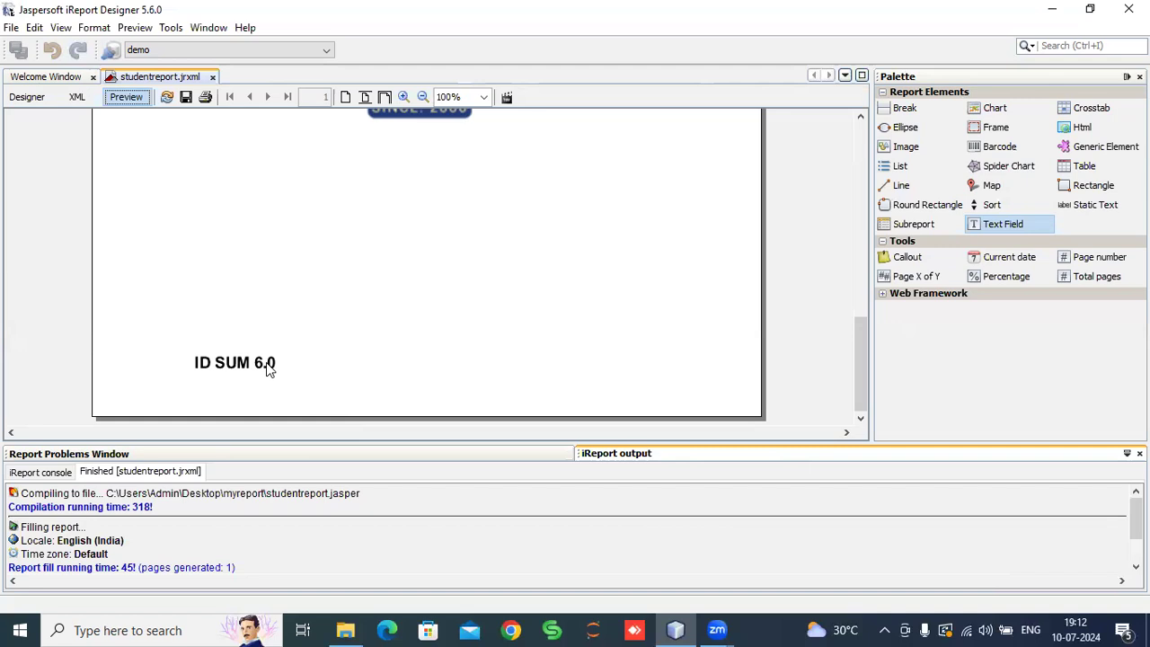
scroll(227, 382, up, 5)
scroll(227, 375, up, 2)
scroll(227, 375, down, 6)
scroll(240, 371, down, 2)
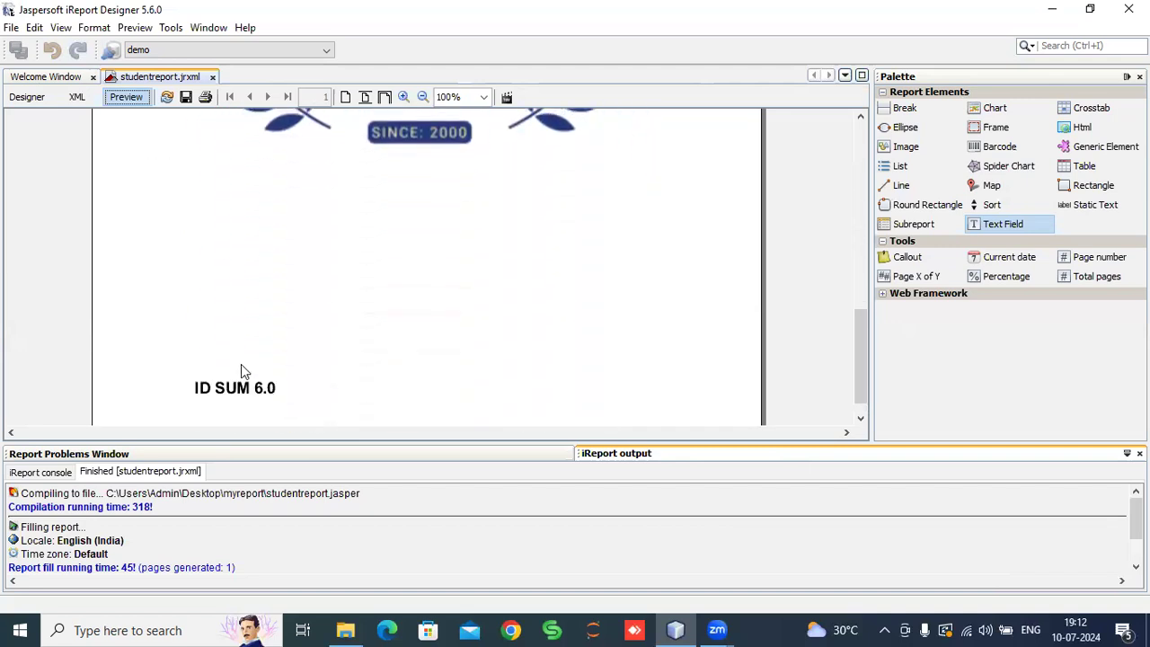